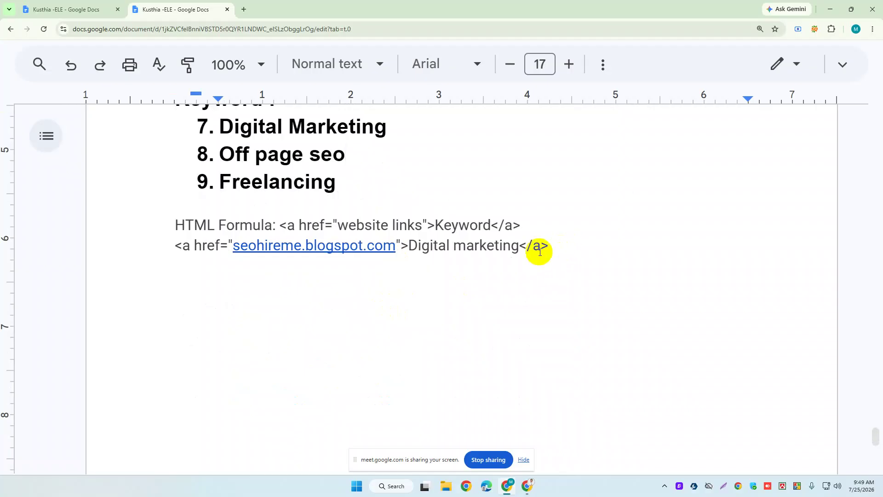
Add the line "Requirement for niche relevant blog commenting" below the HTML link example, separated by a blank line.
{"action": "key", "text": "Return"}
{"action": "key", "text": "Return"}
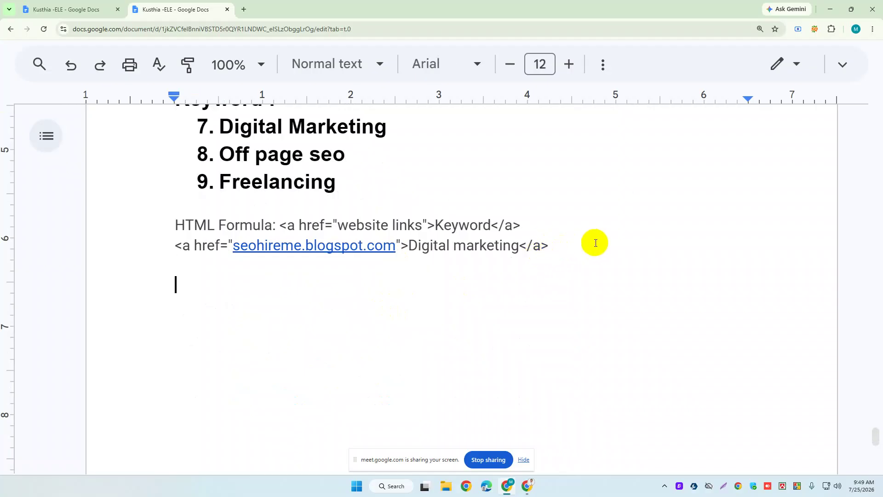
{"action": "type", "text": "Requirement for"}
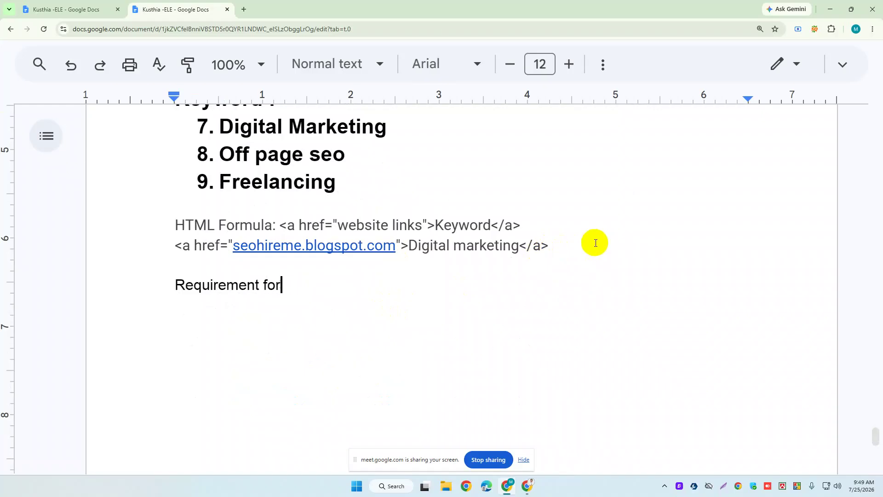
{"action": "type", "text": " niche relevant blog commenting"}
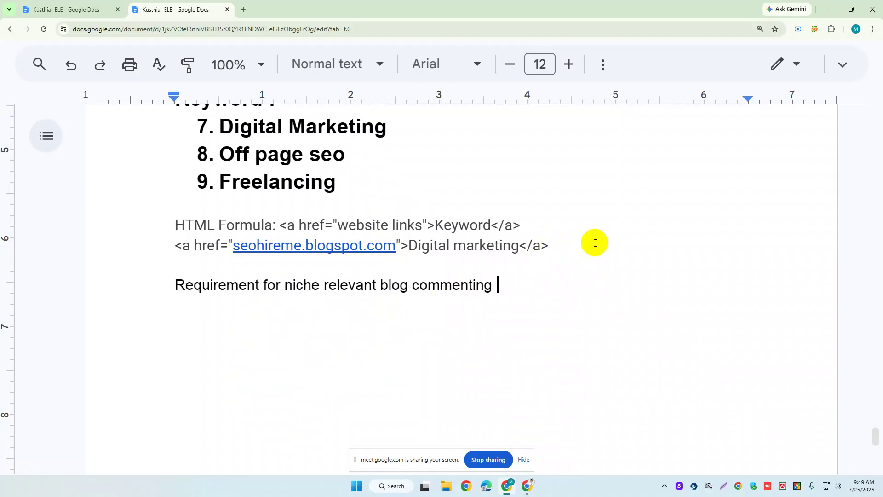
{"action": "key", "text": "Return"}
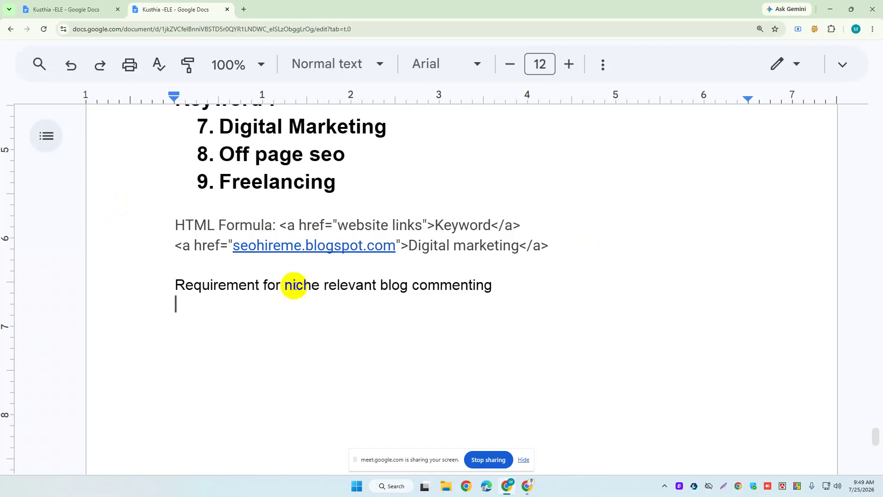
Capitalize the initials of "Niche Relevant Blog Commenting" in the requirement heading and go to the line below it.
{"action": "left_click_drag", "start_coordinate": [284, 285], "coordinate": [291, 287]}
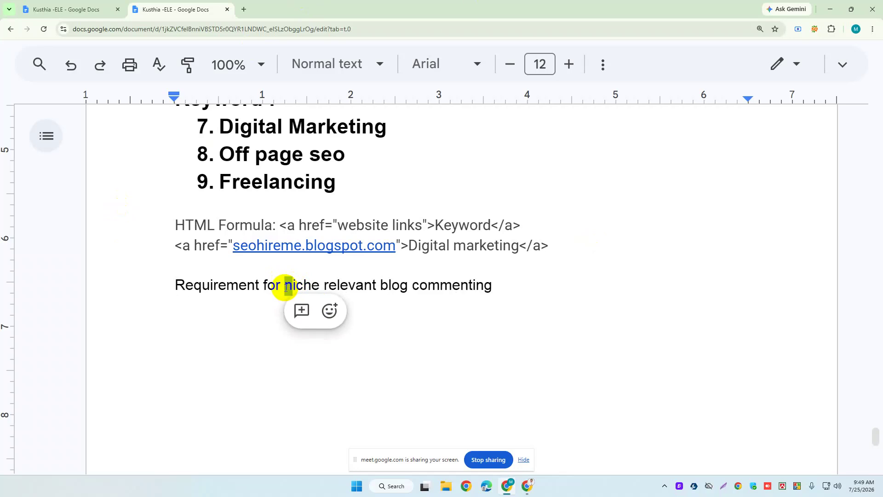
{"action": "type", "text": "N"}
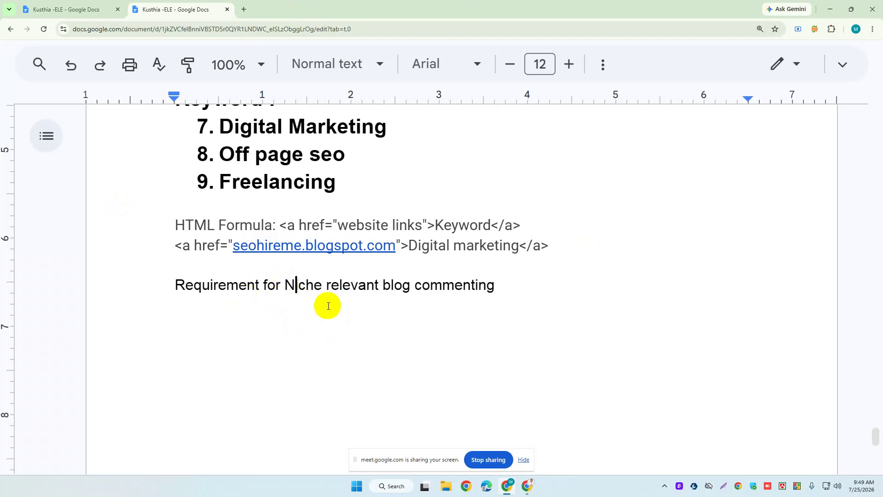
{"action": "left_click_drag", "start_coordinate": [332, 287], "coordinate": [322, 289]}
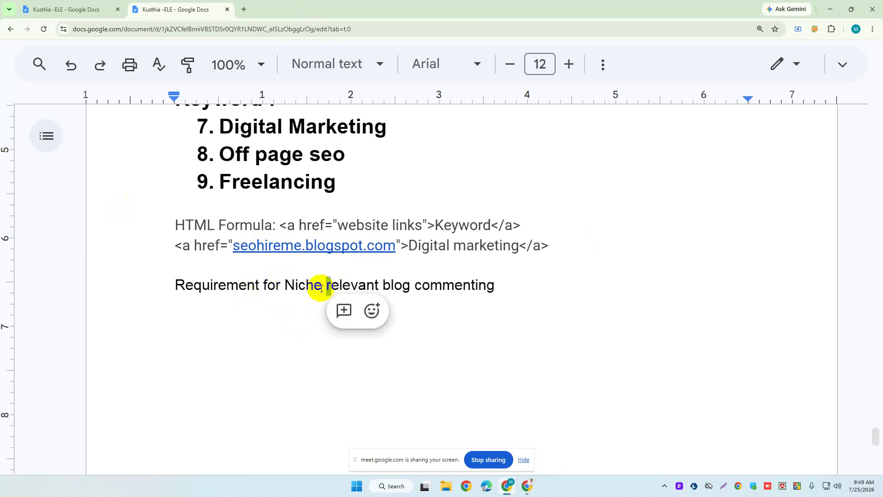
{"action": "type", "text": "R"}
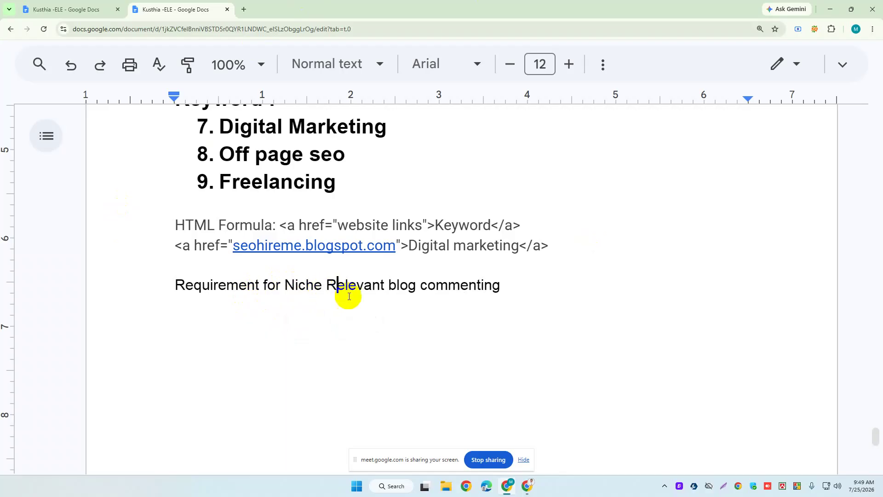
{"action": "left_click_drag", "start_coordinate": [395, 287], "coordinate": [392, 289]}
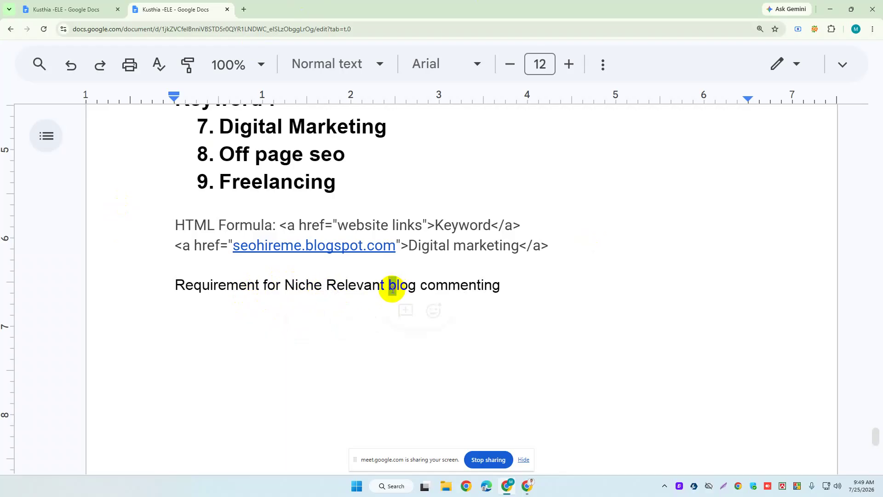
{"action": "type", "text": "B"}
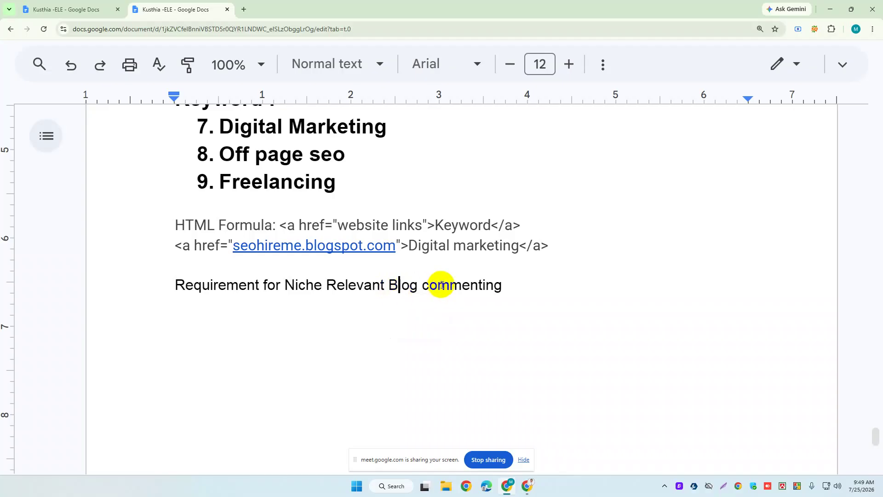
{"action": "left_click_drag", "start_coordinate": [429, 286], "coordinate": [421, 286]}
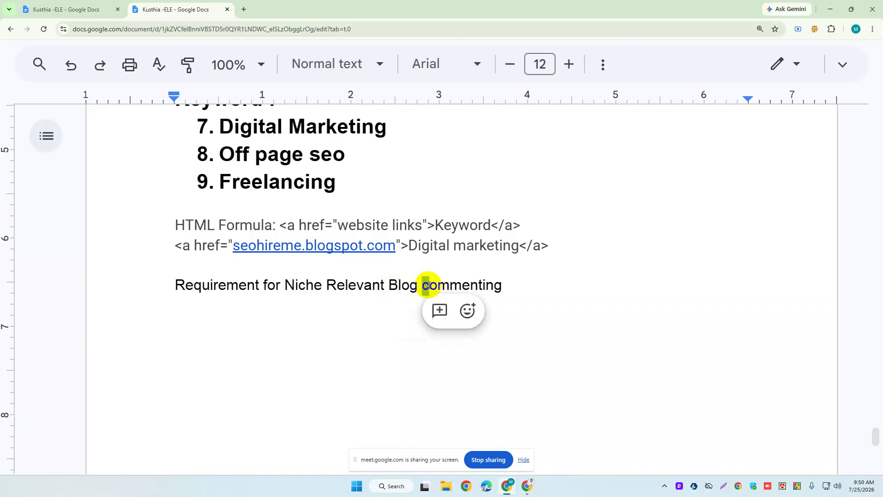
{"action": "type", "text": "C"}
{"action": "left_click", "coordinate": [513, 287]}
{"action": "key", "text": "Return"}
{"action": "scroll", "coordinate": [355, 318], "scroll_direction": "down", "scroll_amount": 2}
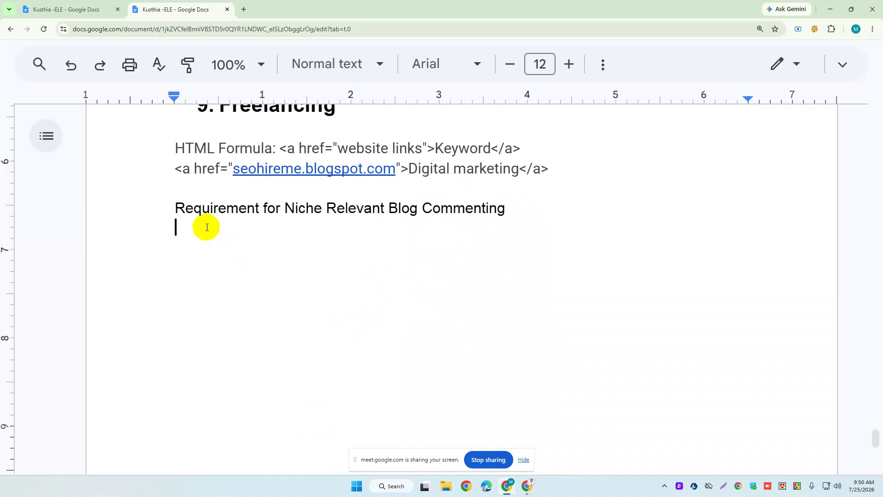
Enter "High DA / PA / TF/ CF" as the first requirement under the heading.
{"action": "type", "text": "High DA / PA ./"}
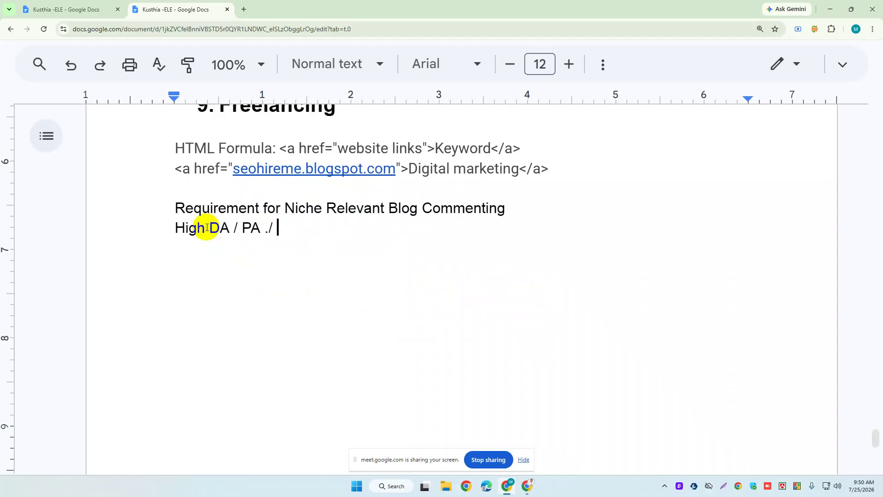
{"action": "key", "text": "BackSpace"}
{"action": "key", "text": "BackSpace"}
{"action": "key", "text": "BackSpace"}
{"action": "type", "text": "/ TF/ CF"}
{"action": "key", "text": "Return"}
Add "Dofollow and Nofollow" as the second requirement.
{"action": "type", "text": "Dofol"}
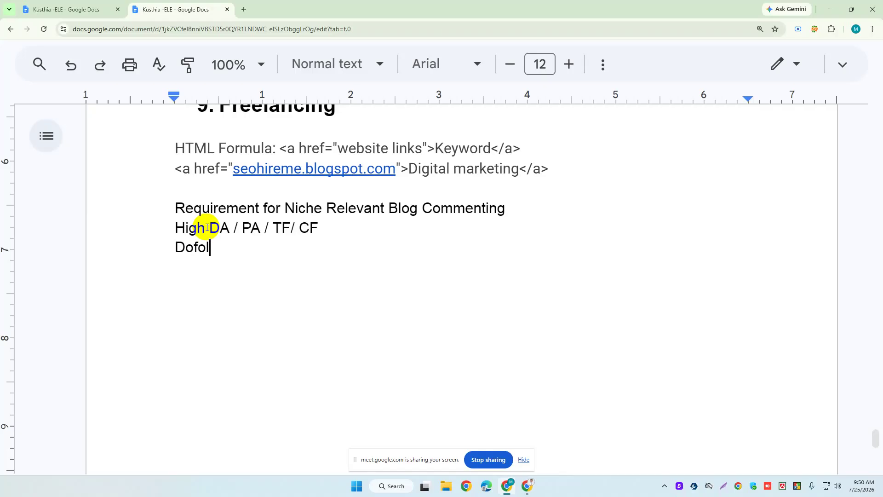
{"action": "type", "text": "low and N"}
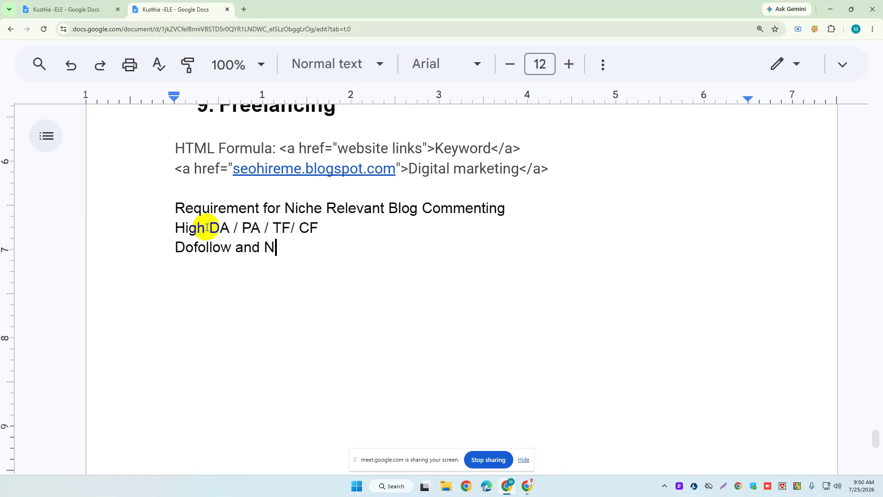
{"action": "type", "text": "ofollow"}
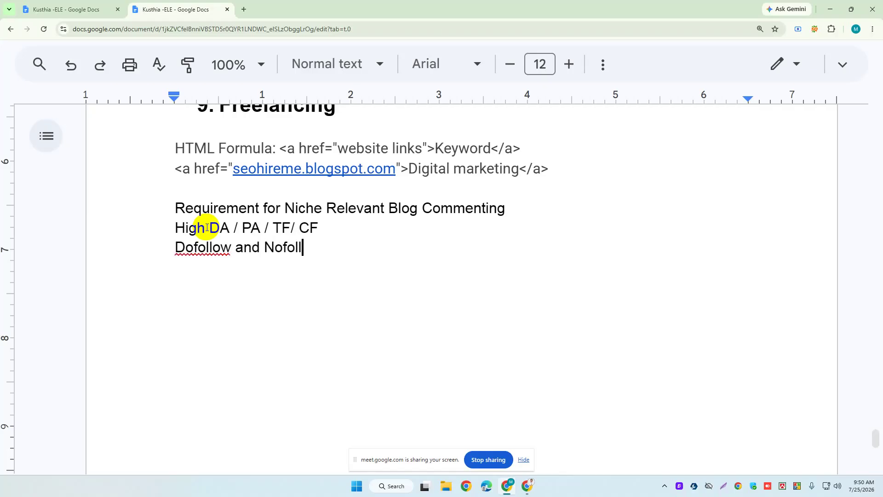
{"action": "key", "text": "Return"}
{"action": "key", "text": "Return"}
Add "No Copy, No Duplicate" as the third requirement.
{"action": "type", "text": "No "}
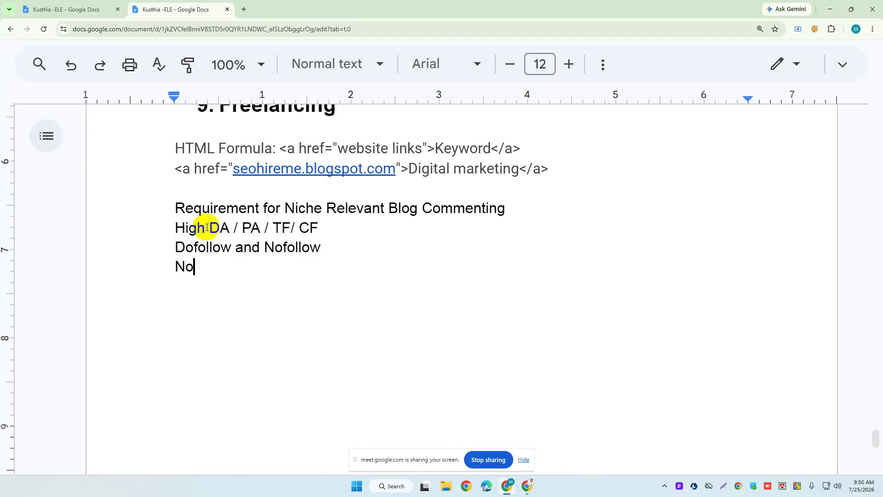
{"action": "type", "text": "Copy, Do"}
{"action": "key", "text": "BackSpace"}
{"action": "key", "text": "BackSpace"}
{"action": "type", "text": "No Du"}
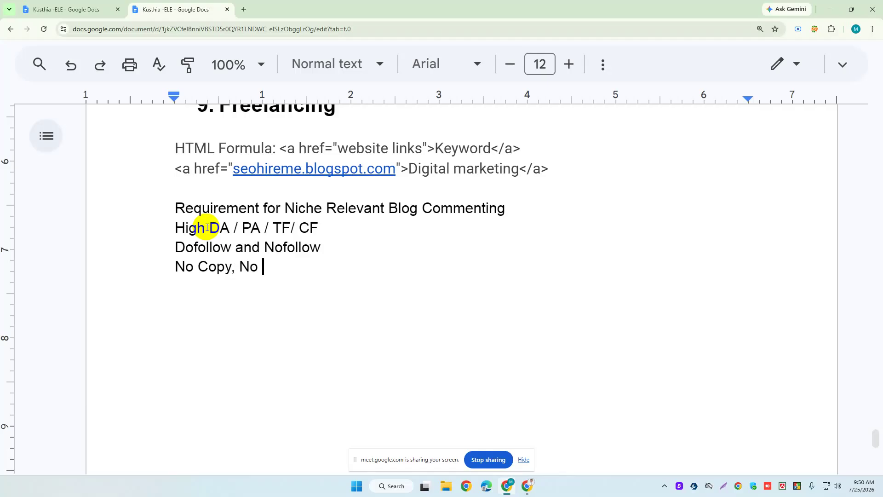
{"action": "type", "text": "plicate"}
{"action": "key", "text": "Return"}
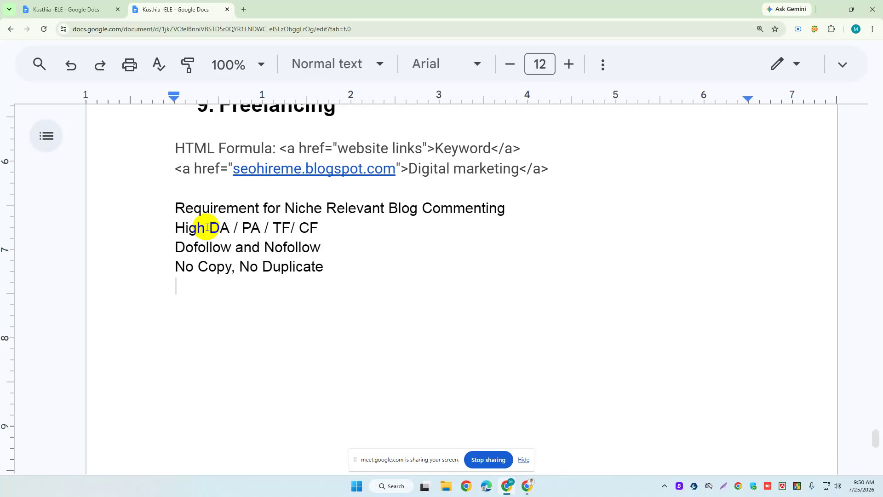
Add "Dummy Anchor / Hyperlink" as the fourth requirement.
{"action": "type", "text": "Dummy Ancho"}
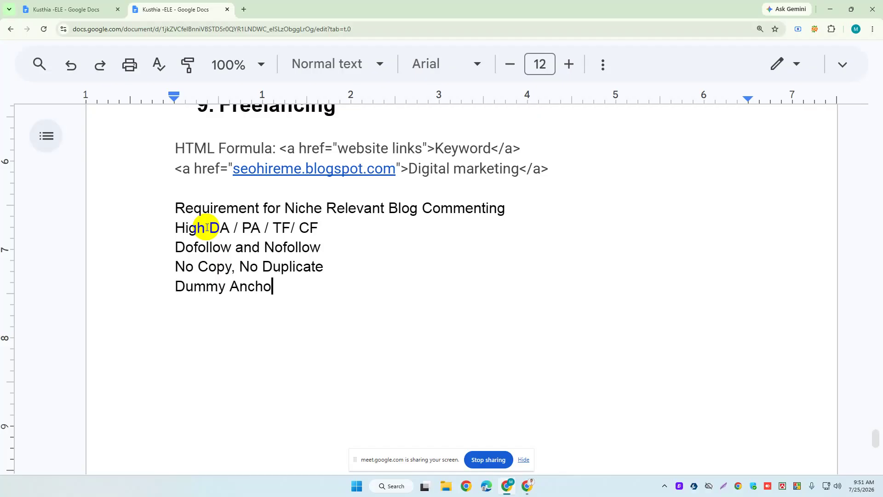
{"action": "type", "text": "r e"}
{"action": "key", "text": "BackSpace"}
{"action": "type", "text": "/ Hyperlink"}
{"action": "key", "text": "Return"}
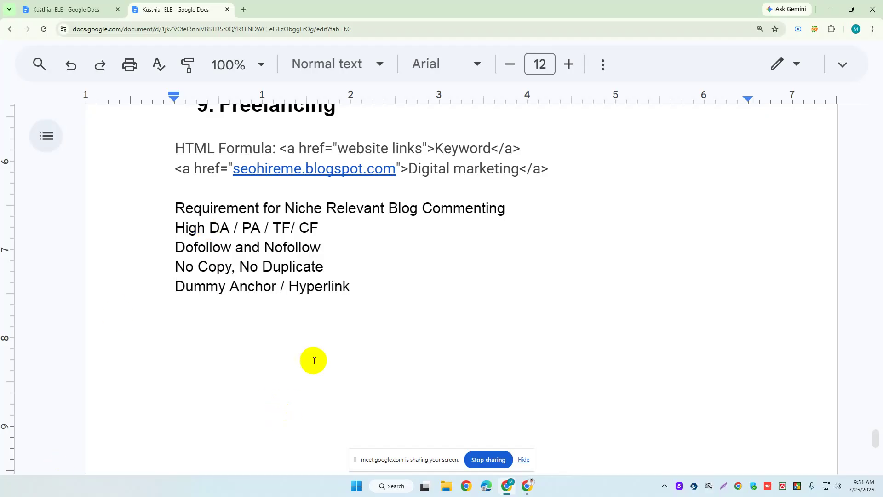
{"action": "left_click", "coordinate": [350, 287]}
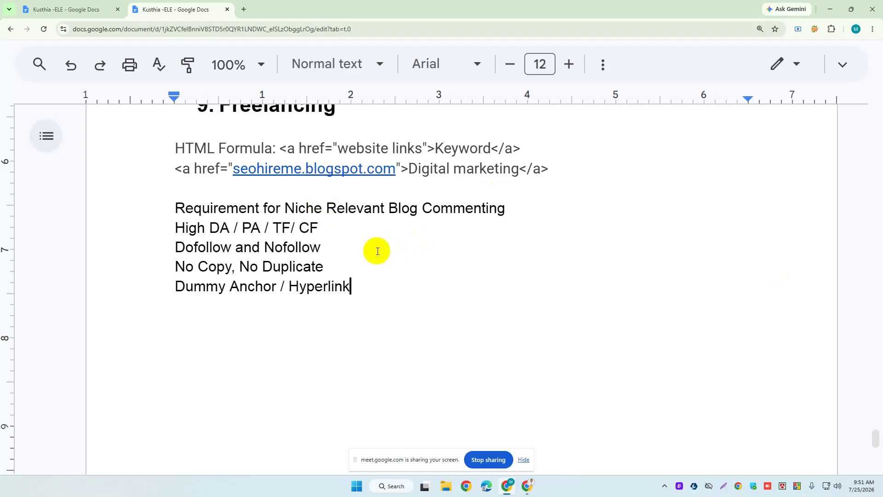
Append "/ DR / UR" to the end of the High DA requirement line.
{"action": "left_click", "coordinate": [197, 227]}
{"action": "left_click", "coordinate": [260, 227]}
{"action": "left_click", "coordinate": [283, 227]}
{"action": "left_click", "coordinate": [326, 229]}
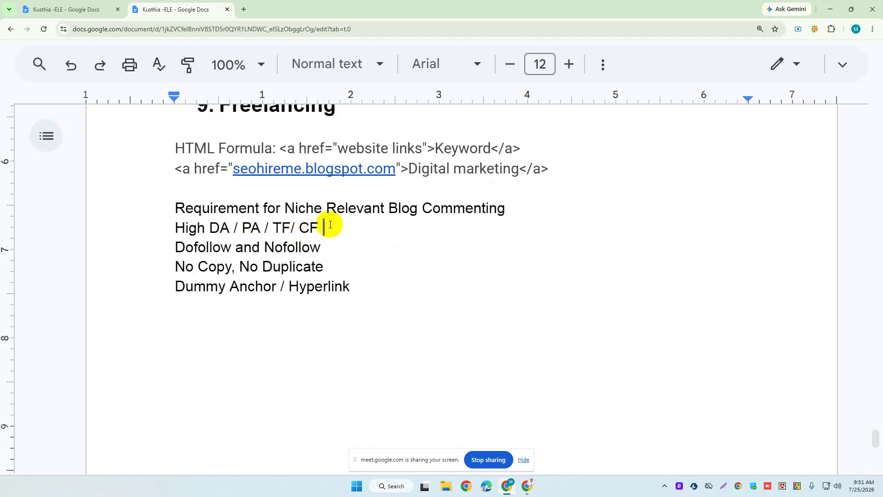
{"action": "type", "text": "/ DR / UR"}
{"action": "left_click_drag", "start_coordinate": [167, 228], "coordinate": [400, 227]}
{"action": "left_click", "coordinate": [400, 226]}
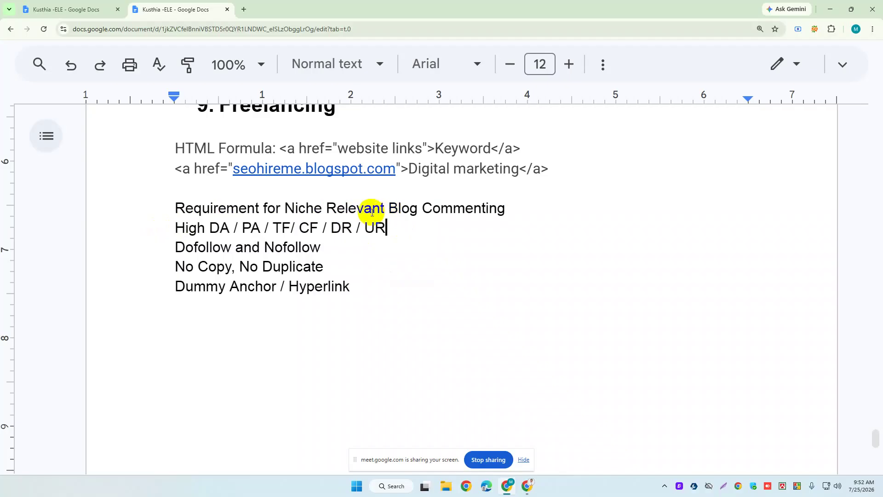
{"action": "left_click_drag", "start_coordinate": [161, 228], "coordinate": [407, 231]}
{"action": "left_click", "coordinate": [408, 231]}
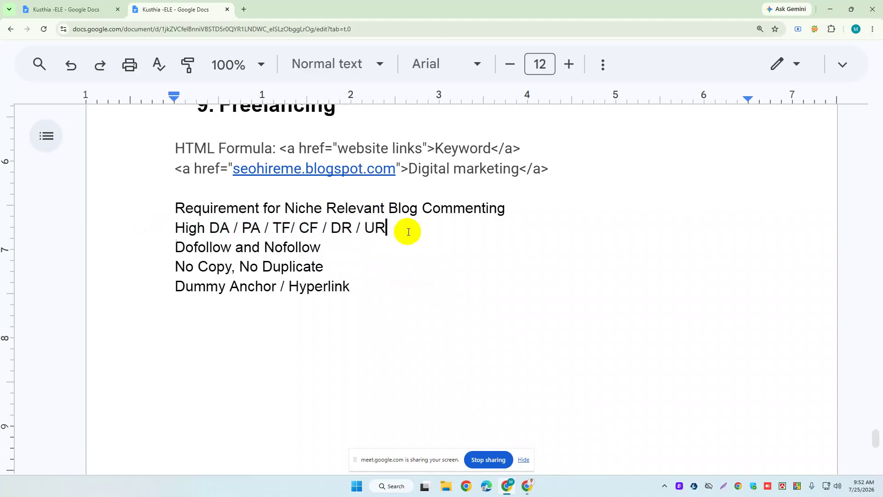
{"action": "left_click", "coordinate": [211, 228]}
{"action": "left_click", "coordinate": [283, 227]}
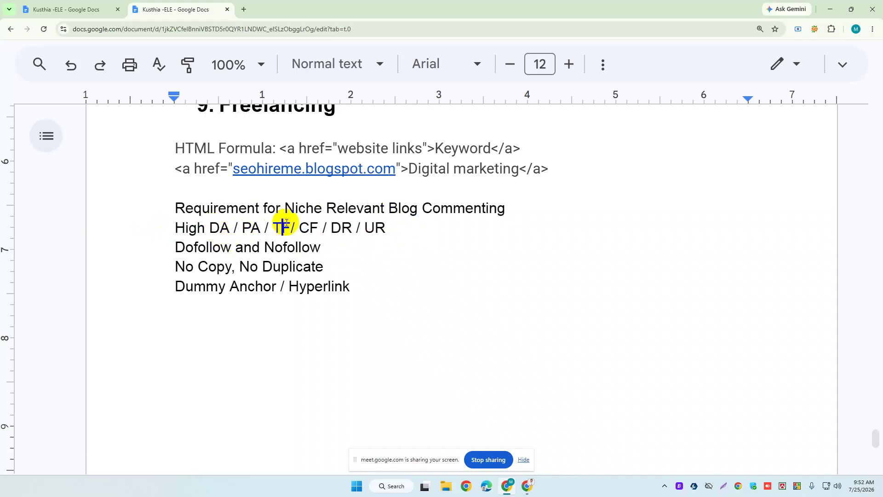
{"action": "left_click", "coordinate": [357, 227]}
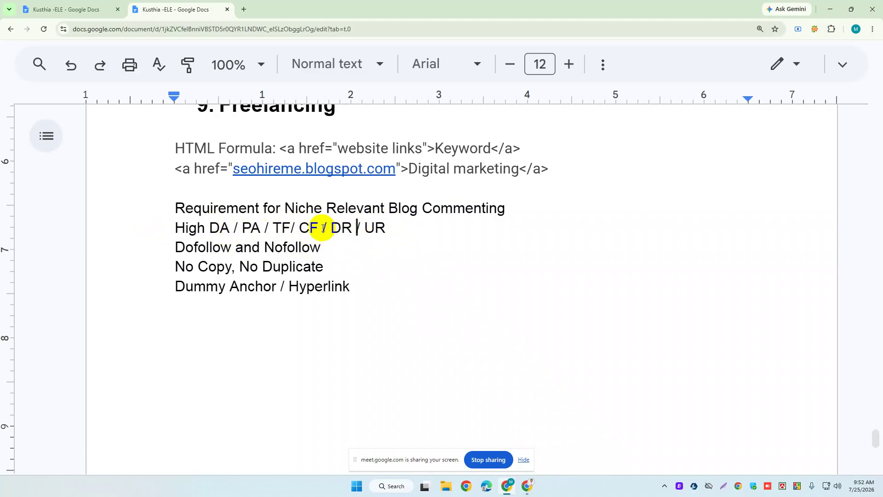
{"action": "left_click", "coordinate": [331, 228]}
{"action": "left_click_drag", "start_coordinate": [331, 227], "coordinate": [375, 229]}
{"action": "left_click", "coordinate": [377, 229]}
Insert the definition "DA = Domain Authority" on a new line directly below the High DA requirement.
{"action": "left_click", "coordinate": [385, 228]}
{"action": "key", "text": "Return"}
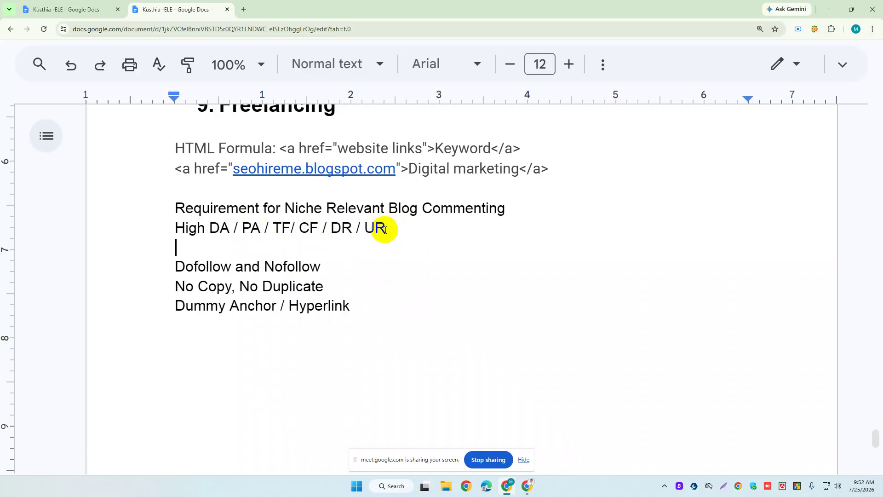
{"action": "type", "text": "DA = Domain "}
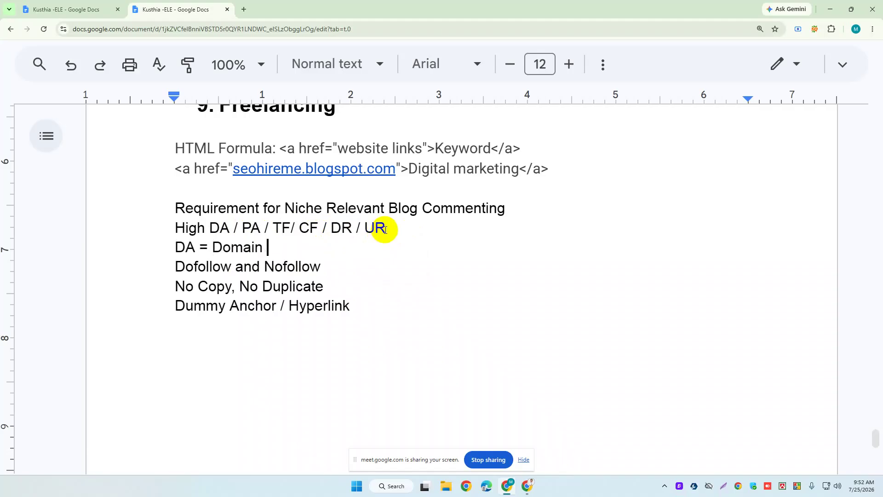
{"action": "type", "text": "Authority"}
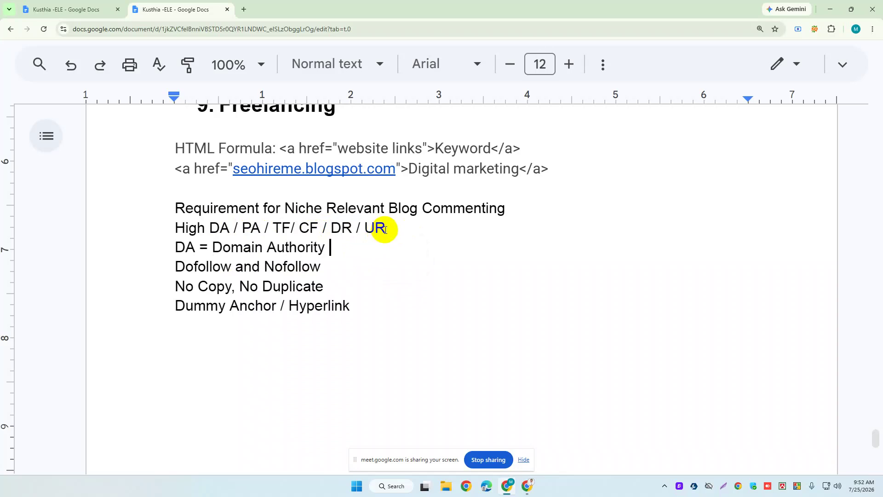
{"action": "key", "text": "Return"}
Add the definition "PA = Page Authority" below the DA definition.
{"action": "type", "text": "Page"}
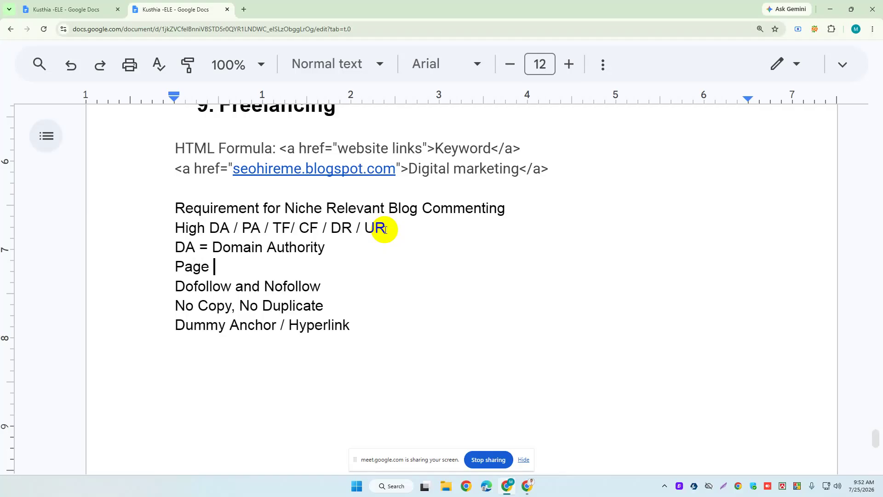
{"action": "key", "text": "BackSpace"}
{"action": "key", "text": "BackSpace"}
{"action": "key", "text": "BackSpace"}
{"action": "key", "text": "BackSpace"}
{"action": "key", "text": "BackSpace"}
{"action": "type", "text": "PA = Page Au"}
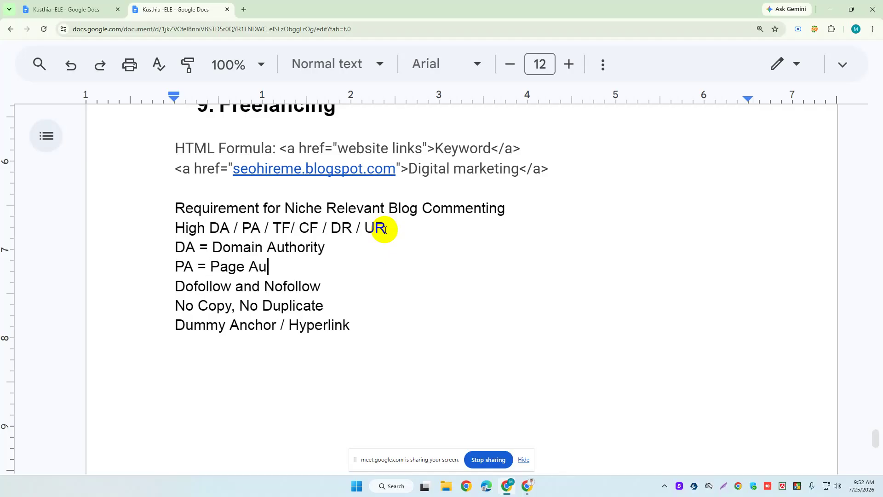
{"action": "type", "text": "thority"}
{"action": "key", "text": "Return"}
Add the definition "TF = Trust Flow" below the PA definition.
{"action": "type", "text": "TF = "}
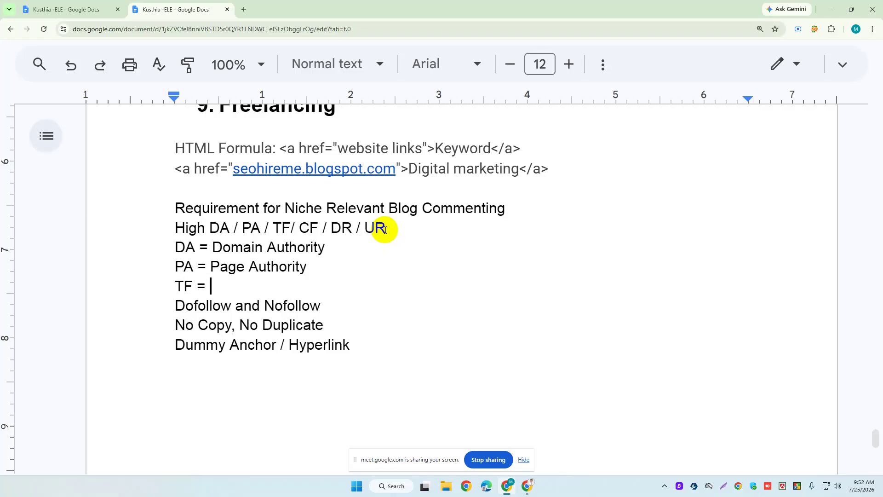
{"action": "type", "text": "Trust Folow"}
{"action": "key", "text": "BackSpace"}
{"action": "key", "text": "BackSpace"}
{"action": "key", "text": "BackSpace"}
{"action": "key", "text": "BackSpace"}
{"action": "type", "text": "low"}
{"action": "key", "text": "Return"}
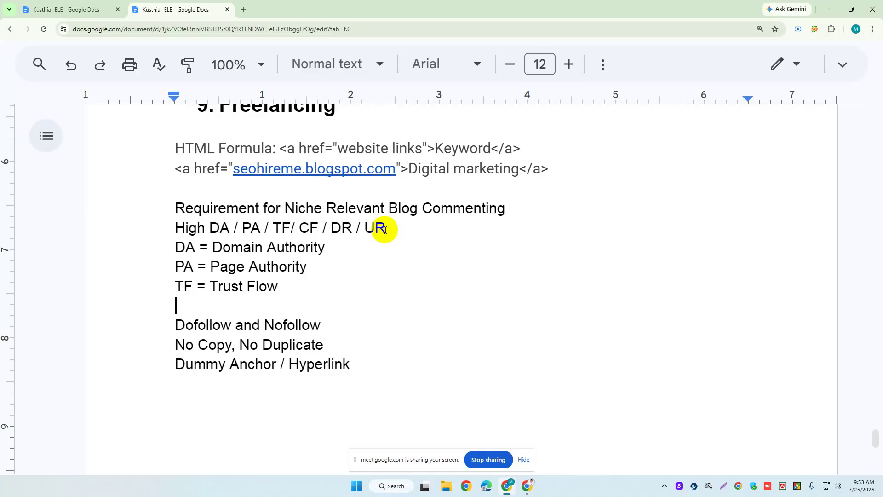
Add the definition "CF = Citation Flow" directly below the TF definition.
{"action": "type", "text": "CP"}
{"action": "key", "text": "BackSpace"}
{"action": "key", "text": "BackSpace"}
{"action": "type", "text": "F = Citation Folow"}
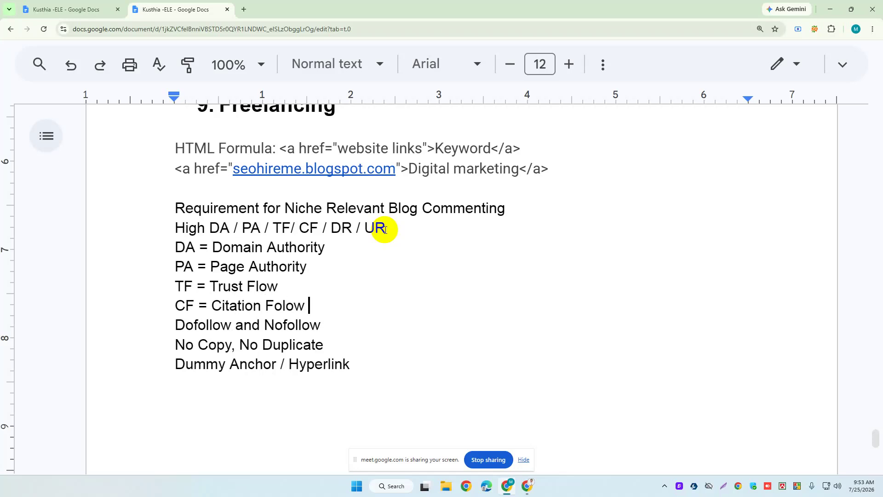
{"action": "key", "text": "Return"}
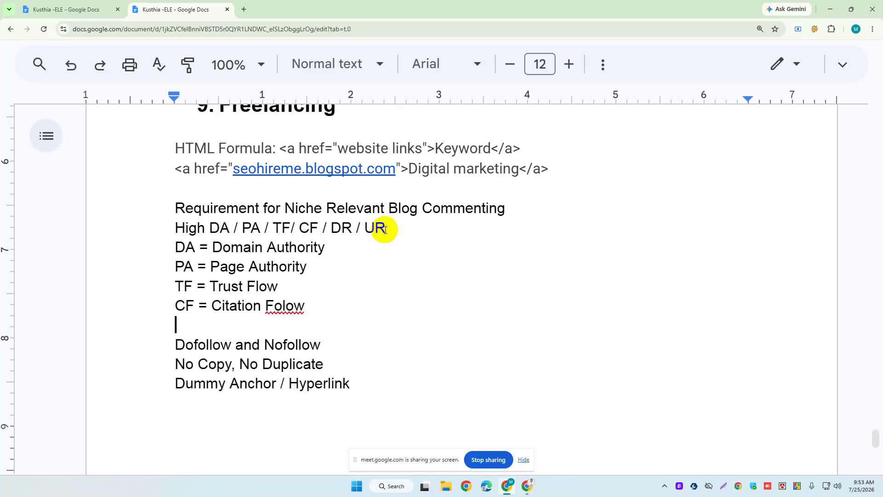
{"action": "key", "text": "BackSpace"}
{"action": "key", "text": "BackSpace"}
{"action": "key", "text": "BackSpace"}
{"action": "key", "text": "BackSpace"}
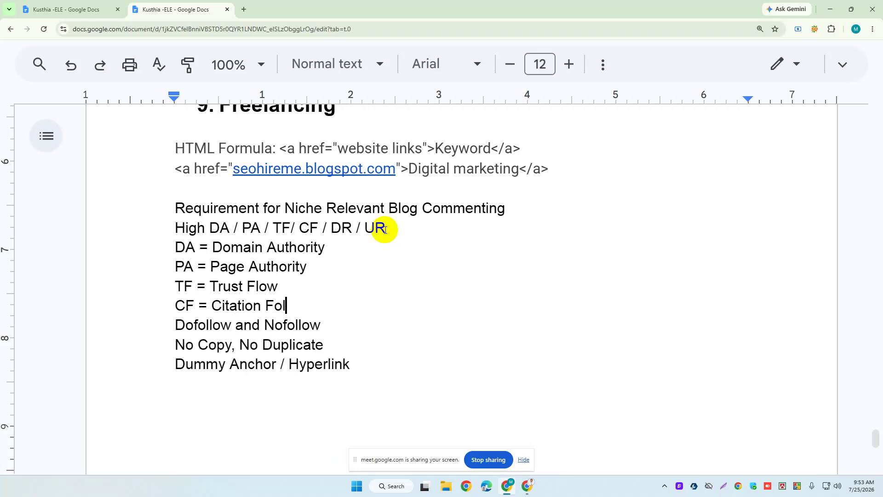
{"action": "key", "text": "BackSpace"}
{"action": "key", "text": "BackSpace"}
{"action": "type", "text": "low"}
Add the definition "DR = Domain Rating" on a new line below the CF definition.
{"action": "key", "text": "Return"}
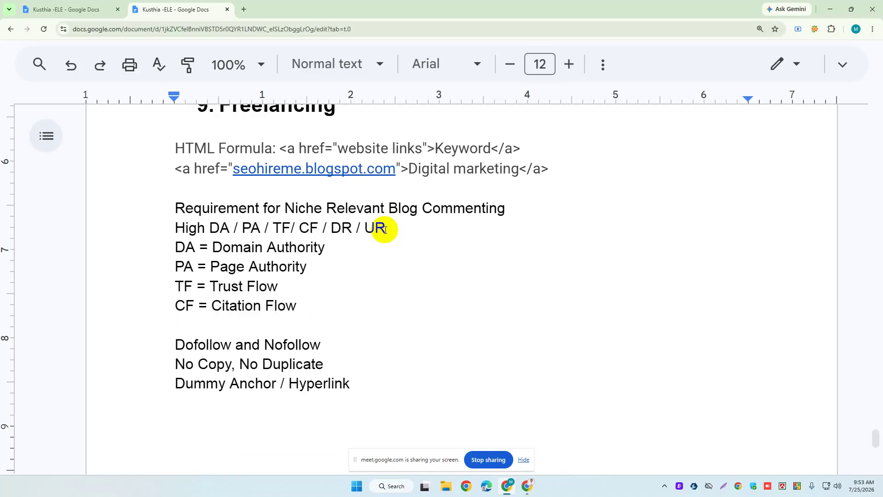
{"action": "type", "text": "DR = Domain Rating"}
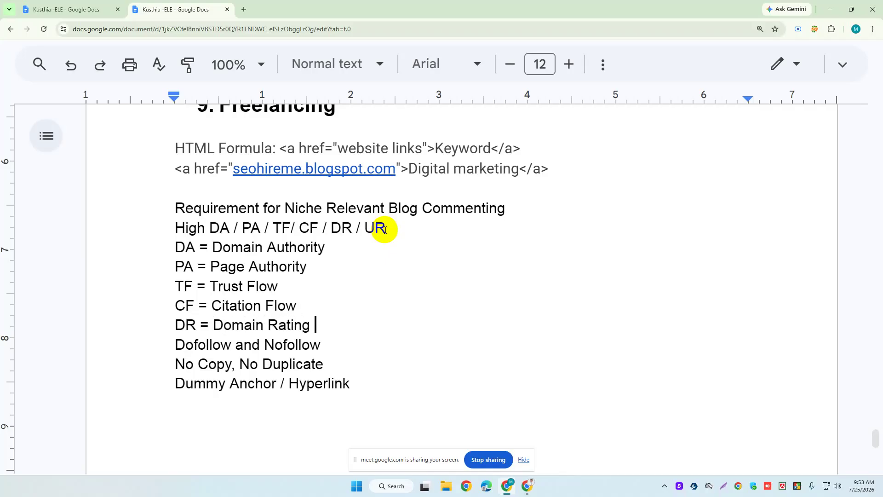
{"action": "key", "text": "Return"}
{"action": "type", "text": "UR ="}
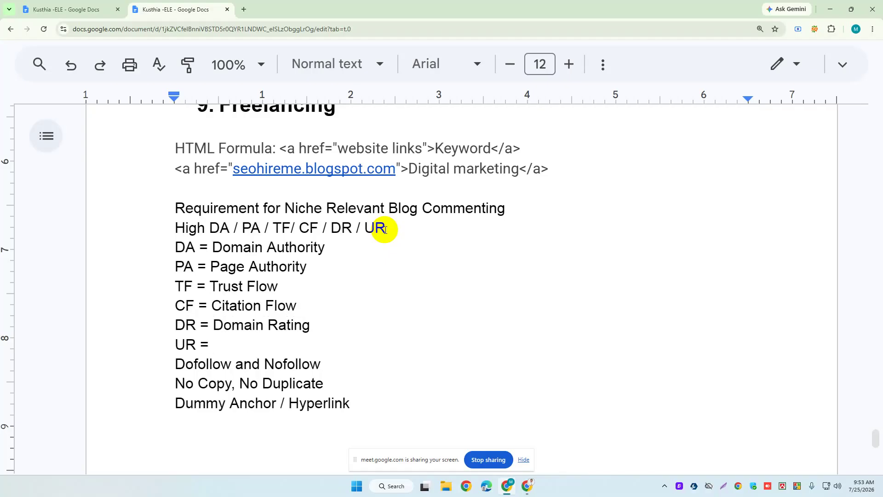
{"action": "double_click", "coordinate": [228, 344]}
{"action": "left_click", "coordinate": [196, 342]}
{"action": "left_click_drag", "start_coordinate": [233, 342], "coordinate": [142, 337]}
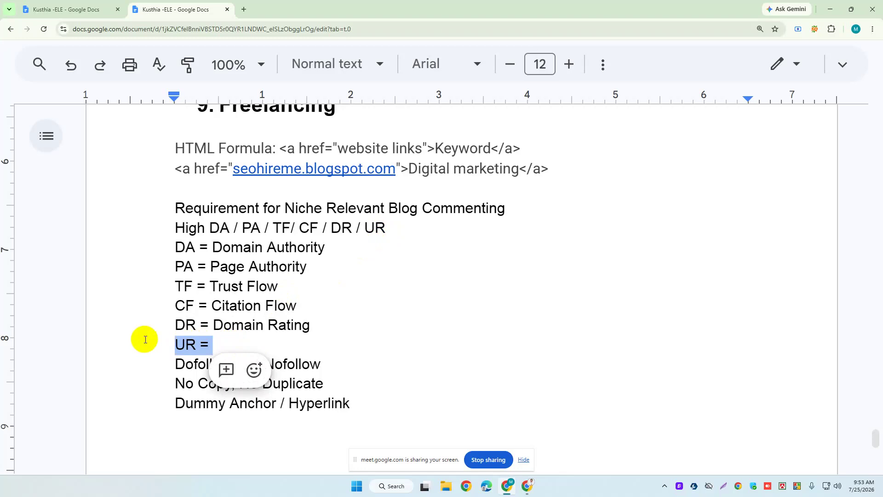
{"action": "key", "text": "BackSpace"}
{"action": "key", "text": "Delete"}
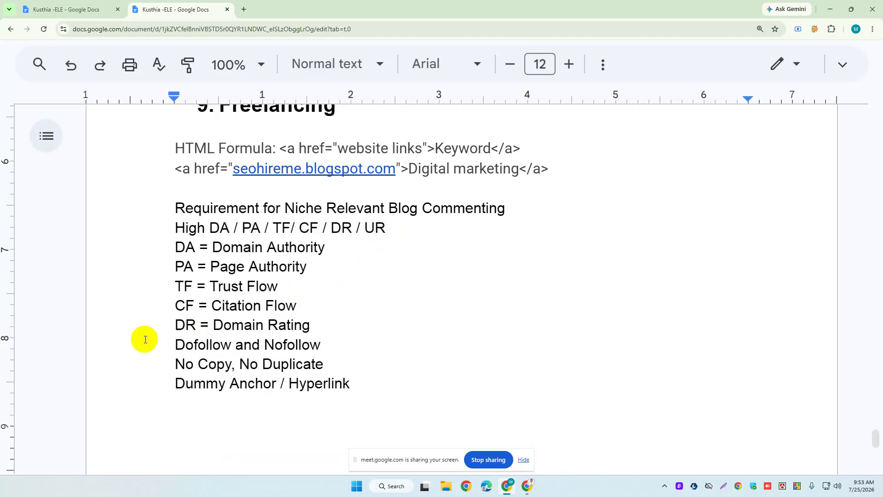
Review the metric definitions from DA through DR.
{"action": "left_click", "coordinate": [323, 328]}
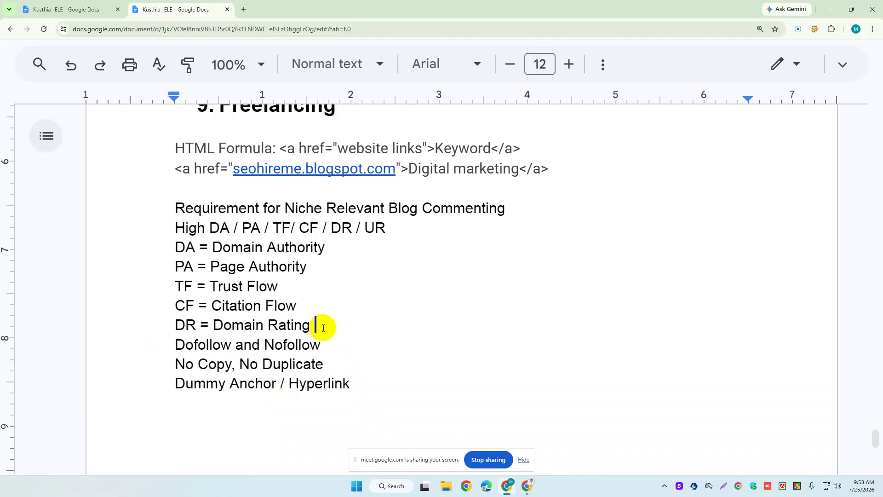
{"action": "left_click", "coordinate": [177, 247]}
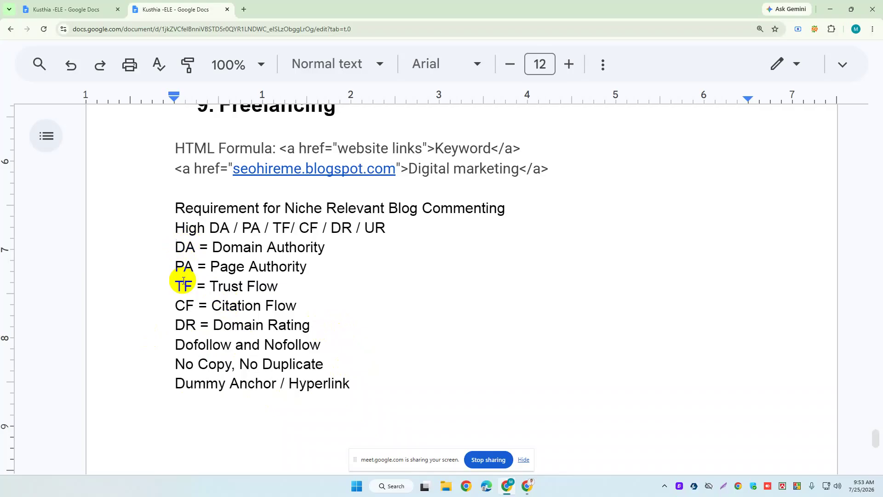
{"action": "left_click", "coordinate": [239, 287]}
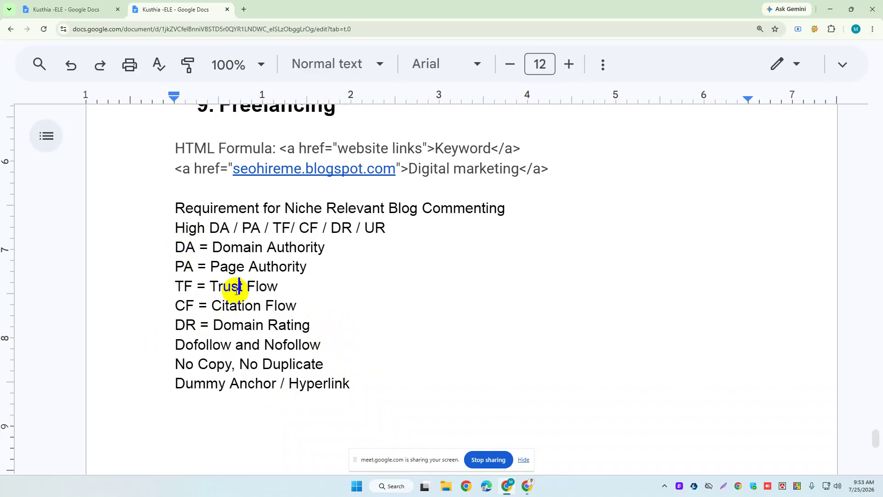
{"action": "left_click", "coordinate": [207, 305]}
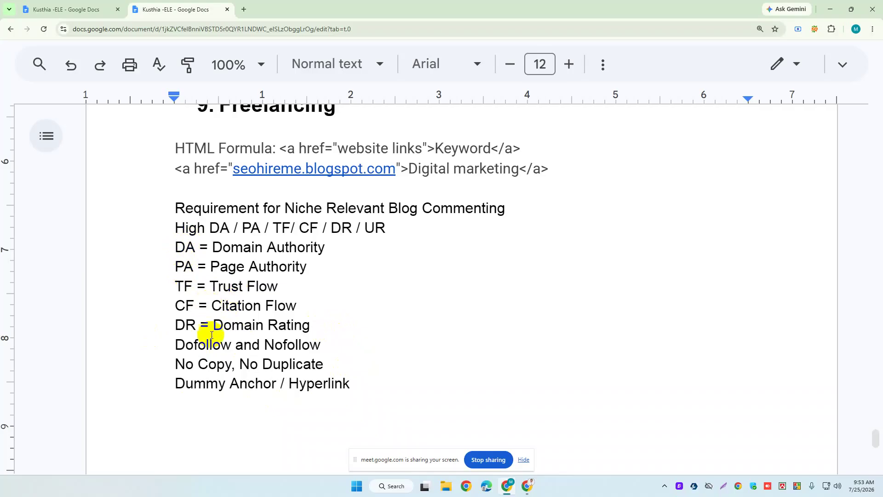
{"action": "left_click", "coordinate": [223, 322]}
{"action": "left_click", "coordinate": [327, 324]}
{"action": "left_click", "coordinate": [317, 325]}
{"action": "left_click", "coordinate": [175, 246]}
Append the range "(0-100)" to the end of the Domain Authority definition.
{"action": "left_click", "coordinate": [338, 246]}
{"action": "type", "text": "0-100"}
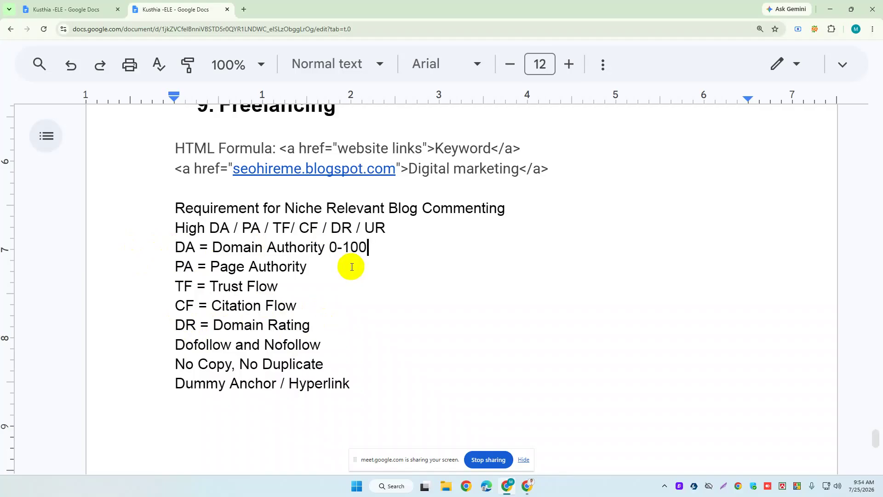
{"action": "type", "text": ")"}
{"action": "left_click", "coordinate": [330, 248]}
{"action": "type", "text": "("}
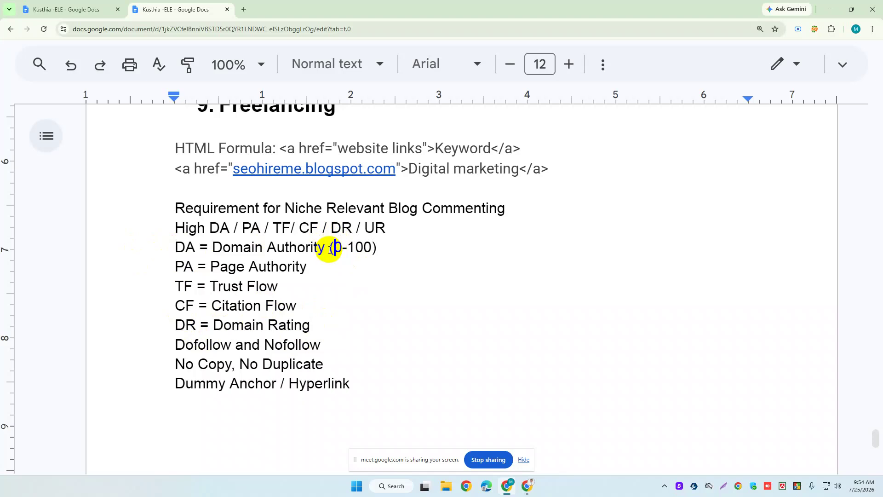
Duplicate the "(0-100)" range onto the end of the Page Authority definition, keeping it on the Domain Authority line.
{"action": "left_click_drag", "start_coordinate": [378, 248], "coordinate": [321, 251]}
{"action": "key", "text": "ctrl+x"}
{"action": "left_click", "coordinate": [317, 265]}
{"action": "key", "text": "ctrl+v"}
{"action": "left_click", "coordinate": [338, 247]}
{"action": "key", "text": "ctrl+v"}
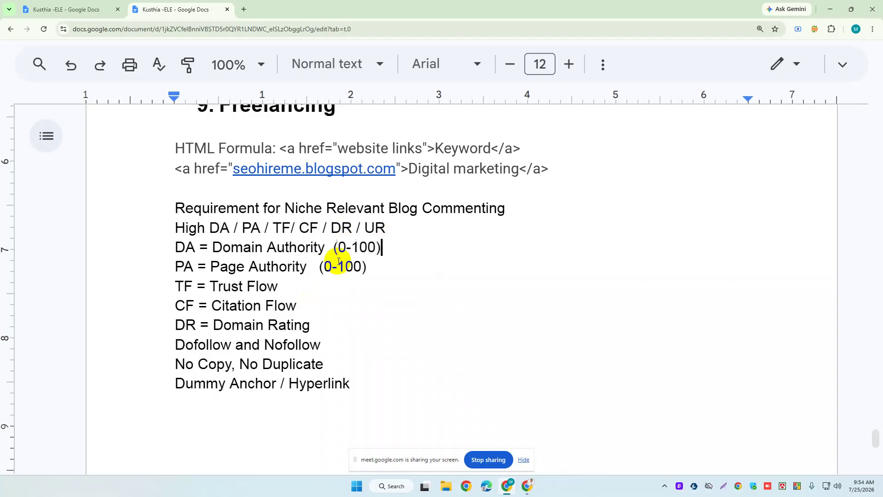
{"action": "left_click", "coordinate": [299, 285]}
{"action": "left_click", "coordinate": [310, 299]}
{"action": "double_click", "coordinate": [309, 299]}
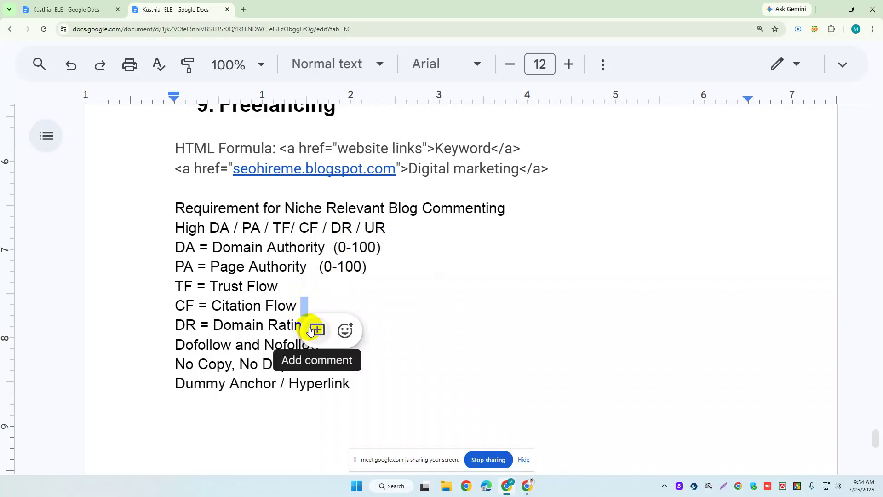
{"action": "left_click", "coordinate": [354, 305]}
{"action": "double_click", "coordinate": [319, 328]}
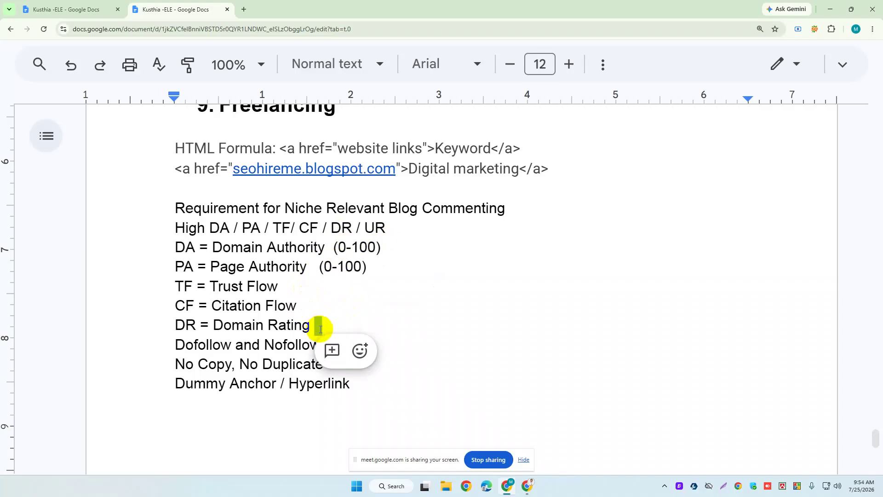
{"action": "left_click", "coordinate": [297, 268]}
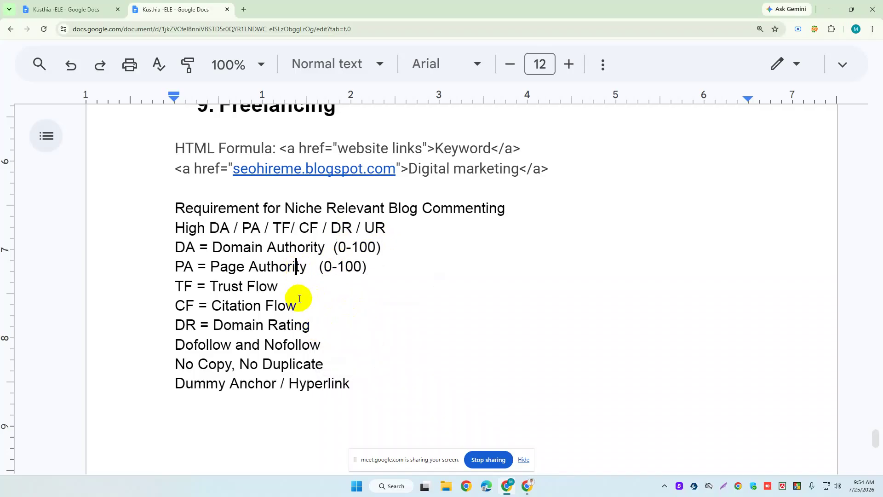
{"action": "left_click", "coordinate": [314, 326]}
{"action": "scroll", "coordinate": [321, 318], "scroll_direction": "down", "scroll_amount": 2}
{"action": "left_click", "coordinate": [354, 305]}
{"action": "left_click", "coordinate": [344, 265]}
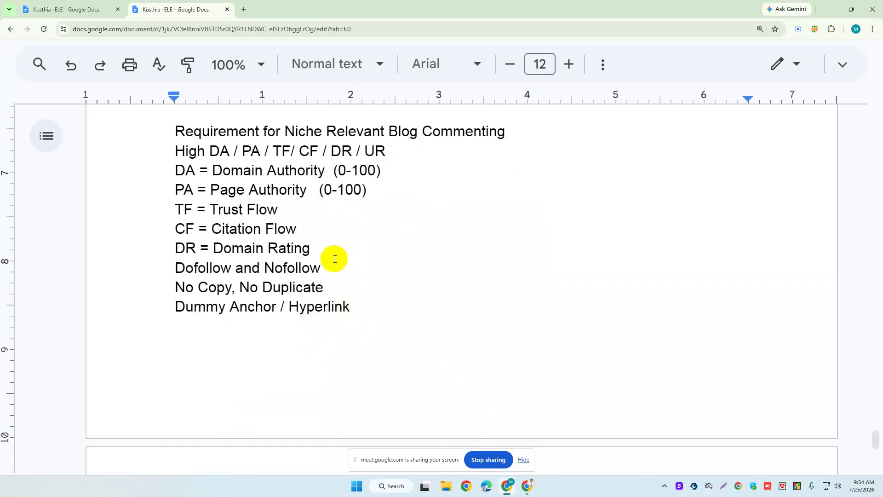
{"action": "left_click", "coordinate": [334, 259]}
Review the requirement lines on dofollow and nofollow, copied or duplicate text, and dummy anchors.
{"action": "left_click", "coordinate": [352, 309]}
{"action": "key", "text": "Return"}
{"action": "left_click", "coordinate": [198, 271]}
{"action": "left_click", "coordinate": [313, 271]}
{"action": "left_click", "coordinate": [316, 287]}
{"action": "left_click", "coordinate": [194, 315]}
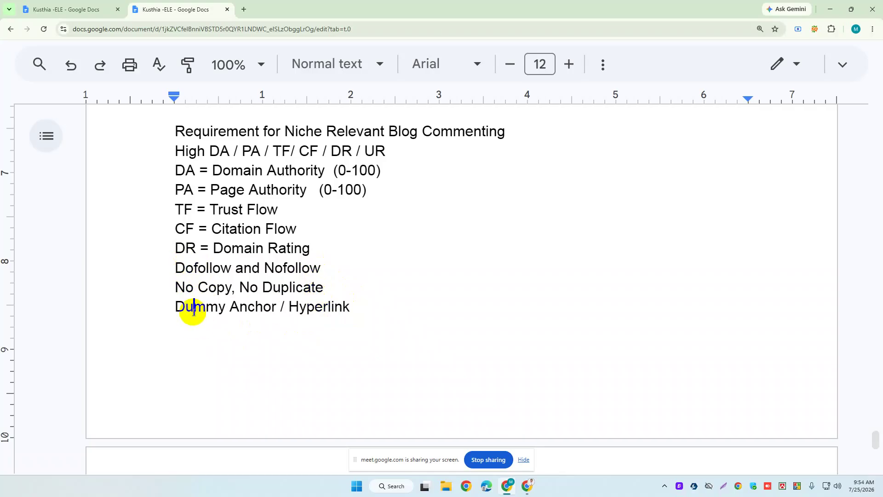
{"action": "left_click", "coordinate": [365, 309]}
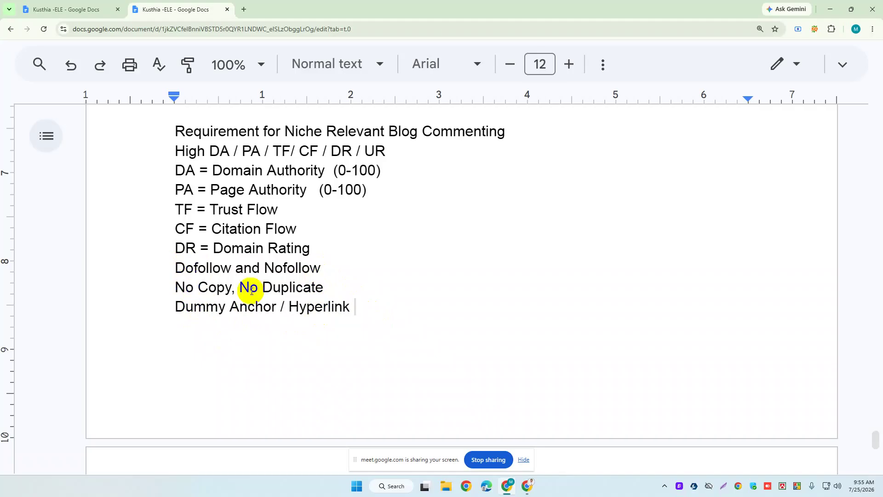
{"action": "left_click", "coordinate": [327, 289]}
{"action": "left_click", "coordinate": [194, 287]}
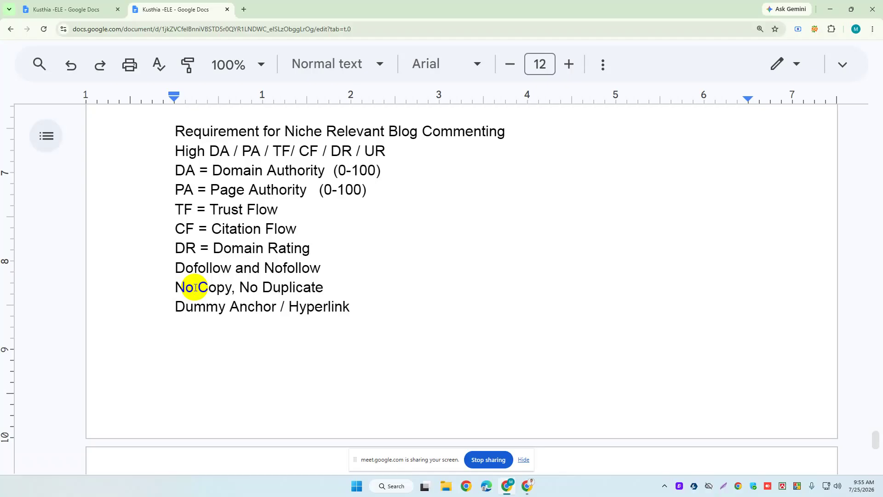
{"action": "left_click", "coordinate": [368, 304]}
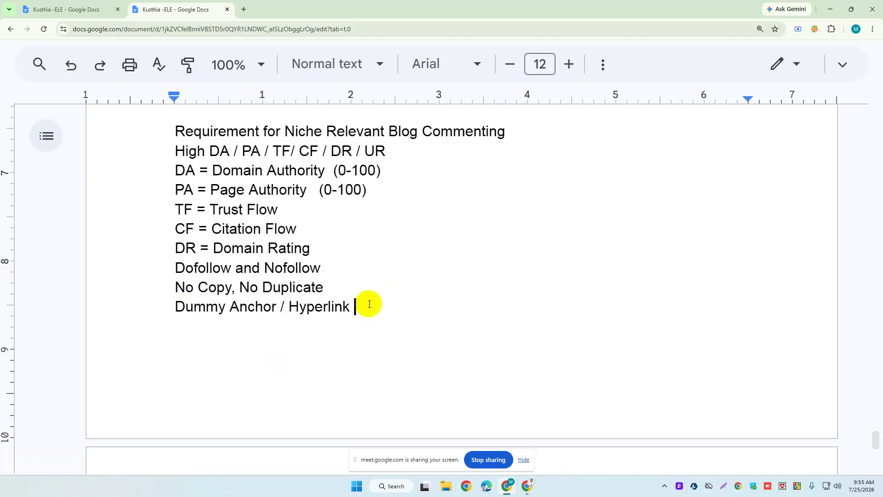
Append "only Logical setents" to the end of the "No Copy, No Duplicate" requirement line.
{"action": "left_click", "coordinate": [330, 293]}
{"action": "type", "text": "only "}
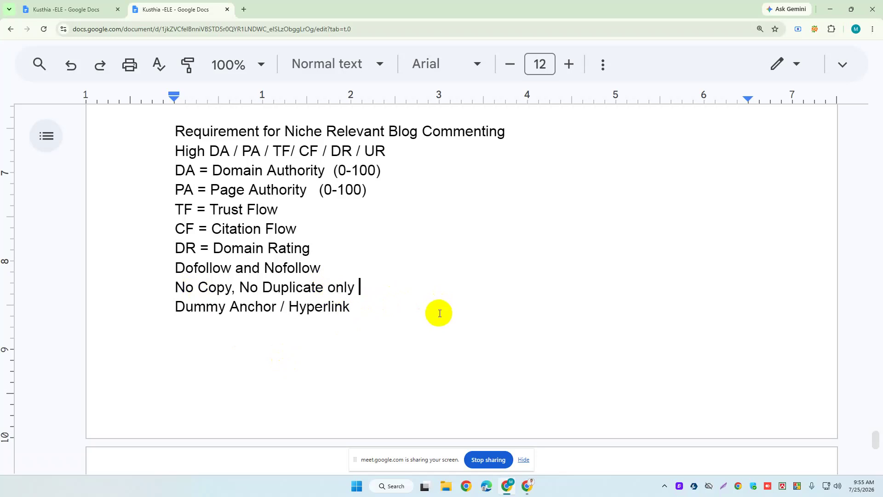
{"action": "type", "text": "Logical s"}
{"action": "type", "text": "etnte"}
{"action": "key", "text": "BackSpace"}
{"action": "key", "text": "BackSpace"}
{"action": "key", "text": "BackSpace"}
{"action": "type", "text": "ents"}
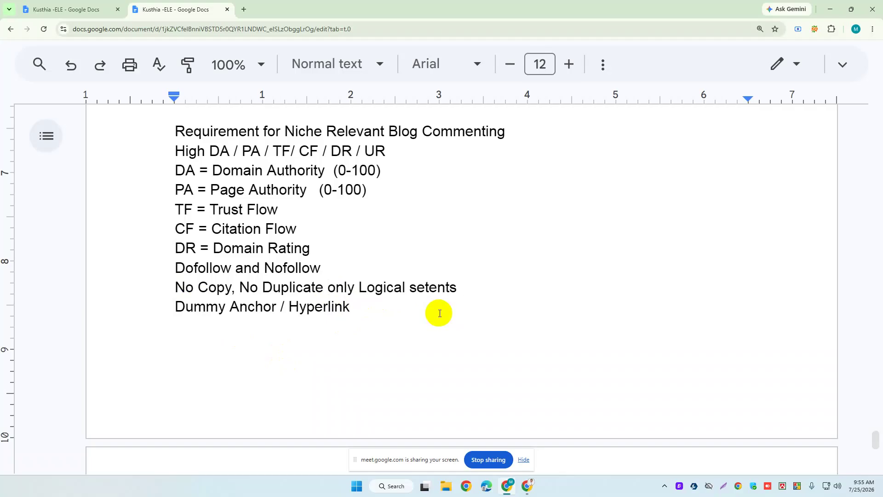
Correct the misspelled last word of the "No Copy, No Duplicate" line to "sentences".
{"action": "left_click", "coordinate": [438, 288]}
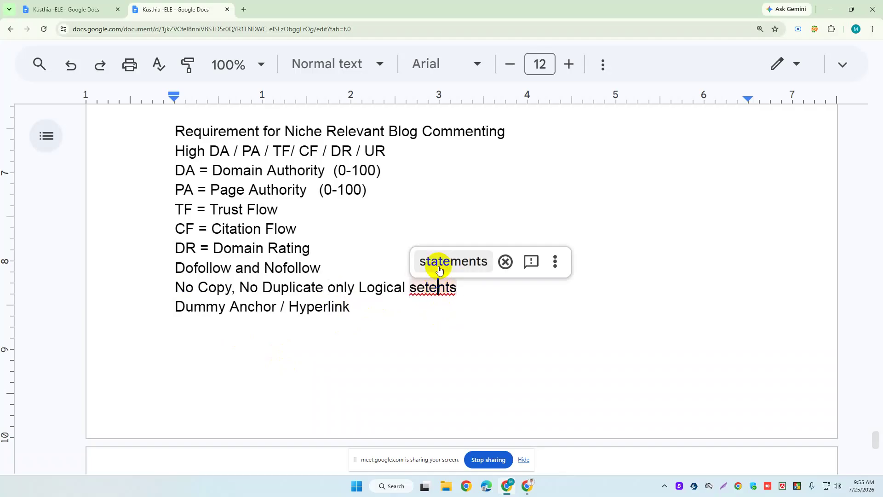
{"action": "left_click", "coordinate": [473, 302]}
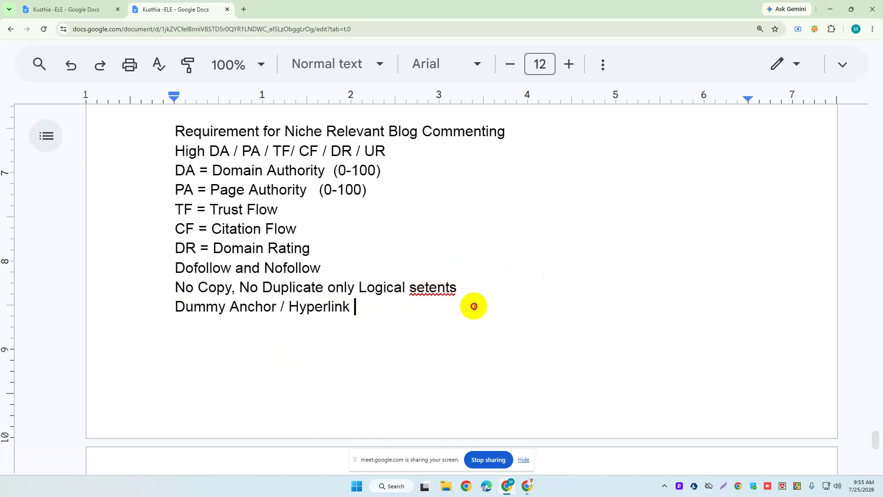
{"action": "left_click", "coordinate": [425, 288]}
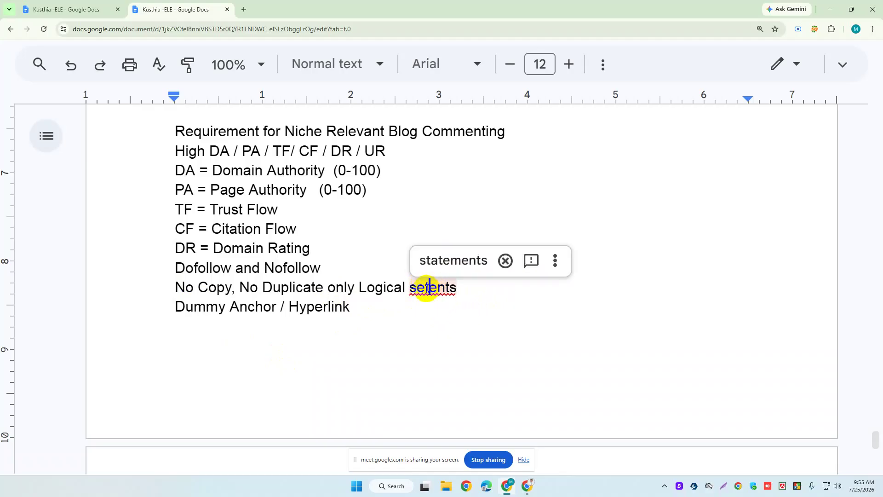
{"action": "key", "text": "BackSpace"}
{"action": "type", "text": "n"}
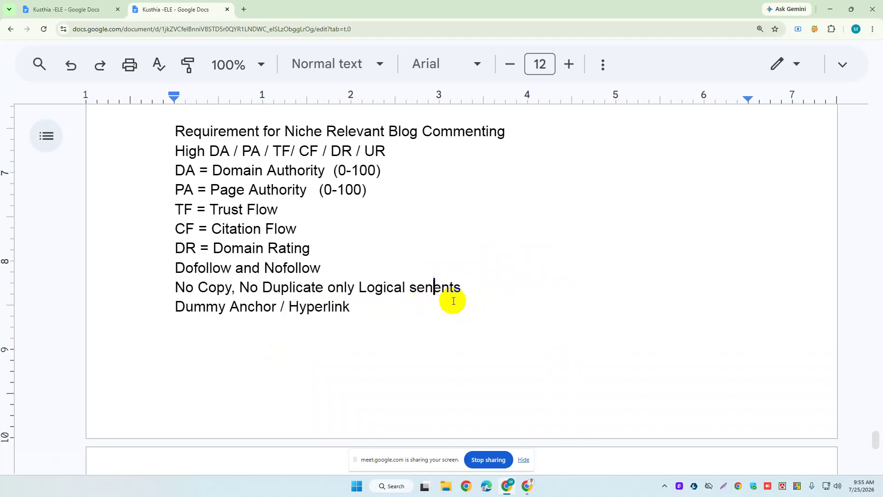
{"action": "type", "text": "t"}
{"action": "left_click", "coordinate": [497, 288]}
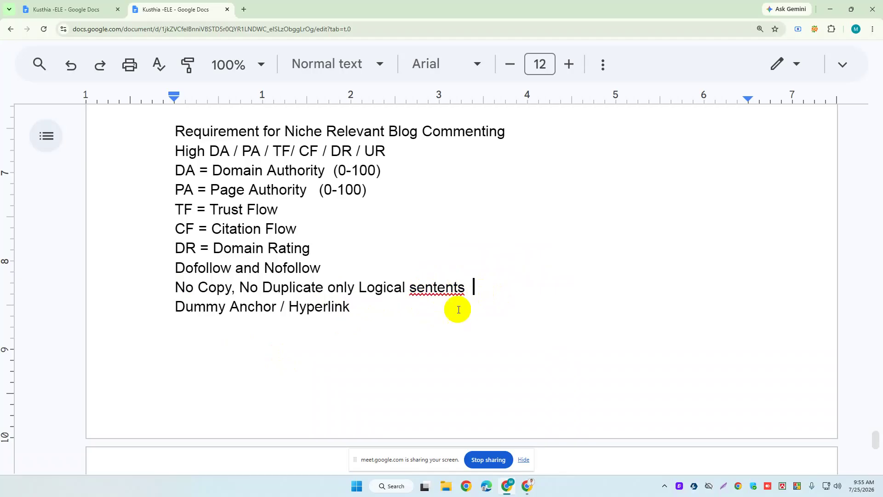
{"action": "left_click", "coordinate": [441, 286]}
{"action": "left_click", "coordinate": [441, 251]}
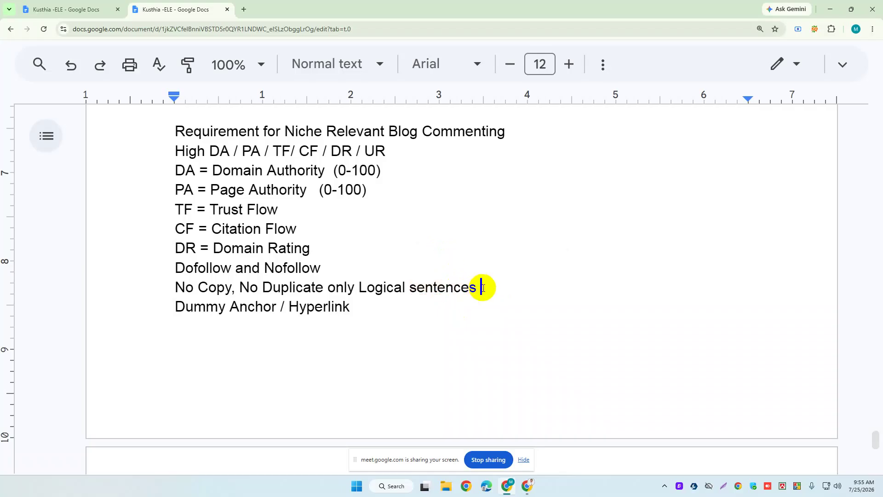
{"action": "left_click", "coordinate": [473, 310]}
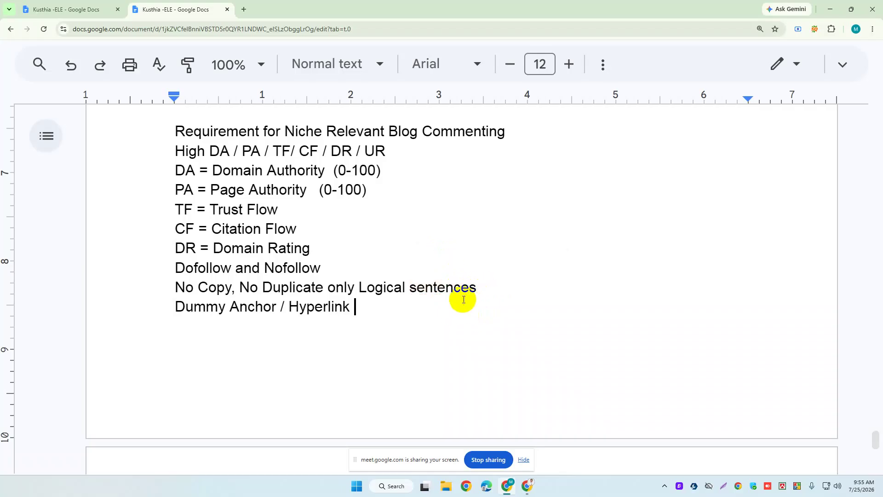
Insert the requirement "20-30 Words" on a new line between the logical sentences line and the Dummy Anchor line.
{"action": "left_click_drag", "start_coordinate": [476, 287], "coordinate": [362, 288]}
{"action": "left_click", "coordinate": [480, 282]}
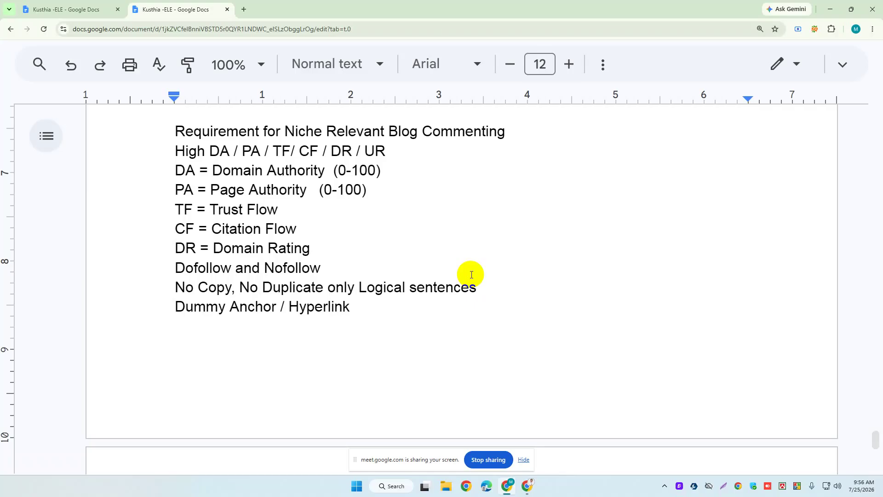
{"action": "key", "text": "Return"}
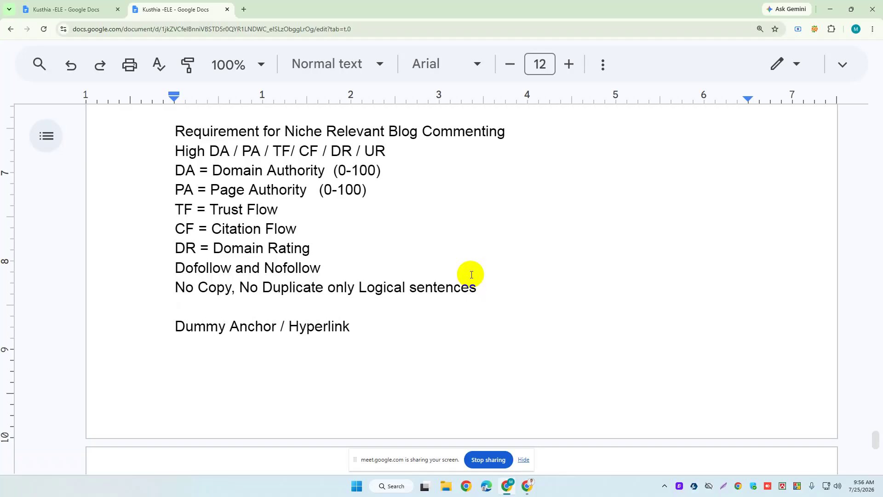
{"action": "type", "text": "0-30"}
{"action": "type", "text": " Wrod"}
{"action": "key", "text": "BackSpace"}
{"action": "key", "text": "BackSpace"}
{"action": "type", "text": "ords"}
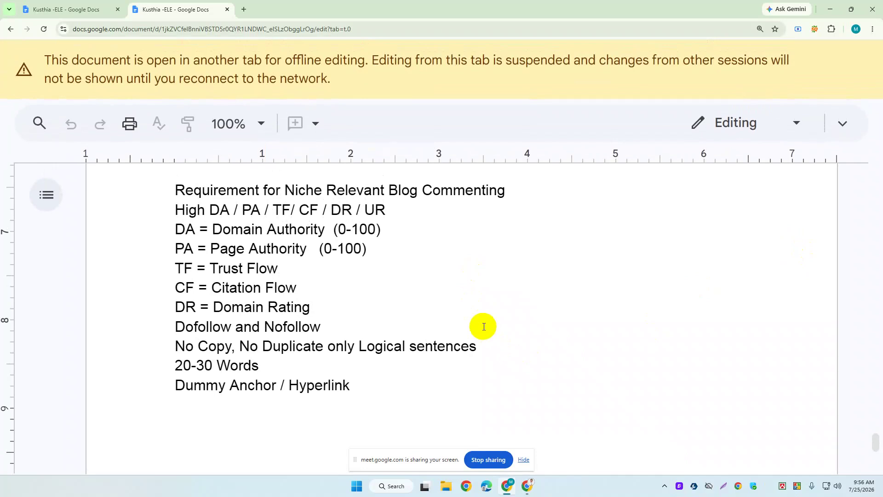
{"action": "left_click", "coordinate": [834, 485]}
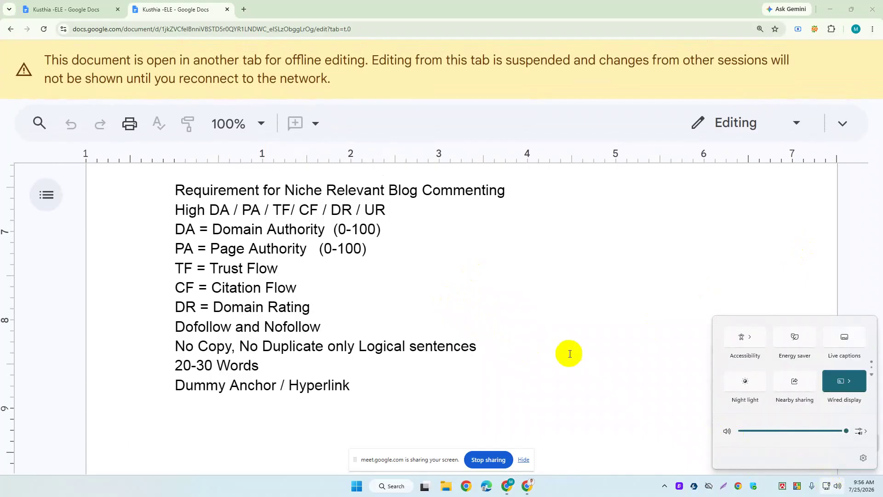
{"action": "double_click", "coordinate": [569, 353]}
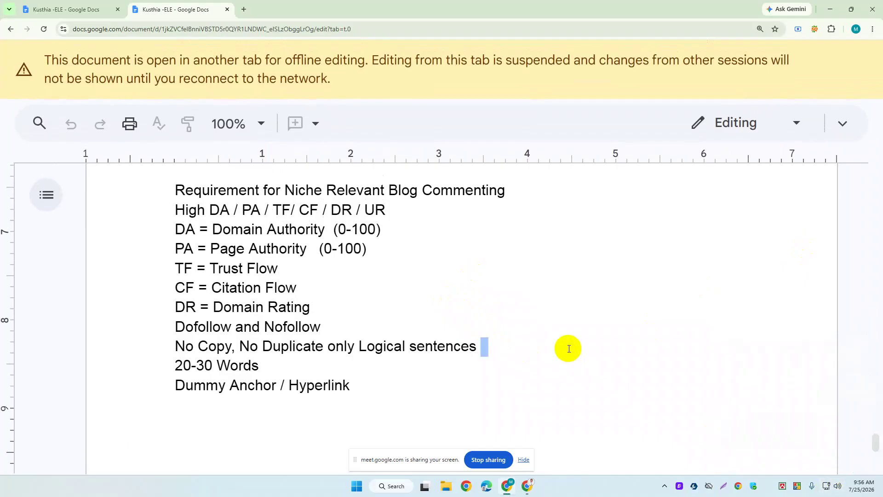
{"action": "left_click", "coordinate": [340, 385]}
{"action": "double_click", "coordinate": [361, 389]}
Reload the document page, accepting that unsaved changes may be lost, to restore editing in this tab.
{"action": "left_click", "coordinate": [45, 28]}
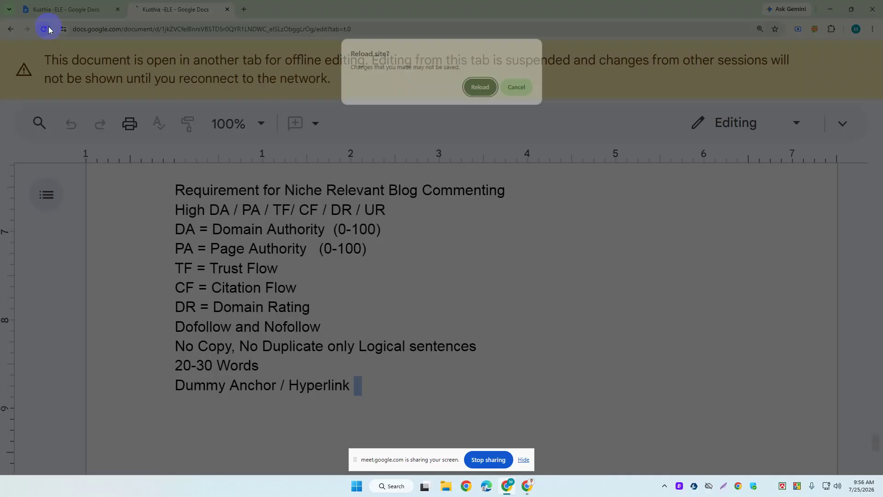
{"action": "left_click", "coordinate": [489, 92]}
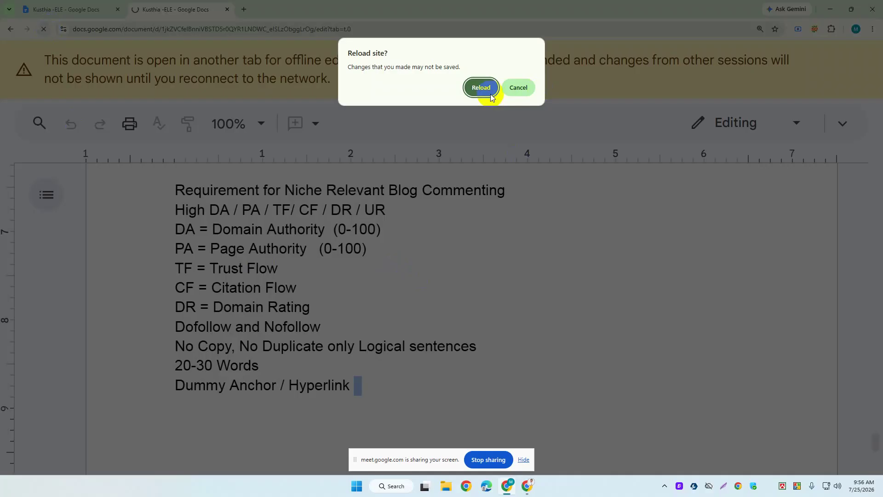
{"action": "left_click", "coordinate": [519, 88]}
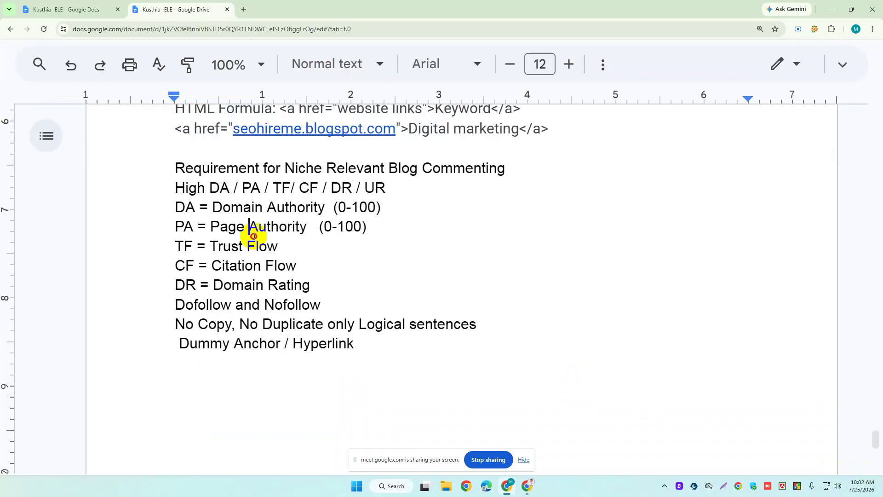
Review the "High DA / PA / TF/ CF / DR / UR" requirement and the Domain Authority definition line below it.
{"action": "left_click_drag", "start_coordinate": [175, 187], "coordinate": [391, 185]}
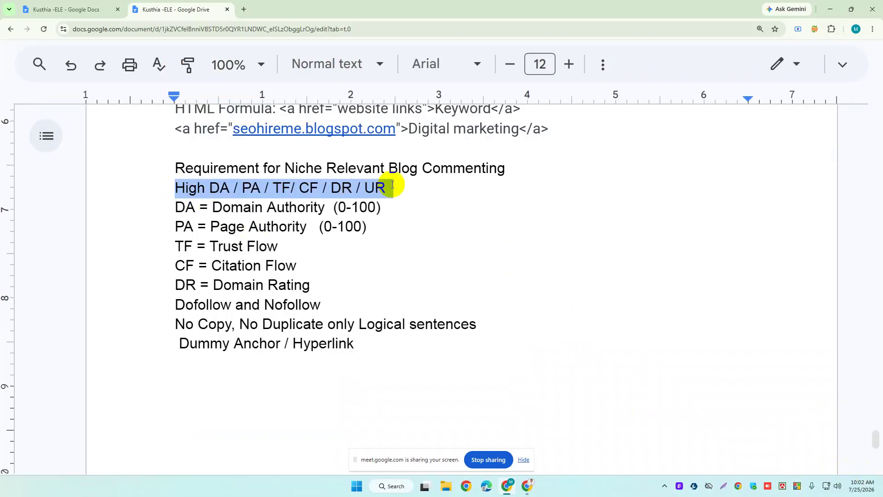
{"action": "left_click", "coordinate": [393, 185]}
{"action": "left_click", "coordinate": [391, 185]}
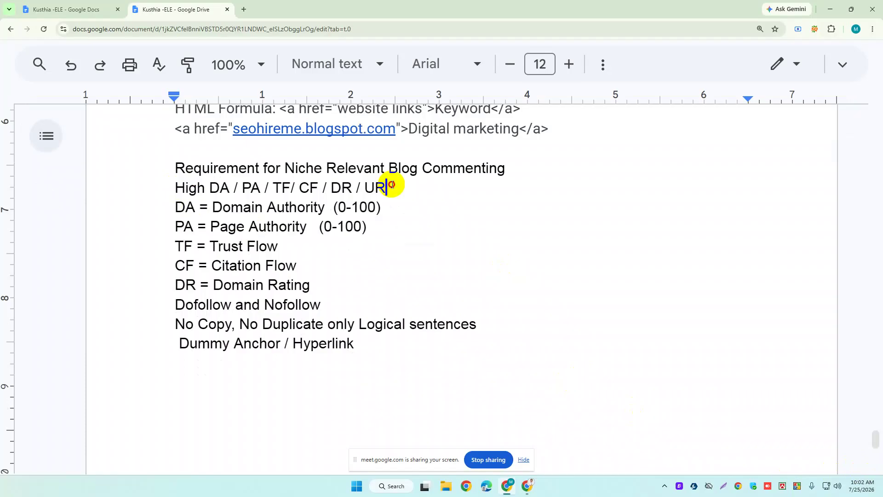
{"action": "left_click", "coordinate": [304, 247]}
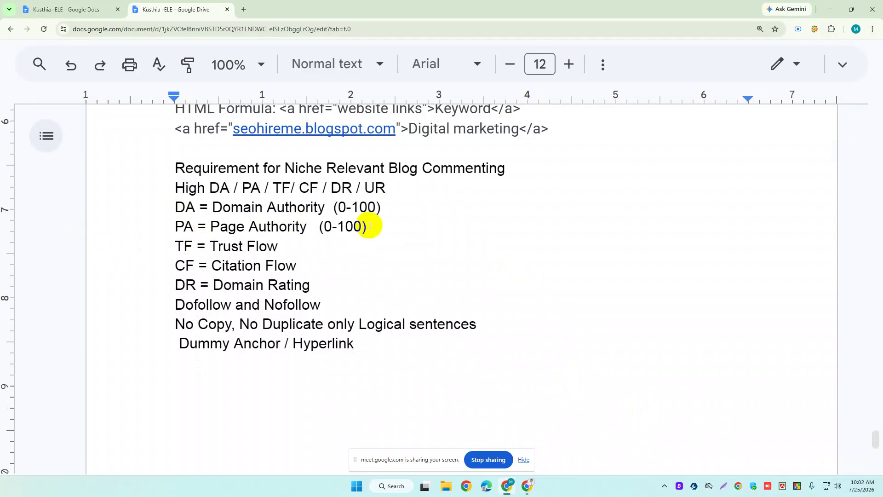
{"action": "left_click", "coordinate": [208, 187]}
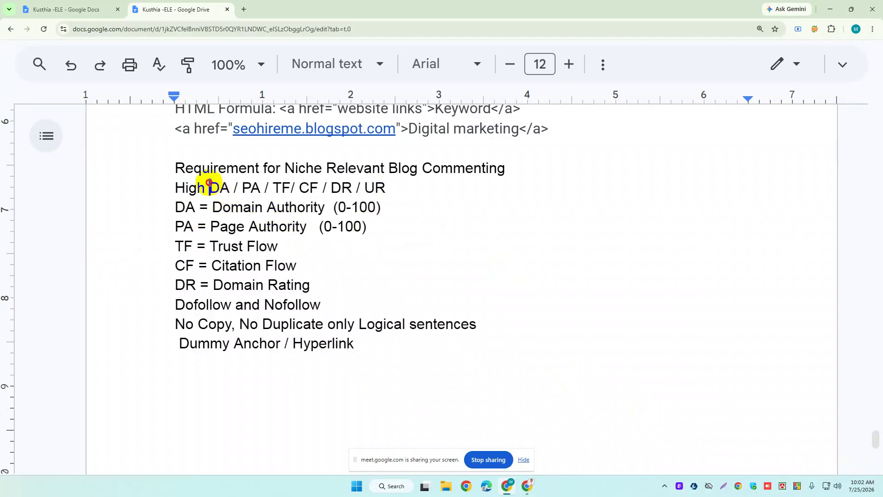
{"action": "left_click_drag", "start_coordinate": [175, 207], "coordinate": [380, 208]}
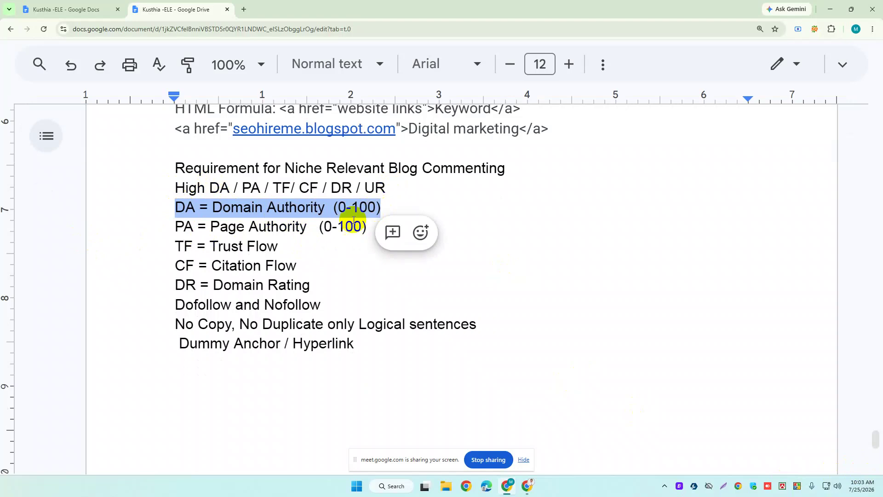
Close the duplicate document tab and open facebook.com in a new browser tab as a domain example.
{"action": "left_click", "coordinate": [119, 10]}
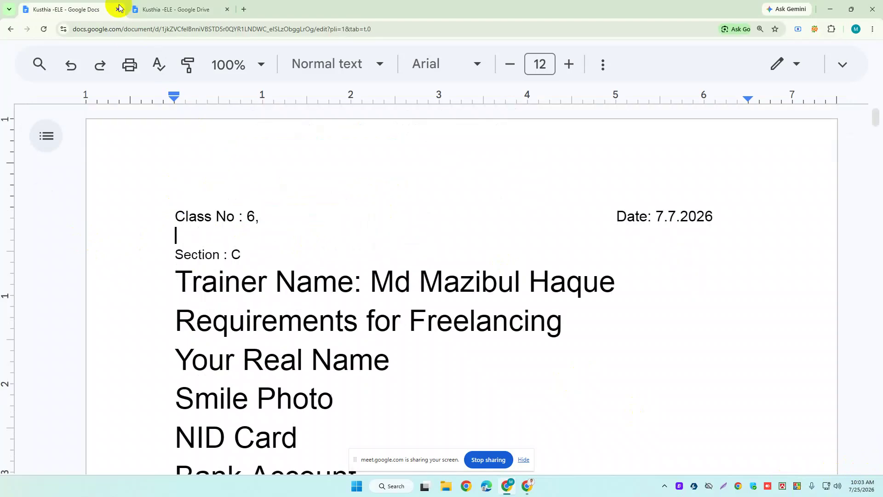
{"action": "left_click", "coordinate": [118, 10]}
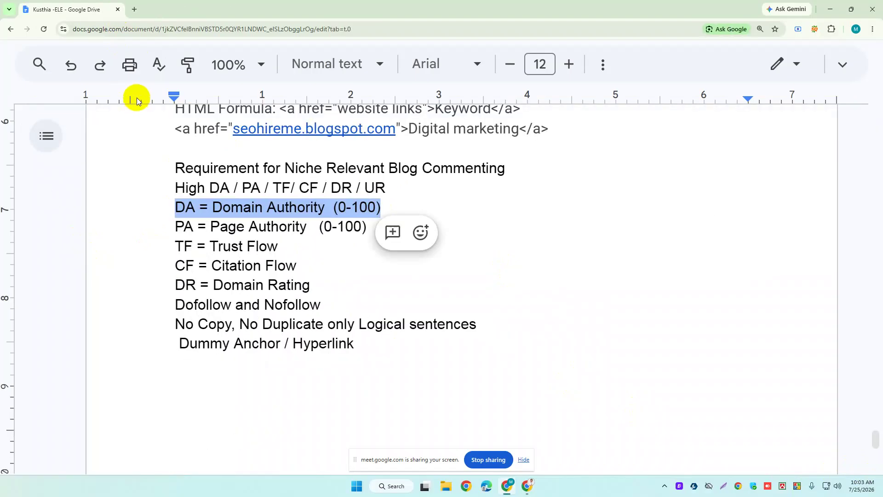
{"action": "left_click", "coordinate": [133, 9]}
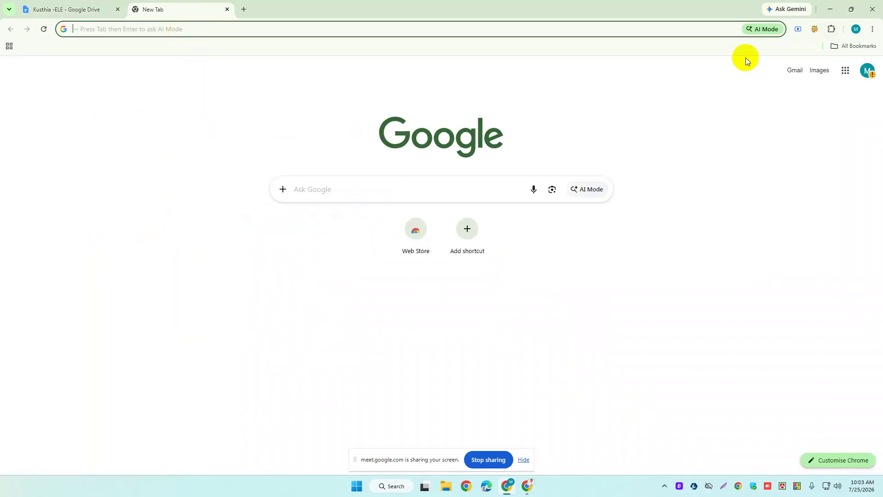
{"action": "left_click", "coordinate": [199, 34]}
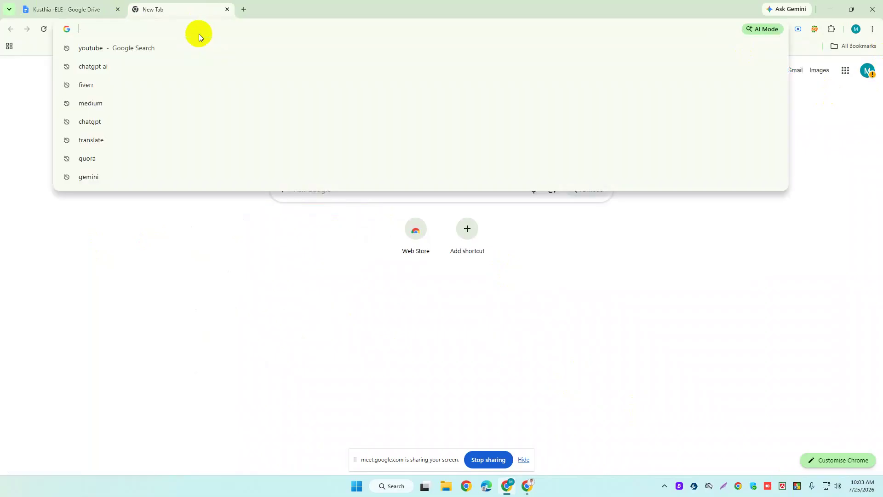
{"action": "type", "text": "FACEOOK. O"}
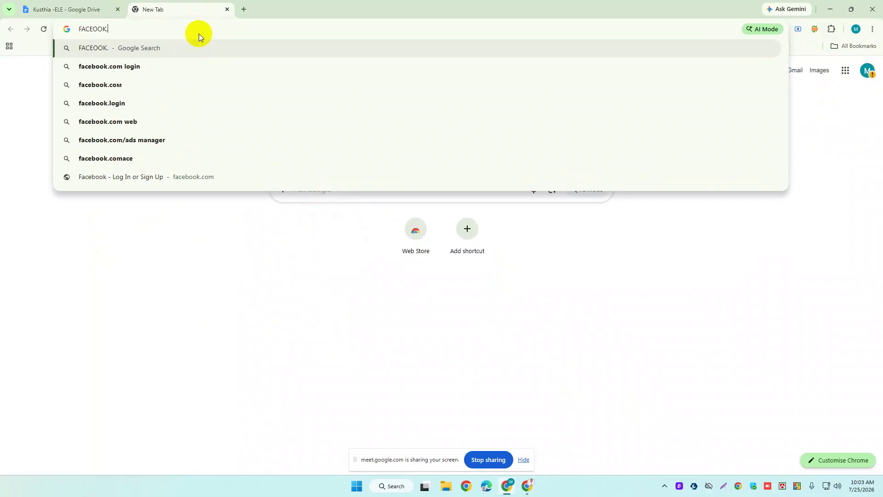
{"action": "key", "text": "BackSpace"}
{"action": "key", "text": "BackSpace"}
{"action": "type", "text": "COM"}
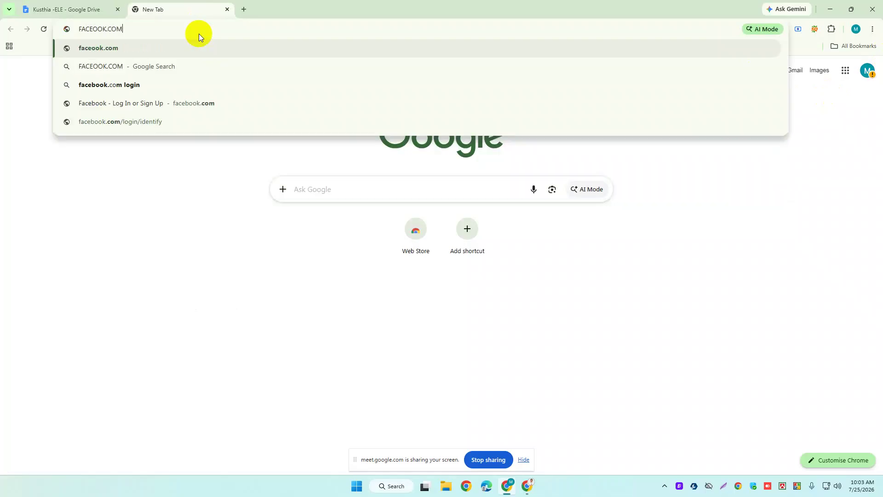
{"action": "key", "text": "Return"}
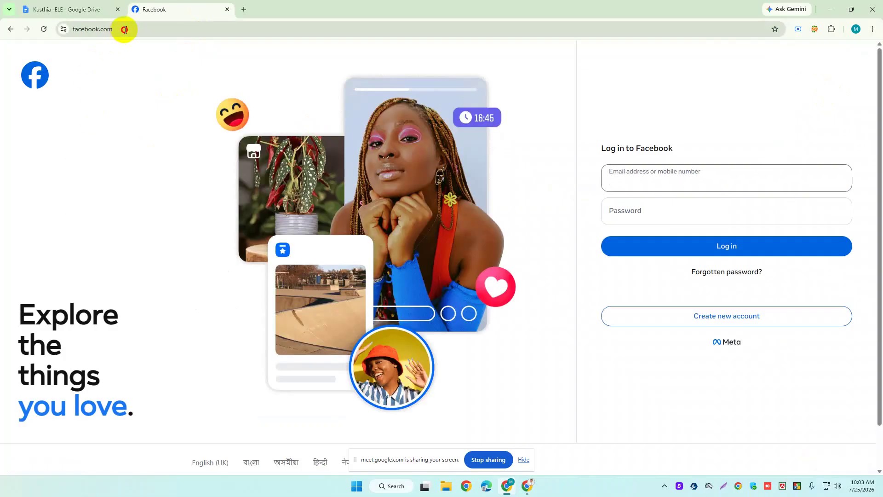
{"action": "left_click", "coordinate": [122, 29]}
Search for "medium" in another new browser tab, open the medium.com home page, and highlight its domain in the address.
{"action": "left_click", "coordinate": [244, 10]}
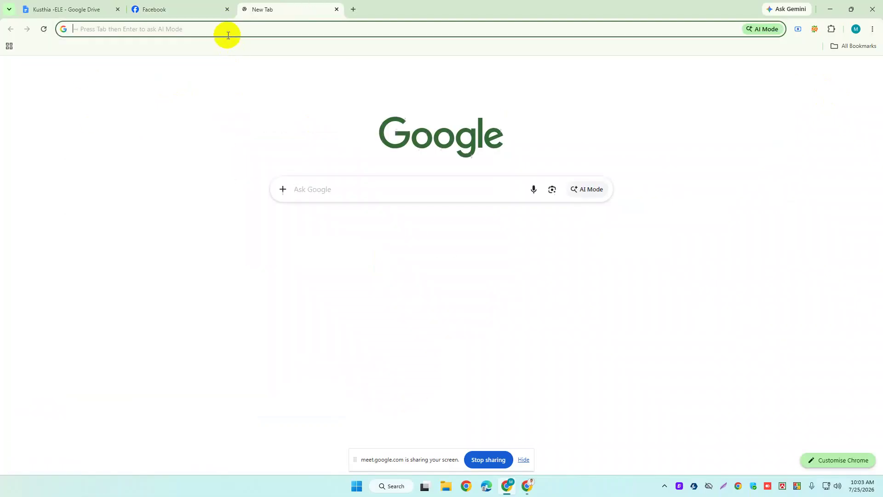
{"action": "left_click", "coordinate": [227, 30]}
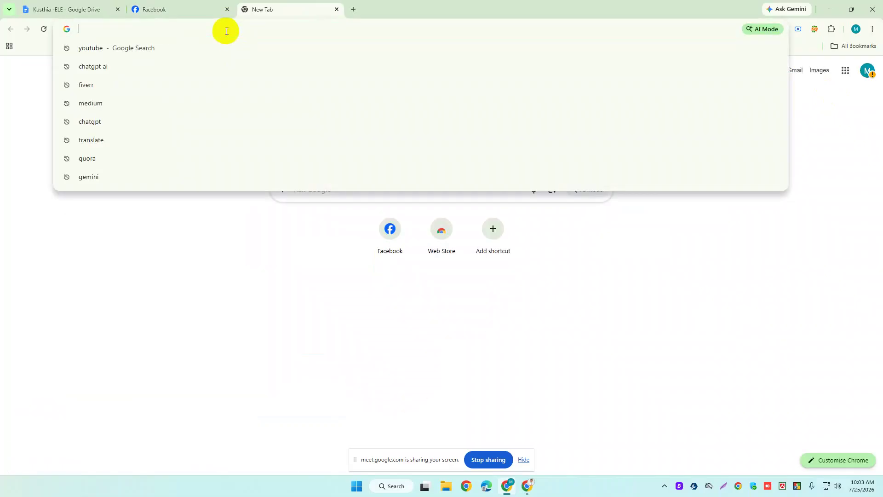
{"action": "left_click", "coordinate": [129, 104]}
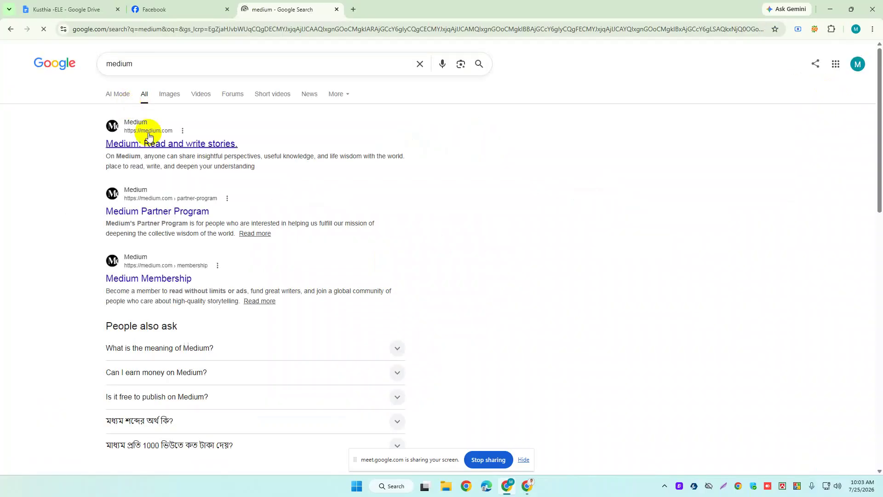
{"action": "left_click", "coordinate": [158, 144]}
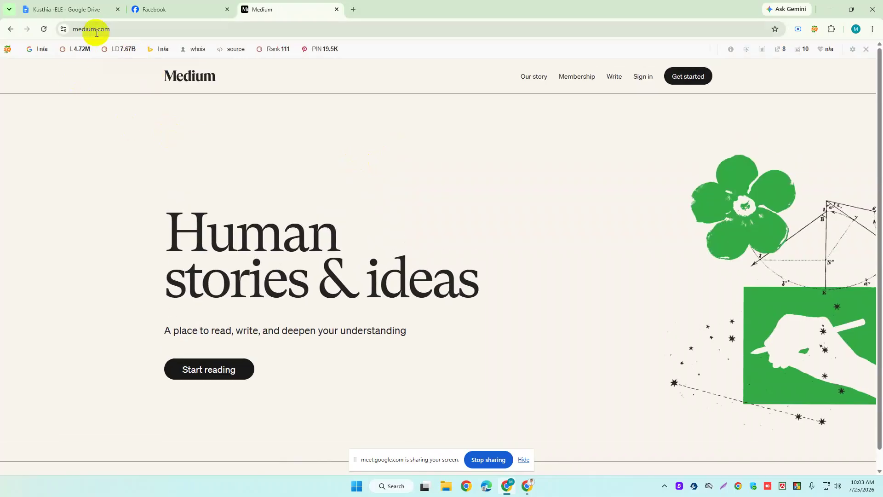
{"action": "left_click", "coordinate": [113, 29]}
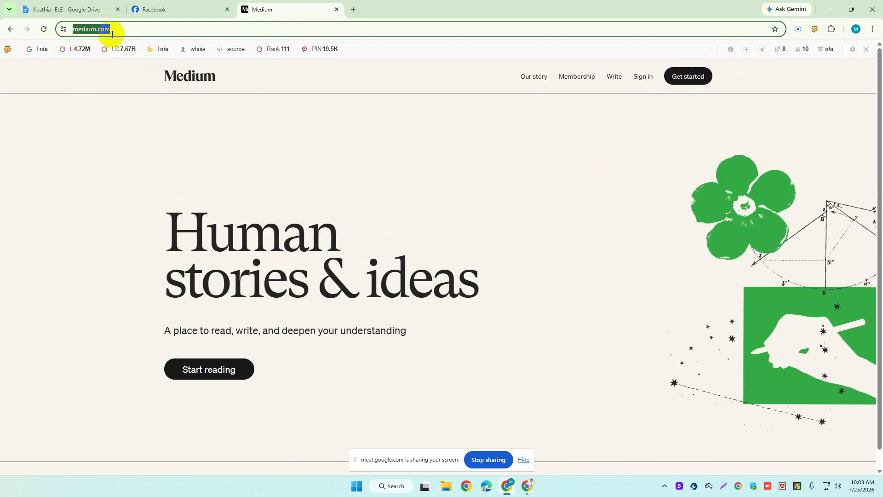
Return to the requirements document and examine the Domain Authority definition, focusing on the word "Authority" and the score range.
{"action": "left_click", "coordinate": [93, 2]}
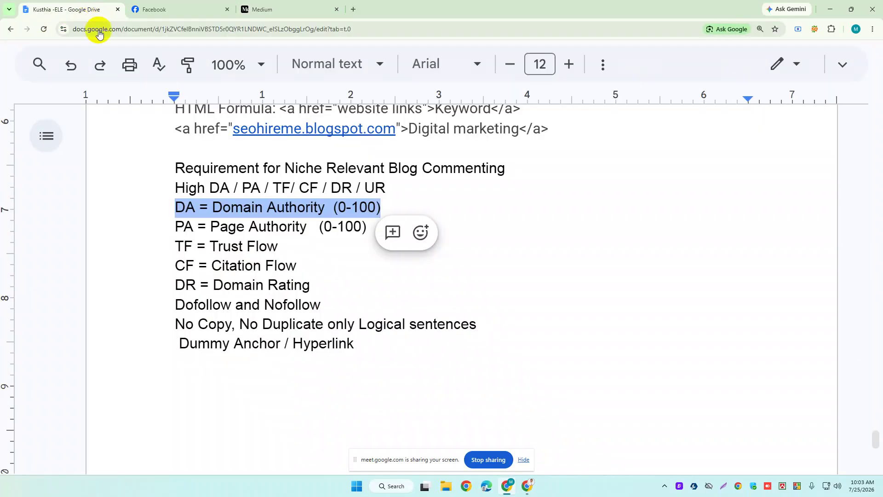
{"action": "left_click", "coordinate": [335, 208]}
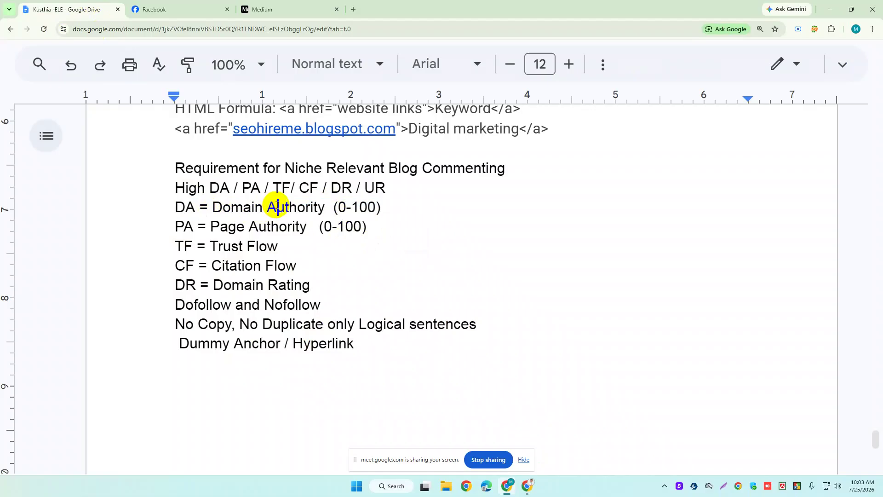
{"action": "left_click_drag", "start_coordinate": [265, 203], "coordinate": [328, 199]}
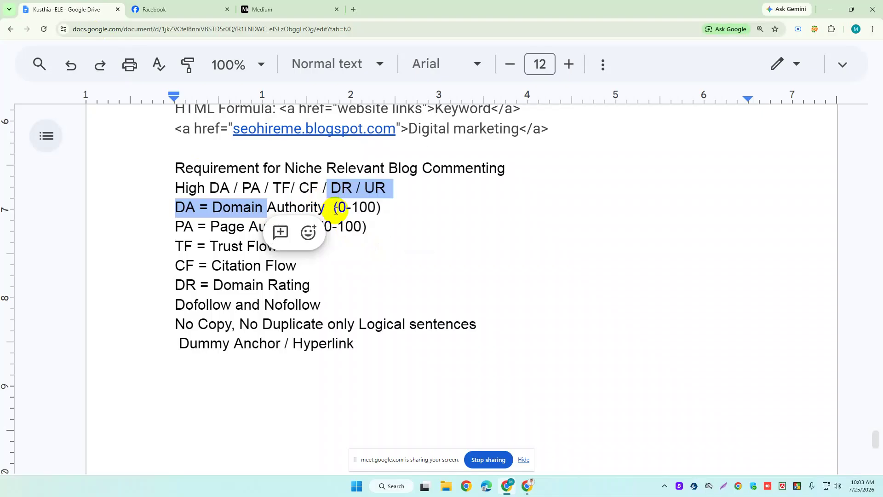
{"action": "left_click", "coordinate": [341, 205]}
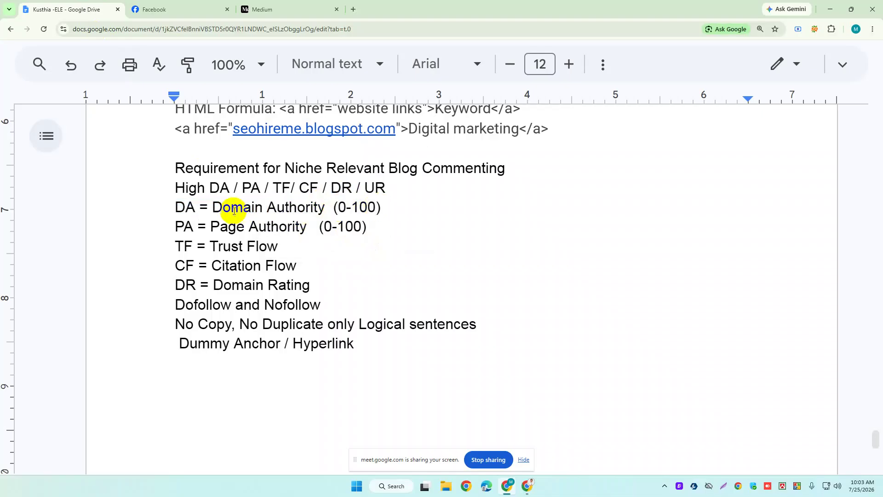
{"action": "left_click_drag", "start_coordinate": [267, 207], "coordinate": [325, 207]}
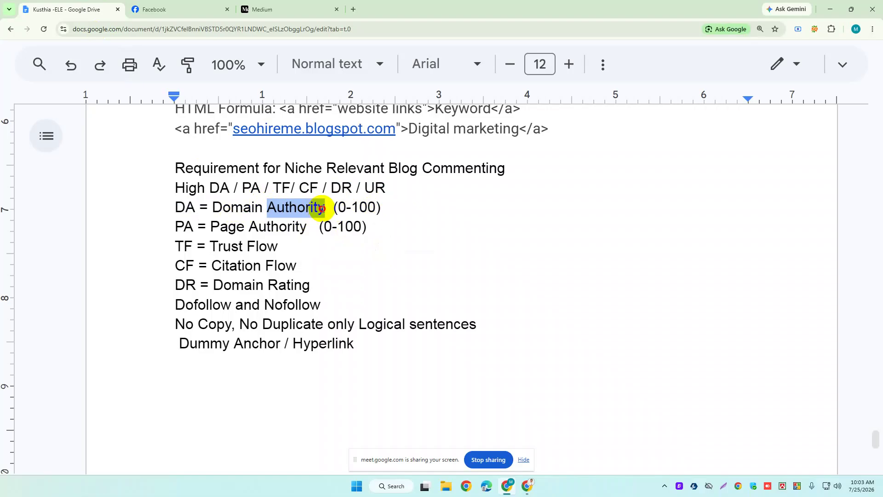
{"action": "left_click", "coordinate": [381, 207]}
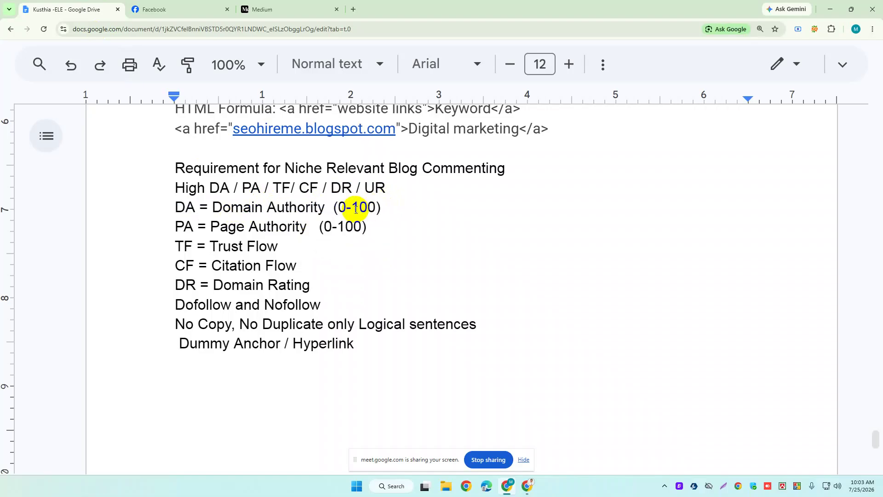
{"action": "left_click_drag", "start_coordinate": [268, 207], "coordinate": [324, 207]}
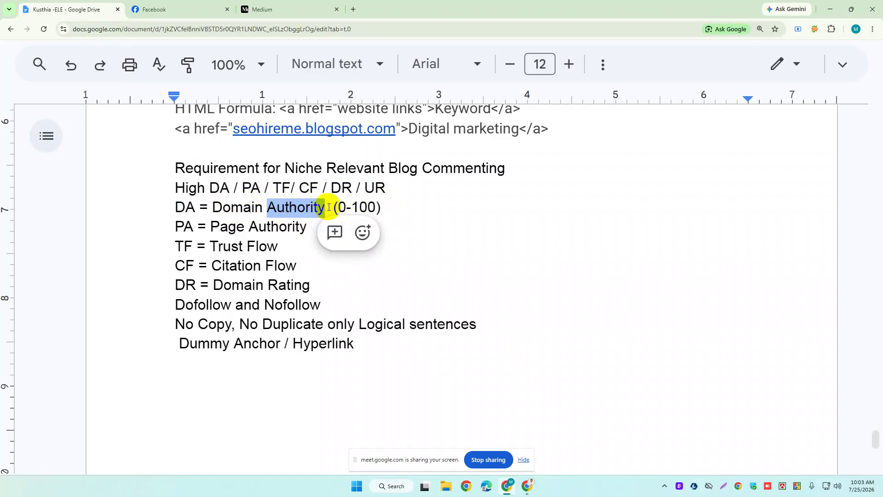
{"action": "left_click", "coordinate": [382, 207]}
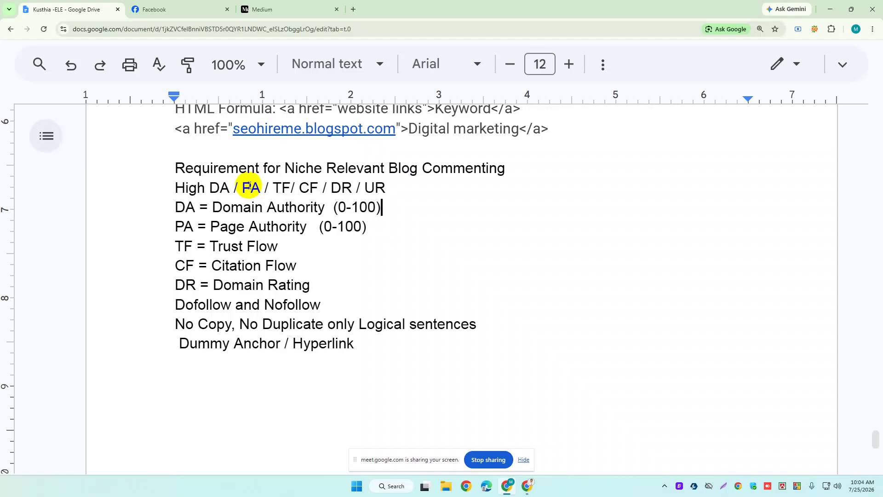
Switch to the Medium site, open its "Our story" page, and examine the page's full URL against the bare domain.
{"action": "left_click", "coordinate": [281, 5]}
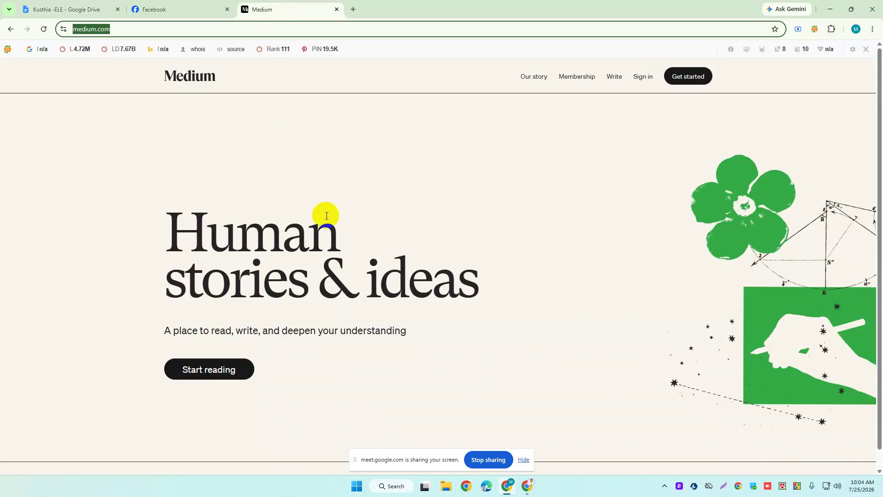
{"action": "left_click", "coordinate": [92, 30]}
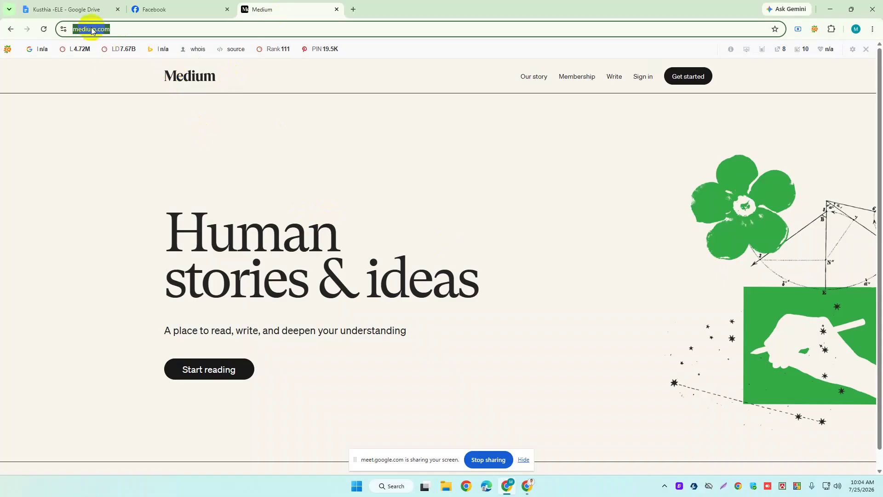
{"action": "left_click", "coordinate": [533, 78]}
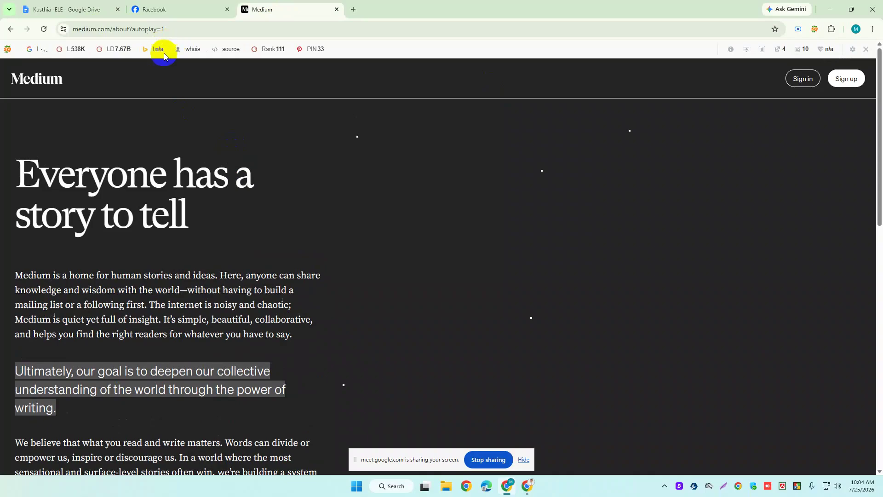
{"action": "left_click", "coordinate": [175, 27]}
{"action": "left_click_drag", "start_coordinate": [175, 27], "coordinate": [63, 29]}
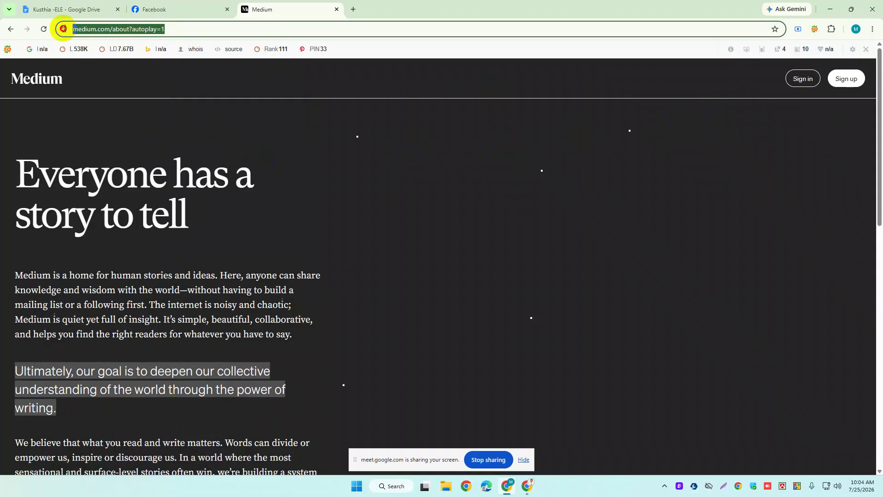
{"action": "left_click", "coordinate": [113, 28]}
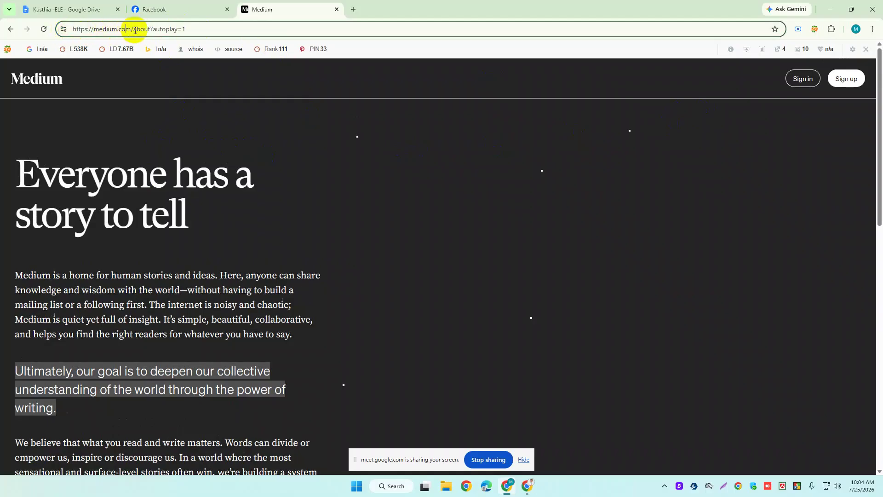
Examine the Medium about page's path after the domain, its page content, and the medium.com part of the address.
{"action": "left_click_drag", "start_coordinate": [131, 29], "coordinate": [198, 30]}
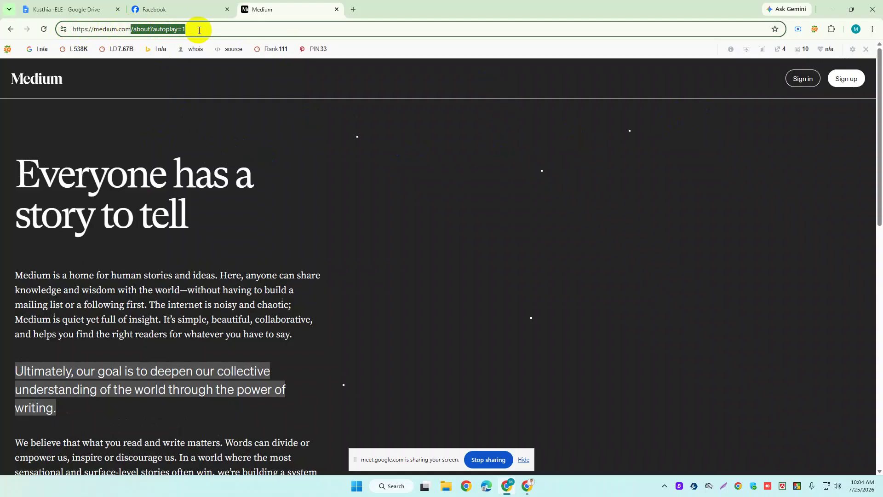
{"action": "left_click", "coordinate": [199, 164]}
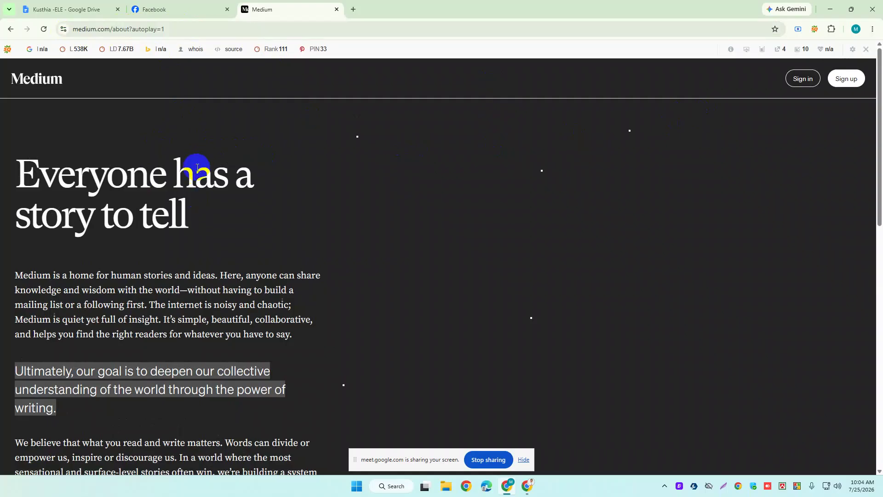
{"action": "scroll", "coordinate": [199, 165], "scroll_direction": "down", "scroll_amount": 15}
{"action": "scroll", "coordinate": [193, 317], "scroll_direction": "up", "scroll_amount": 15}
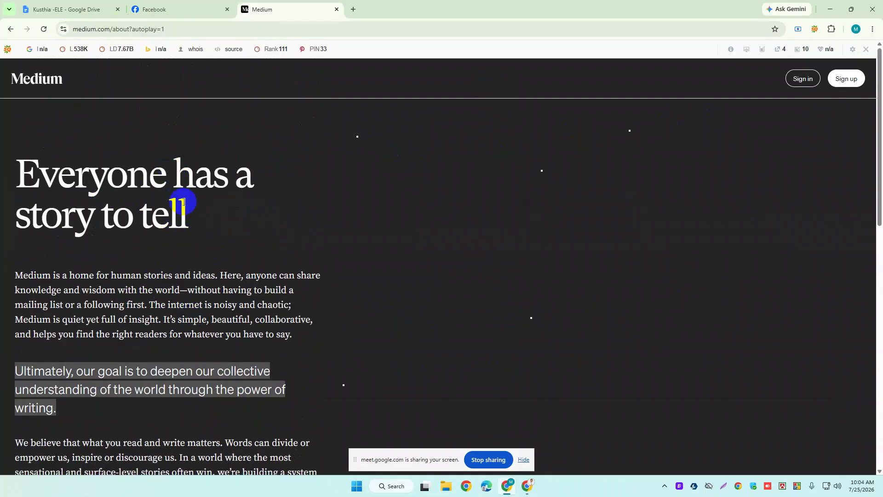
{"action": "scroll", "coordinate": [184, 203], "scroll_direction": "down", "scroll_amount": 15}
{"action": "scroll", "coordinate": [173, 231], "scroll_direction": "up", "scroll_amount": 15}
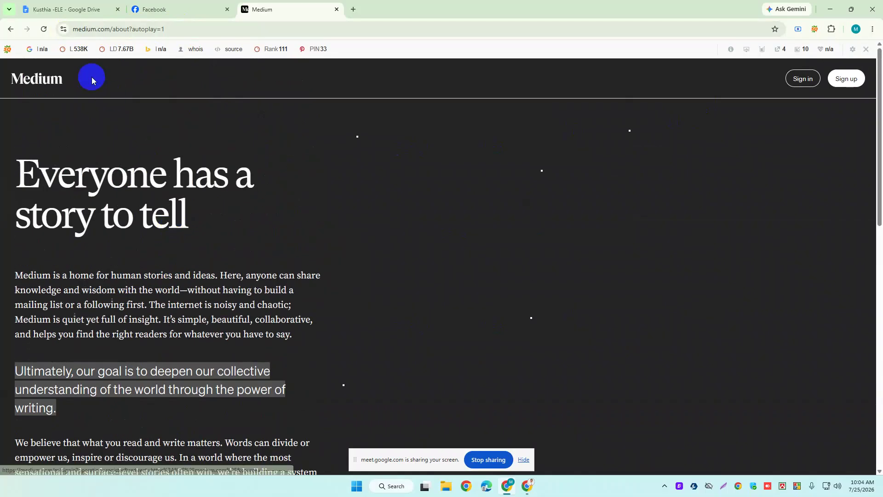
{"action": "left_click_drag", "start_coordinate": [109, 28], "coordinate": [49, 35]}
{"action": "left_click", "coordinate": [192, 208]}
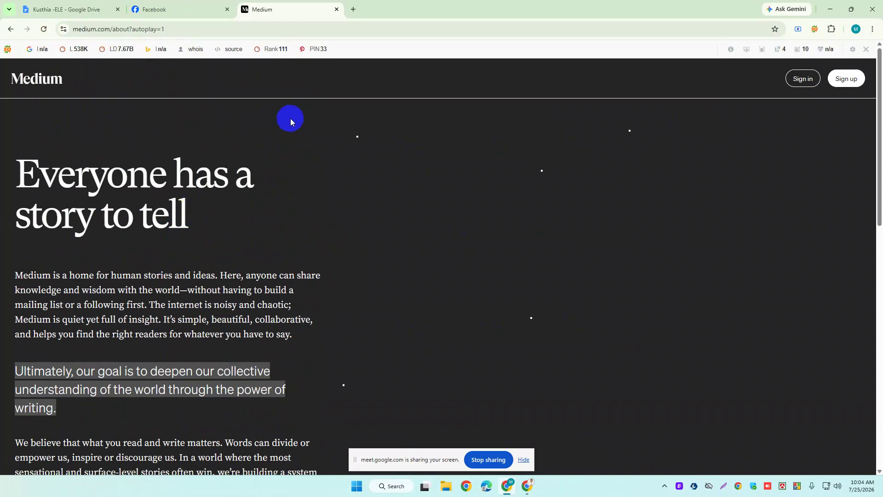
Add the line "DA Checking Tools :" below the Dummy Anchor / Hyperlink line in the requirements document and insert a page break after it.
{"action": "left_click", "coordinate": [94, 6]}
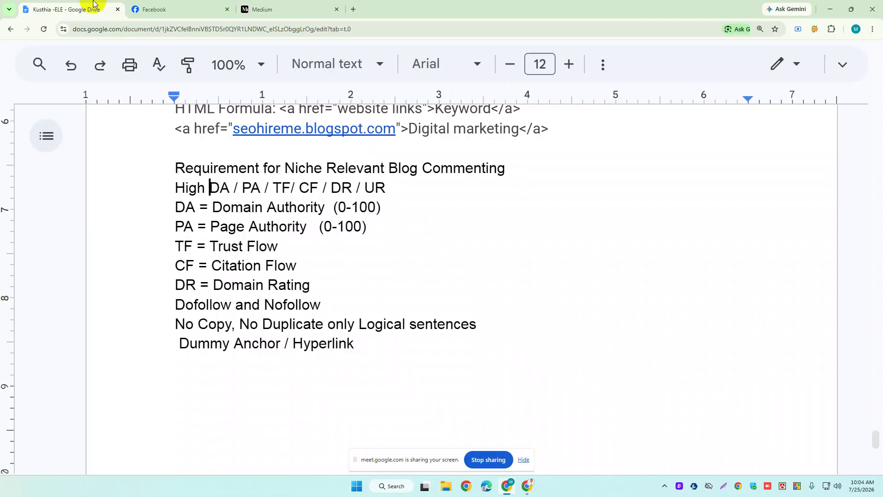
{"action": "left_click", "coordinate": [370, 346]}
{"action": "key", "text": "Return"}
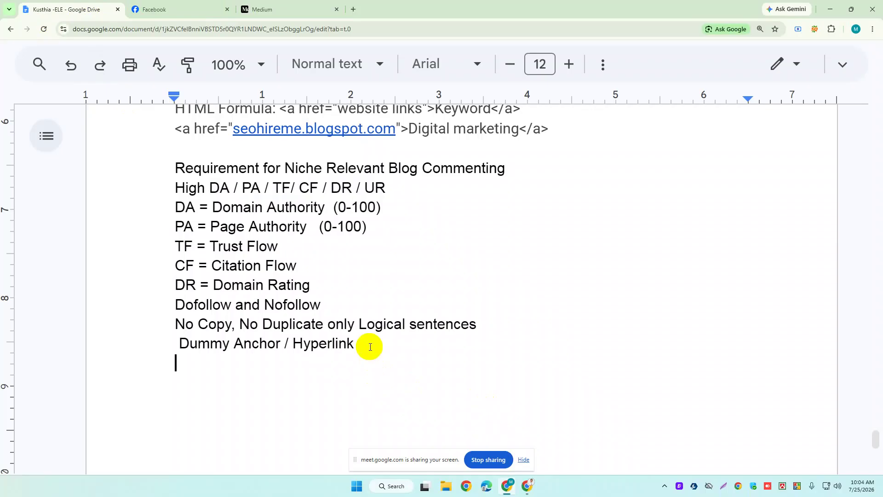
{"action": "type", "text": "da"}
{"action": "key", "text": "BackSpace"}
{"action": "key", "text": "BackSpace"}
{"action": "type", "text": "d"}
{"action": "key", "text": "BackSpace"}
{"action": "type", "text": "DA Checkijg"}
{"action": "key", "text": "BackSpace"}
{"action": "key", "text": "BackSpace"}
{"action": "key", "text": "BackSpace"}
{"action": "type", "text": "ing"}
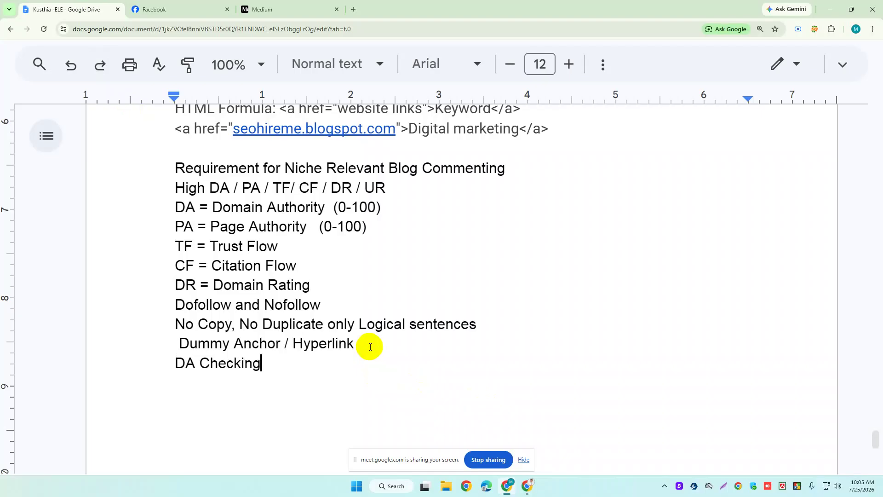
{"action": "type", "text": " Tools :"}
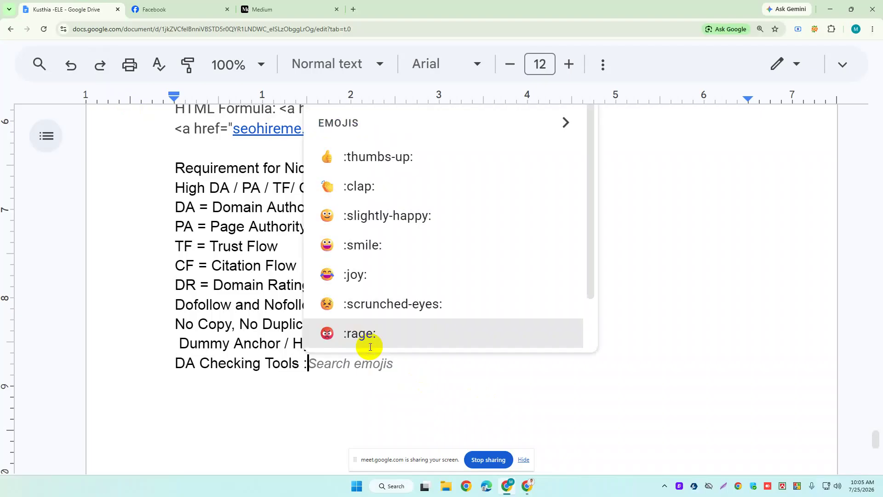
{"action": "key", "text": "ctrl+Return"}
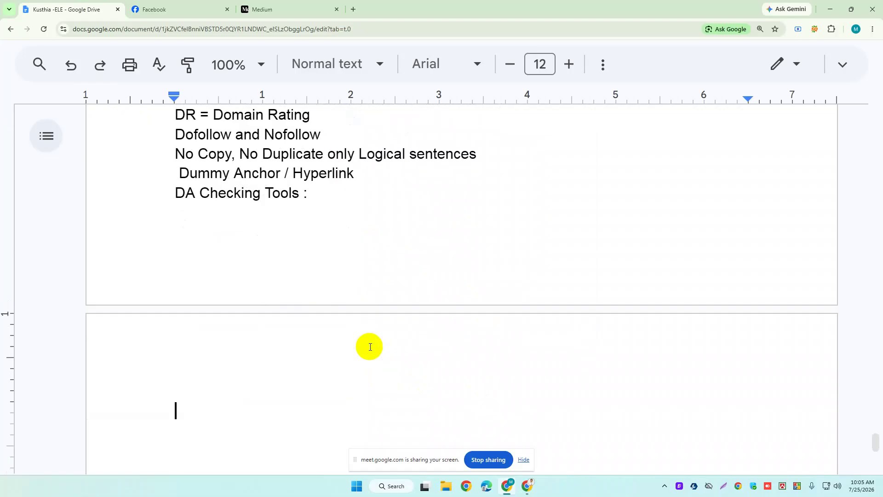
Enter "Small seo tools" and "Mozbar Tools" as separate lines on the new page.
{"action": "type", "text": "Small seo"}
{"action": "type", "text": " tool\\s"}
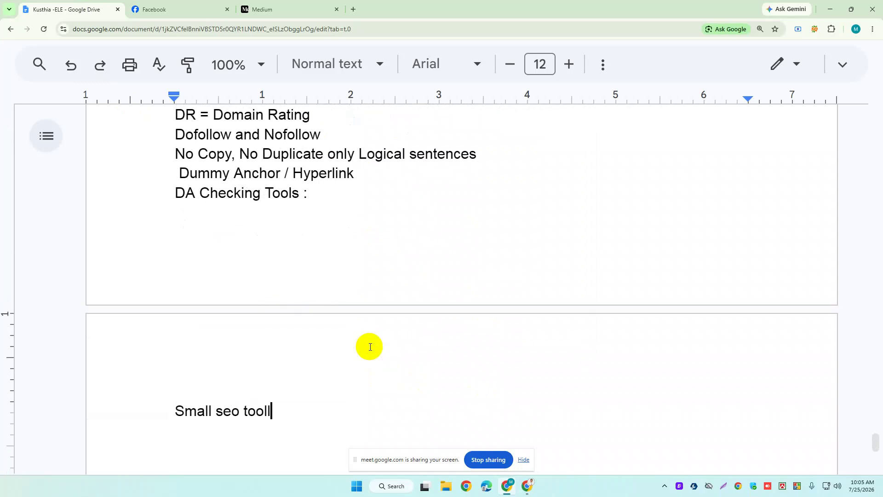
{"action": "key", "text": "BackSpace"}
{"action": "key", "text": "BackSpace"}
{"action": "type", "text": "s"}
{"action": "key", "text": "Return"}
{"action": "type", "text": "Mozbar Tools"}
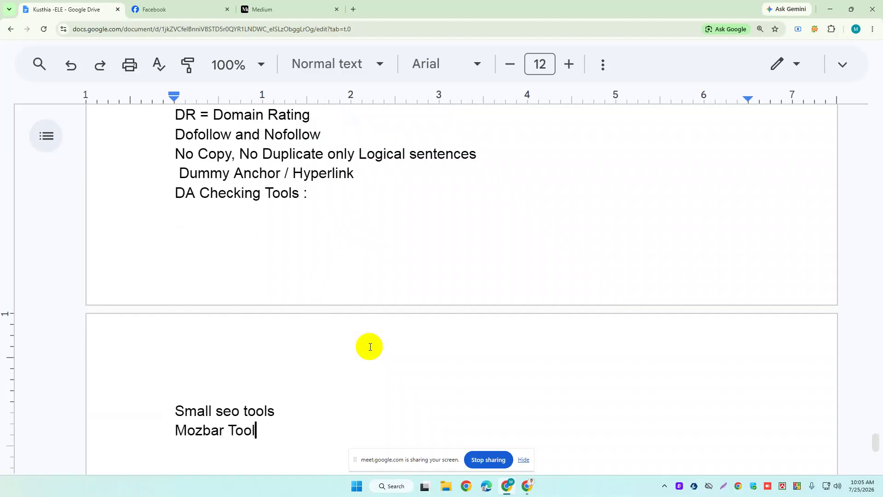
Extend the tool list with "Ahrefs" and "Semrush" on separate lines.
{"action": "key", "text": "Return"}
{"action": "type", "text": "Ahres"}
{"action": "key", "text": "BackSpace"}
{"action": "type", "text": "fs"}
{"action": "key", "text": "Return"}
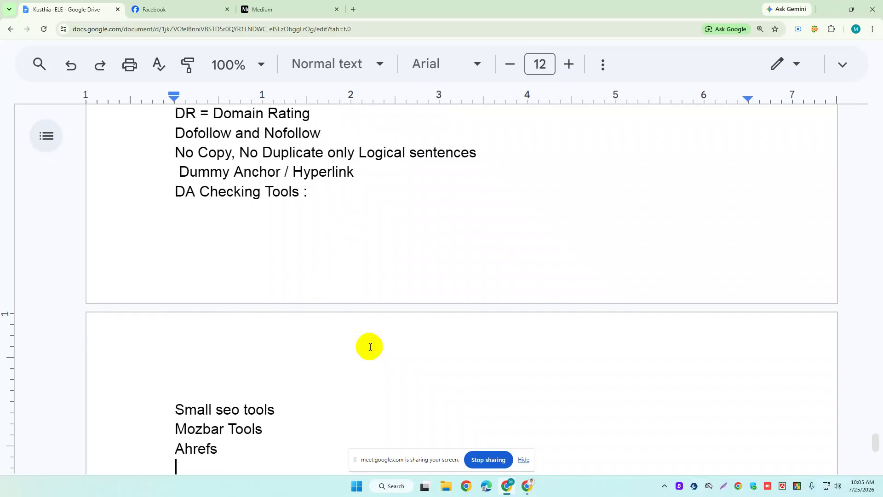
{"action": "scroll", "coordinate": [370, 347], "scroll_direction": "down", "scroll_amount": 1}
{"action": "type", "text": "Sem"}
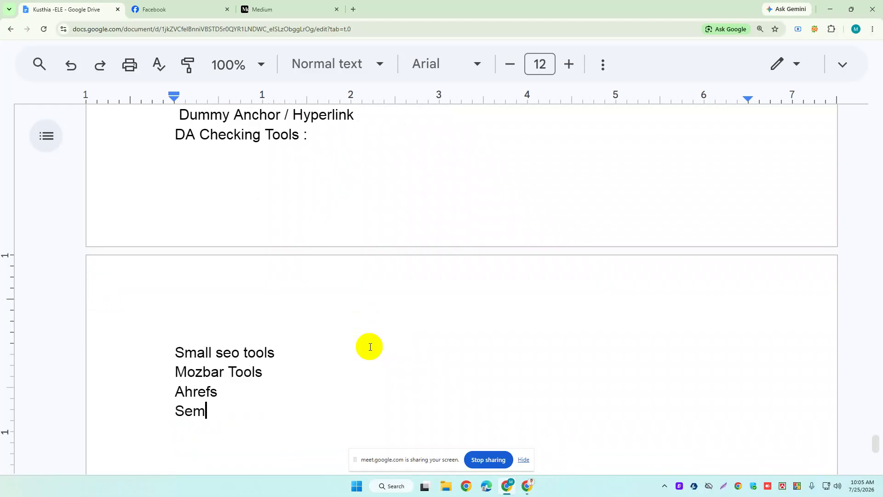
{"action": "type", "text": "rus"}
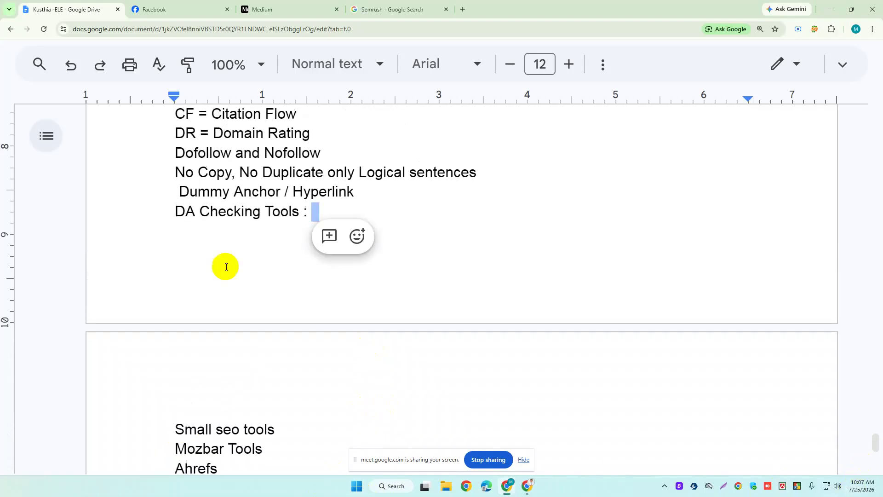
Review the DA Checking Tools heading and the four tools listed on the following page.
{"action": "left_click", "coordinate": [211, 213]}
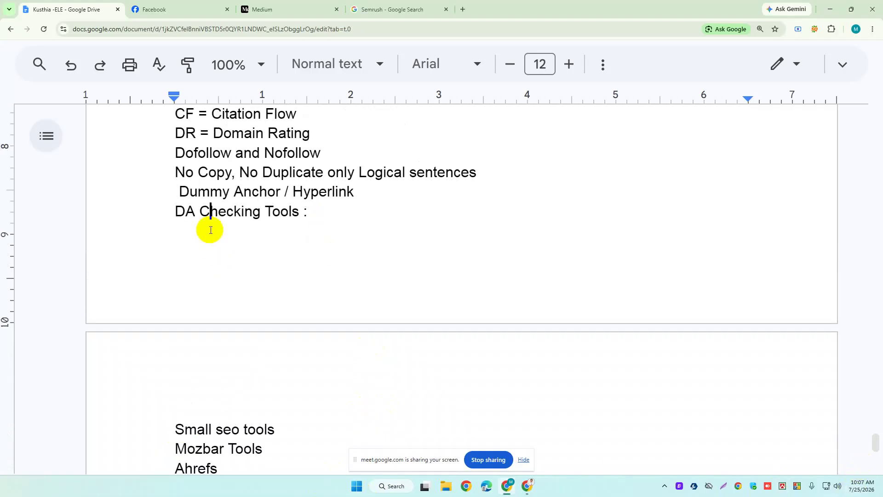
{"action": "left_click", "coordinate": [176, 212]}
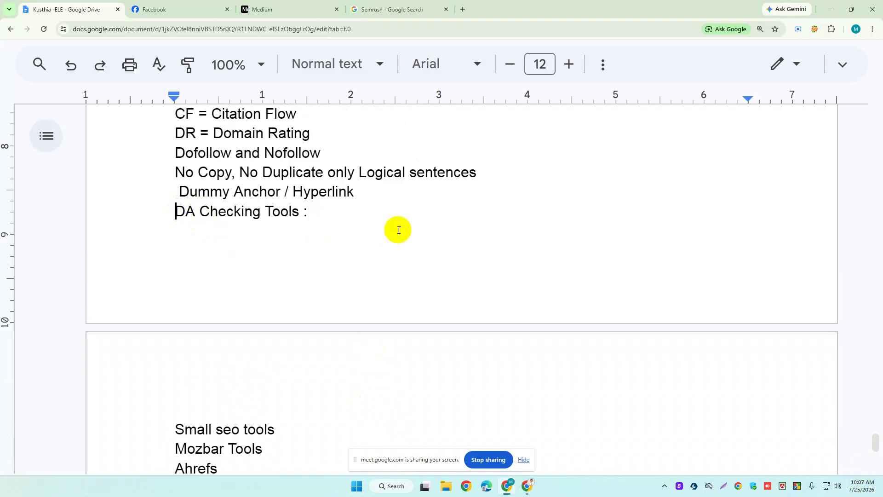
{"action": "scroll", "coordinate": [353, 235], "scroll_direction": "down", "scroll_amount": 2}
{"action": "left_click", "coordinate": [213, 353]}
{"action": "left_click", "coordinate": [218, 371]}
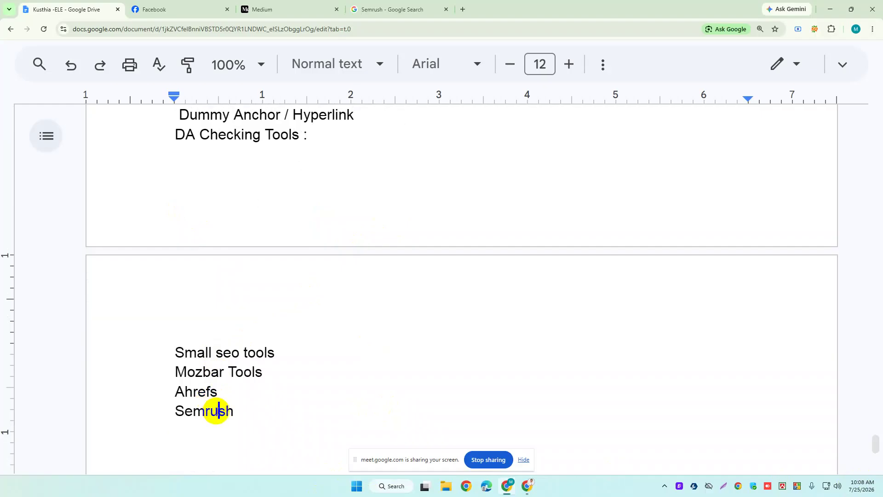
{"action": "left_click_drag", "start_coordinate": [234, 410], "coordinate": [165, 154]}
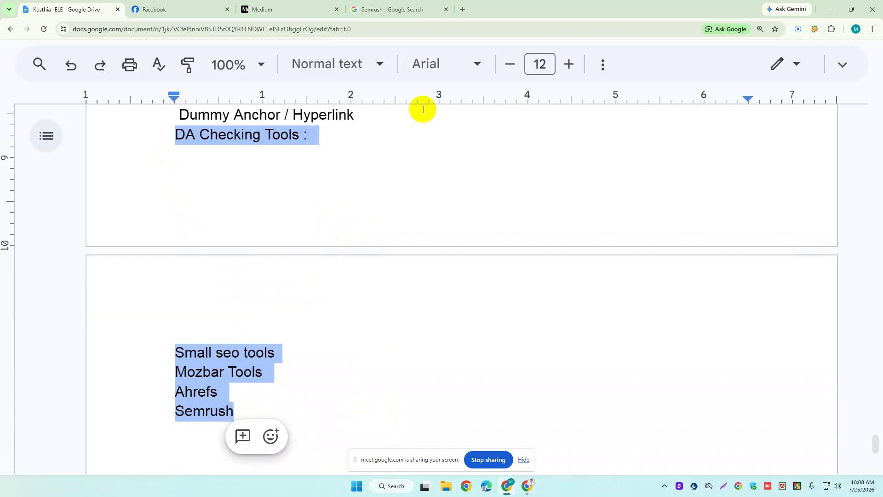
{"action": "left_click", "coordinate": [382, 199]}
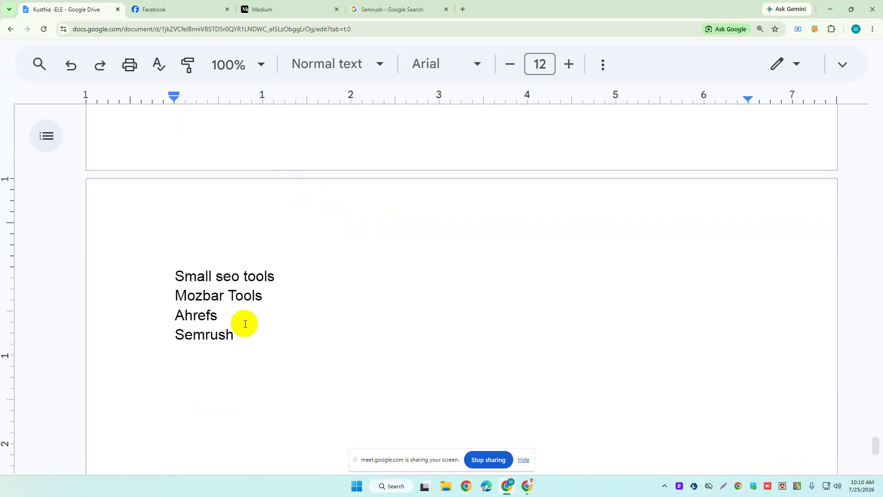
{"action": "left_click", "coordinate": [231, 275]}
{"action": "scroll", "coordinate": [231, 274], "scroll_direction": "up", "scroll_amount": 3}
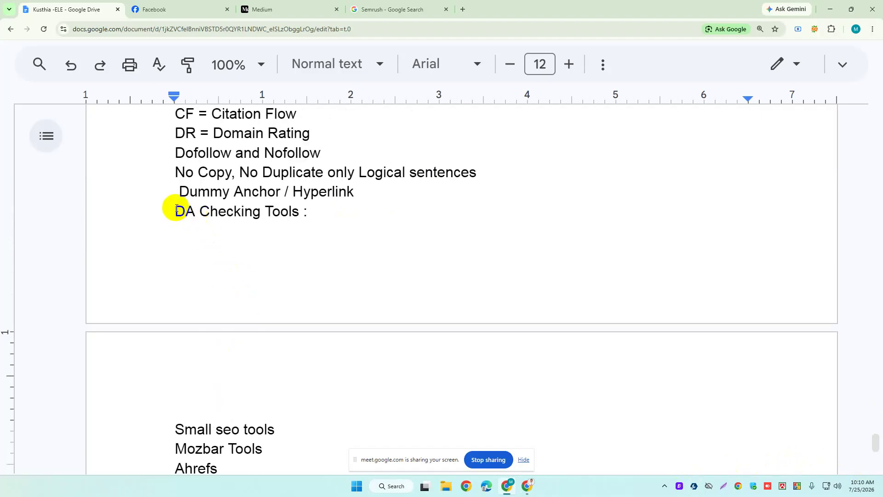
{"action": "left_click_drag", "start_coordinate": [176, 209], "coordinate": [301, 218]}
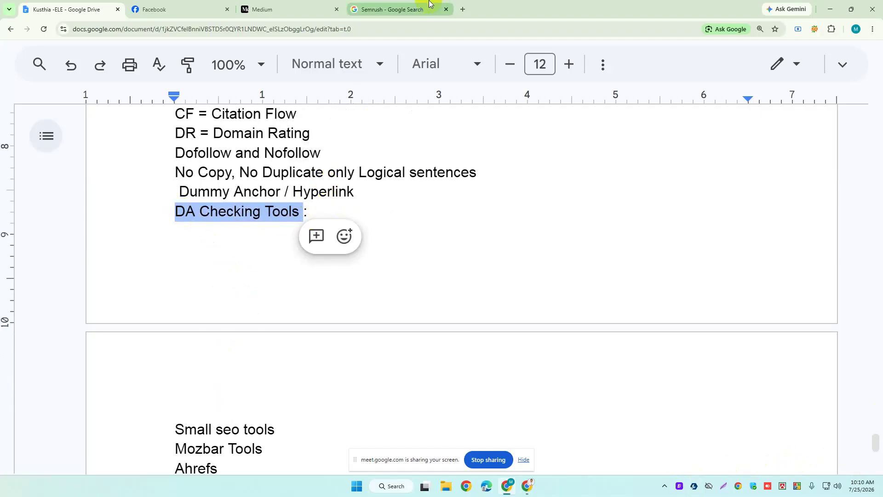
Switch to the Medium site, go back to its home page, and copy the medium.com address.
{"action": "left_click", "coordinate": [400, 9]}
{"action": "left_click", "coordinate": [292, 6]}
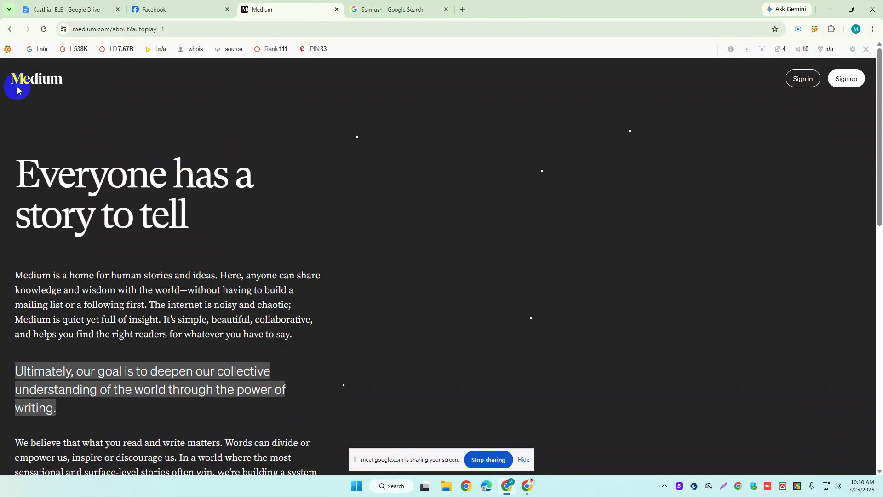
{"action": "left_click", "coordinate": [10, 29]}
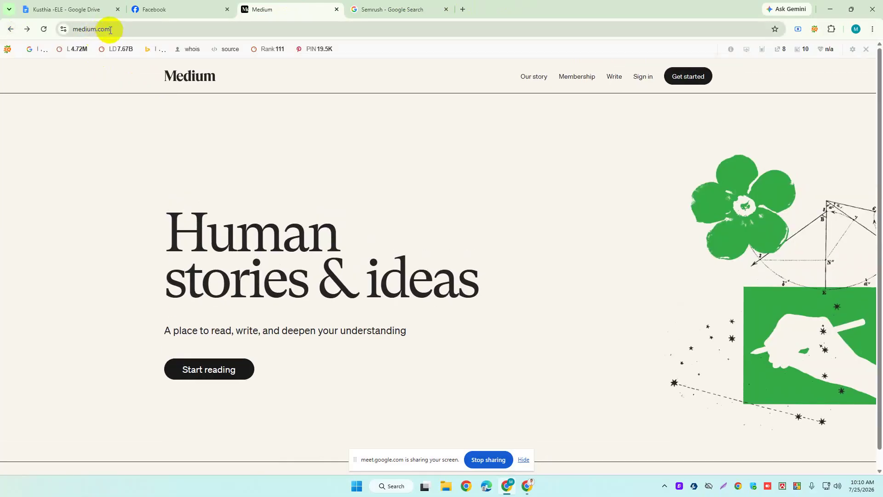
{"action": "left_click", "coordinate": [117, 28]}
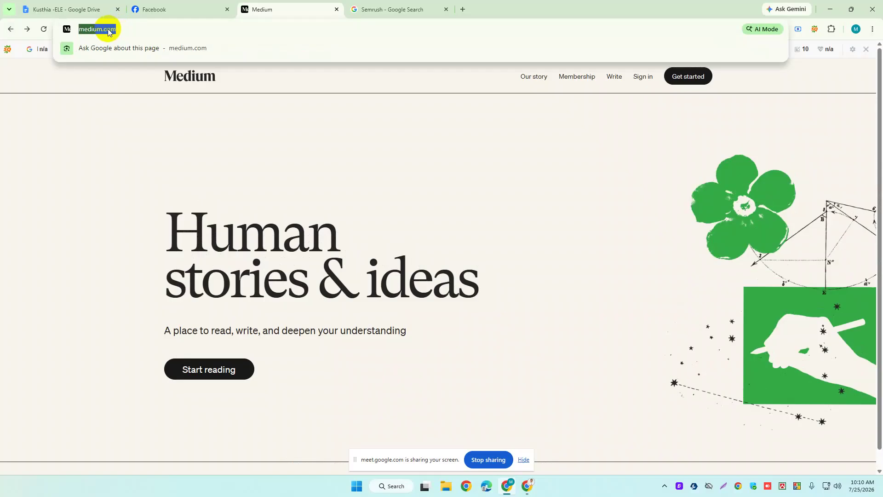
{"action": "right_click", "coordinate": [109, 30]}
{"action": "left_click", "coordinate": [169, 115]}
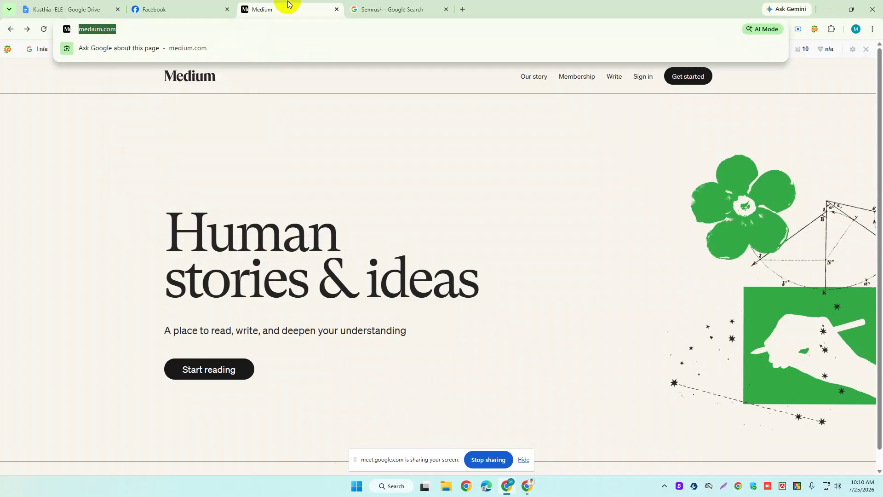
Search Google for "da pa dr checker" in a new browser tab.
{"action": "left_click", "coordinate": [394, 8]}
{"action": "left_click", "coordinate": [462, 9]}
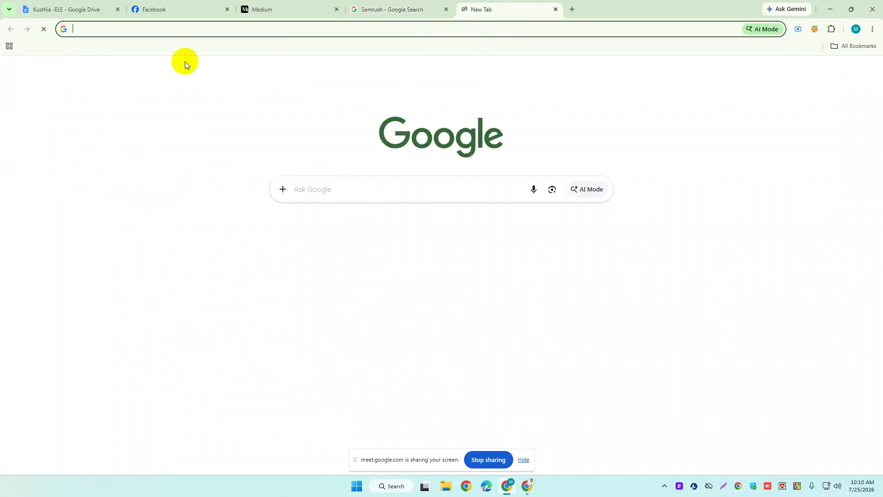
{"action": "left_click", "coordinate": [187, 28]}
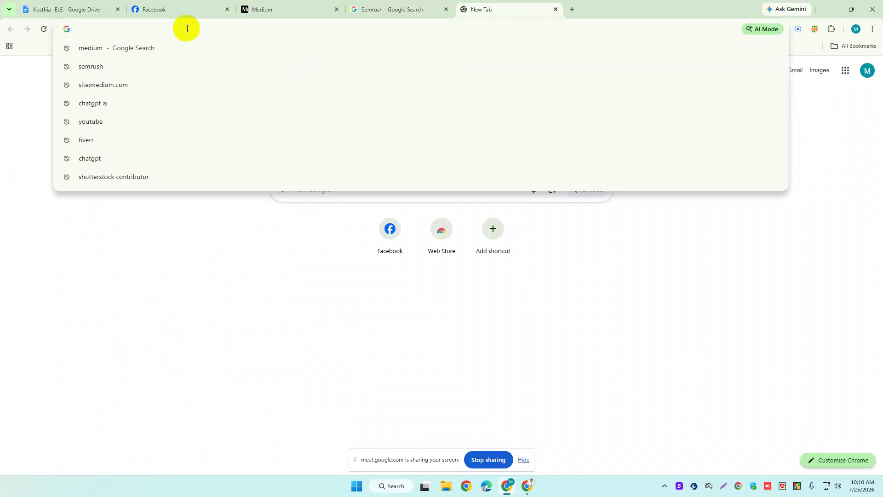
{"action": "type", "text": "DA"}
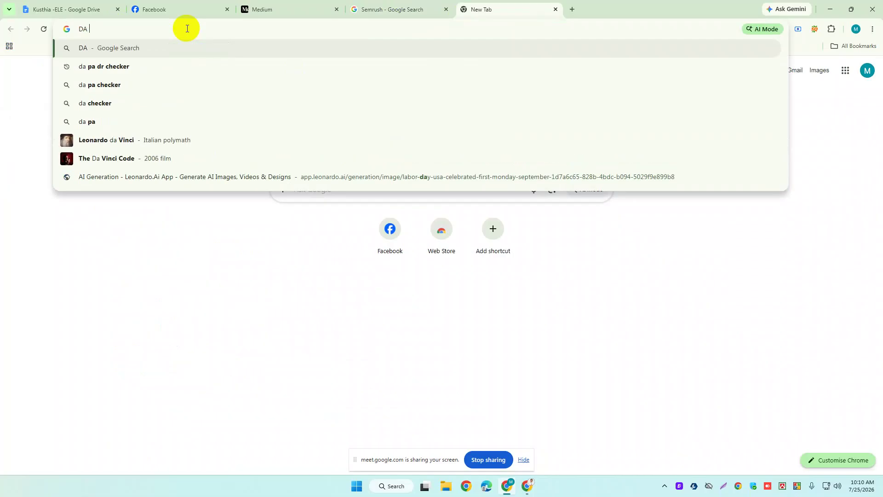
{"action": "left_click", "coordinate": [133, 67]}
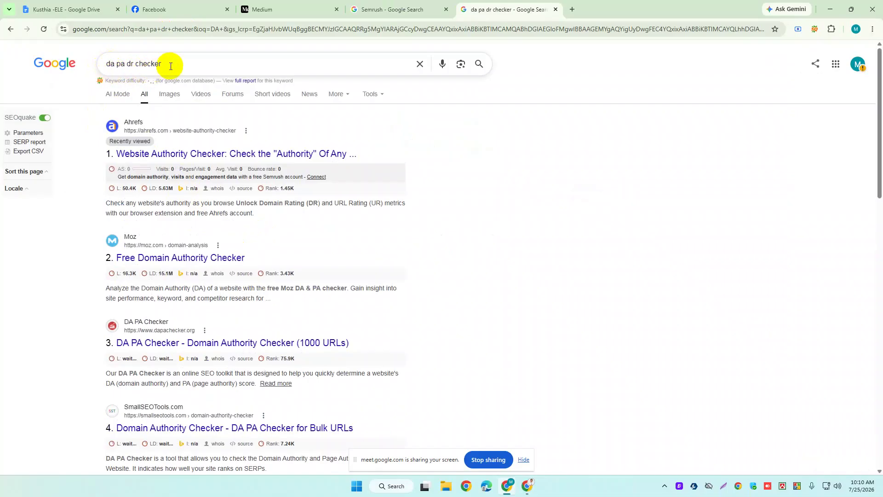
Open the Ahrefs Website Authority Checker and Moz Free Domain Authority Checker results in separate new tabs.
{"action": "right_click", "coordinate": [147, 157]}
{"action": "left_click", "coordinate": [178, 166]}
{"action": "scroll", "coordinate": [167, 198], "scroll_direction": "down", "scroll_amount": 2}
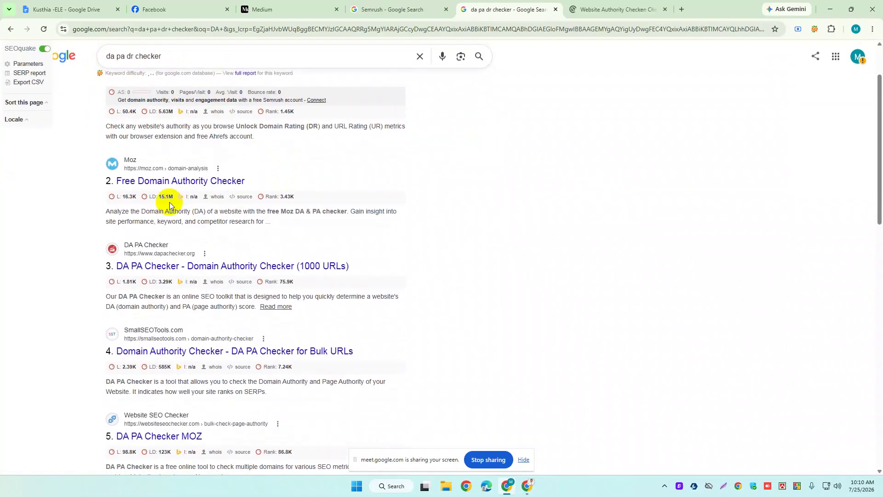
{"action": "right_click", "coordinate": [157, 183]}
{"action": "left_click", "coordinate": [184, 189]}
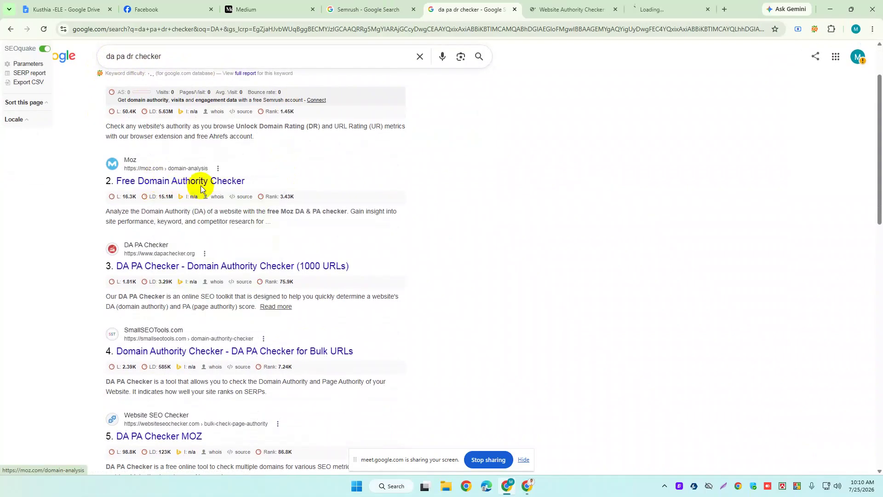
Open the dapachecker.org, SmallSEOTools and Website SEO Checker results in separate new tabs.
{"action": "scroll", "coordinate": [197, 191], "scroll_direction": "down", "scroll_amount": 2}
{"action": "right_click", "coordinate": [198, 192]}
{"action": "left_click", "coordinate": [207, 200]}
{"action": "scroll", "coordinate": [199, 200], "scroll_direction": "down", "scroll_amount": 2}
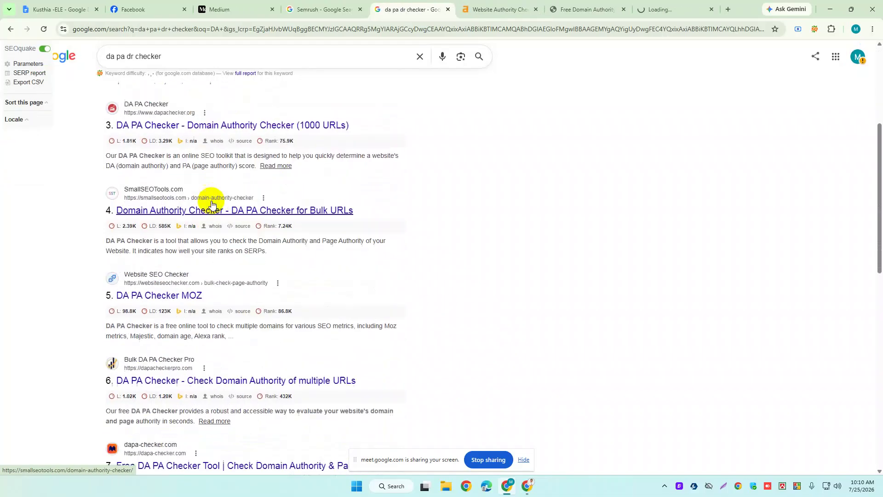
{"action": "right_click", "coordinate": [197, 202]}
{"action": "left_click", "coordinate": [224, 208]}
{"action": "scroll", "coordinate": [224, 206], "scroll_direction": "down", "scroll_amount": 2}
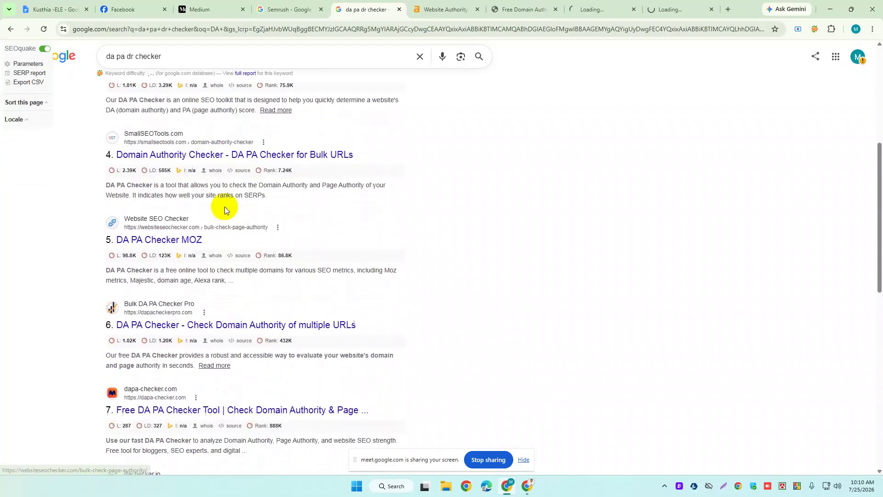
{"action": "right_click", "coordinate": [133, 209]}
{"action": "left_click", "coordinate": [174, 219]}
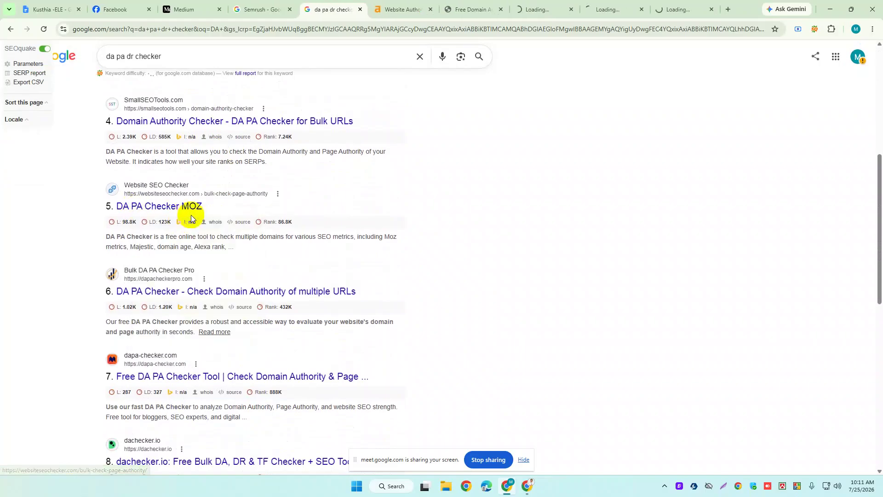
Look over the remaining search results and the opened Ahrefs, Moz, dapachecker.org and SmallSEOTools checker pages.
{"action": "scroll", "coordinate": [191, 215], "scroll_direction": "down", "scroll_amount": 3}
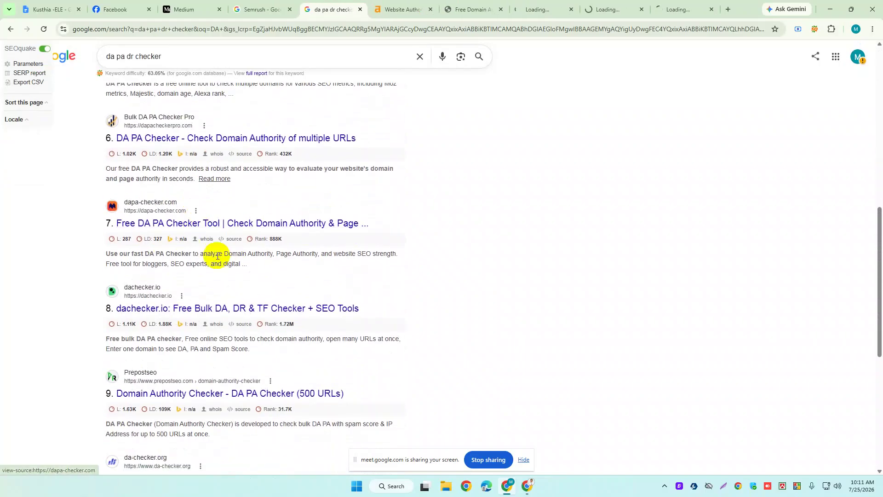
{"action": "scroll", "coordinate": [240, 251], "scroll_direction": "up", "scroll_amount": 10}
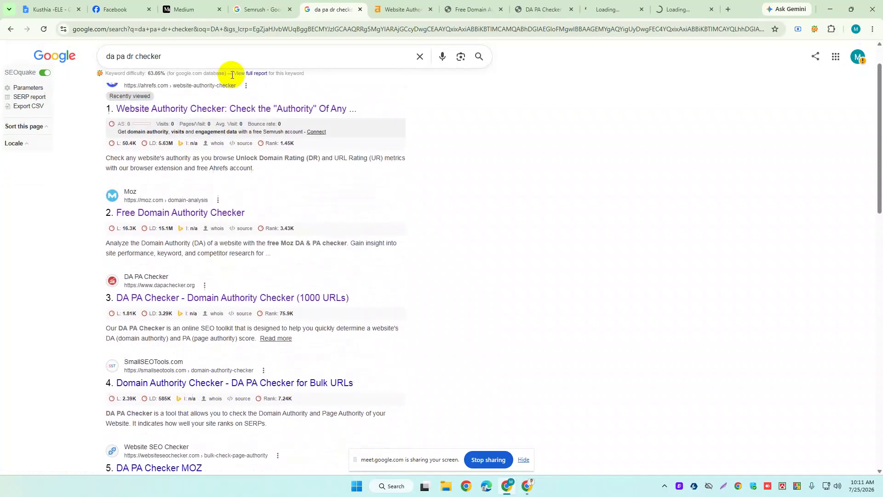
{"action": "left_click", "coordinate": [405, 7]}
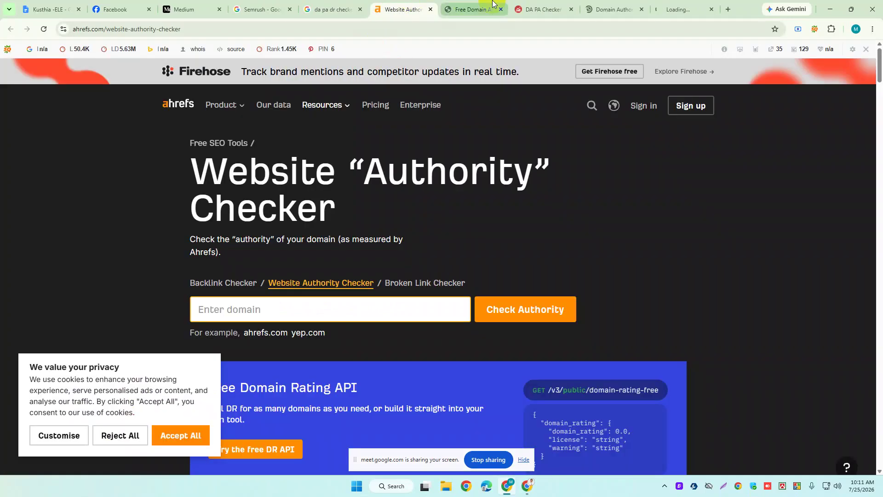
{"action": "left_click", "coordinate": [473, 6]}
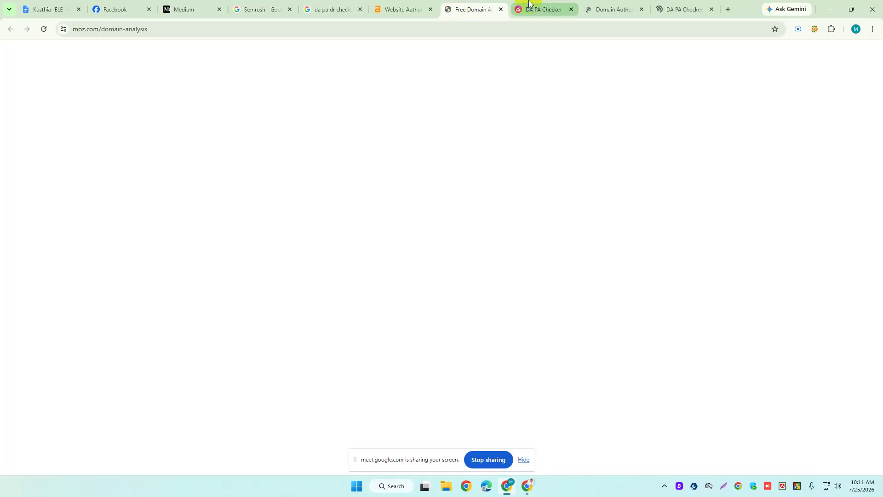
{"action": "left_click", "coordinate": [538, 3]}
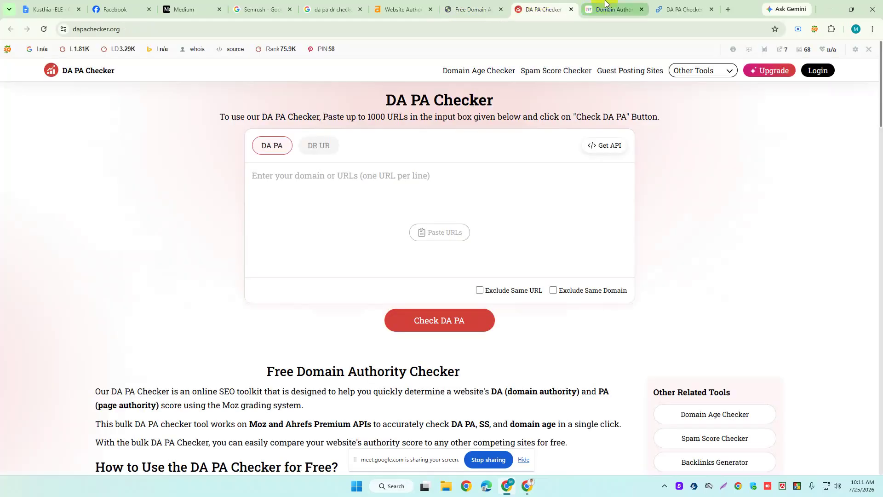
{"action": "left_click", "coordinate": [606, 6]}
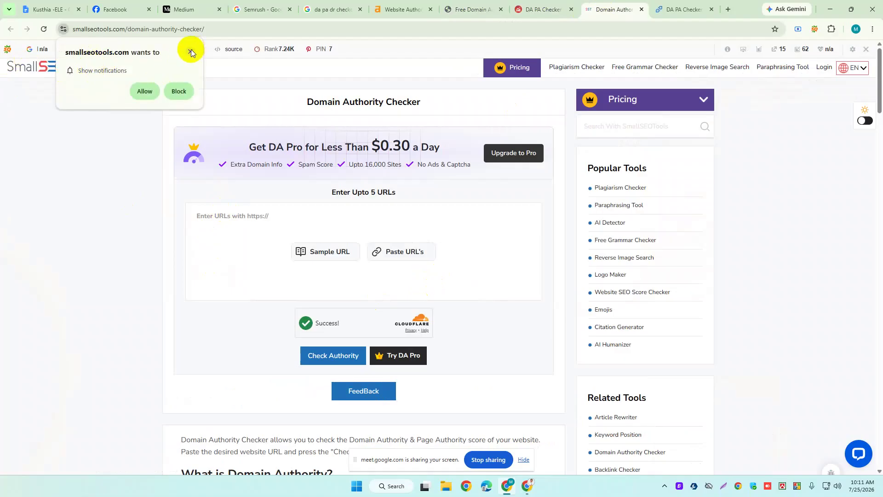
{"action": "left_click", "coordinate": [191, 51]}
{"action": "left_click", "coordinate": [222, 228]}
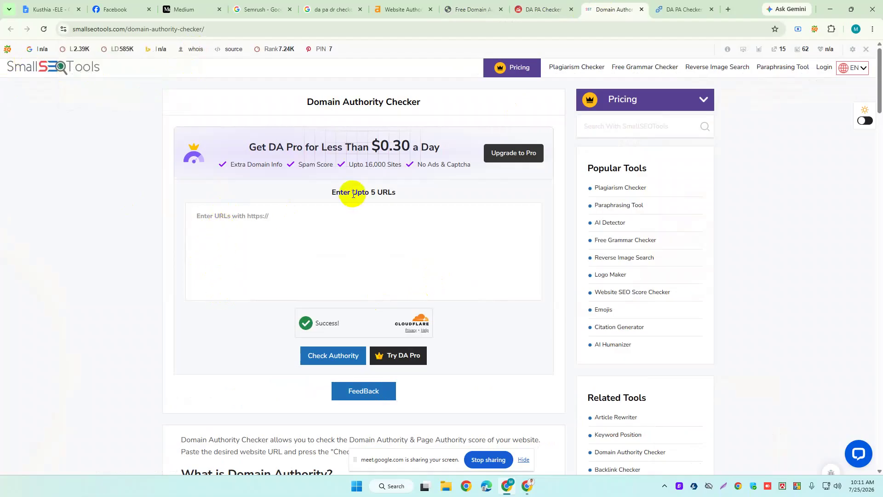
{"action": "left_click_drag", "start_coordinate": [332, 192], "coordinate": [399, 194]}
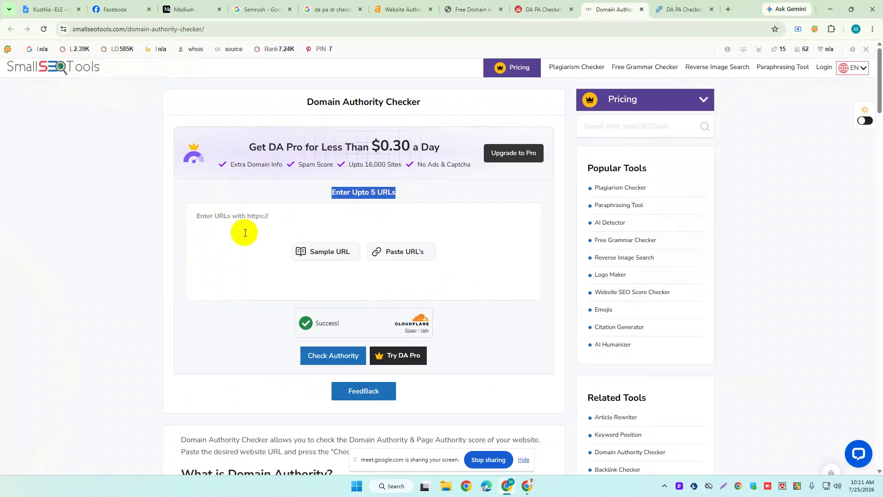
{"action": "left_click", "coordinate": [233, 220]}
{"action": "right_click", "coordinate": [232, 220]}
{"action": "left_click", "coordinate": [252, 326]}
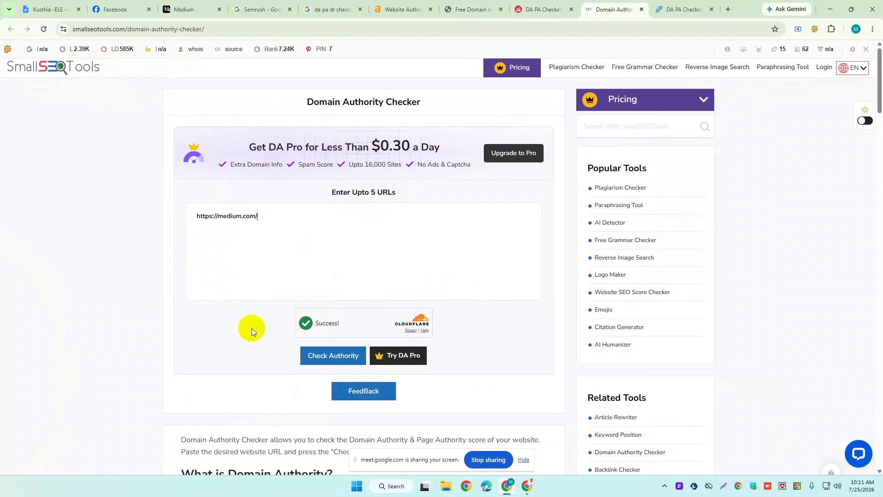
{"action": "left_click", "coordinate": [262, 218]}
{"action": "mouse_move", "coordinate": [267, 209]}
{"action": "left_mouse_down"}
{"action": "mouse_move", "coordinate": [192, 216]}
{"action": "mouse_move", "coordinate": [254, 216]}
{"action": "left_mouse_up"}
{"action": "left_click", "coordinate": [234, 236]}
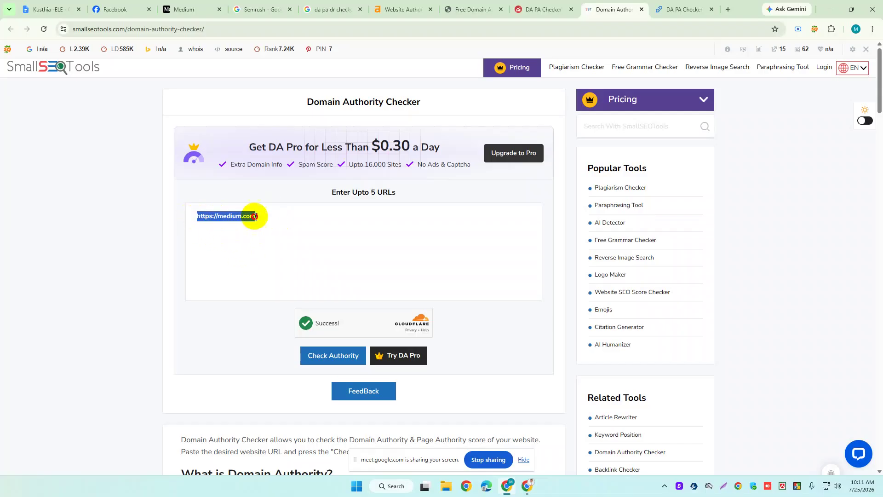
{"action": "scroll", "coordinate": [332, 363], "scroll_direction": "down", "scroll_amount": 3}
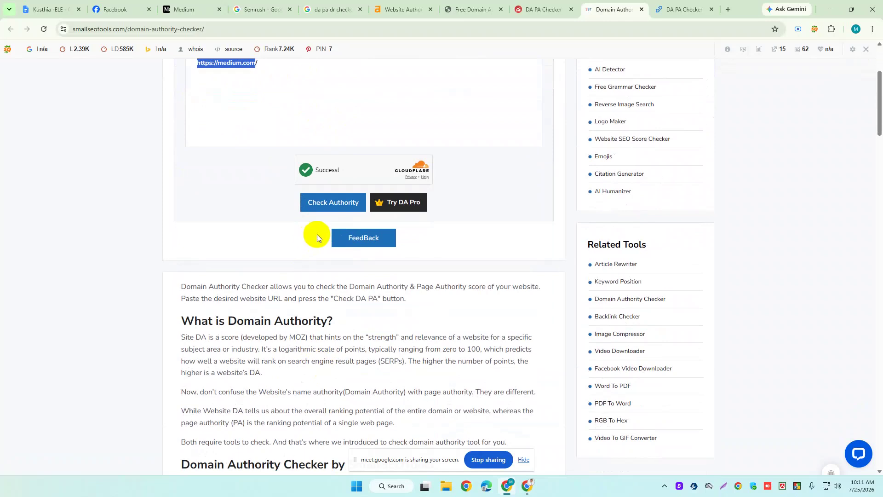
{"action": "left_click", "coordinate": [319, 207]}
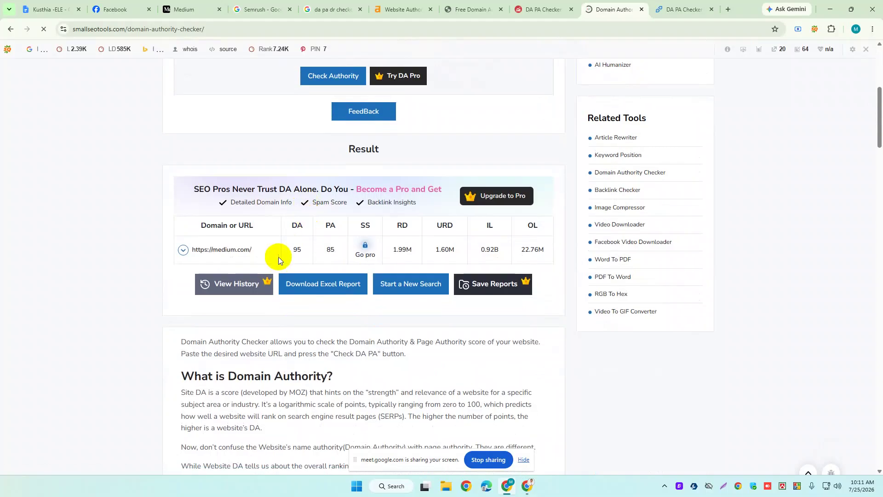
Examine the DA, PA and spam score columns of the medium.com result and dismiss the notification request.
{"action": "left_click_drag", "start_coordinate": [188, 250], "coordinate": [250, 249]}
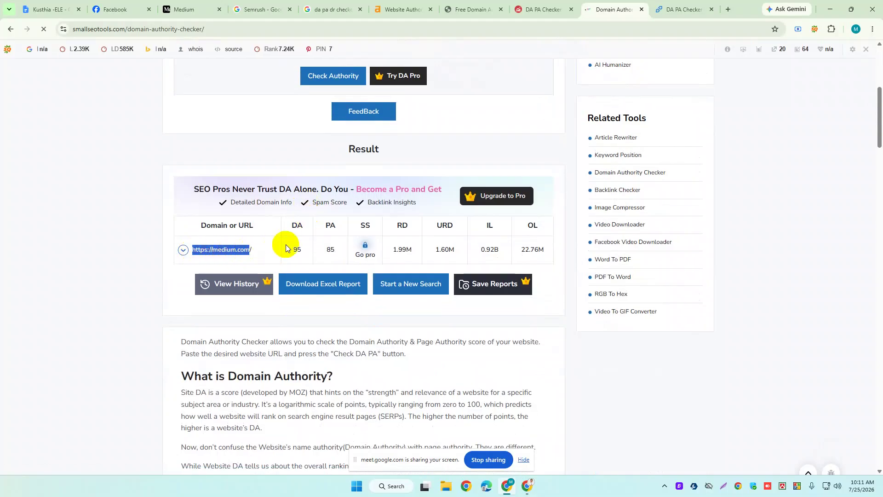
{"action": "double_click", "coordinate": [296, 249]}
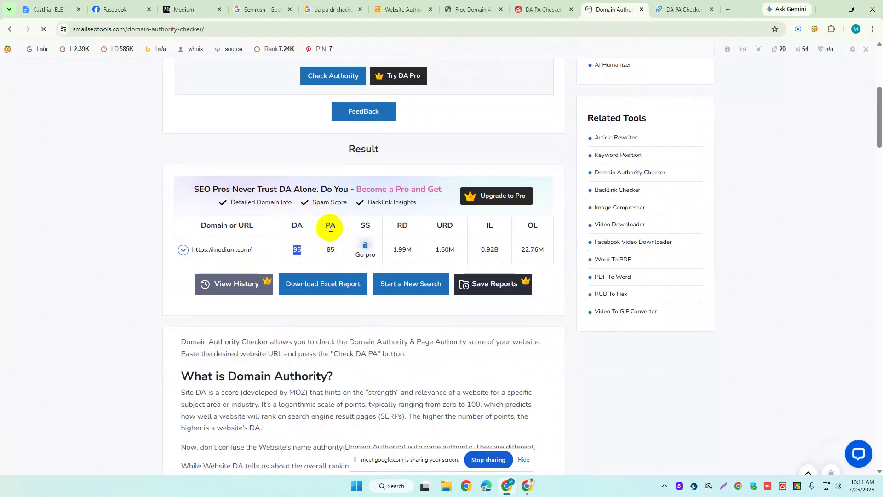
{"action": "left_click", "coordinate": [330, 250]}
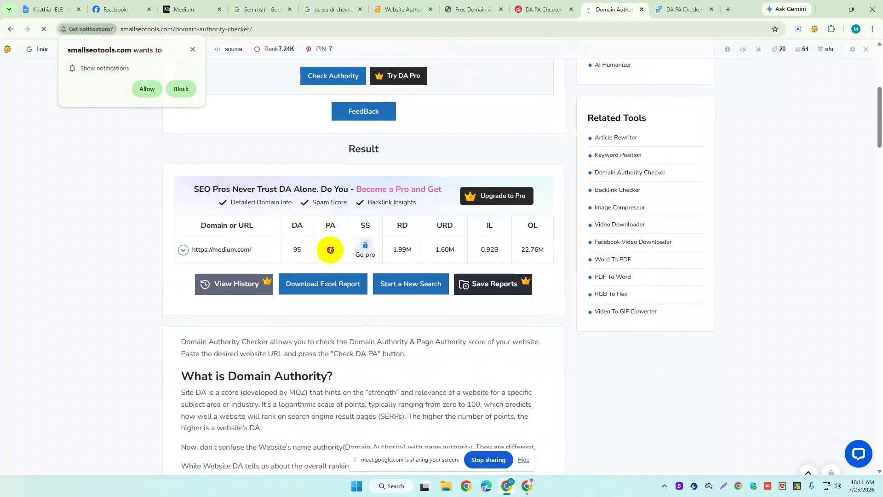
{"action": "mouse_move", "coordinate": [365, 248]}
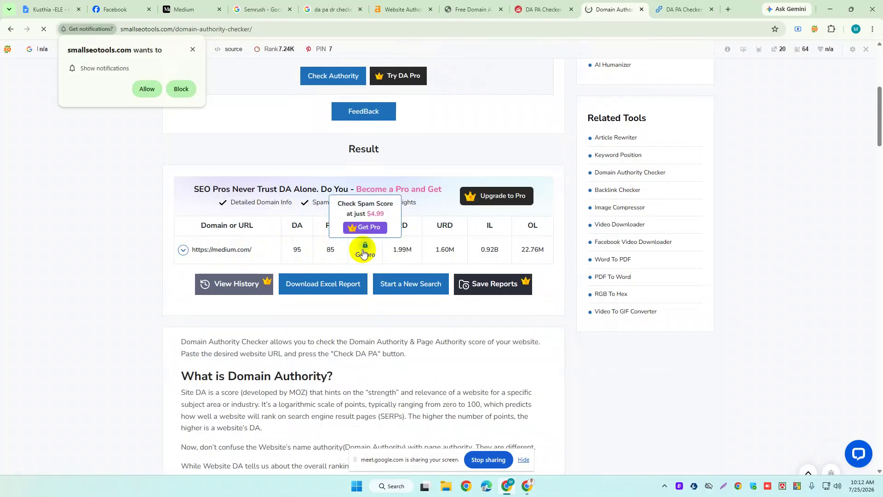
{"action": "left_click", "coordinate": [192, 50]}
Revisit the dapachecker.org page and the Ahrefs Website Authority Checker page.
{"action": "left_click", "coordinate": [547, 9]}
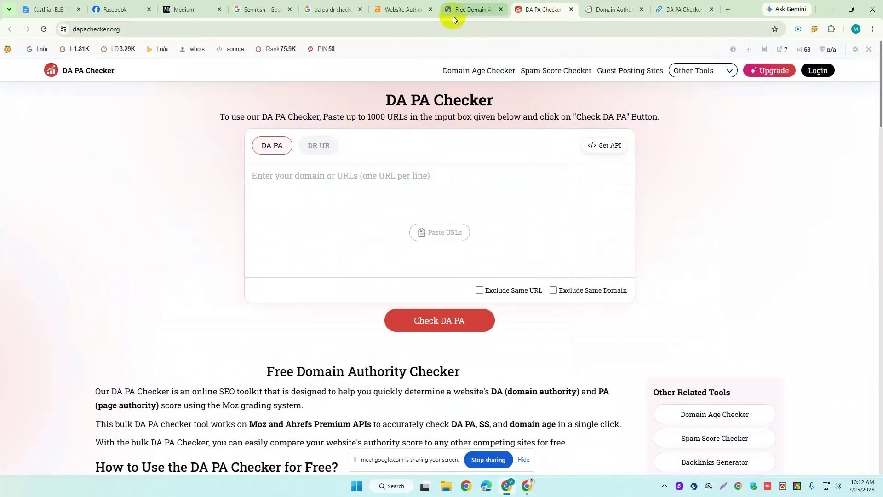
{"action": "left_click", "coordinate": [409, 13]}
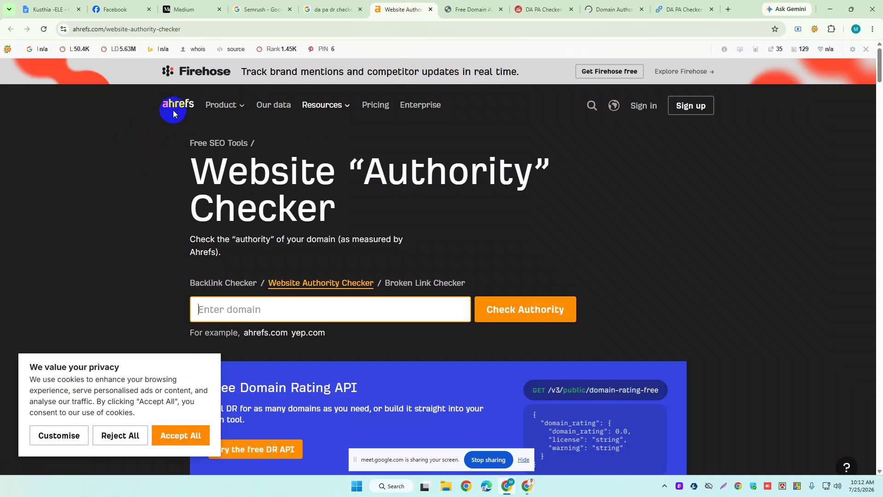
{"action": "scroll", "coordinate": [338, 230], "scroll_direction": "down", "scroll_amount": 2}
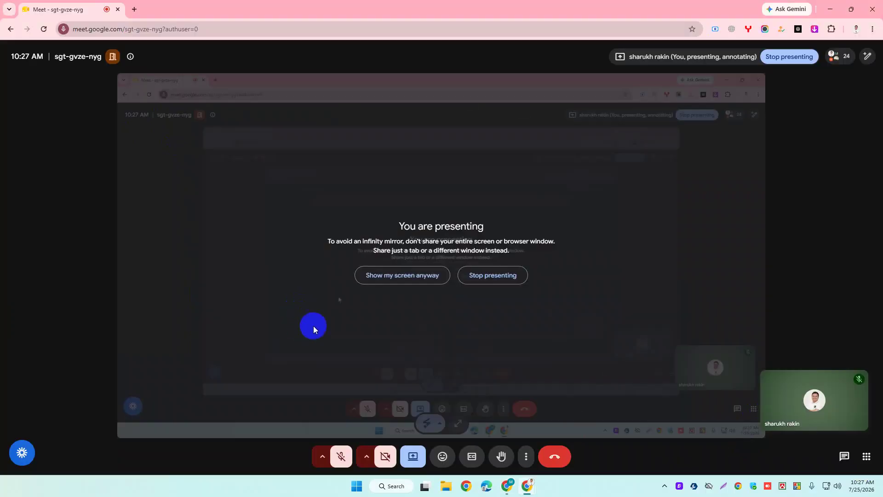
Switch from the Google Meet window back to the Google Docs notes and find the list of DA checking tools.
{"action": "left_click", "coordinate": [504, 486]}
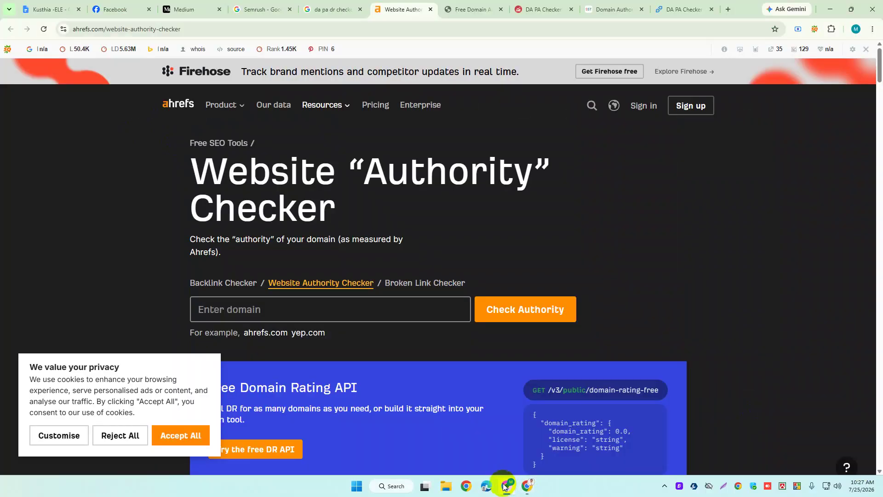
{"action": "left_click", "coordinate": [259, 7]}
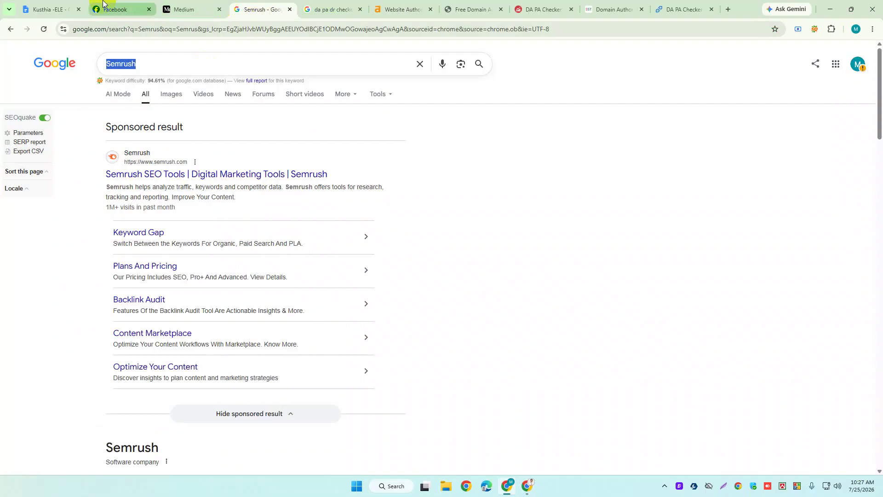
{"action": "left_click", "coordinate": [185, 7]}
{"action": "left_click", "coordinate": [75, 8]}
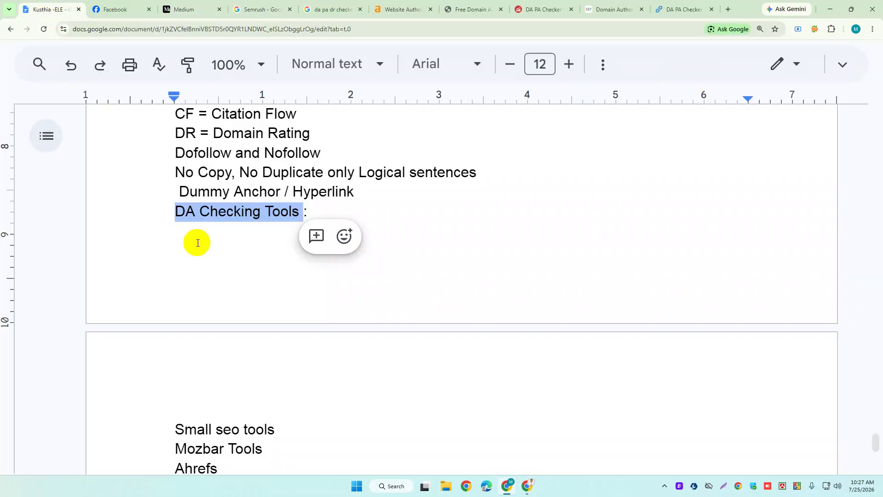
{"action": "left_click", "coordinate": [259, 190]}
{"action": "scroll", "coordinate": [256, 268], "scroll_direction": "down", "scroll_amount": 3}
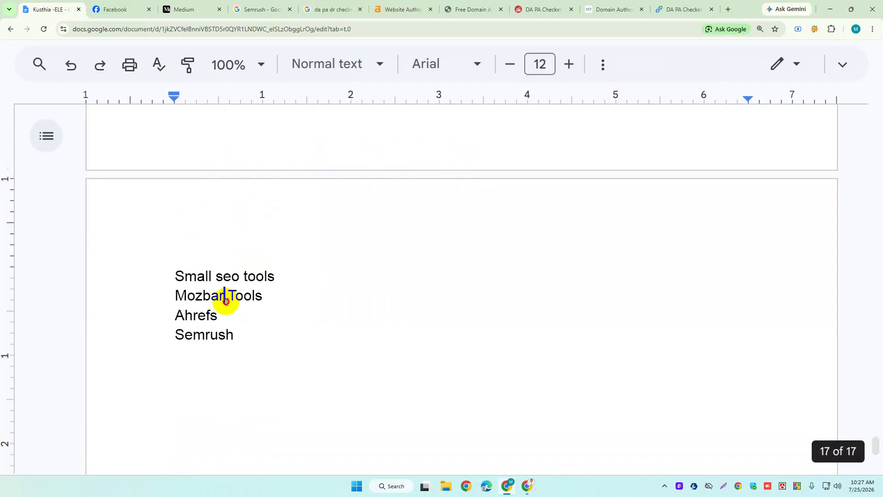
Copy the "Mozbar Tools" entry from the list of DA checking tools.
{"action": "left_click", "coordinate": [225, 297]}
{"action": "left_click_drag", "start_coordinate": [177, 295], "coordinate": [281, 290]}
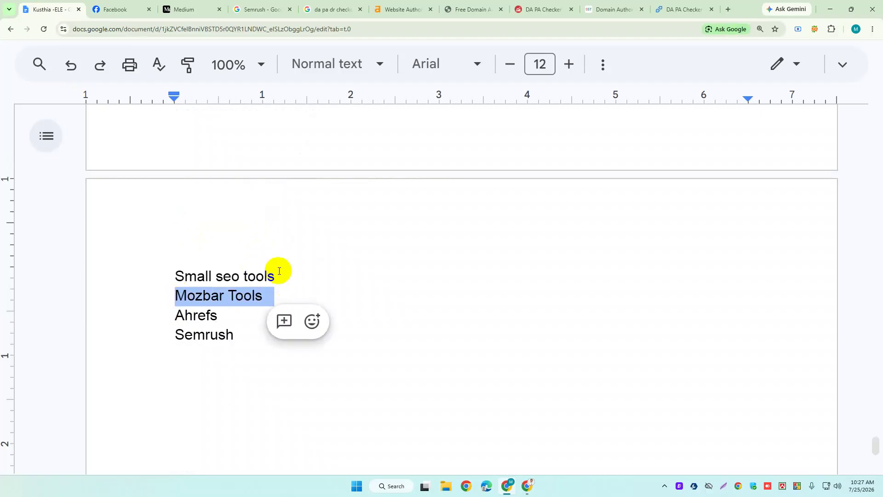
{"action": "right_click", "coordinate": [228, 297]}
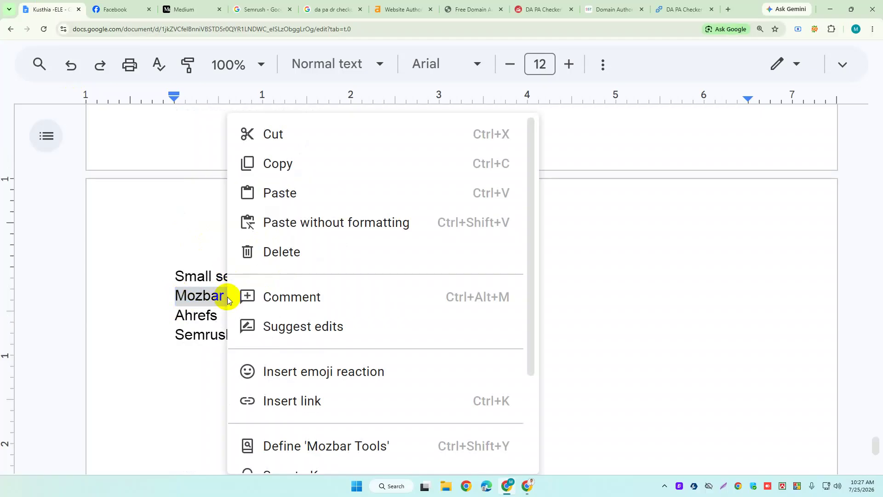
{"action": "left_click", "coordinate": [279, 174]}
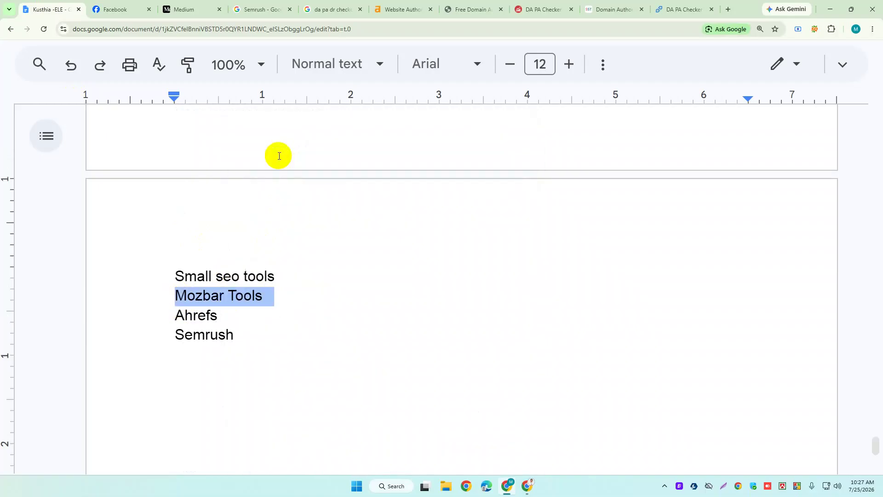
Search Google for "Mozbar Tools" in a new browser tab and open Moz's MozBar SEO toolbar result.
{"action": "left_click", "coordinate": [727, 9]}
{"action": "right_click", "coordinate": [509, 29]}
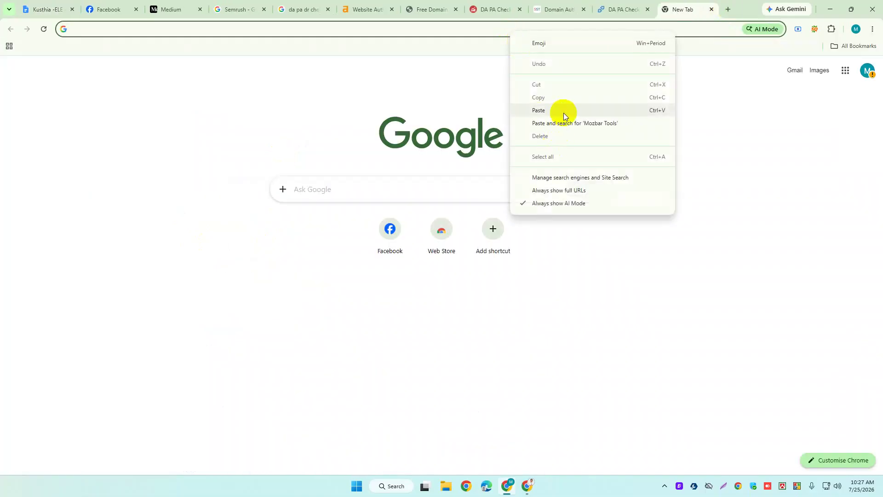
{"action": "left_click", "coordinate": [564, 121]}
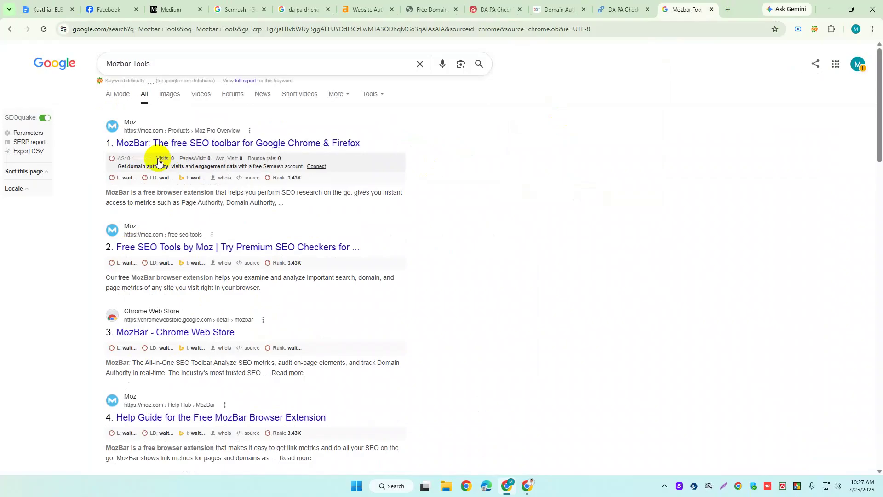
{"action": "left_click", "coordinate": [159, 150]}
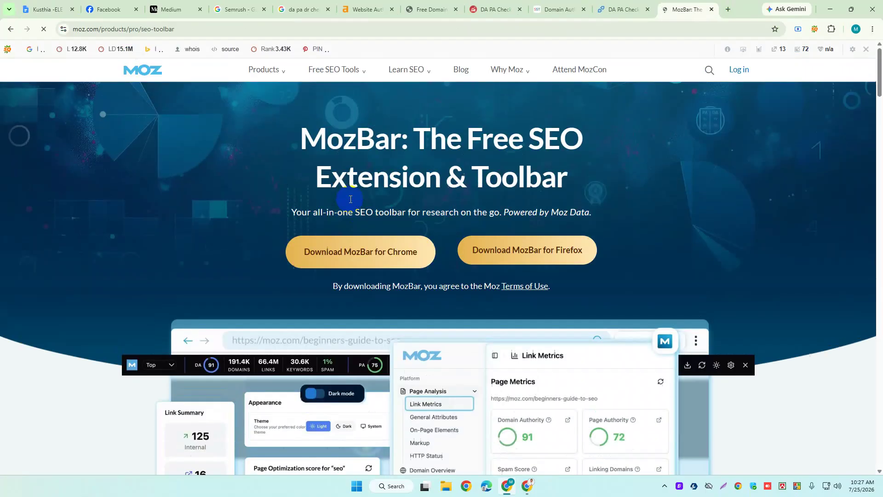
Highlight the MozBar heading on the Moz page and open the MozBar download for Chrome.
{"action": "left_click_drag", "start_coordinate": [301, 138], "coordinate": [460, 142]}
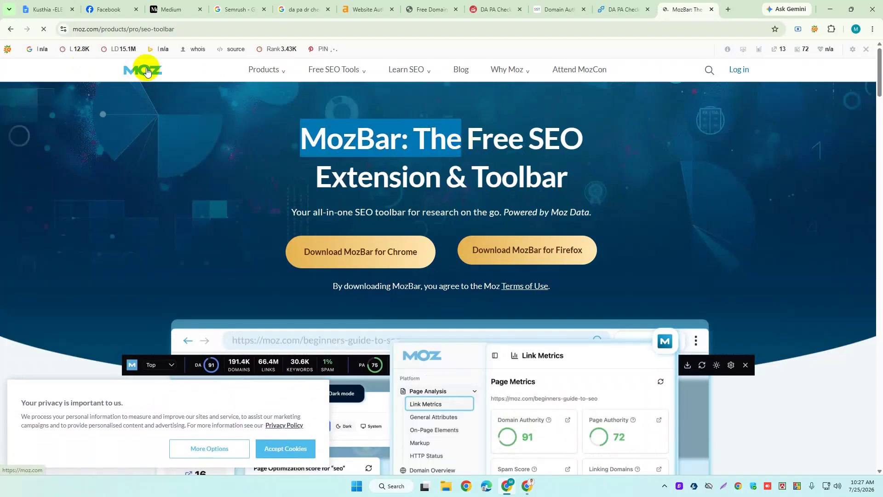
{"action": "left_click", "coordinate": [377, 155]}
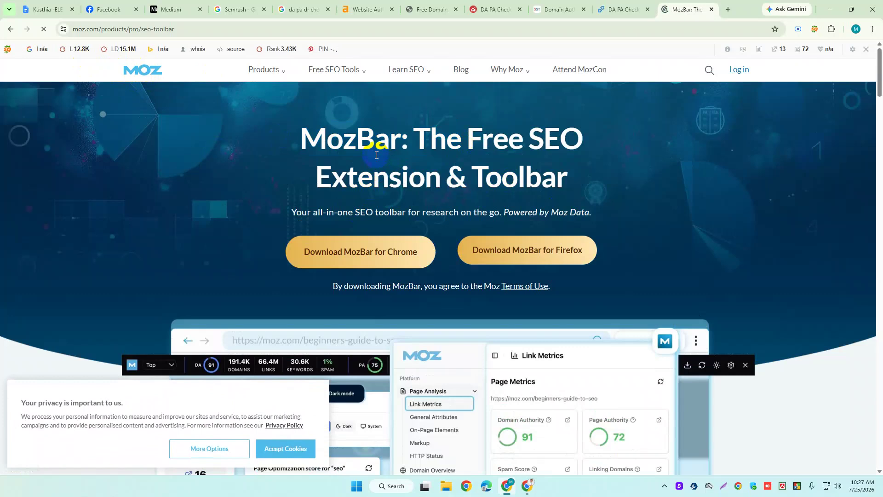
{"action": "left_click", "coordinate": [338, 259]}
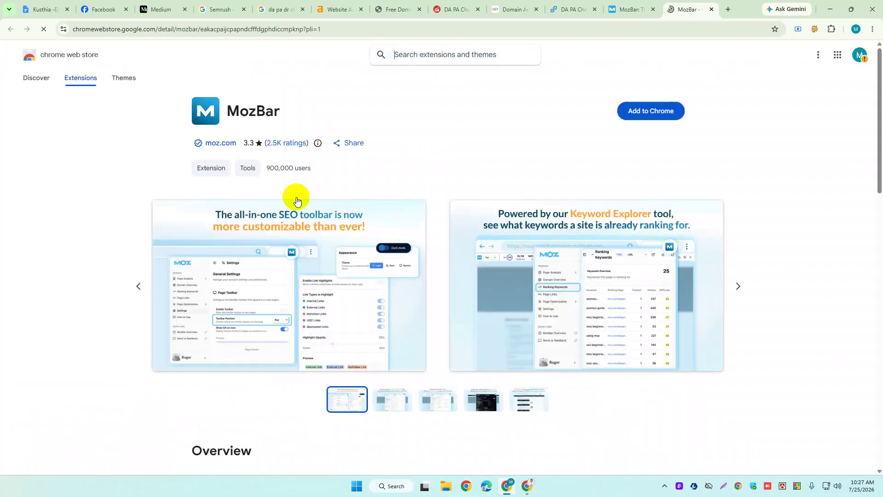
Add the MozBar extension to Chrome from the Chrome Web Store and switch to the dapachecker.org page.
{"action": "left_click_drag", "start_coordinate": [227, 111], "coordinate": [329, 112]}
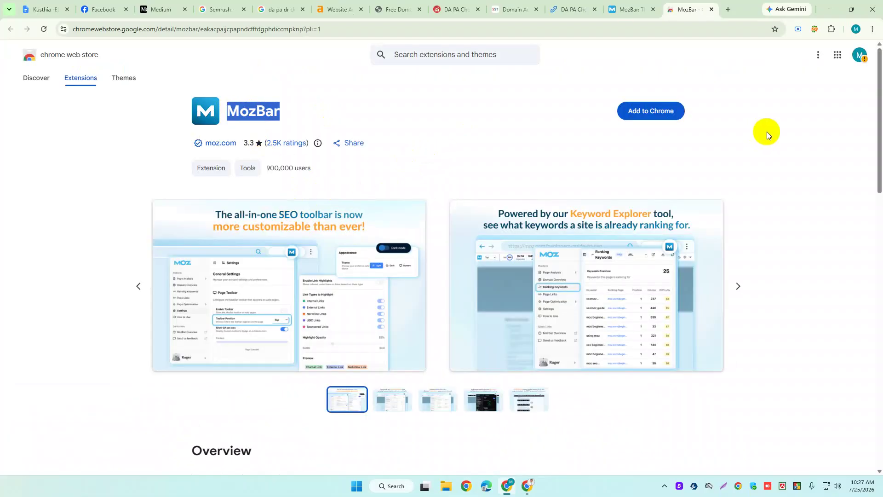
{"action": "left_click", "coordinate": [656, 112]}
{"action": "left_click", "coordinate": [471, 114]}
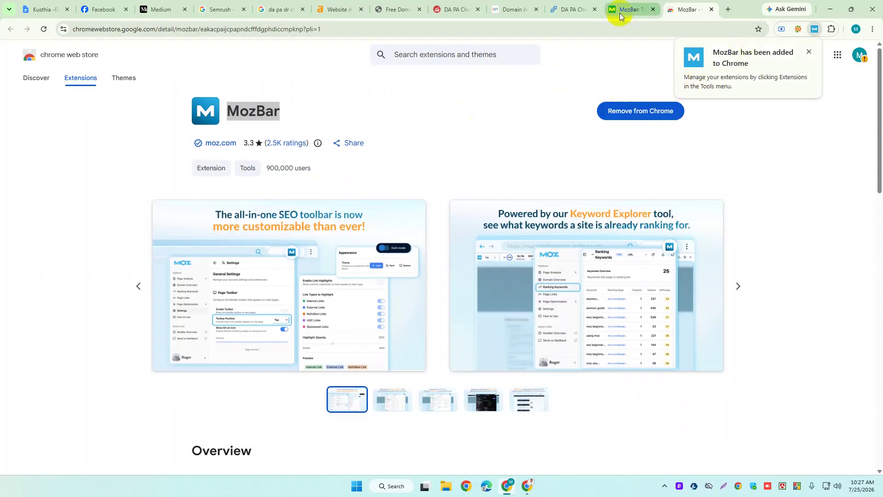
{"action": "left_click", "coordinate": [455, 9]}
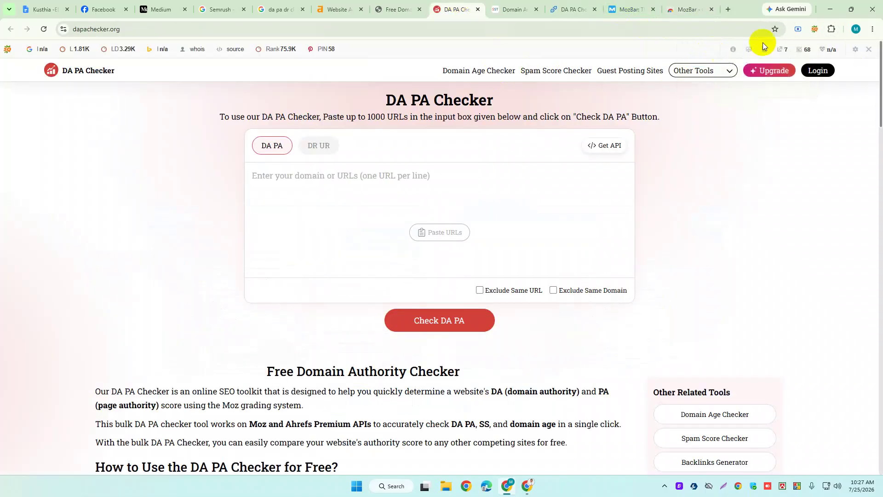
Pin the MozBar extension to the browser toolbar and reload dapachecker.org to load MozBar on the page.
{"action": "left_click", "coordinate": [831, 29]}
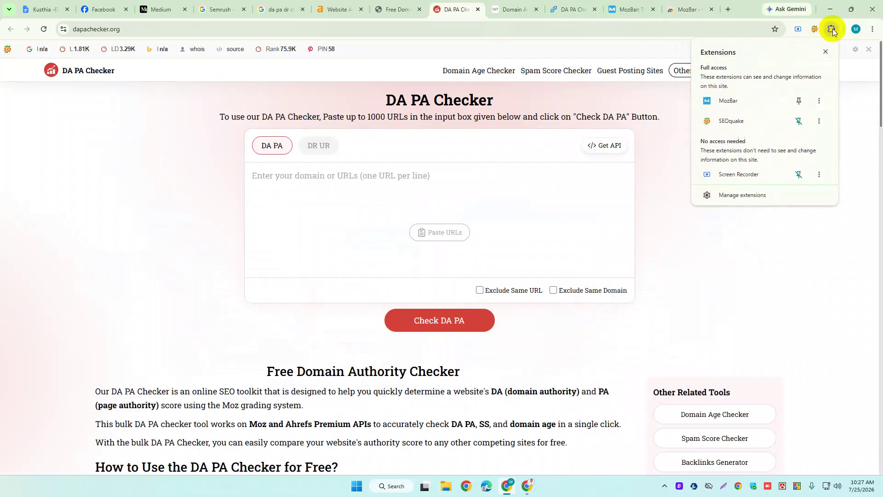
{"action": "left_click", "coordinate": [798, 101]}
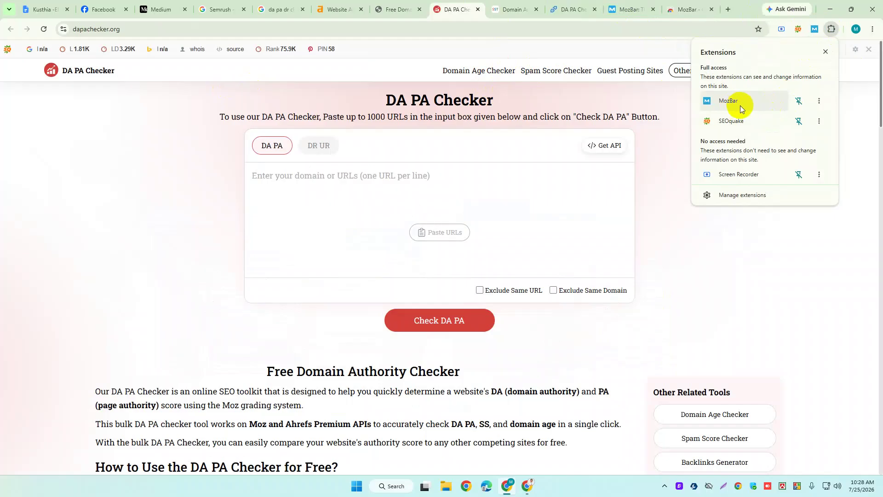
{"action": "left_click", "coordinate": [45, 29]}
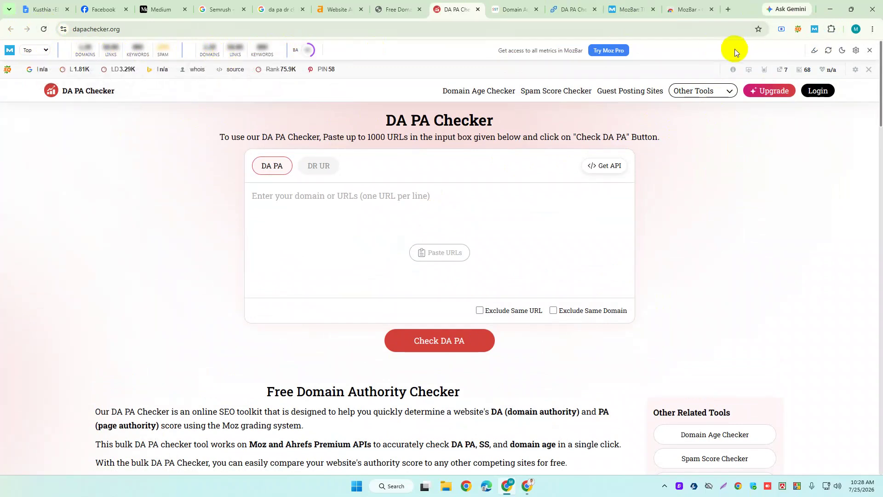
{"action": "triple_click", "coordinate": [552, 48]}
{"action": "left_click", "coordinate": [552, 48]}
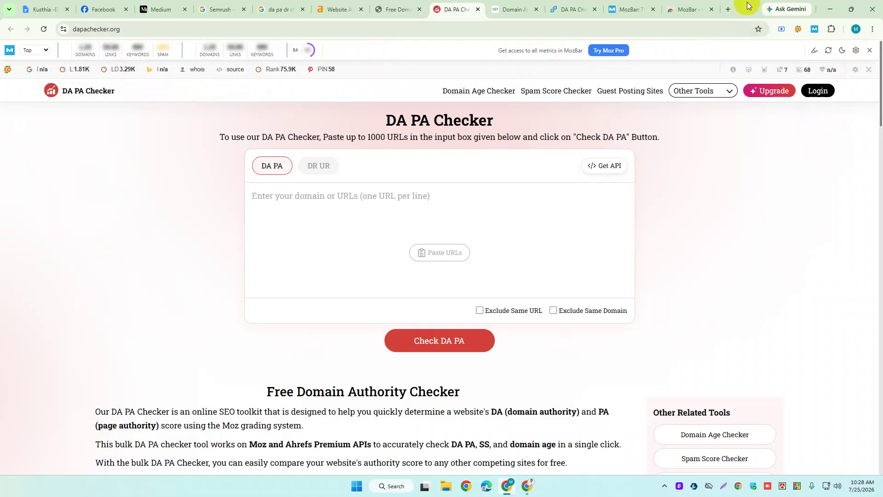
Copy the extension name "MozBar" from its Chrome Web Store page.
{"action": "left_click", "coordinate": [699, 4]}
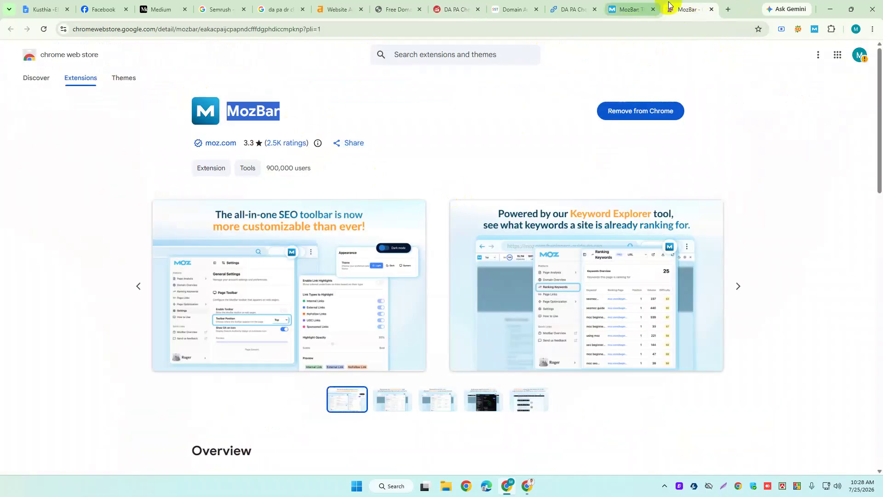
{"action": "left_click", "coordinate": [241, 109]}
{"action": "left_click_drag", "start_coordinate": [227, 113], "coordinate": [282, 110]}
{"action": "right_click", "coordinate": [281, 111]}
{"action": "left_click", "coordinate": [286, 120]}
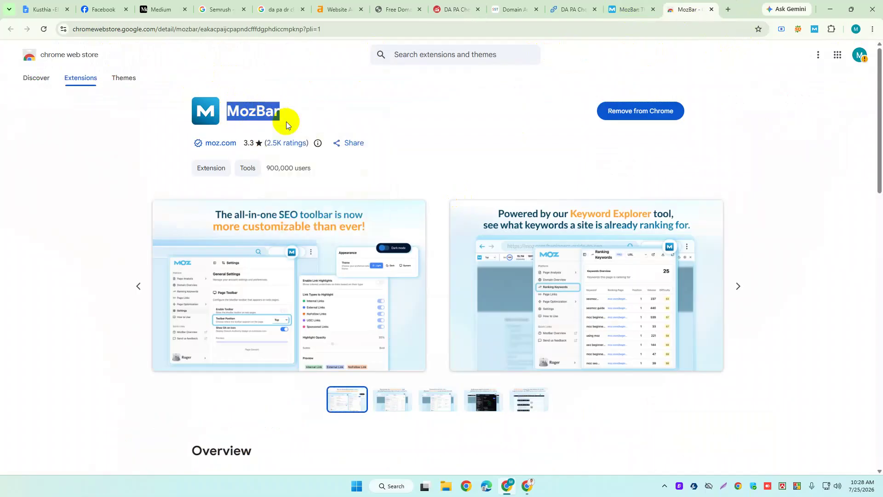
Search Google for the copied "MozBar" in a new browser tab and open Moz's free SEO toolbar result.
{"action": "left_click", "coordinate": [727, 10]}
{"action": "right_click", "coordinate": [575, 28]}
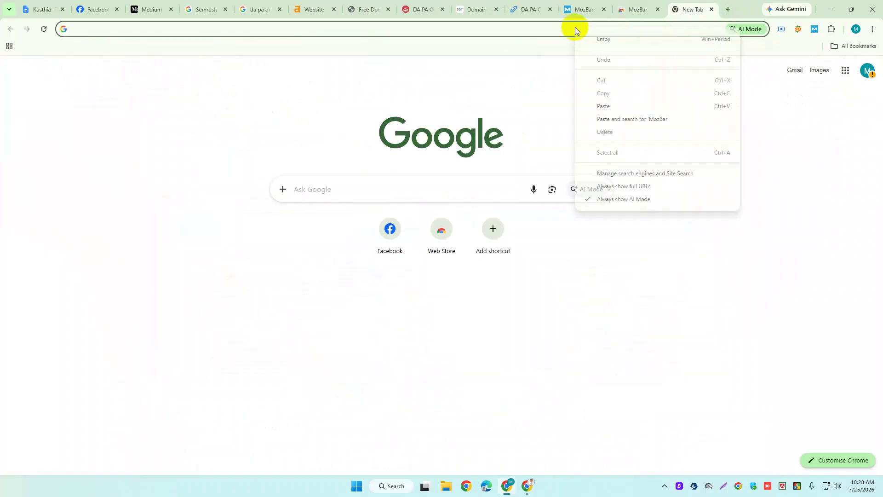
{"action": "left_click", "coordinate": [616, 119]}
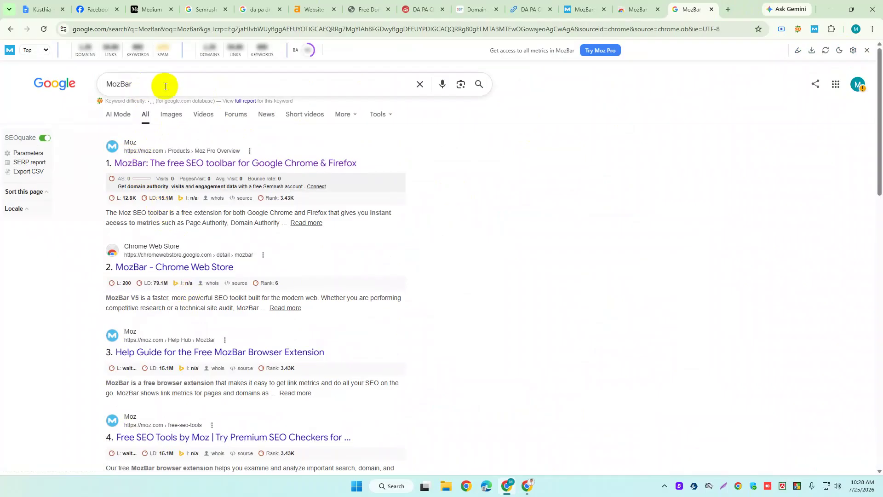
{"action": "left_click", "coordinate": [156, 166]}
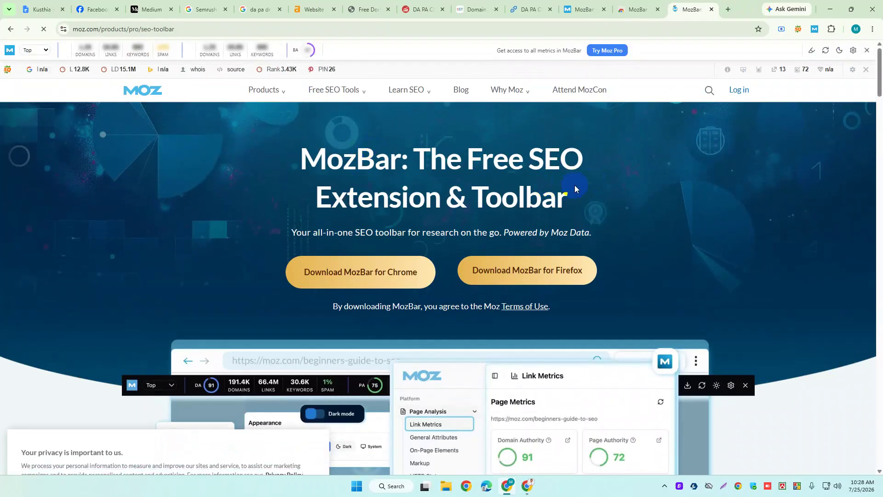
Open the account creation form from Moz's login page and reload the form after trying to submit it blank.
{"action": "left_click", "coordinate": [739, 91]}
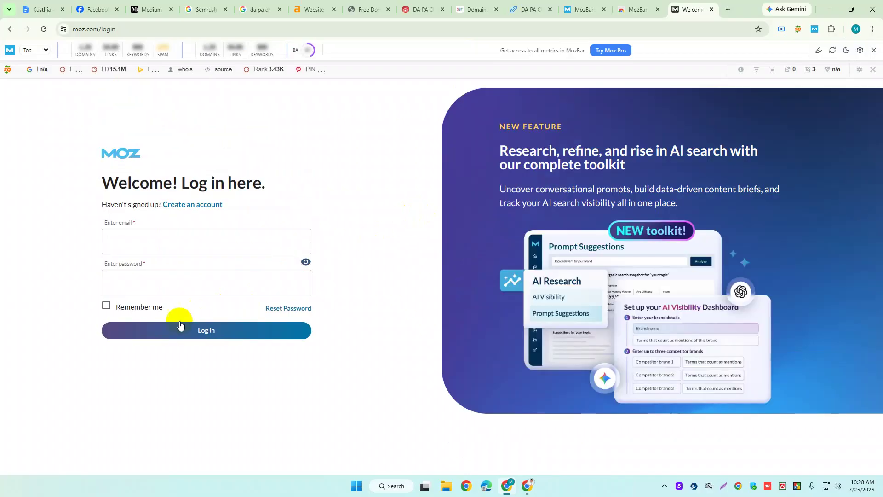
{"action": "left_click", "coordinate": [188, 207]}
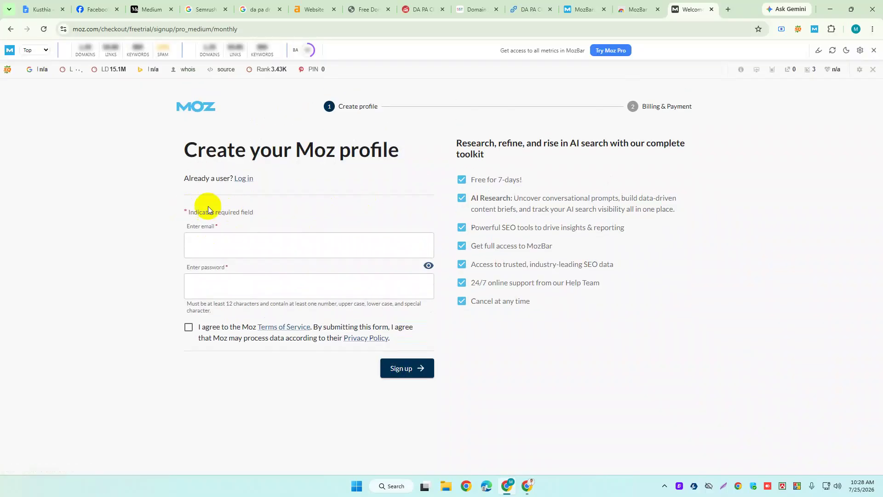
{"action": "left_click", "coordinate": [407, 370]}
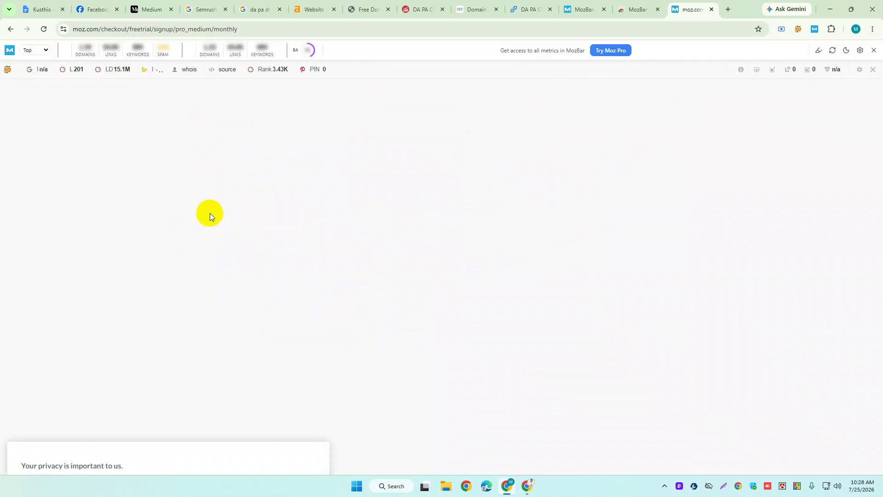
{"action": "left_click", "coordinate": [292, 452]}
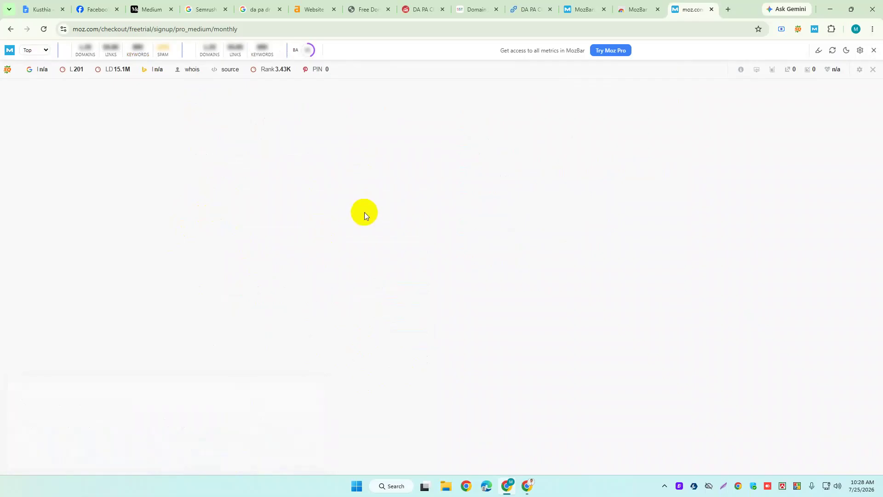
{"action": "left_click", "coordinate": [44, 29]}
{"action": "left_click", "coordinate": [477, 105]}
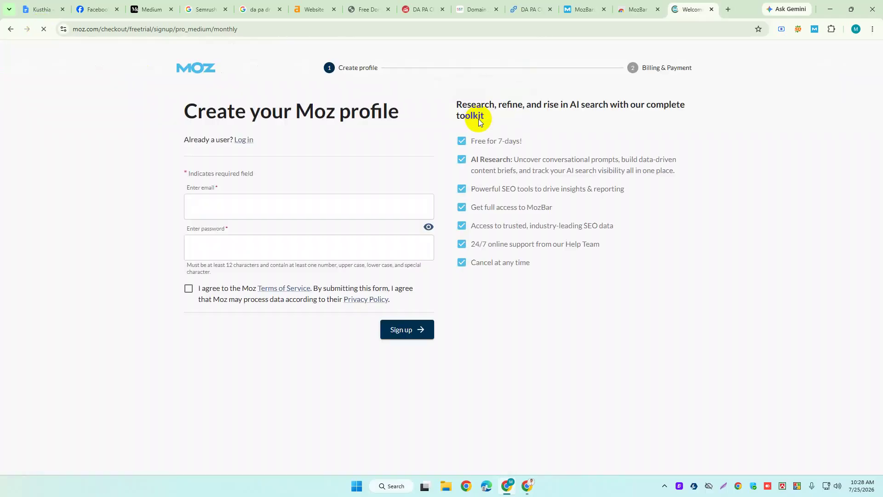
Fill in the Moz profile's email and a self-chosen account password, accept the terms, and try to sign up.
{"action": "left_click", "coordinate": [214, 249]}
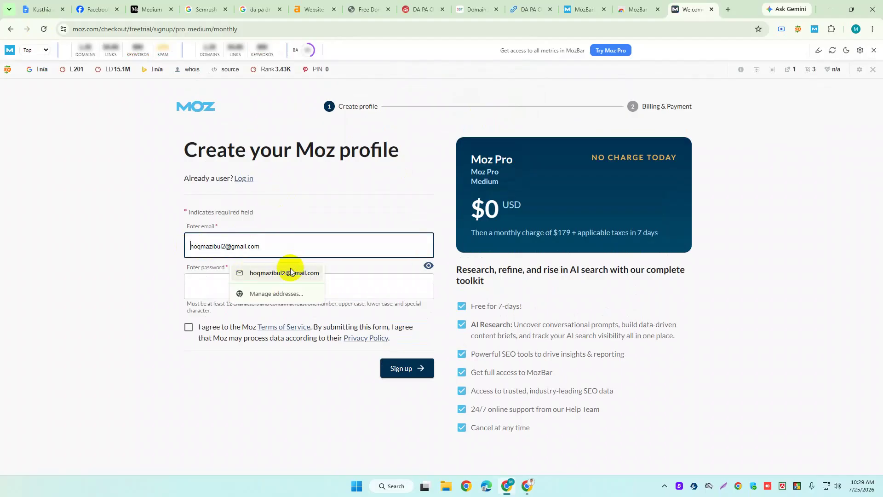
{"action": "left_click", "coordinate": [283, 272]}
{"action": "left_click", "coordinate": [275, 292]}
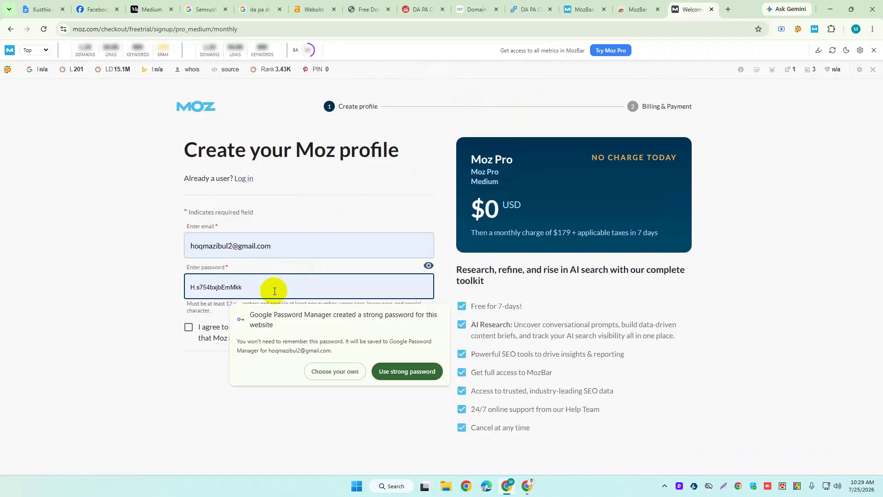
{"action": "left_click", "coordinate": [326, 373]}
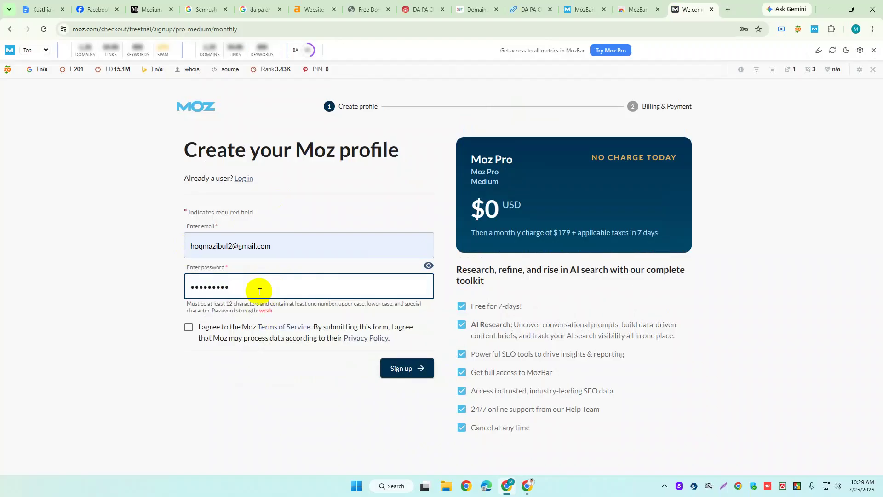
{"action": "left_click", "coordinate": [189, 326]}
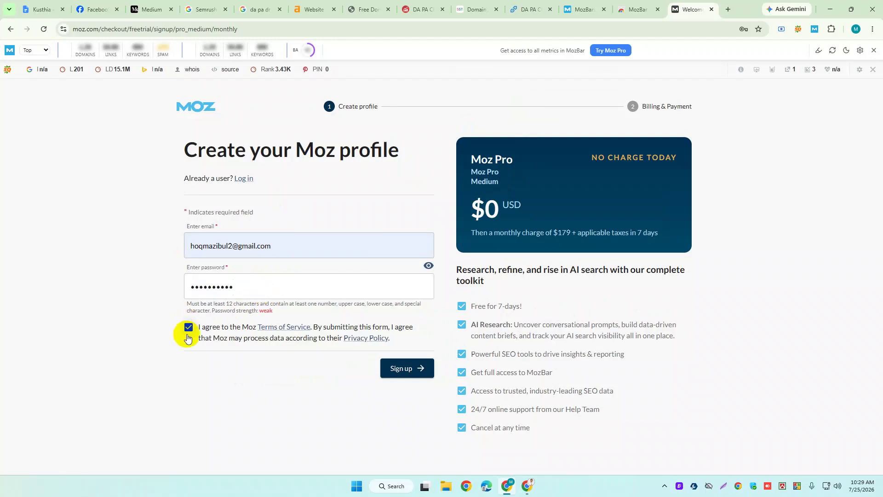
{"action": "left_click", "coordinate": [409, 370]}
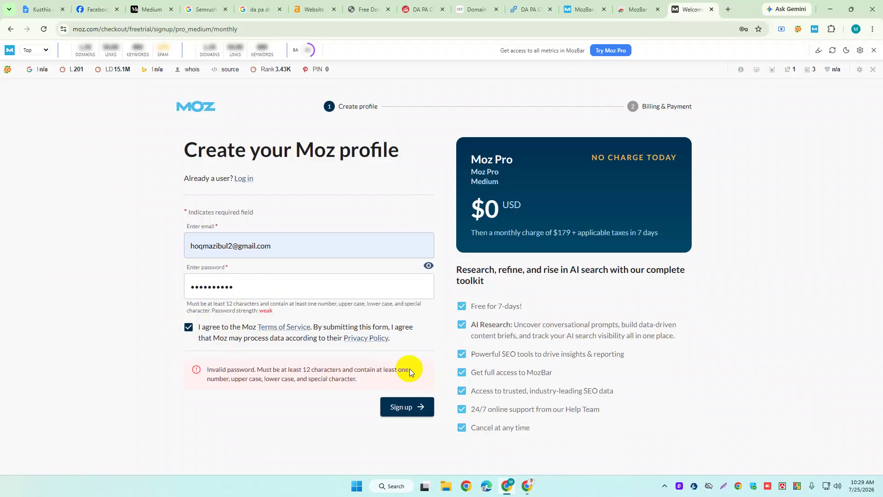
Enter a stronger account password, submit the Moz sign-up, and save the login in the browser.
{"action": "left_click", "coordinate": [245, 286]}
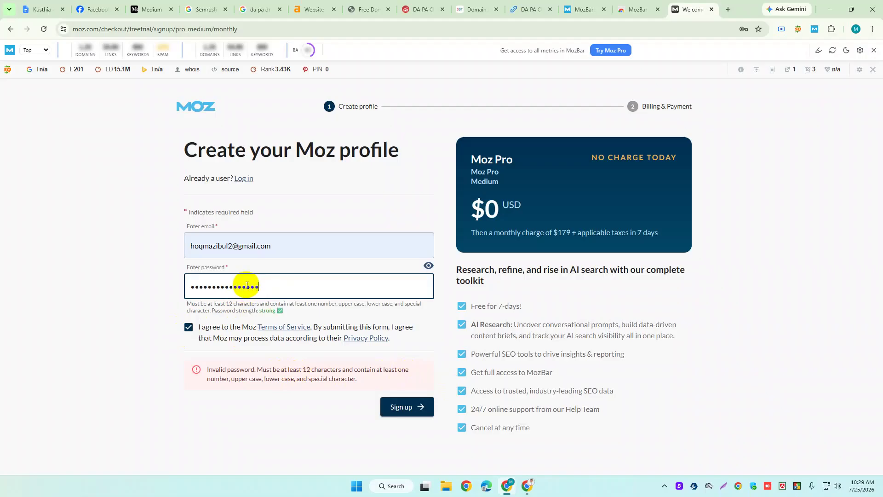
{"action": "left_click", "coordinate": [417, 407]}
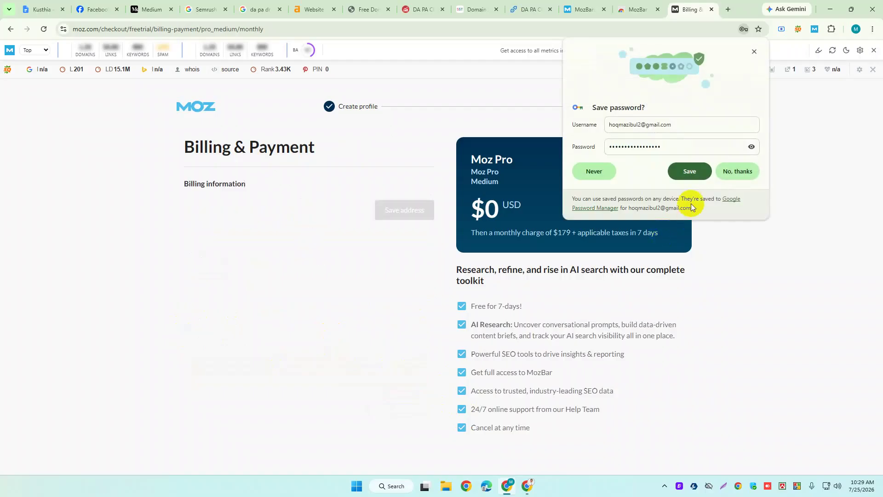
{"action": "left_click", "coordinate": [697, 174]}
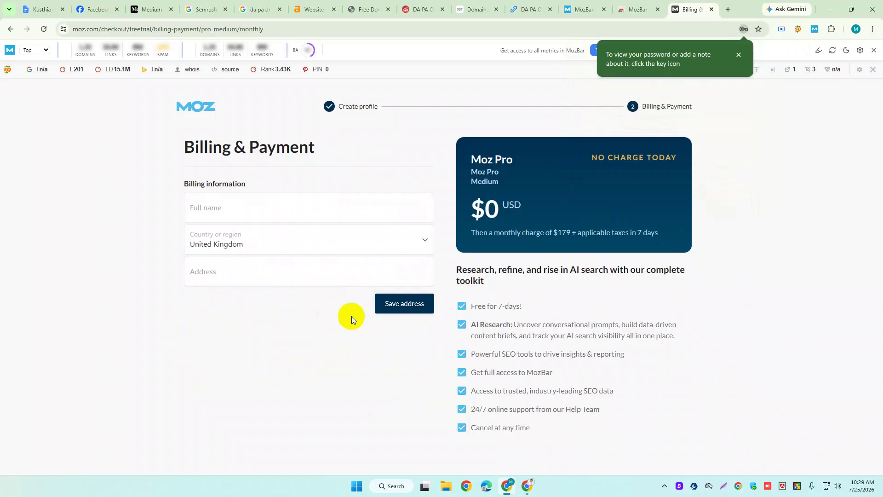
Try to save the blank billing address and examine the required fields in the Billing & Payment form.
{"action": "left_click", "coordinate": [417, 303]}
{"action": "left_click_drag", "start_coordinate": [184, 141], "coordinate": [273, 146]}
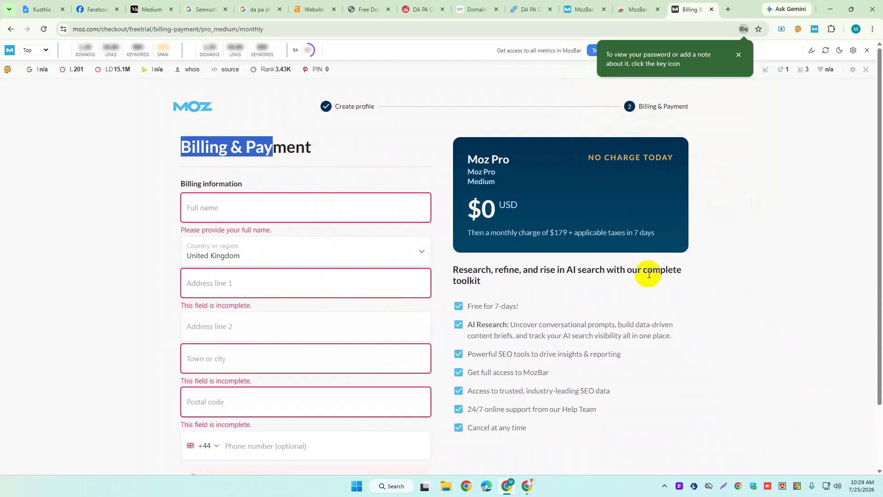
{"action": "scroll", "coordinate": [616, 237], "scroll_direction": "down", "scroll_amount": 2}
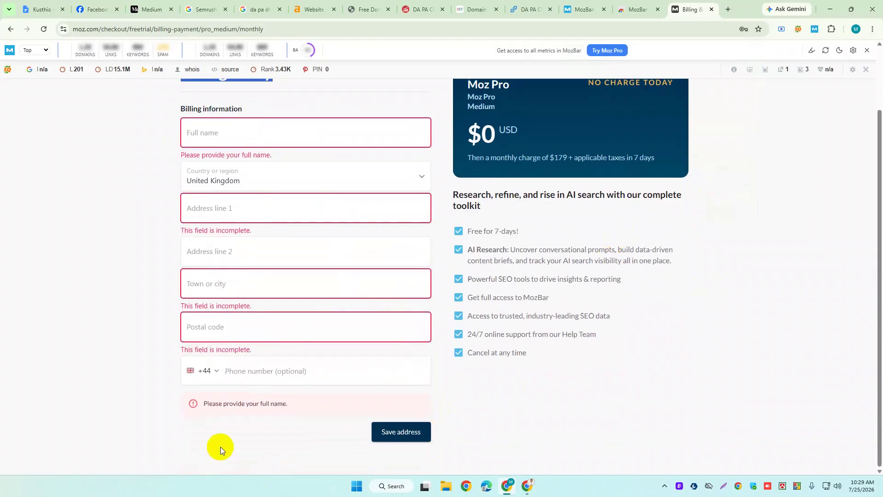
{"action": "scroll", "coordinate": [591, 258], "scroll_direction": "up", "scroll_amount": 2}
Examine the Moz Pro trial's charge terms and included features alongside the billing information it requires.
{"action": "left_click_drag", "start_coordinate": [574, 232], "coordinate": [656, 237]}
{"action": "left_click_drag", "start_coordinate": [471, 232], "coordinate": [513, 234]}
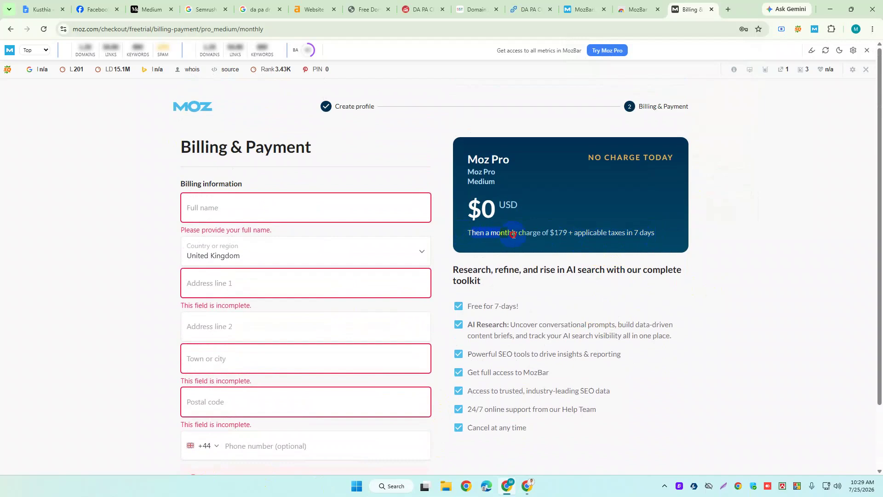
{"action": "left_click", "coordinate": [647, 231]}
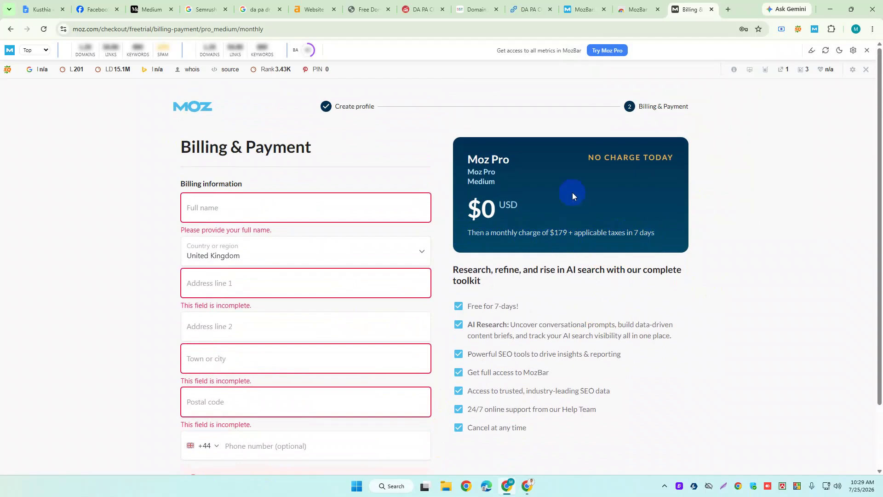
{"action": "scroll", "coordinate": [567, 266], "scroll_direction": "down", "scroll_amount": 2}
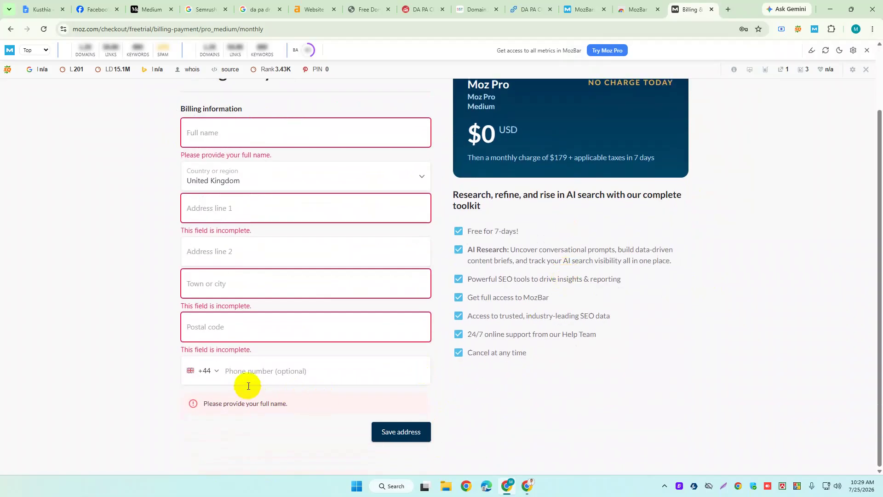
{"action": "scroll", "coordinate": [233, 374], "scroll_direction": "up", "scroll_amount": 2}
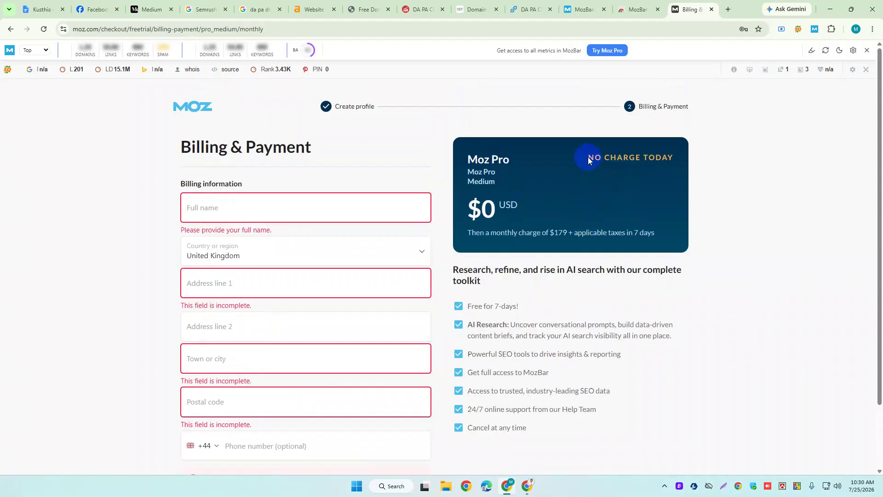
{"action": "left_click_drag", "start_coordinate": [588, 160], "coordinate": [723, 155]}
{"action": "left_click", "coordinate": [488, 206]}
{"action": "scroll", "coordinate": [492, 276], "scroll_direction": "down", "scroll_amount": 2}
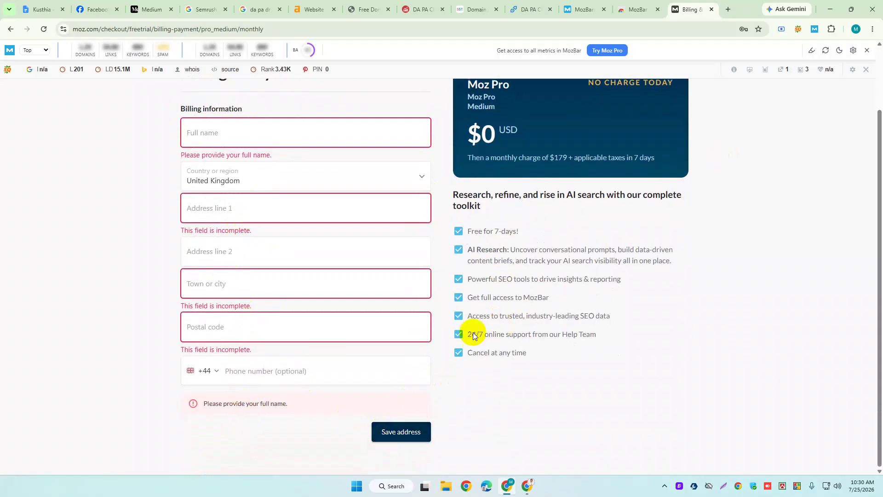
{"action": "scroll", "coordinate": [478, 294], "scroll_direction": "up", "scroll_amount": 2}
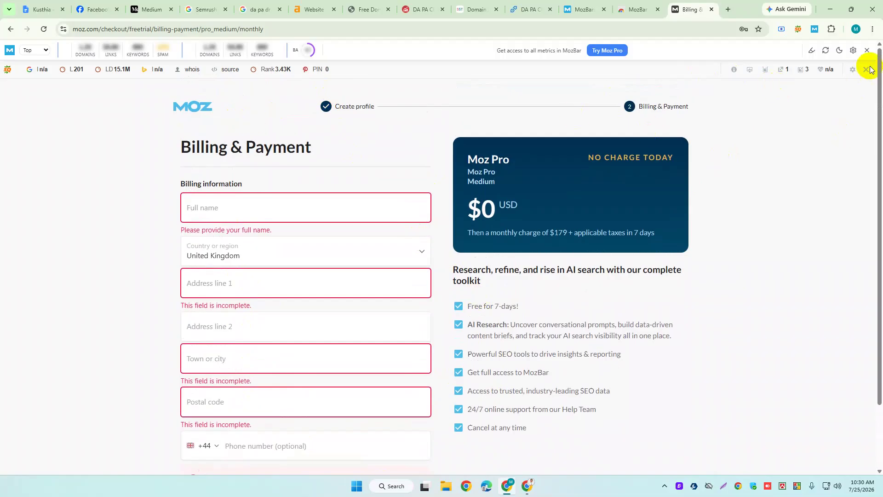
{"action": "triple_click", "coordinate": [248, 151]}
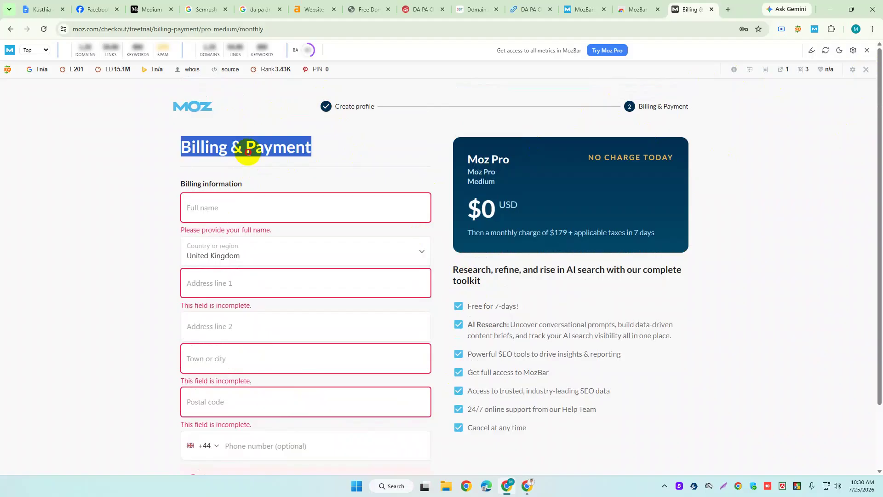
{"action": "scroll", "coordinate": [451, 366], "scroll_direction": "down", "scroll_amount": 2}
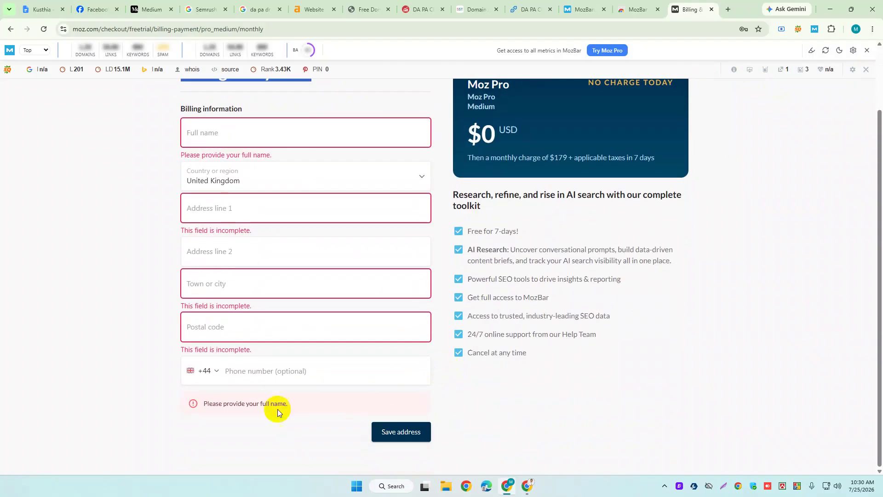
{"action": "scroll", "coordinate": [393, 391], "scroll_direction": "up", "scroll_amount": 2}
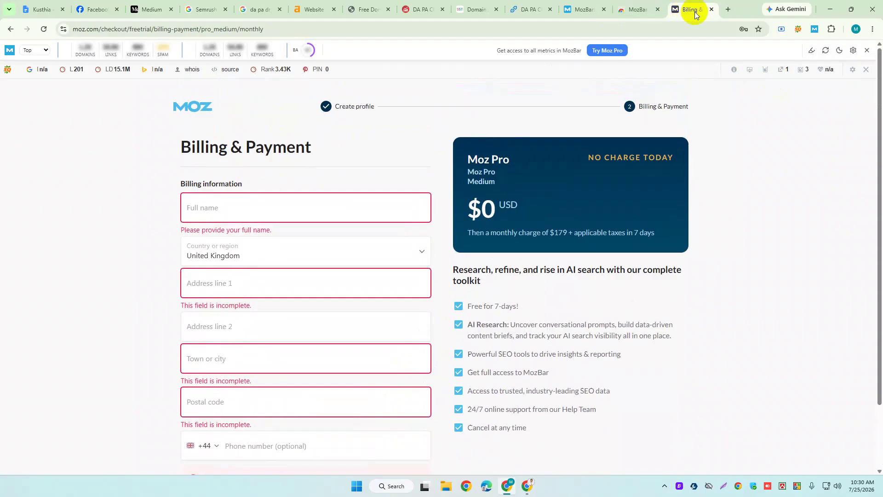
Close the Moz billing page and switch to the SmallSEOTools Domain Authority Checker input form.
{"action": "left_click", "coordinate": [712, 9]}
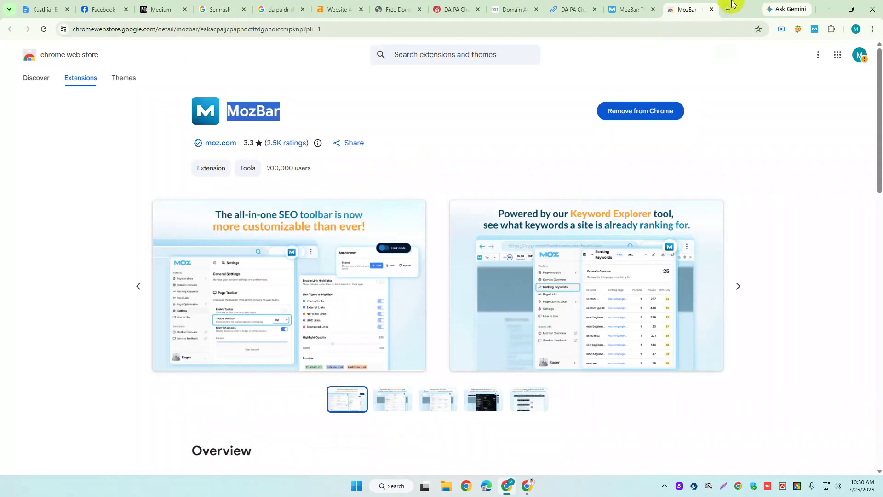
{"action": "left_click", "coordinate": [507, 4]}
{"action": "scroll", "coordinate": [147, 155], "scroll_direction": "up", "scroll_amount": 6}
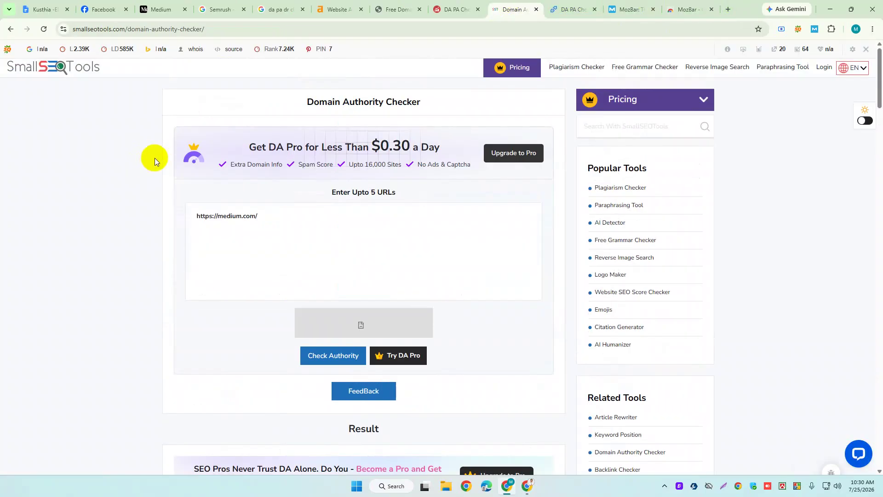
{"action": "scroll", "coordinate": [184, 202], "scroll_direction": "down", "scroll_amount": 2}
{"action": "scroll", "coordinate": [239, 234], "scroll_direction": "up", "scroll_amount": 2}
{"action": "left_click_drag", "start_coordinate": [270, 223], "coordinate": [191, 214]}
{"action": "left_click", "coordinate": [474, 5]}
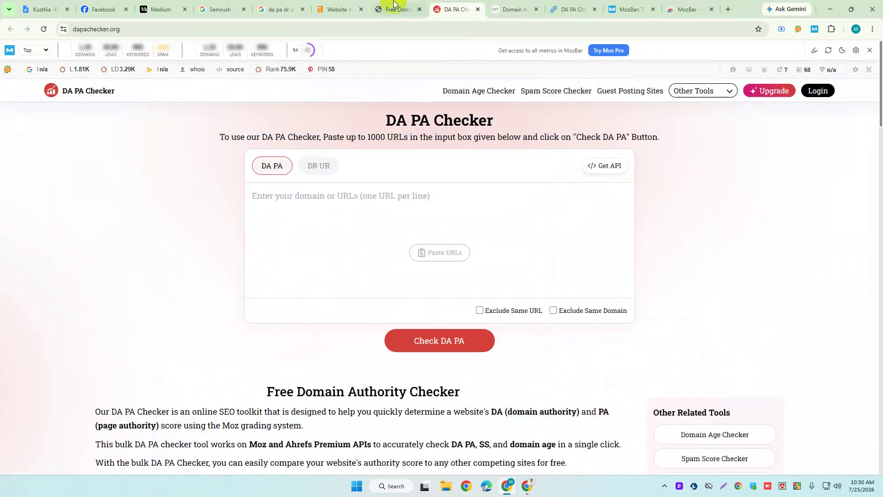
Copy the Medium homepage address into the Ahrefs Website Authority Checker, run the authority check and dismiss its result.
{"action": "left_click", "coordinate": [337, 9]}
{"action": "scroll", "coordinate": [274, 272], "scroll_direction": "down", "scroll_amount": 3}
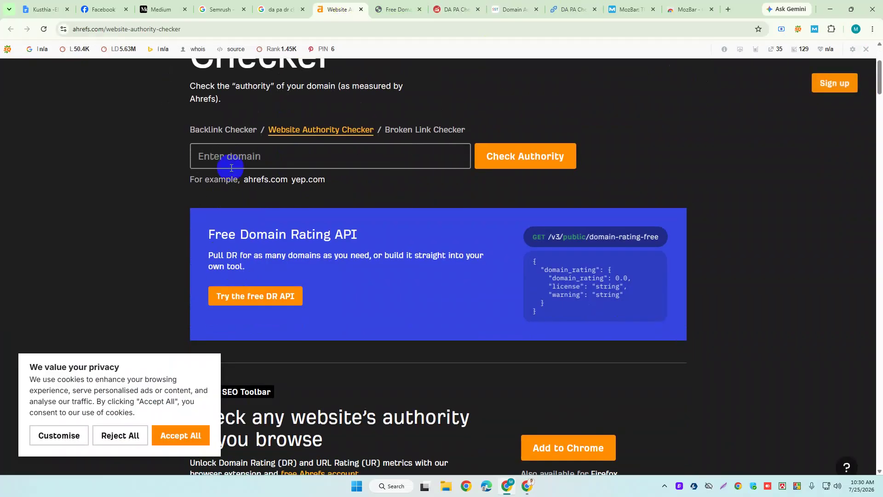
{"action": "left_click", "coordinate": [219, 157]}
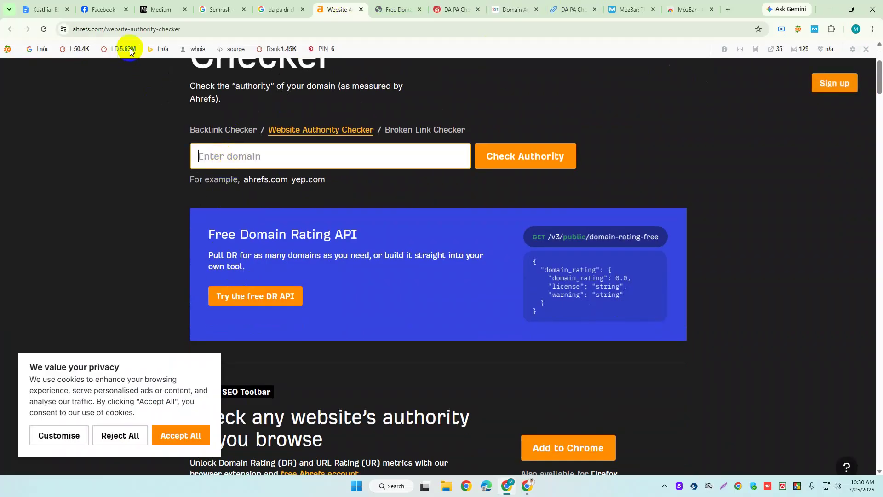
{"action": "left_click", "coordinate": [161, 9]}
{"action": "right_click", "coordinate": [91, 27]}
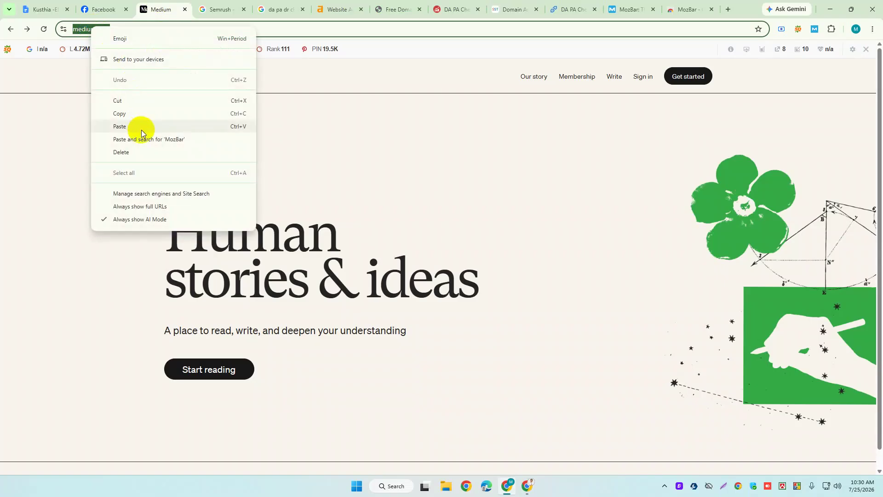
{"action": "left_click", "coordinate": [138, 114]}
{"action": "left_click", "coordinate": [339, 8]}
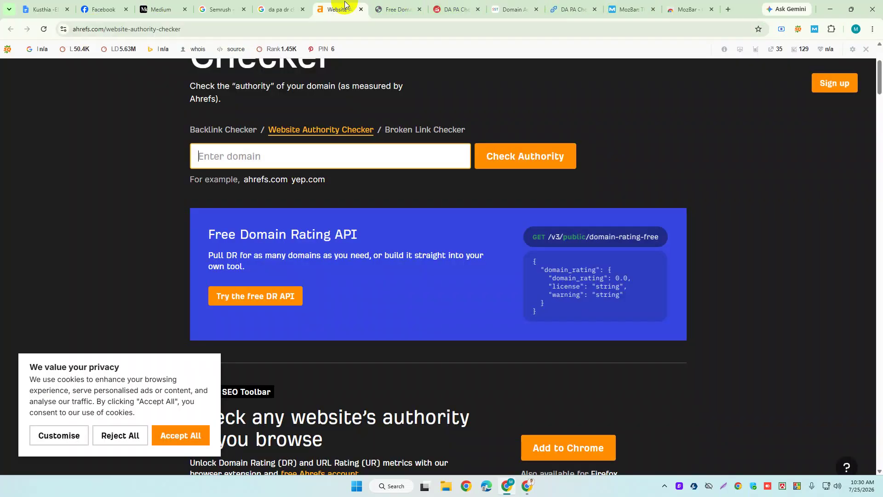
{"action": "right_click", "coordinate": [222, 158]}
{"action": "left_click", "coordinate": [260, 270]}
{"action": "left_click", "coordinate": [533, 156]}
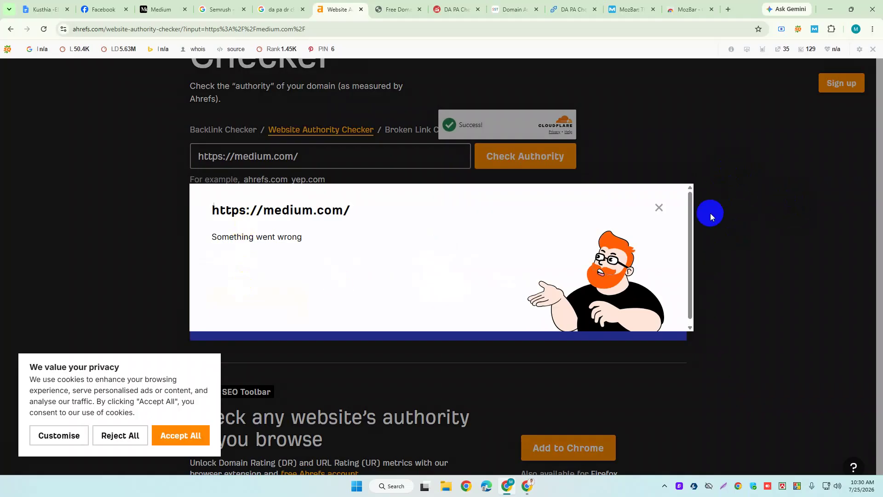
{"action": "left_click", "coordinate": [659, 208]}
{"action": "left_click", "coordinate": [306, 155]}
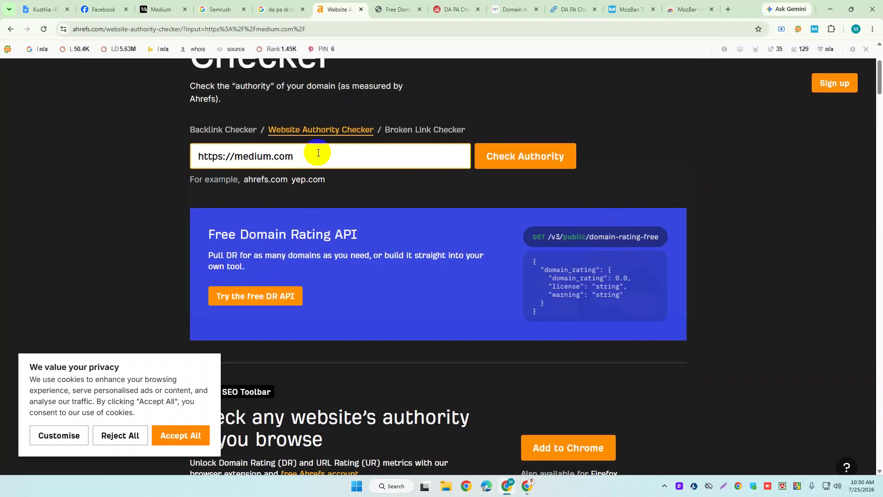
{"action": "left_click", "coordinate": [499, 159]}
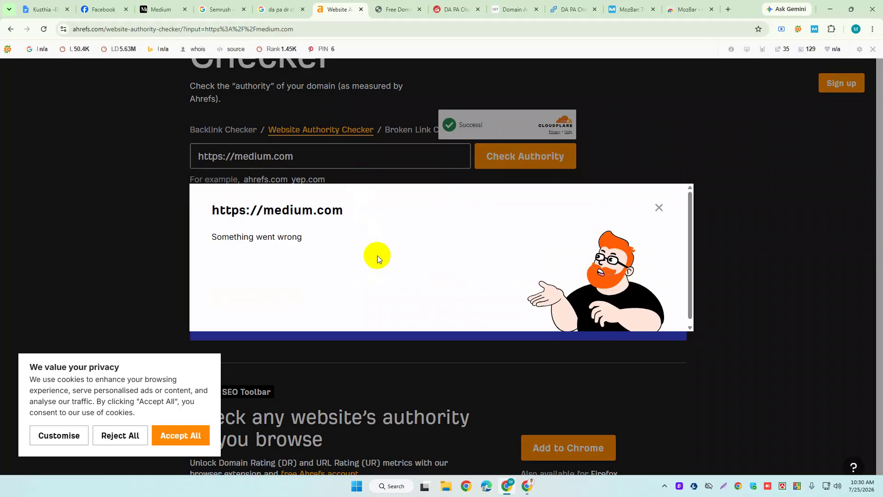
{"action": "left_click", "coordinate": [658, 207]}
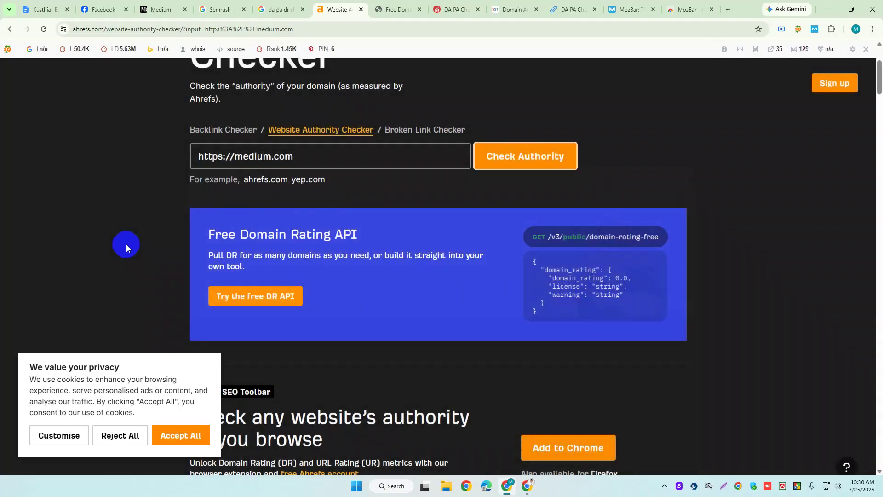
{"action": "left_click", "coordinate": [44, 29]}
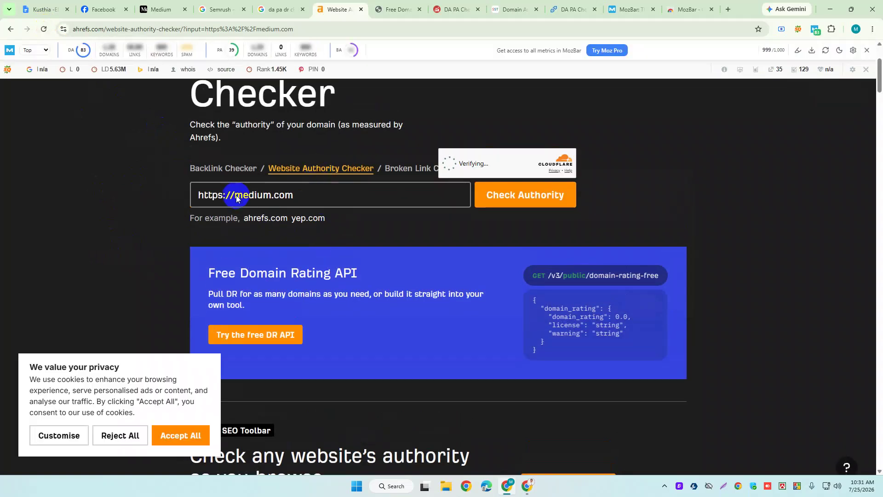
{"action": "left_click", "coordinate": [447, 165]}
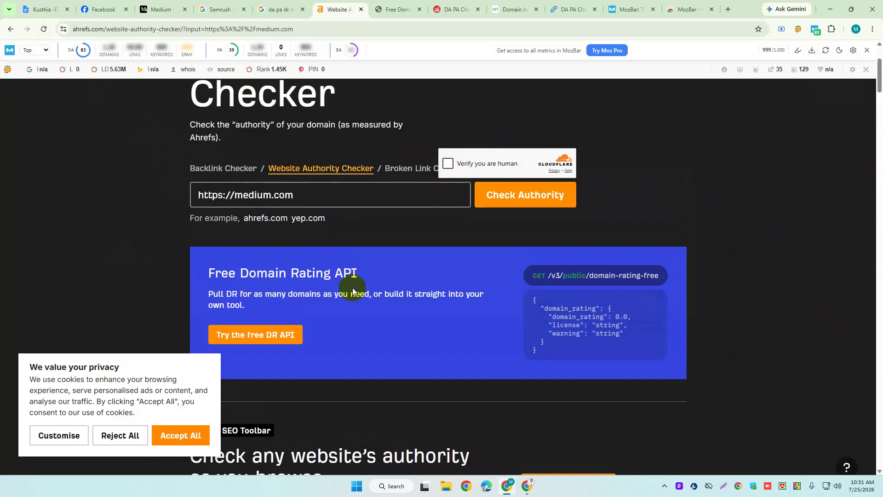
{"action": "left_click", "coordinate": [121, 435]}
{"action": "left_click", "coordinate": [449, 171]}
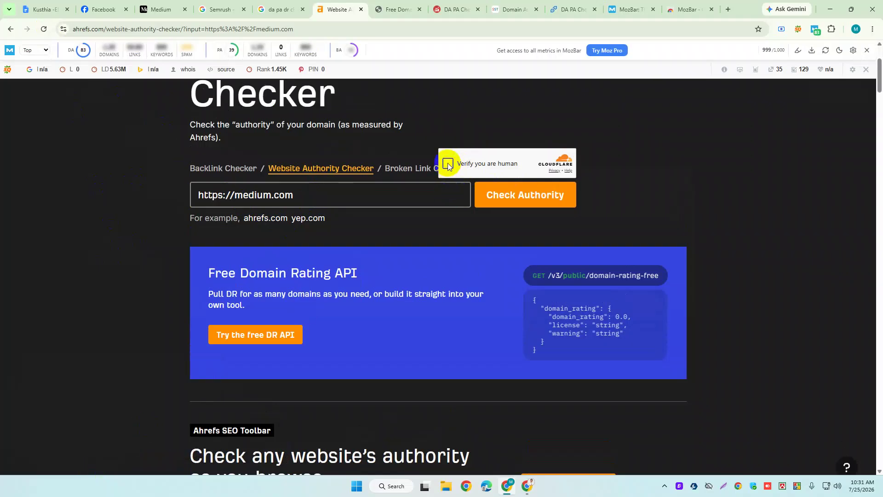
{"action": "left_click", "coordinate": [269, 334]}
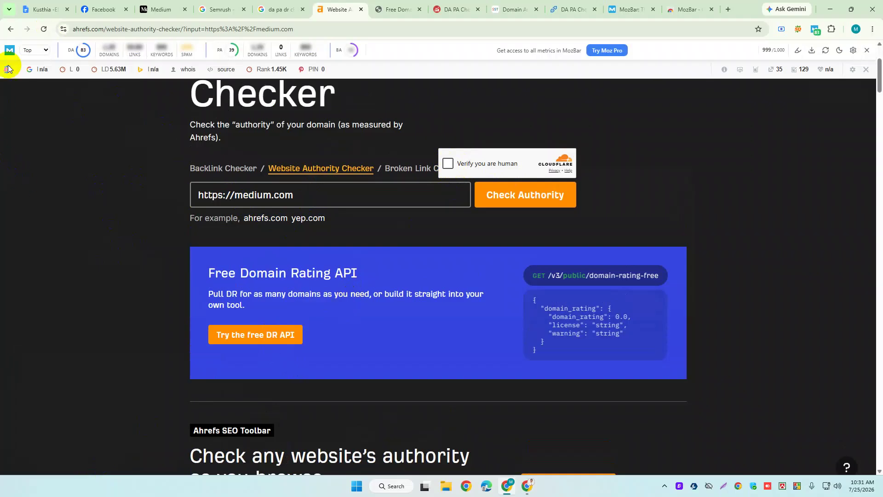
{"action": "left_click", "coordinate": [44, 30]}
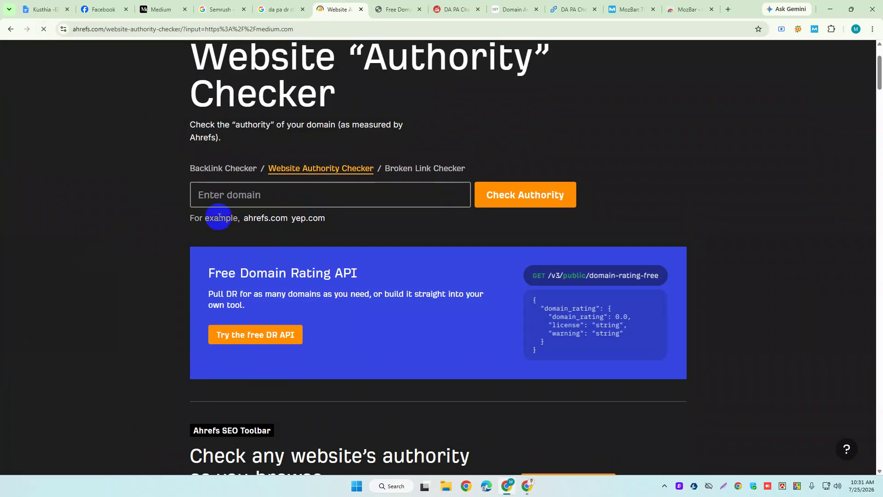
{"action": "left_click", "coordinate": [299, 244]}
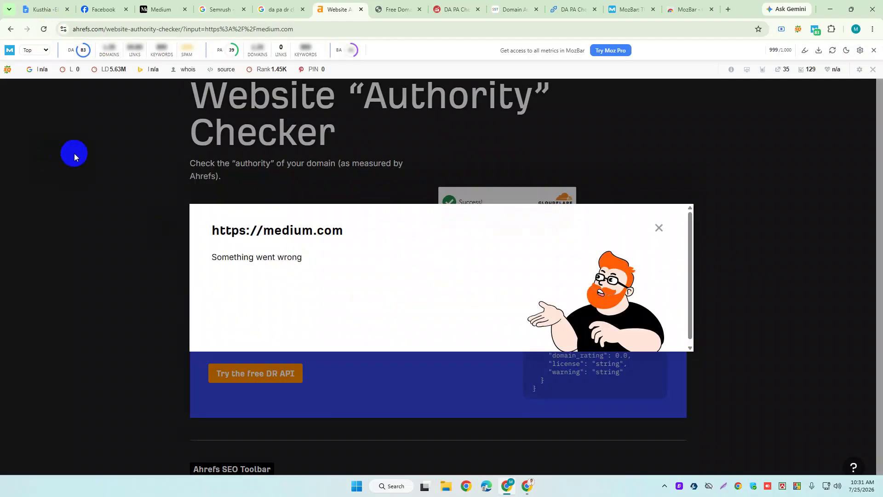
Examine the Domain Authority, spam and Page Authority metrics in MozBar, and dismiss the Ahrefs result dialog.
{"action": "mouse_move", "coordinate": [83, 51]}
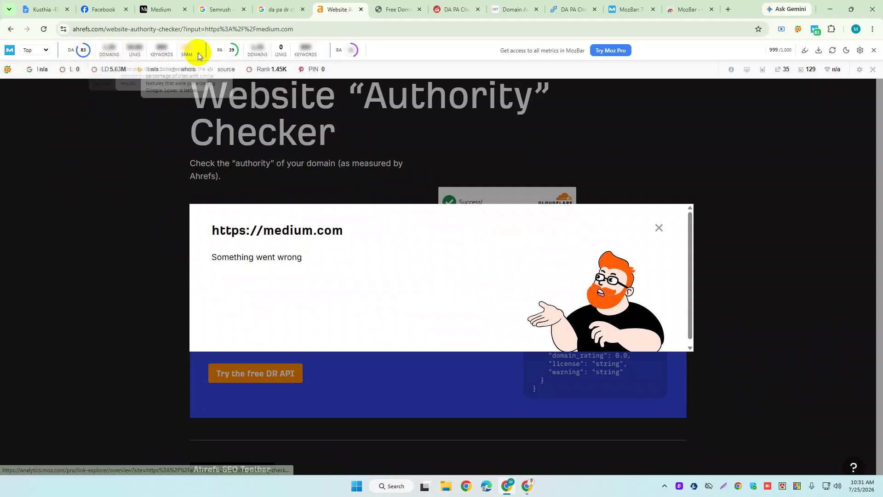
{"action": "mouse_move", "coordinate": [224, 51]}
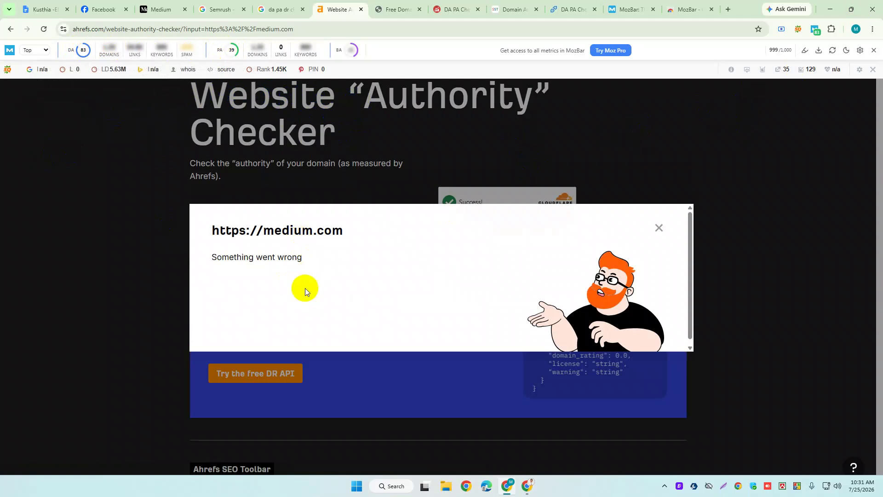
{"action": "left_click", "coordinate": [658, 227]}
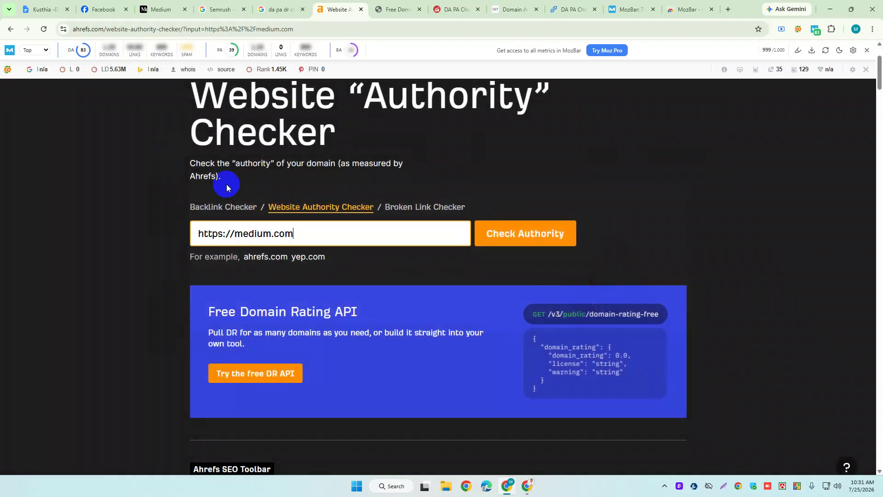
{"action": "scroll", "coordinate": [762, 110], "scroll_direction": "up", "scroll_amount": 3}
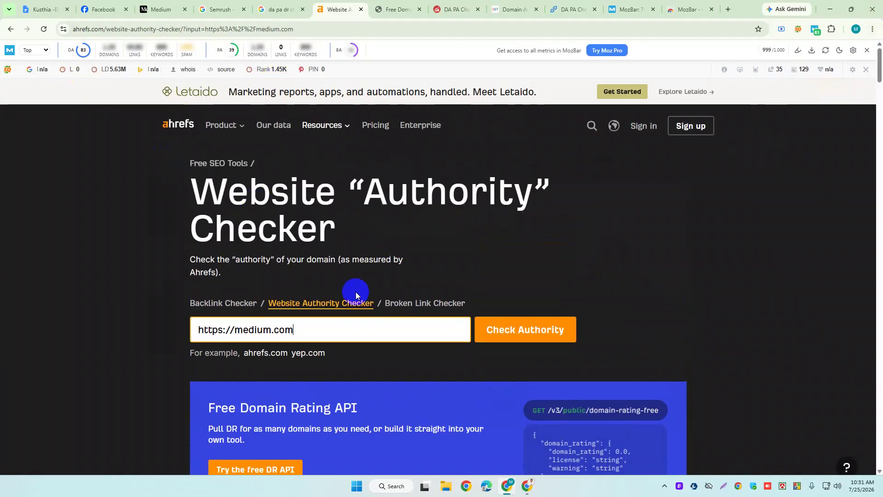
{"action": "key", "text": "Return"}
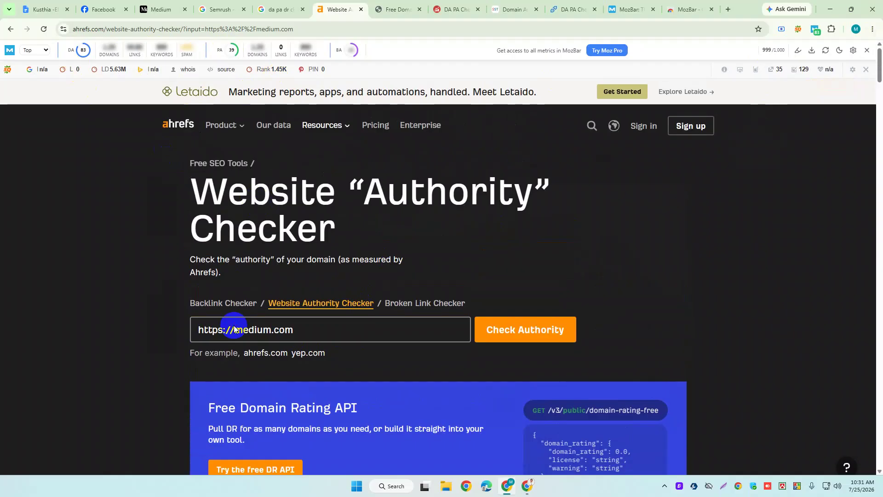
{"action": "left_click", "coordinate": [44, 29]}
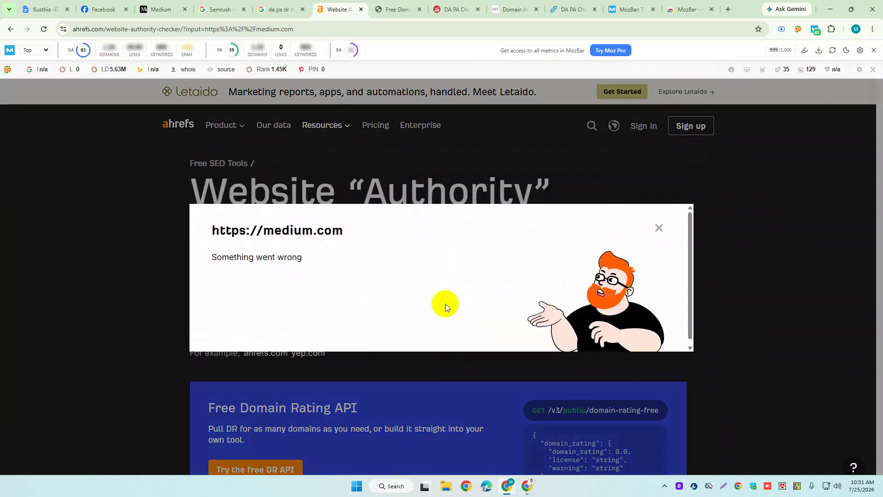
{"action": "left_click", "coordinate": [658, 228]}
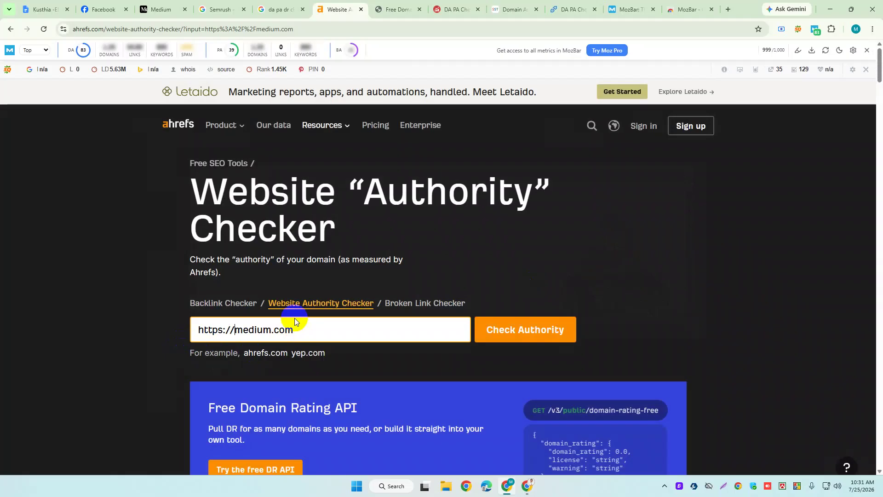
{"action": "key", "text": "BackSpace"}
{"action": "key", "text": "BackSpace"}
{"action": "key", "text": "BackSpace"}
{"action": "key", "text": "BackSpace"}
{"action": "key", "text": "BackSpace"}
{"action": "key", "text": "BackSpace"}
{"action": "key", "text": "BackSpace"}
{"action": "key", "text": "BackSpace"}
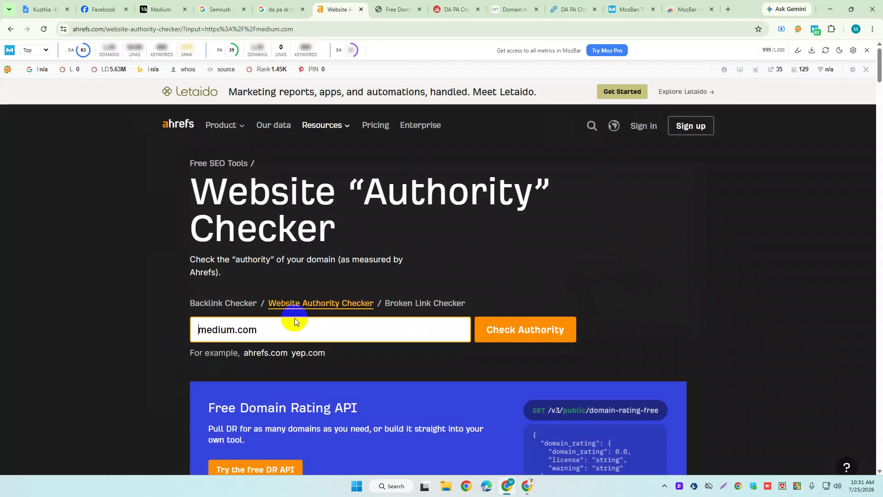
{"action": "left_click", "coordinate": [517, 334]}
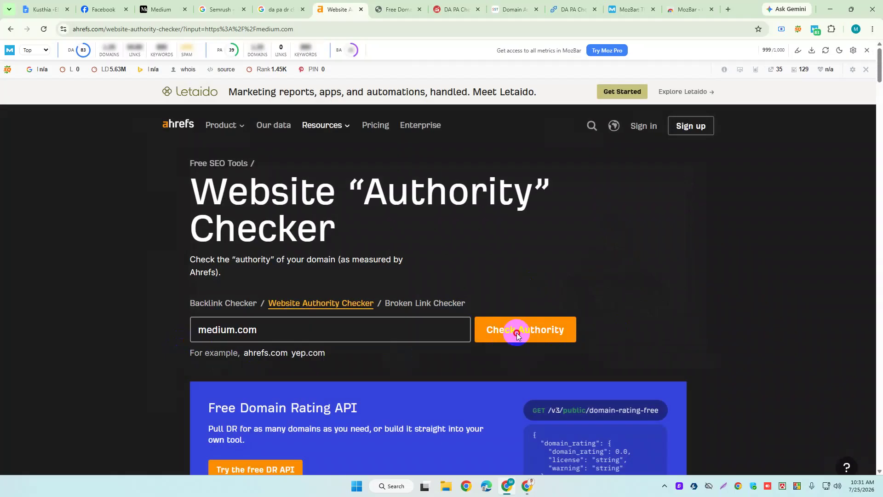
Examine the Ahrefs SEO Toolbar section and the website authority explanation on the checker page.
{"action": "scroll", "coordinate": [294, 331], "scroll_direction": "down", "scroll_amount": 3}
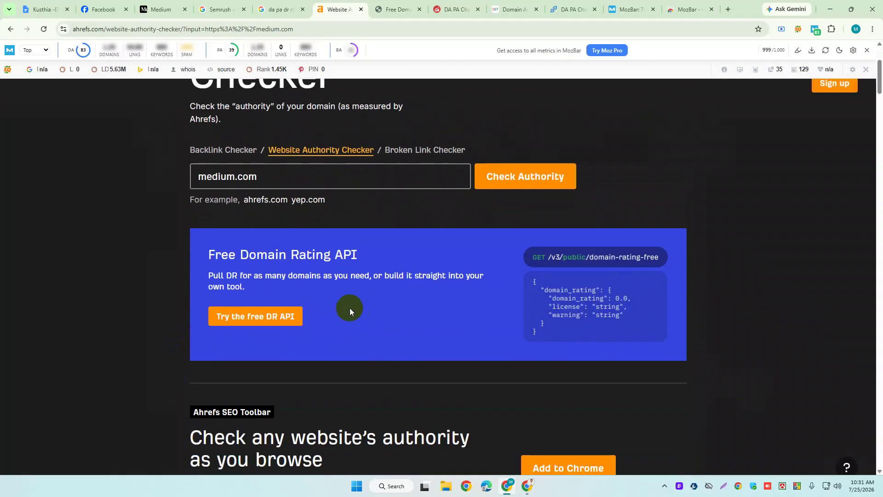
{"action": "scroll", "coordinate": [361, 319], "scroll_direction": "down", "scroll_amount": 6}
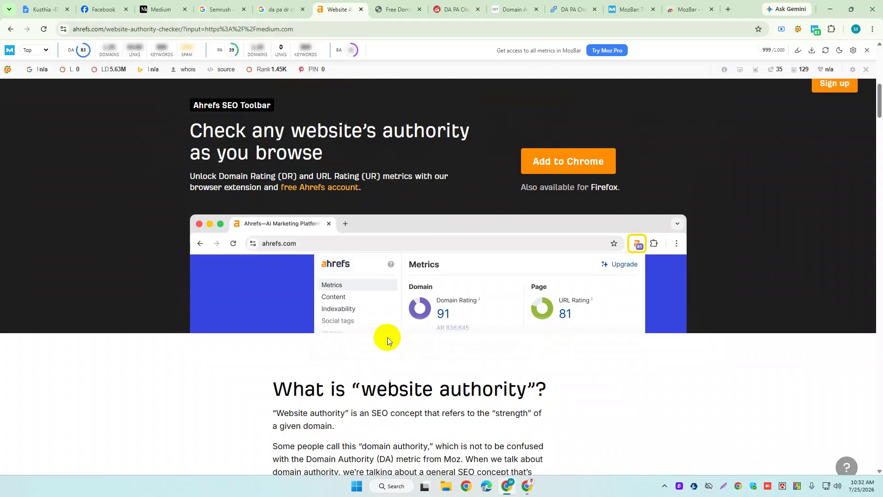
{"action": "scroll", "coordinate": [387, 338], "scroll_direction": "down", "scroll_amount": 3}
{"action": "scroll", "coordinate": [387, 340], "scroll_direction": "up", "scroll_amount": 2}
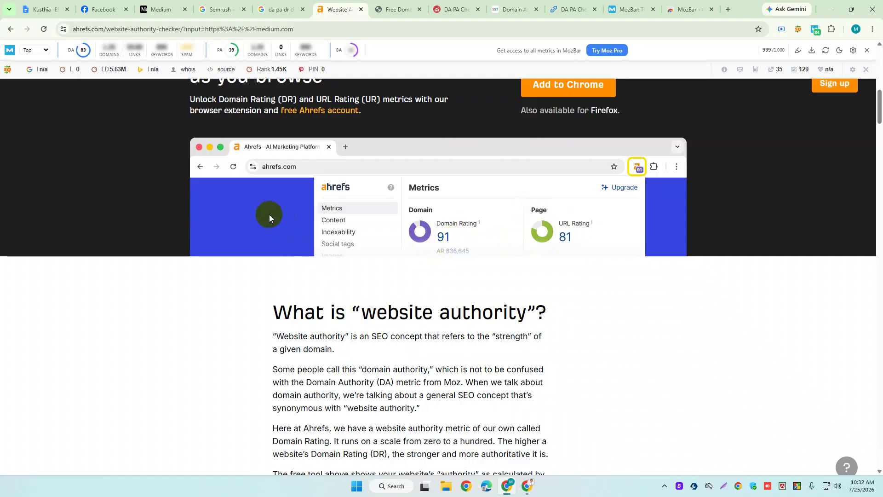
{"action": "scroll", "coordinate": [375, 167], "scroll_direction": "up", "scroll_amount": 10}
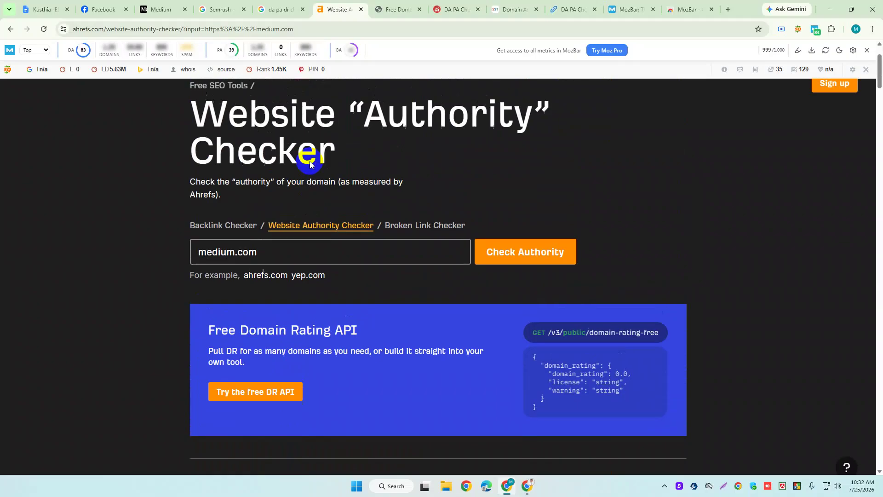
{"action": "scroll", "coordinate": [288, 205], "scroll_direction": "up", "scroll_amount": 2}
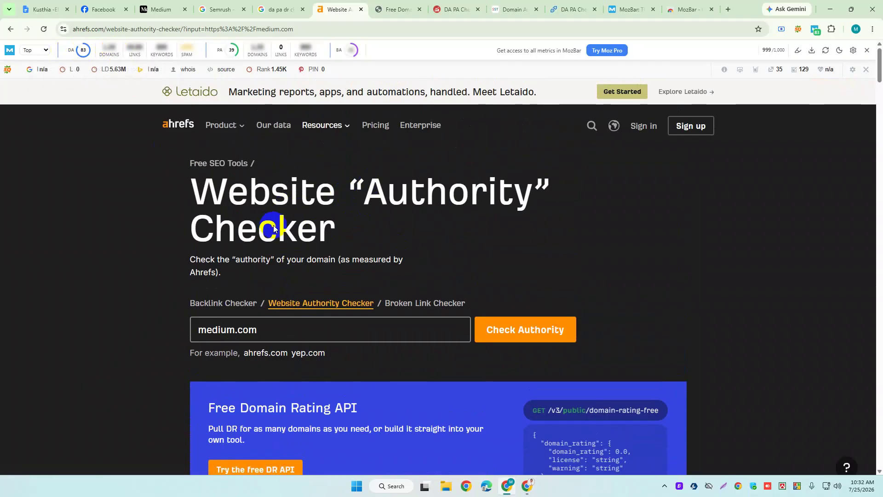
Reload the Medium homepage to load its MozBar metrics and compare the DA and PA with the SmallSEOTools result.
{"action": "left_click", "coordinate": [158, 4]}
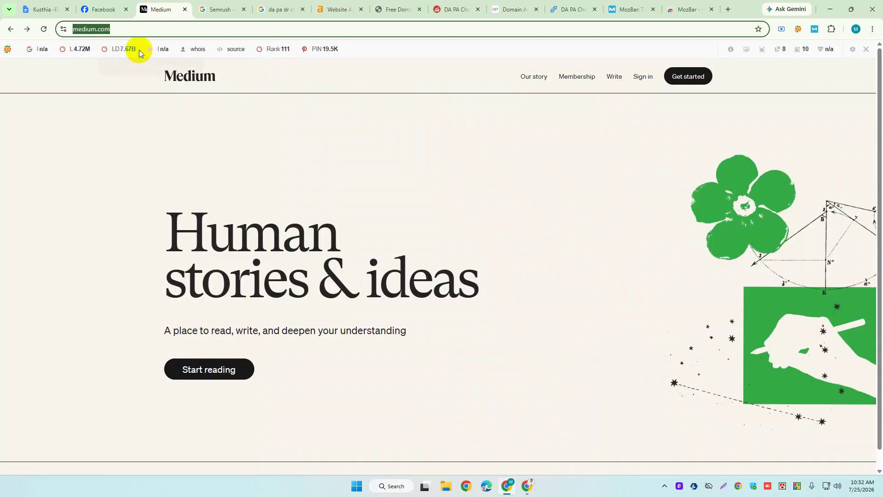
{"action": "left_click", "coordinate": [44, 29]}
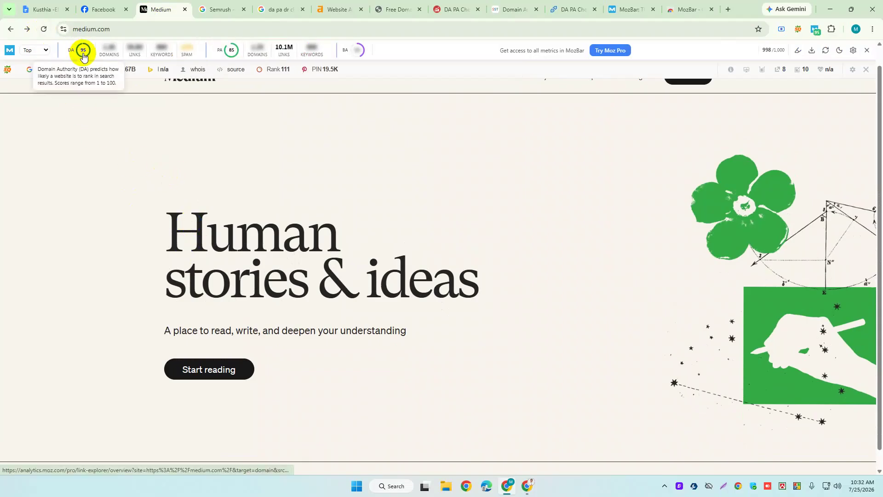
{"action": "left_click", "coordinate": [521, 4]}
{"action": "scroll", "coordinate": [293, 264], "scroll_direction": "down", "scroll_amount": 3}
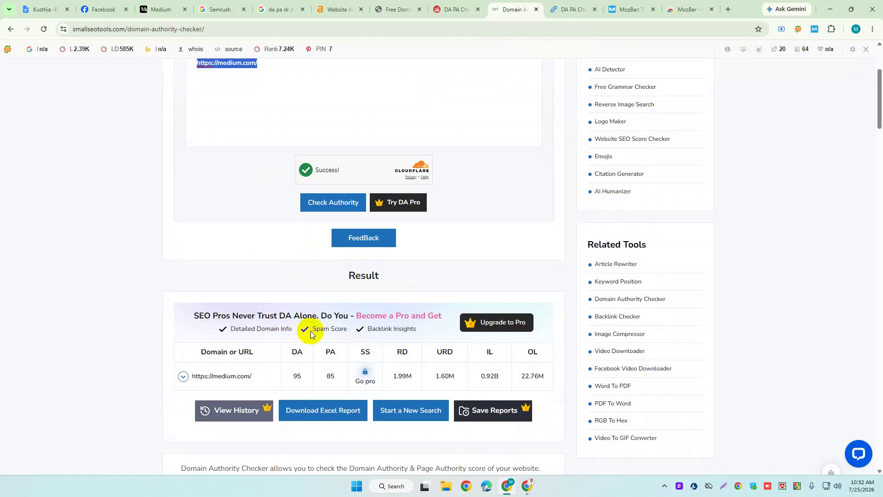
{"action": "scroll", "coordinate": [303, 361], "scroll_direction": "down", "scroll_amount": 2}
{"action": "left_click_drag", "start_coordinate": [292, 299], "coordinate": [305, 301]}
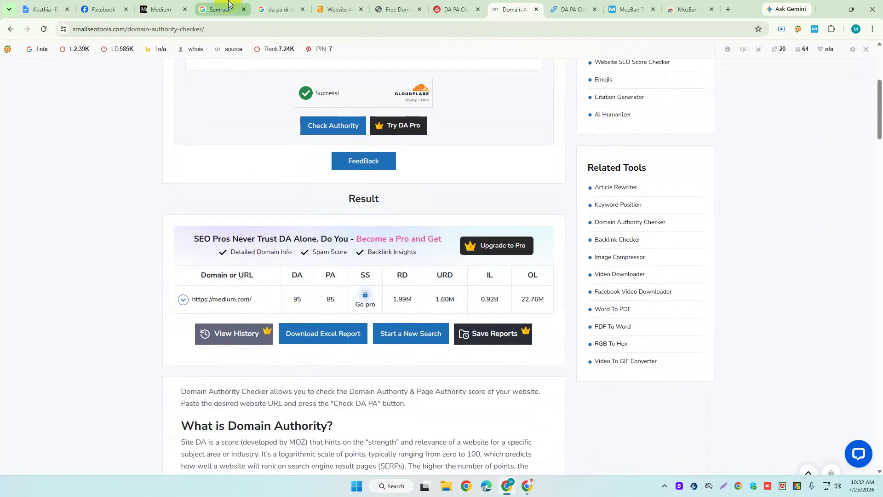
{"action": "left_click", "coordinate": [162, 9]}
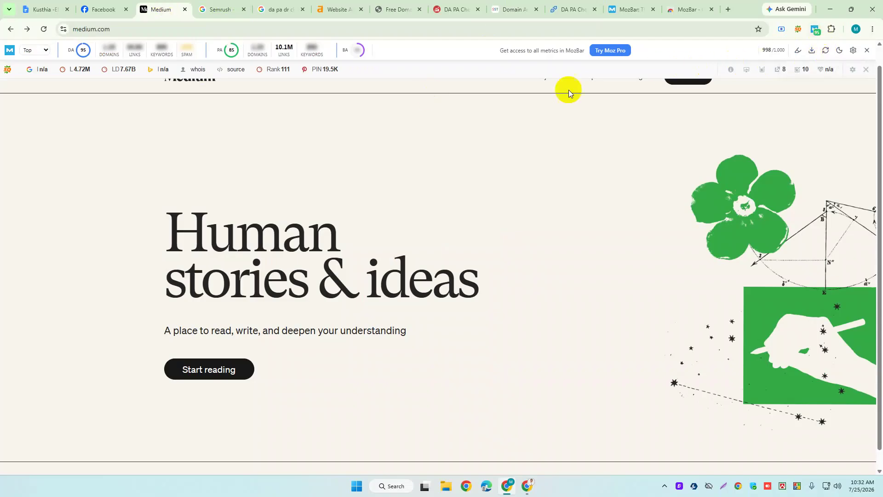
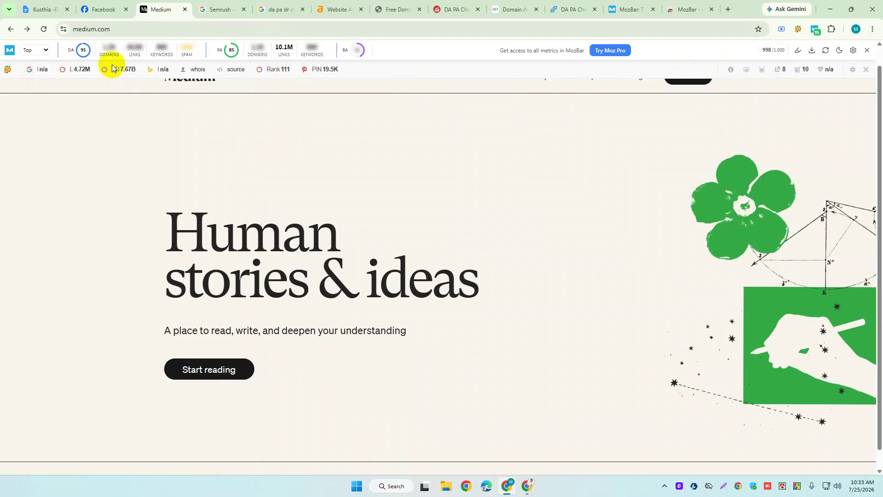
Copy the word Semrush from the tool list in the Google Docs document.
{"action": "left_click", "coordinate": [36, 4]}
{"action": "scroll", "coordinate": [199, 337], "scroll_direction": "down", "scroll_amount": 2}
{"action": "left_click", "coordinate": [215, 251]}
{"action": "left_click", "coordinate": [249, 253]}
{"action": "scroll", "coordinate": [245, 253], "scroll_direction": "down", "scroll_amount": 2}
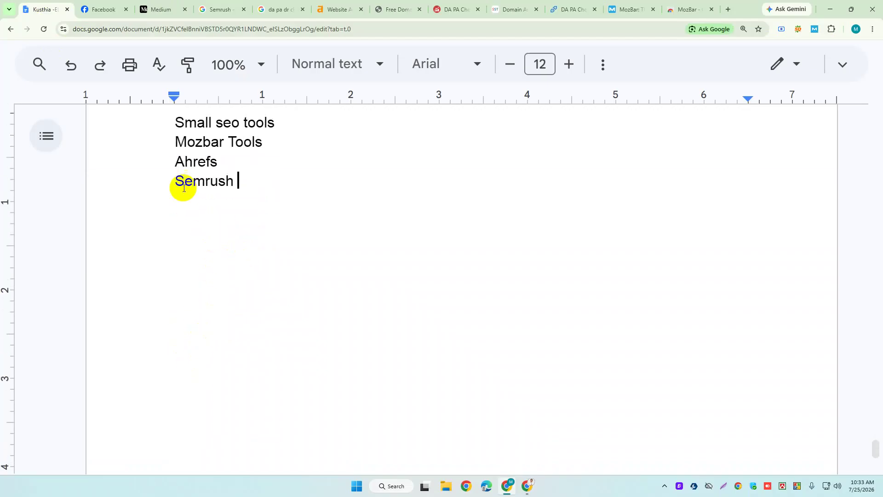
{"action": "left_click_drag", "start_coordinate": [174, 179], "coordinate": [233, 179]}
{"action": "right_click", "coordinate": [222, 182]}
{"action": "left_click", "coordinate": [262, 164]}
Search Google in a new tab for semrush da pa checker and open Semrush's Website Authority Checker result.
{"action": "key", "text": "ctrl+t"}
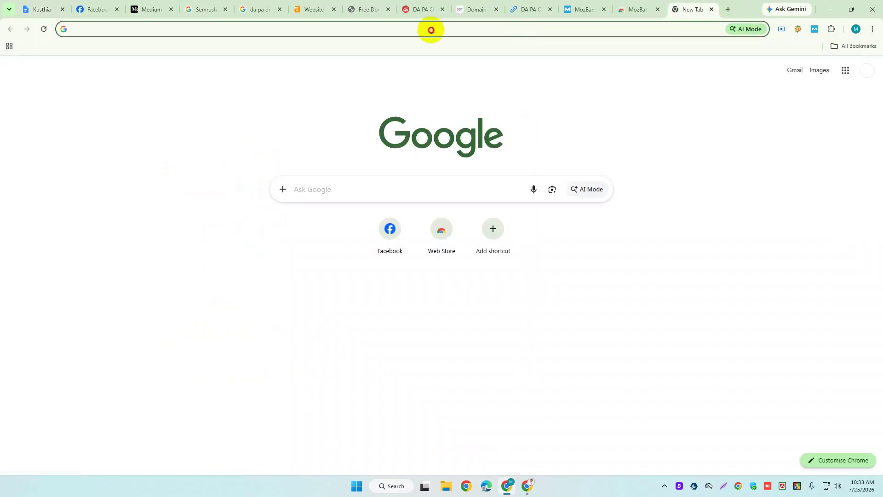
{"action": "left_click", "coordinate": [432, 29]}
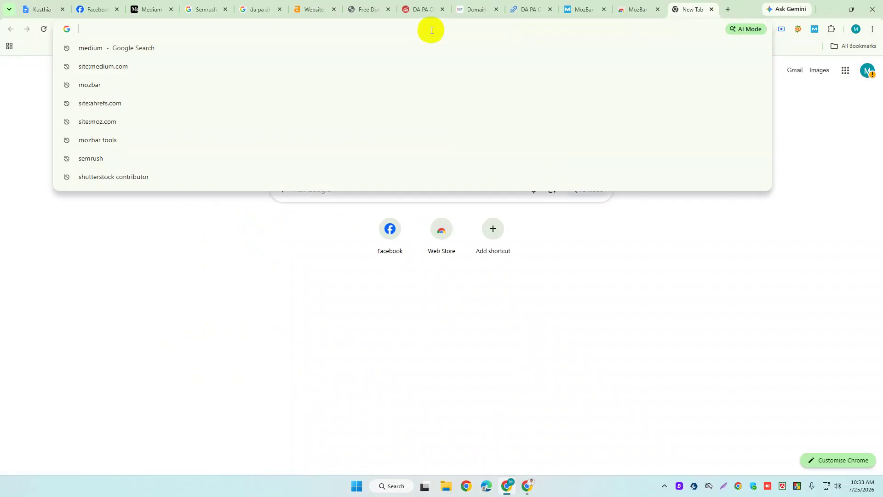
{"action": "type", "text": "Semrush "}
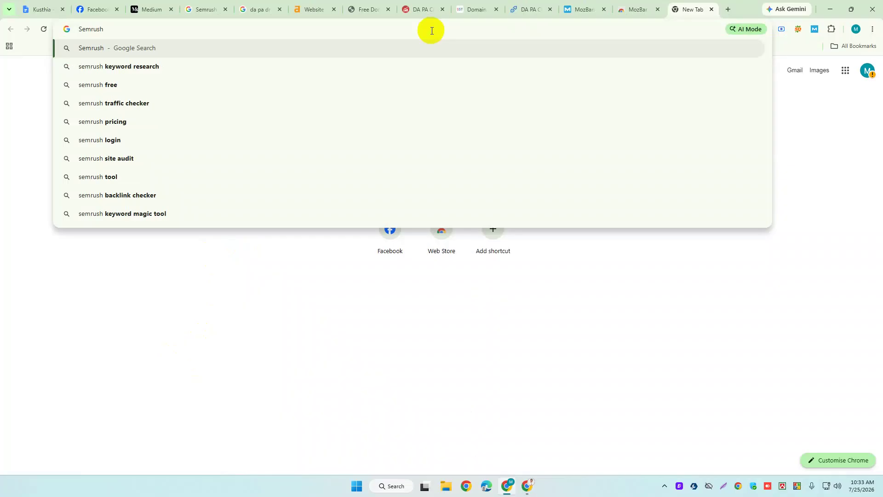
{"action": "type", "text": "DA"}
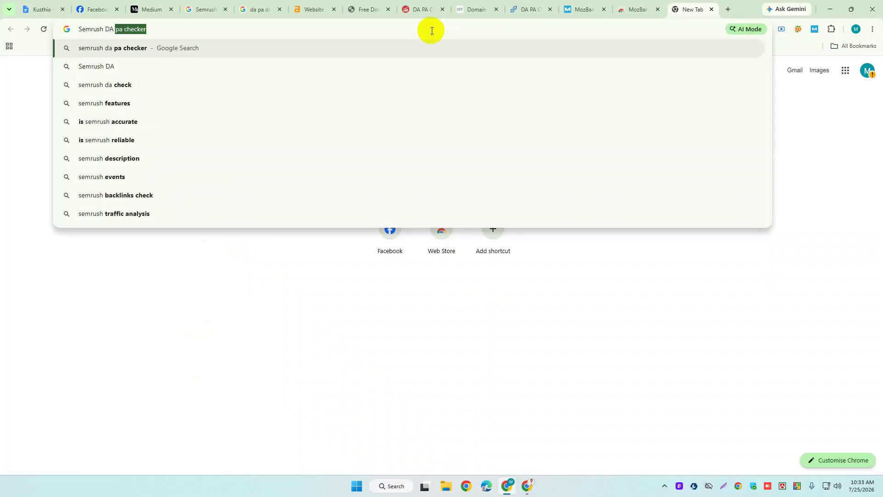
{"action": "key", "text": "Return"}
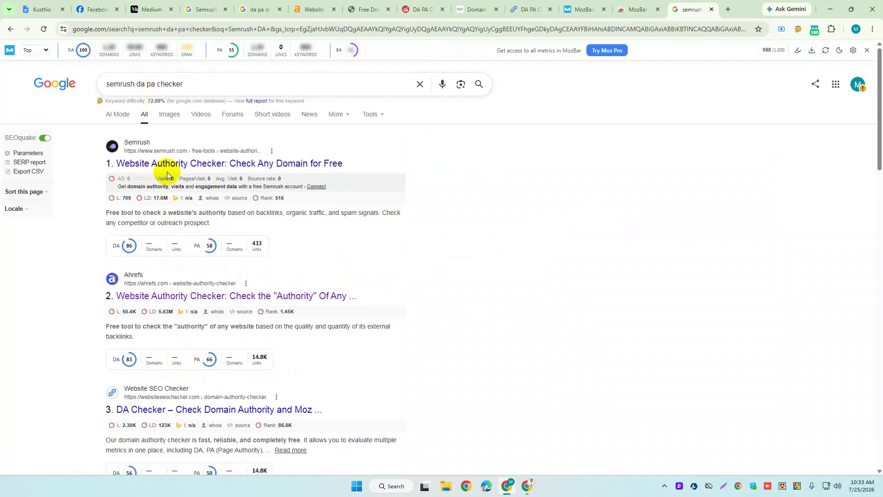
{"action": "middle_click", "coordinate": [148, 163]}
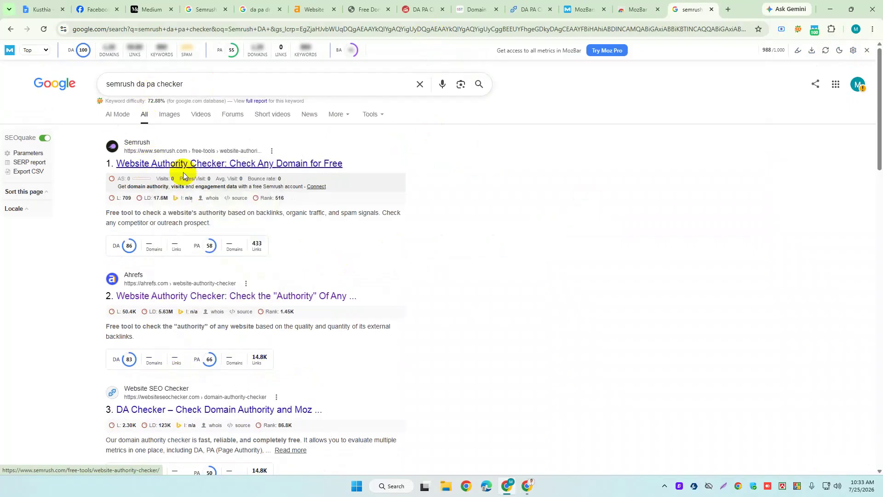
{"action": "left_click", "coordinate": [691, 9]}
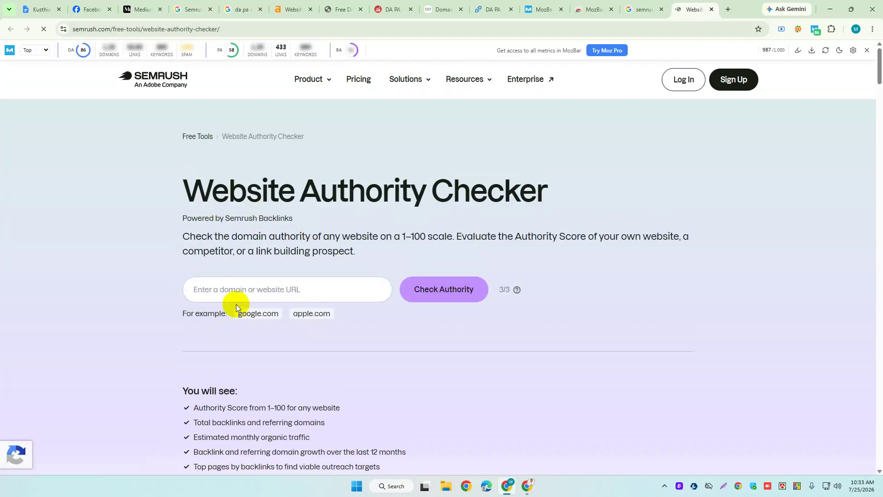
{"action": "left_click", "coordinate": [233, 290]}
{"action": "right_click", "coordinate": [238, 283]}
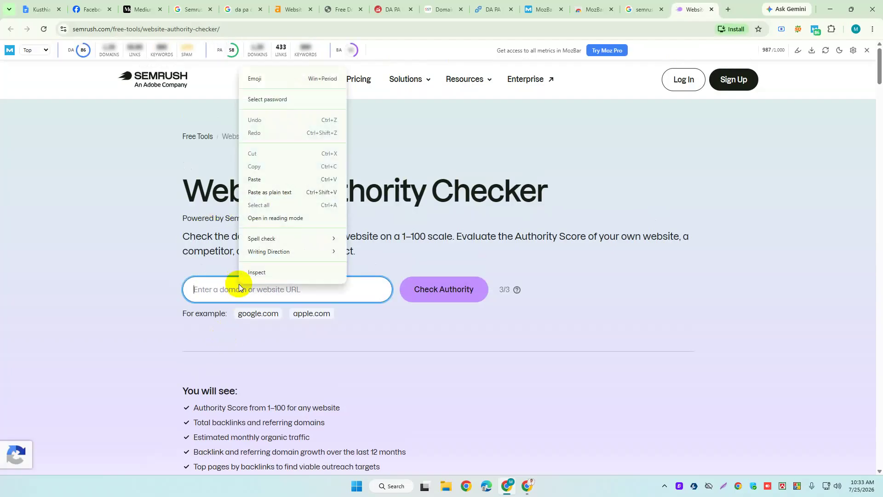
{"action": "left_click", "coordinate": [260, 180]}
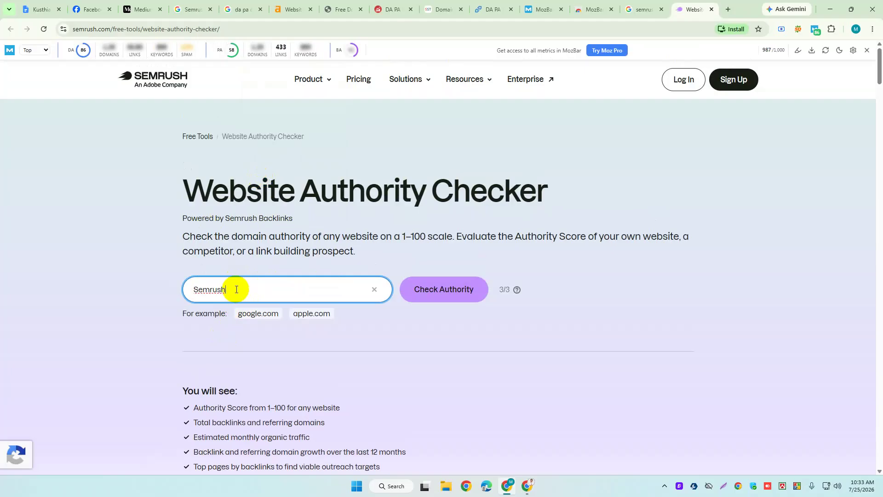
{"action": "left_click_drag", "start_coordinate": [236, 289], "coordinate": [186, 291]}
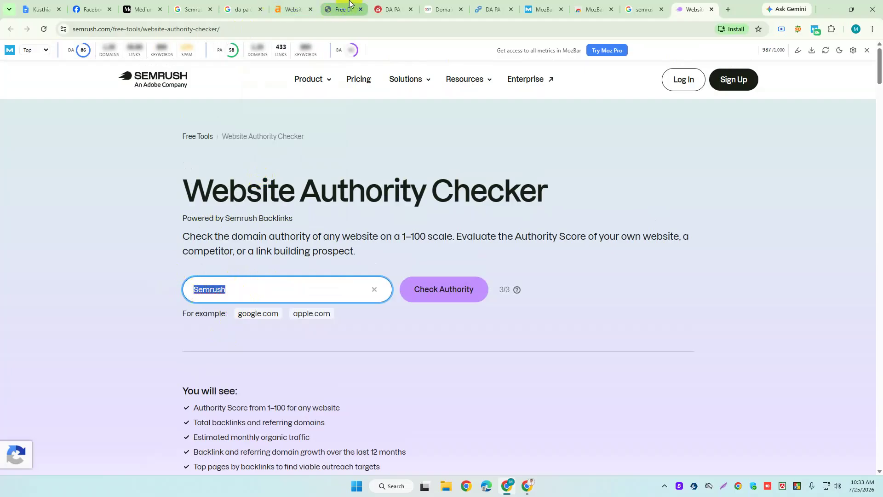
Copy the medium.com address from the open Medium page and return to the Semrush Website Authority Checker.
{"action": "left_click", "coordinate": [120, 6]}
{"action": "left_click", "coordinate": [112, 29]}
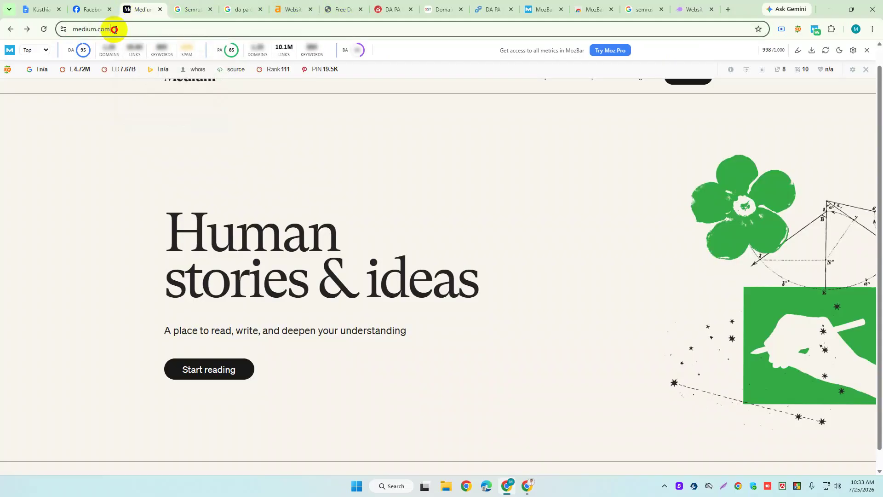
{"action": "right_click", "coordinate": [87, 30]}
{"action": "left_click", "coordinate": [117, 113]}
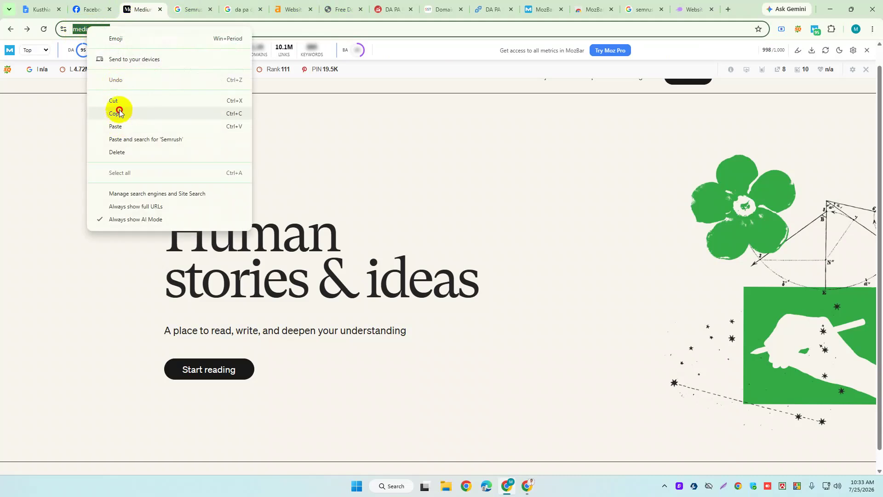
{"action": "left_click", "coordinate": [694, 5]}
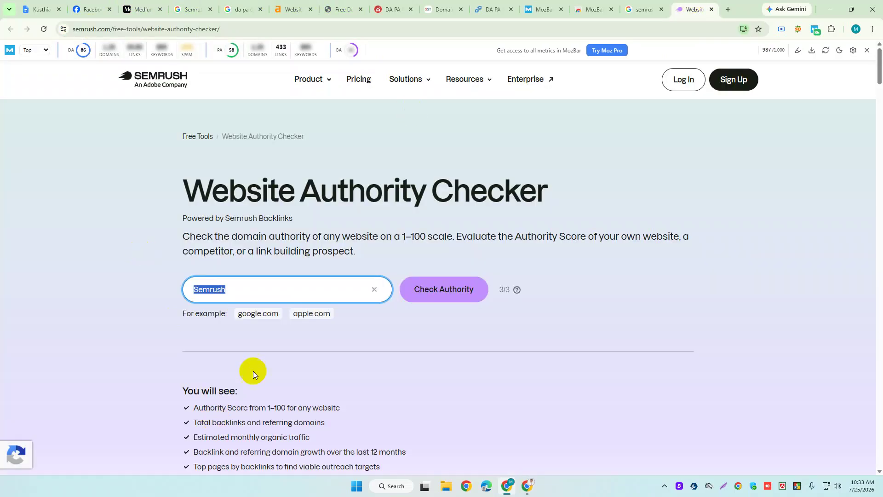
{"action": "left_click", "coordinate": [231, 283]}
{"action": "double_click", "coordinate": [217, 288]}
{"action": "left_click", "coordinate": [238, 287]}
{"action": "right_click", "coordinate": [239, 283]}
{"action": "left_click", "coordinate": [239, 294]}
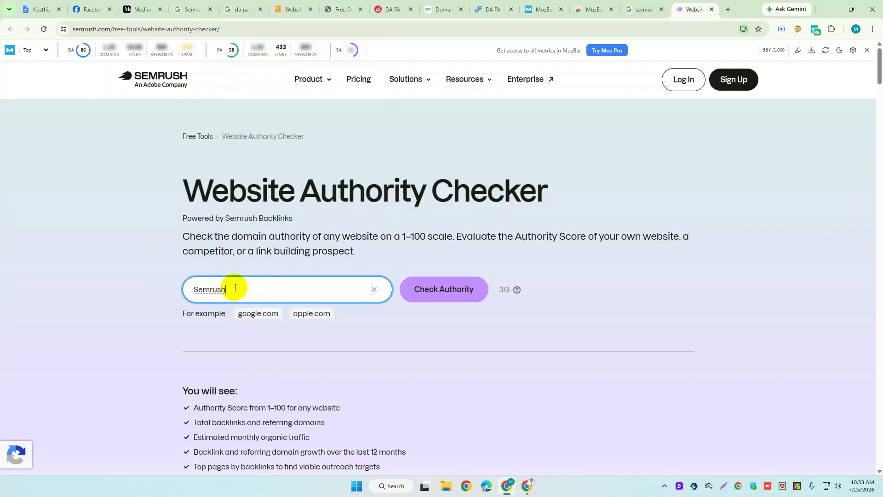
{"action": "left_click_drag", "start_coordinate": [232, 288], "coordinate": [178, 289]}
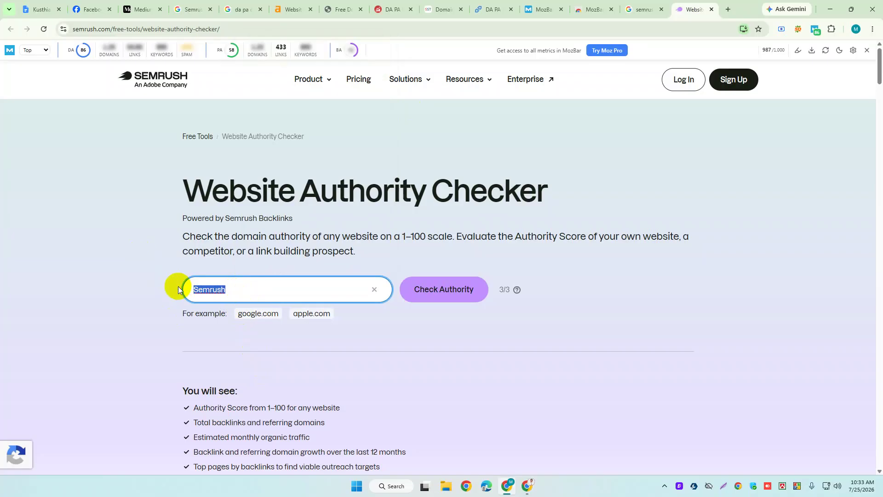
{"action": "key", "text": "ctrl+v"}
{"action": "key", "text": "BackSpace"}
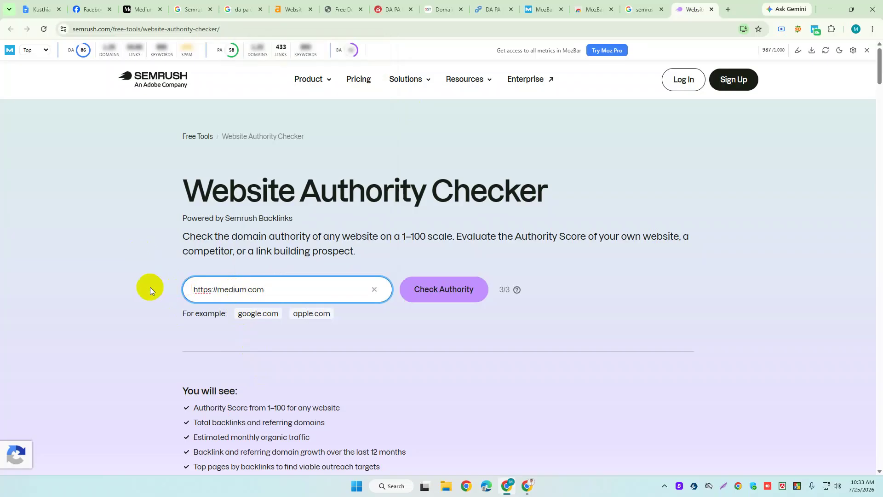
{"action": "left_click", "coordinate": [435, 284]}
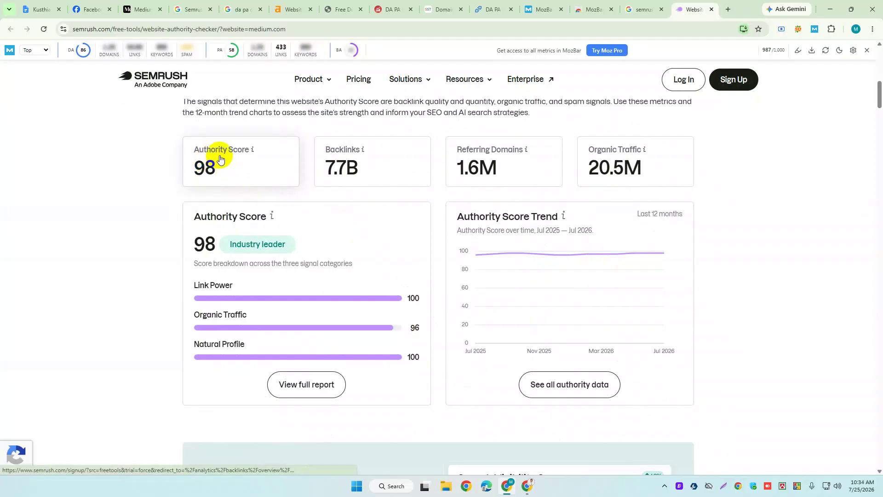
Examine the Website Authority Overview for medium.com, dismissing the AI Visibility Toolkit promotion opened from the Authority Score.
{"action": "left_click", "coordinate": [223, 170]}
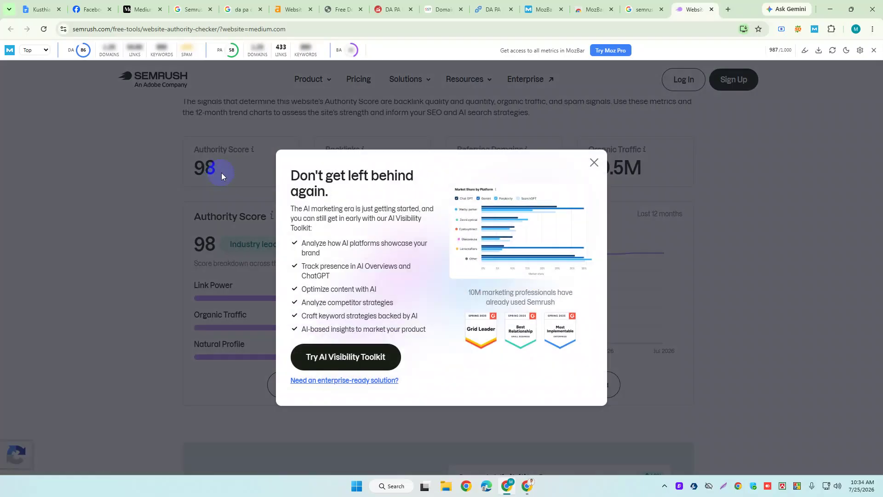
{"action": "left_click", "coordinate": [594, 162]}
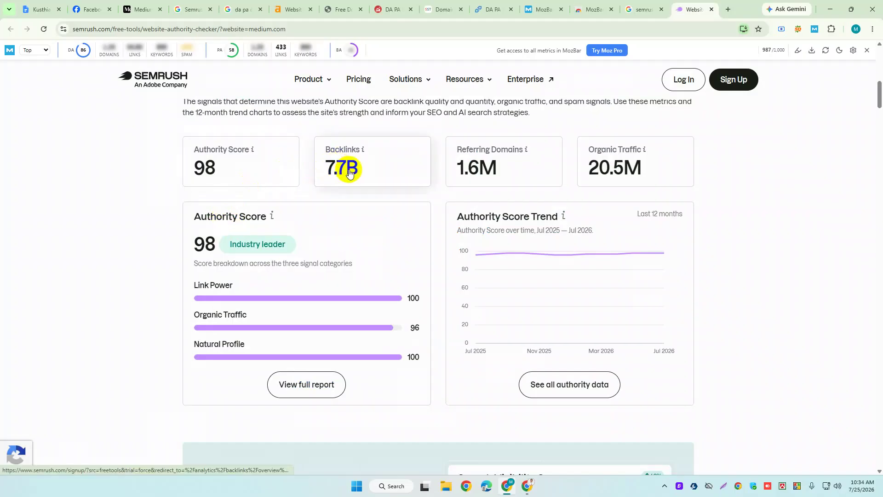
{"action": "scroll", "coordinate": [349, 178], "scroll_direction": "up", "scroll_amount": 5}
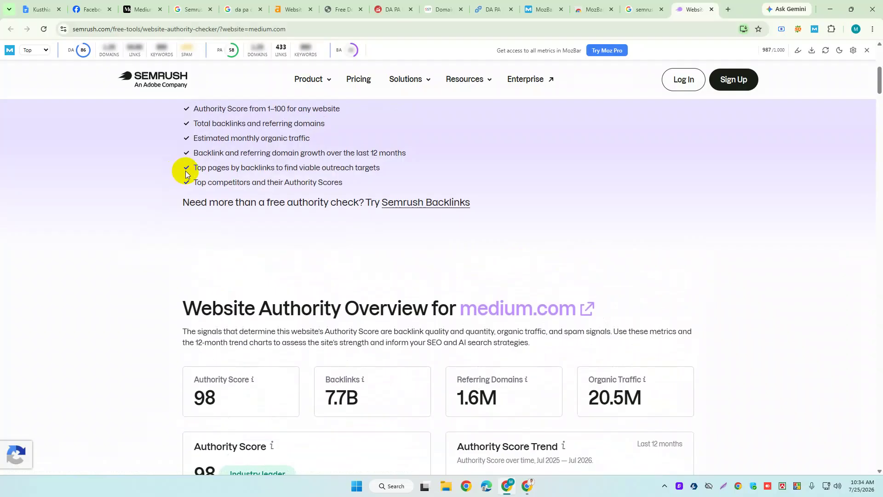
{"action": "scroll", "coordinate": [188, 170], "scroll_direction": "up", "scroll_amount": 6}
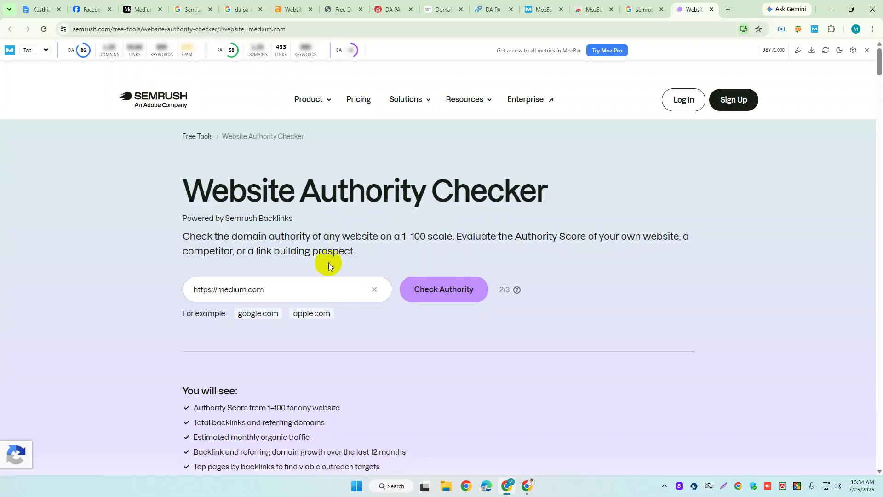
{"action": "scroll", "coordinate": [328, 263], "scroll_direction": "down", "scroll_amount": 7}
{"action": "left_click_drag", "start_coordinate": [178, 224], "coordinate": [452, 232]}
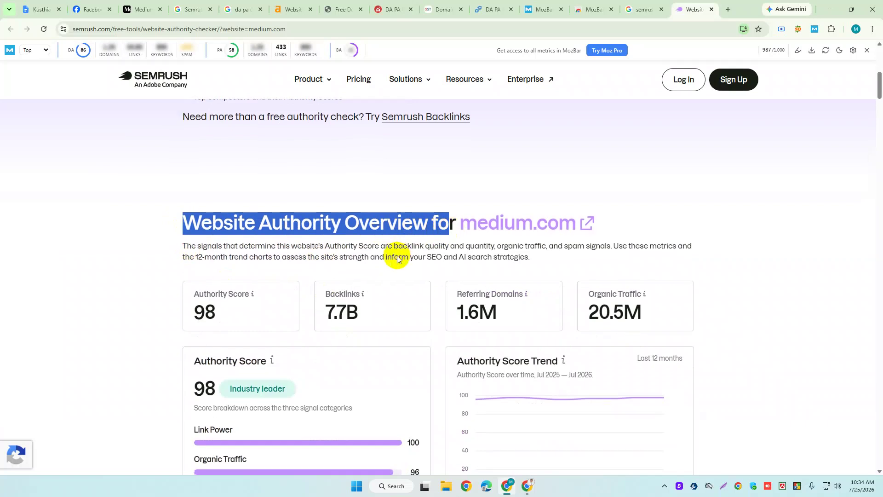
{"action": "scroll", "coordinate": [395, 260], "scroll_direction": "down", "scroll_amount": 3}
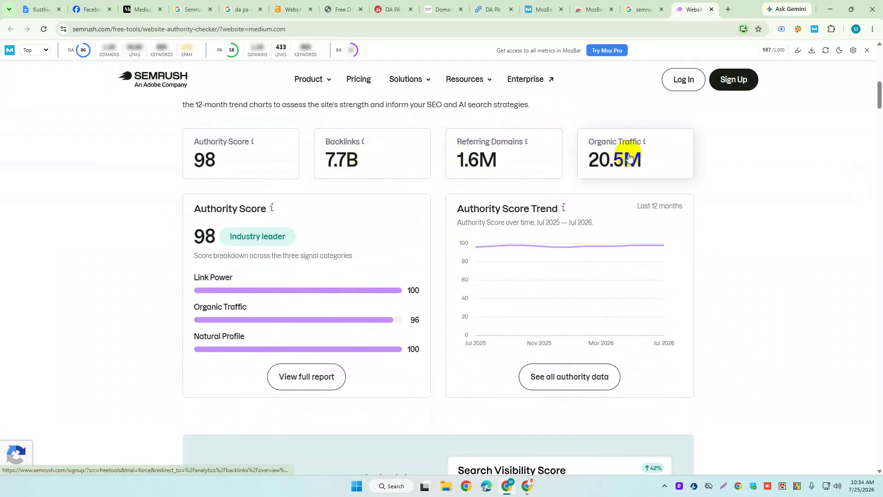
Examine the report's backlink trends, Top Pages by Backlinks and Top Competitors by Authority Score sections.
{"action": "scroll", "coordinate": [553, 194], "scroll_direction": "down", "scroll_amount": 6}
{"action": "scroll", "coordinate": [553, 191], "scroll_direction": "down", "scroll_amount": 5}
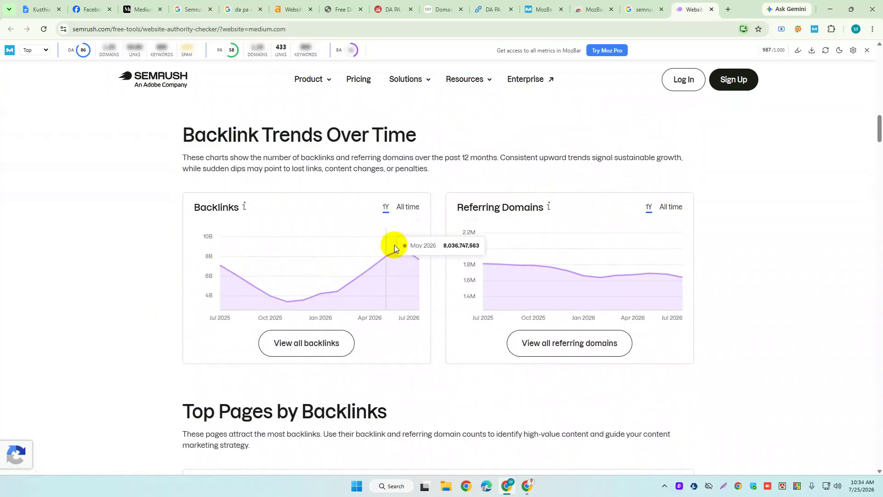
{"action": "scroll", "coordinate": [388, 337], "scroll_direction": "down", "scroll_amount": 1}
{"action": "scroll", "coordinate": [388, 334], "scroll_direction": "down", "scroll_amount": 6}
{"action": "scroll", "coordinate": [317, 301], "scroll_direction": "up", "scroll_amount": 2}
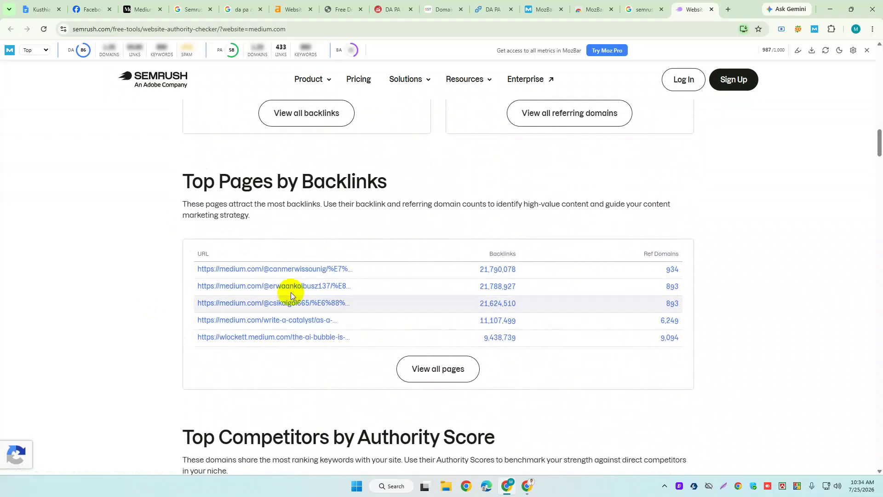
{"action": "left_click_drag", "start_coordinate": [173, 186], "coordinate": [377, 181]}
{"action": "scroll", "coordinate": [295, 275], "scroll_direction": "down", "scroll_amount": 5}
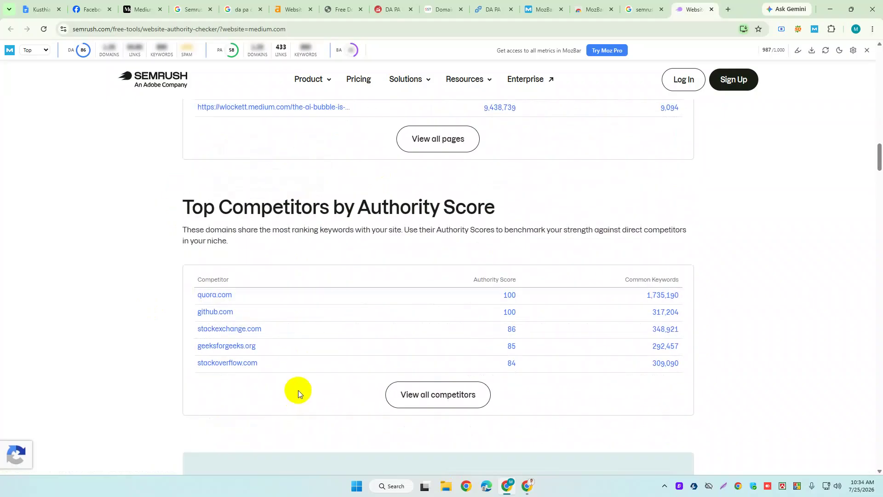
{"action": "left_click_drag", "start_coordinate": [182, 199], "coordinate": [499, 213]}
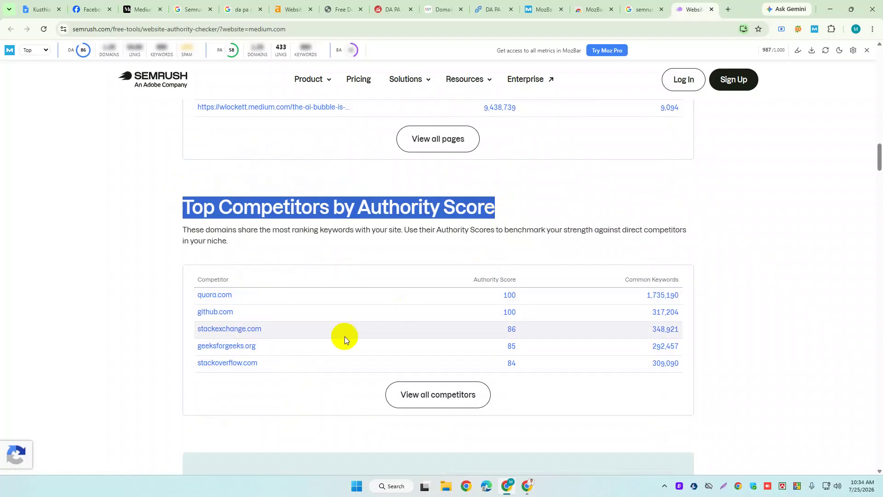
{"action": "scroll", "coordinate": [203, 224], "scroll_direction": "down", "scroll_amount": 2}
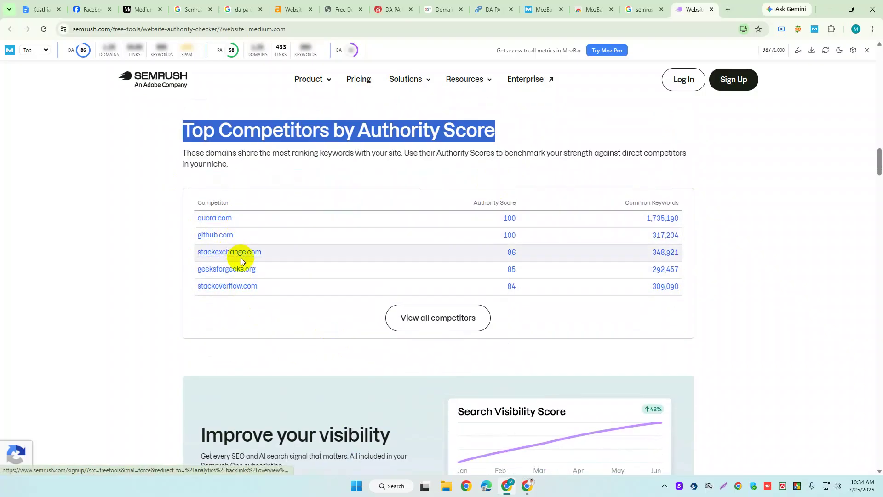
{"action": "scroll", "coordinate": [258, 206], "scroll_direction": "down", "scroll_amount": 13}
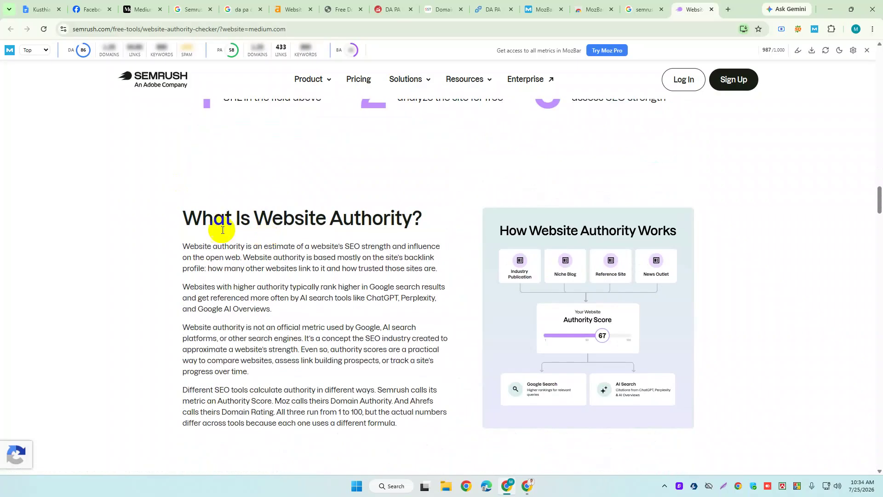
{"action": "scroll", "coordinate": [377, 212], "scroll_direction": "up", "scroll_amount": 13}
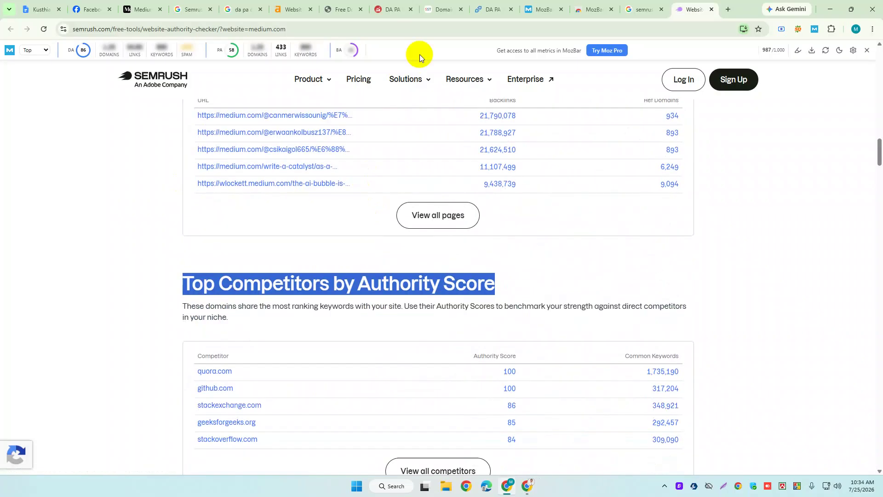
Add SEOquake on a new line below Semrush in the document's tool list and copy it.
{"action": "left_click", "coordinate": [34, 9]}
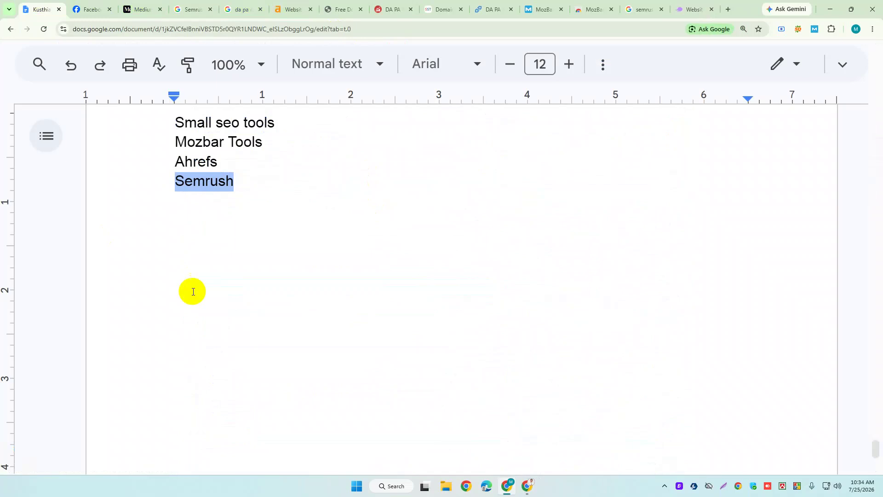
{"action": "left_click", "coordinate": [246, 183]}
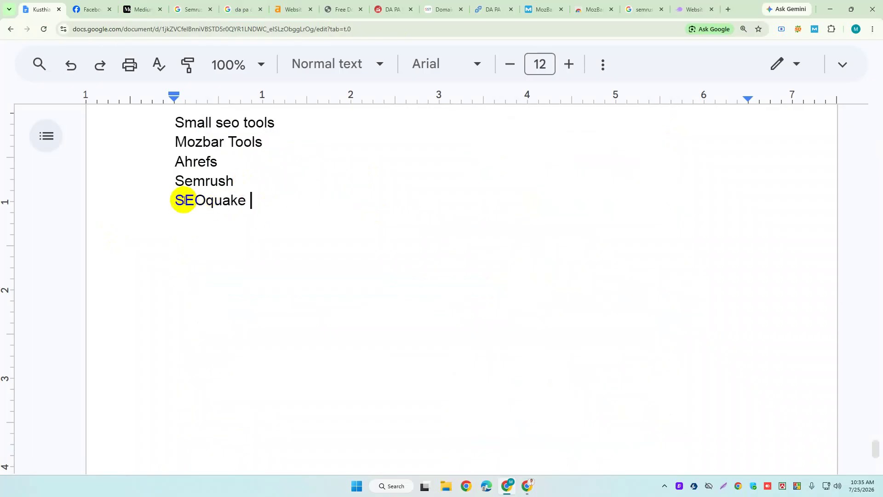
{"action": "left_click_drag", "start_coordinate": [173, 200], "coordinate": [256, 204]}
{"action": "right_click", "coordinate": [243, 201]}
{"action": "left_click", "coordinate": [312, 164]}
Look up SEOquake in a new tab, open its Chrome Web Store listing, and return to the tool list document.
{"action": "left_click", "coordinate": [727, 9]}
{"action": "right_click", "coordinate": [455, 31]}
{"action": "left_click", "coordinate": [522, 124]}
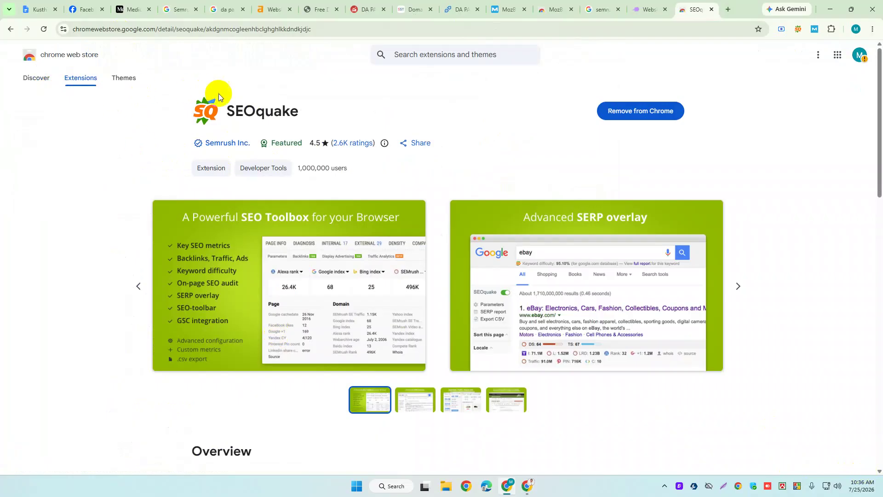
{"action": "left_click", "coordinate": [38, 9]}
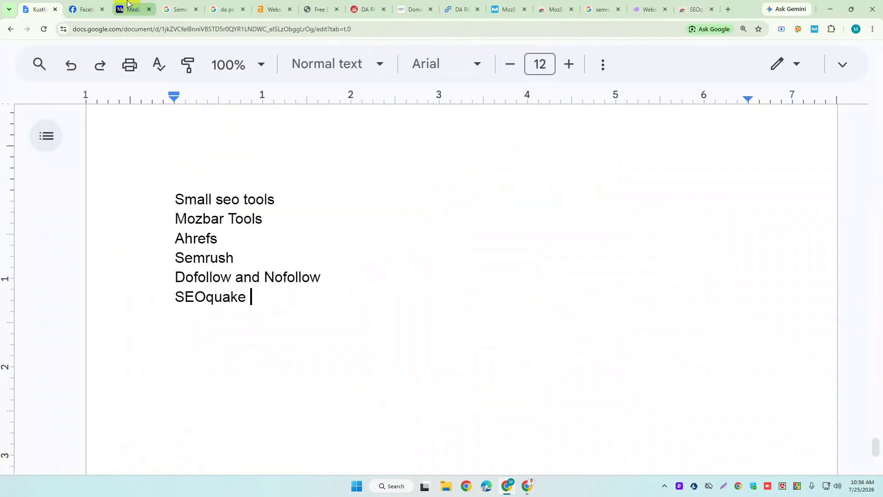
Switch to the medium.com homepage, close the SEOquake bar on it and start the Get started registration.
{"action": "left_click", "coordinate": [129, 7]}
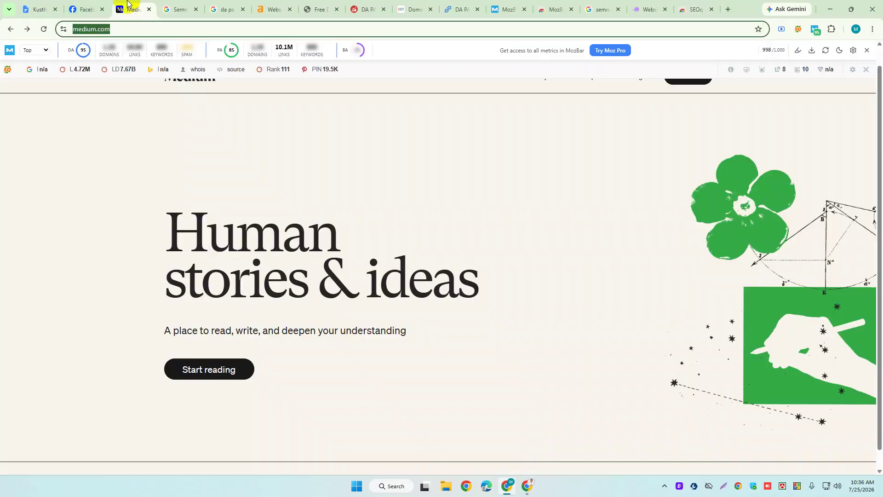
{"action": "left_click", "coordinate": [866, 69]}
{"action": "left_click", "coordinate": [782, 86]}
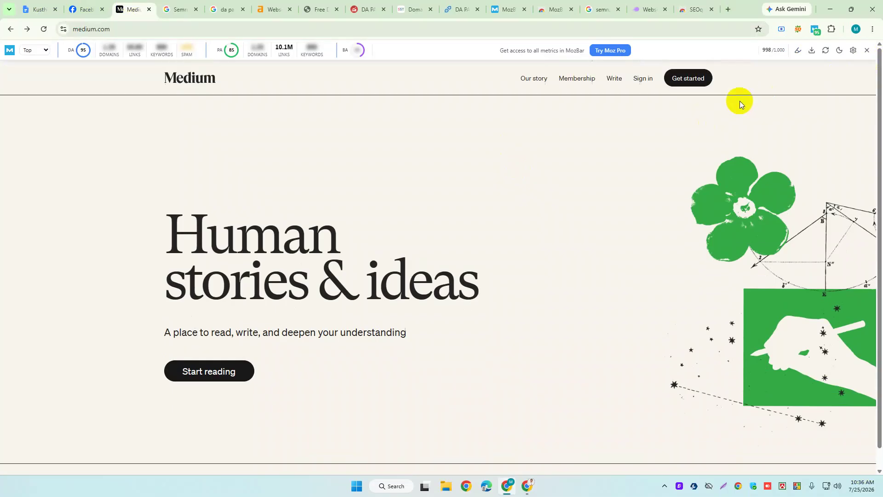
{"action": "left_click", "coordinate": [672, 84]}
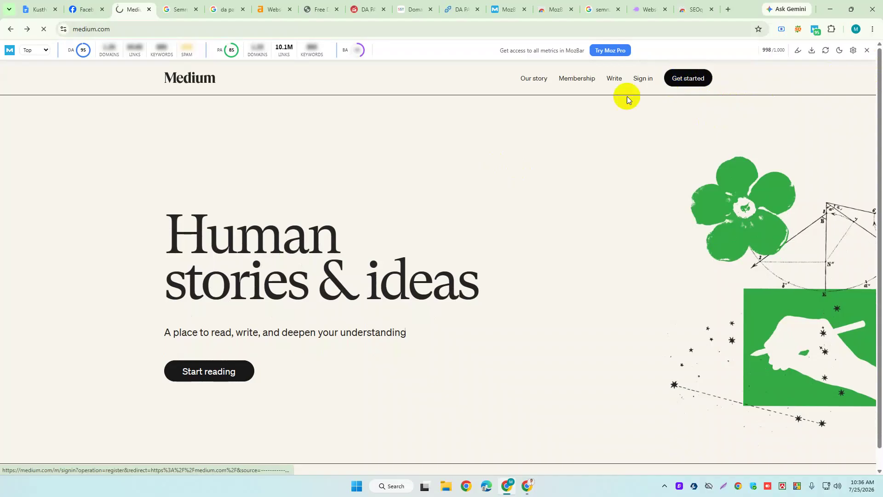
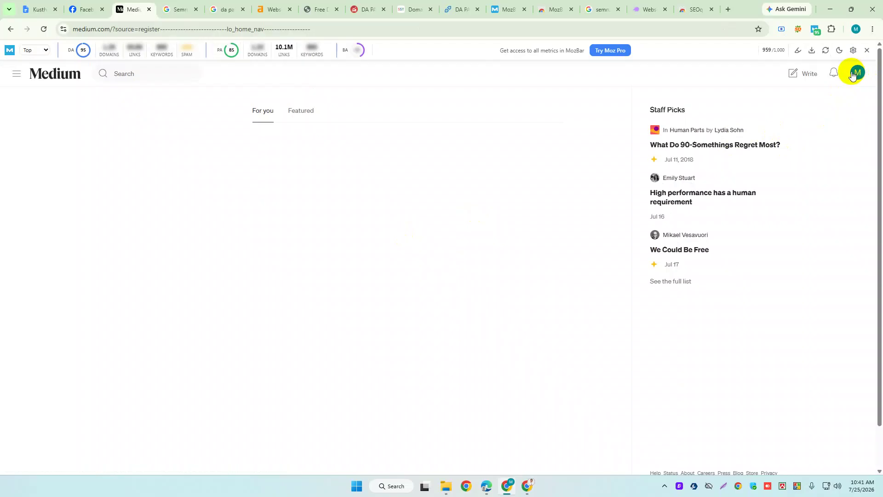
Reload the Medium home feed and display the Featured stories.
{"action": "left_click", "coordinate": [44, 28]}
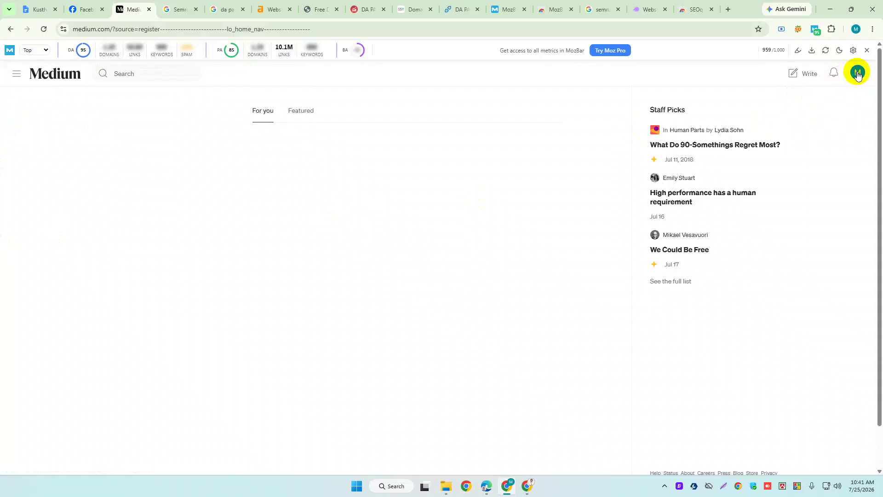
{"action": "left_click", "coordinate": [44, 29]}
{"action": "left_click", "coordinate": [57, 72]}
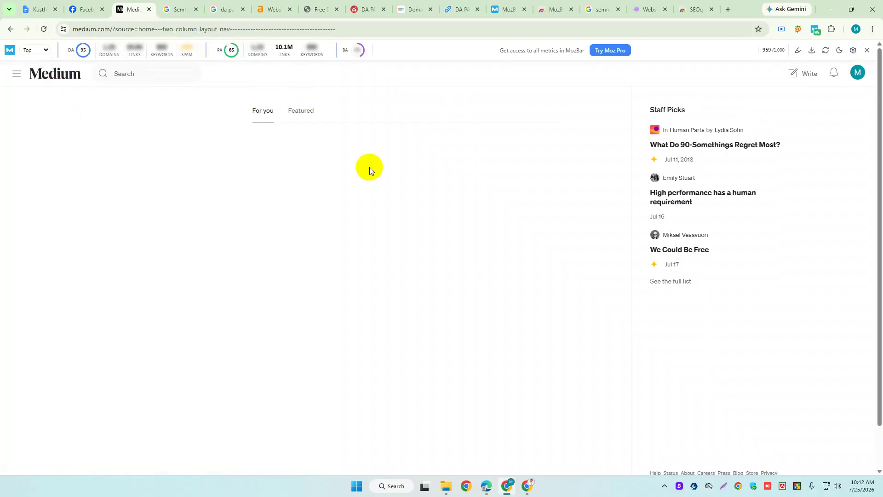
{"action": "left_click", "coordinate": [301, 111]}
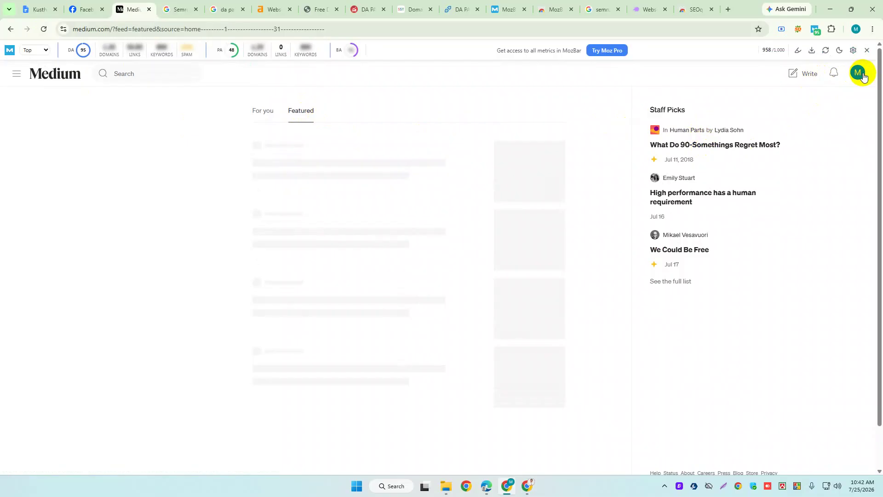
Open the Staff Picks story "What Do 90-Somethings Regret Most?" and examine its body text, in-text links, author details and response area.
{"action": "left_click", "coordinate": [690, 143]}
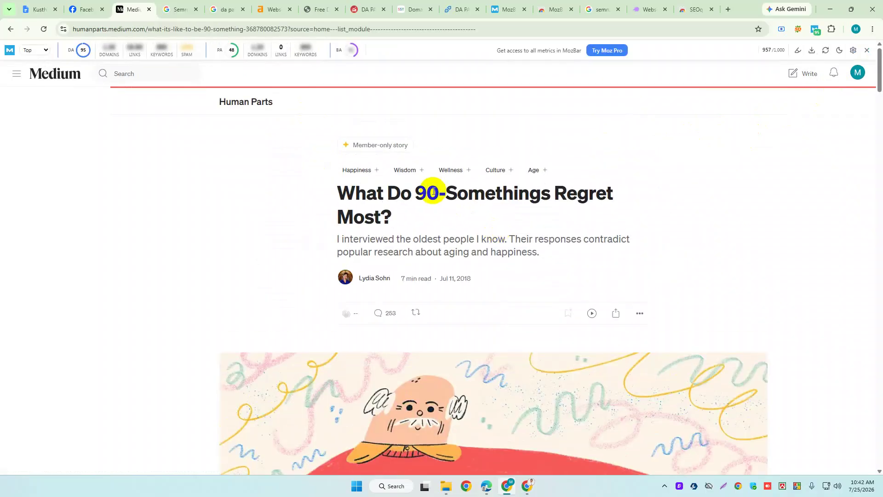
{"action": "scroll", "coordinate": [431, 206], "scroll_direction": "down", "scroll_amount": 5}
{"action": "scroll", "coordinate": [431, 206], "scroll_direction": "down", "scroll_amount": 20}
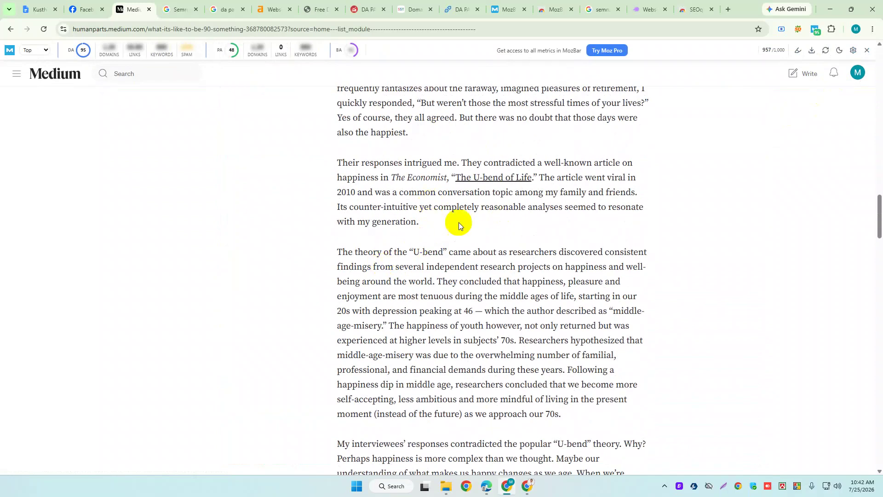
{"action": "scroll", "coordinate": [474, 260], "scroll_direction": "up", "scroll_amount": 20}
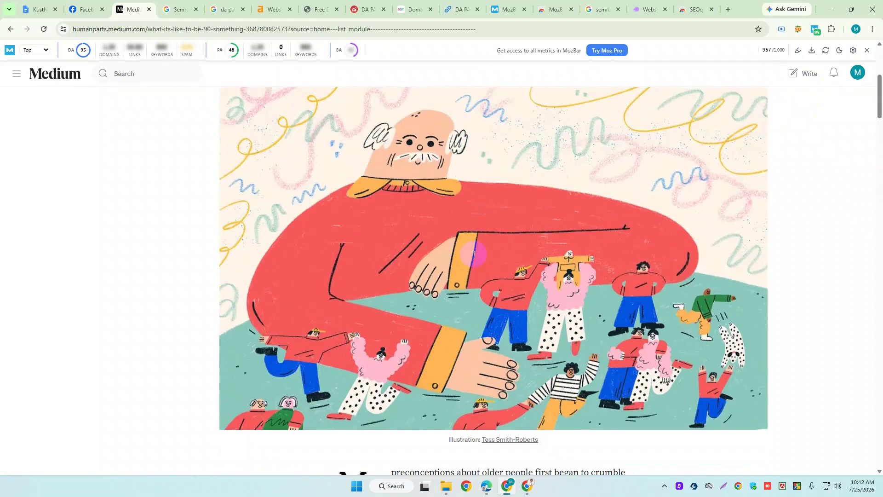
{"action": "scroll", "coordinate": [474, 254], "scroll_direction": "down", "scroll_amount": 7}
{"action": "left_click_drag", "start_coordinate": [395, 125], "coordinate": [559, 330]}
{"action": "scroll", "coordinate": [525, 294], "scroll_direction": "down", "scroll_amount": 7}
{"action": "scroll", "coordinate": [492, 223], "scroll_direction": "down", "scroll_amount": 11}
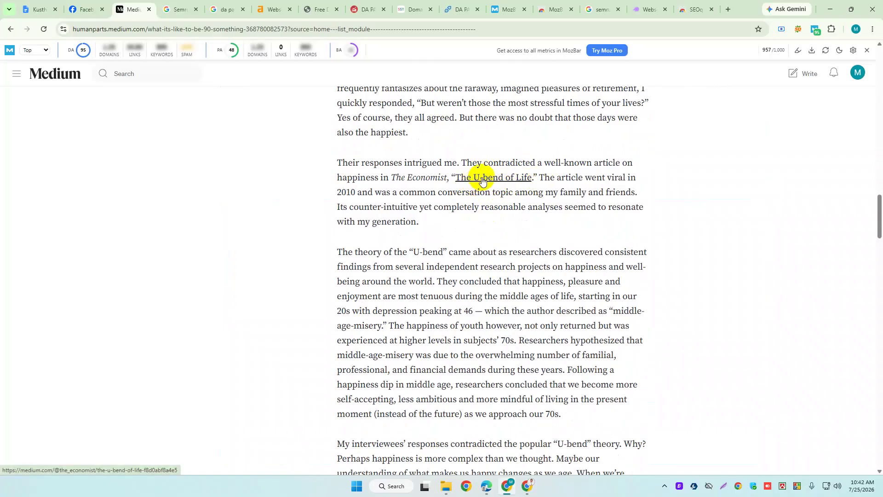
{"action": "scroll", "coordinate": [482, 180], "scroll_direction": "down", "scroll_amount": 20}
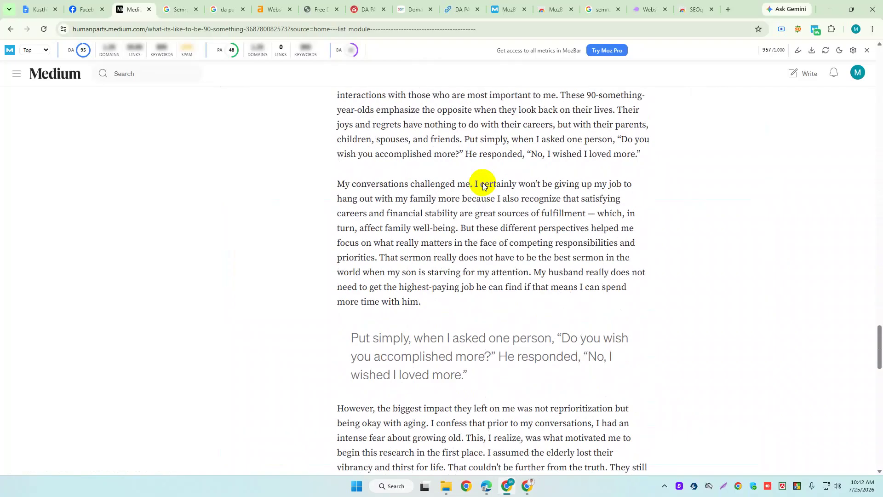
{"action": "scroll", "coordinate": [482, 186], "scroll_direction": "down", "scroll_amount": 6}
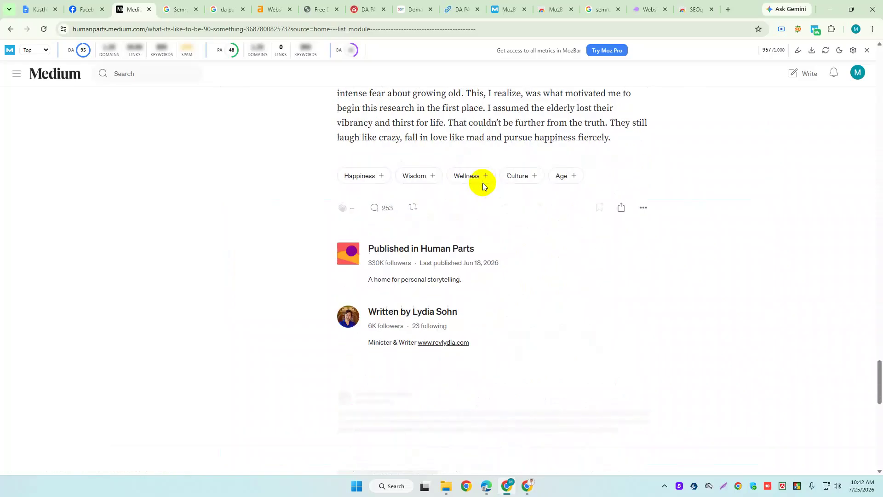
{"action": "scroll", "coordinate": [482, 184], "scroll_direction": "down", "scroll_amount": 3}
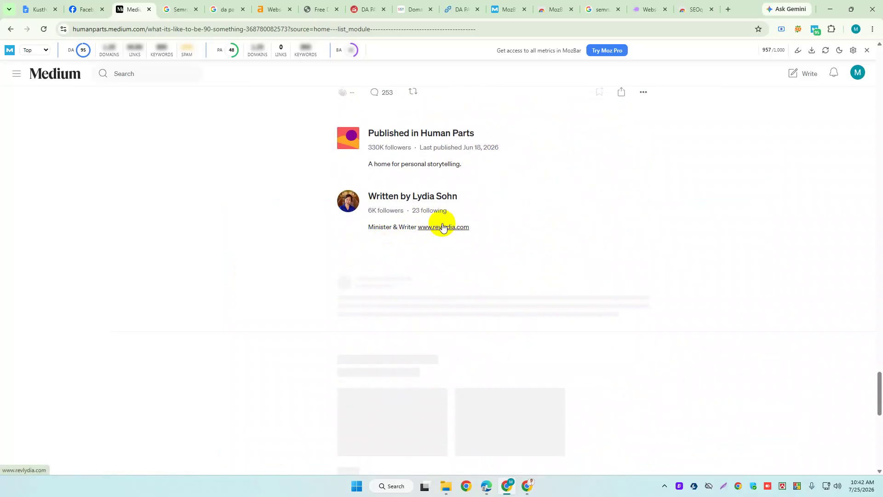
{"action": "scroll", "coordinate": [443, 223], "scroll_direction": "down", "scroll_amount": 3}
{"action": "scroll", "coordinate": [442, 223], "scroll_direction": "up", "scroll_amount": 5}
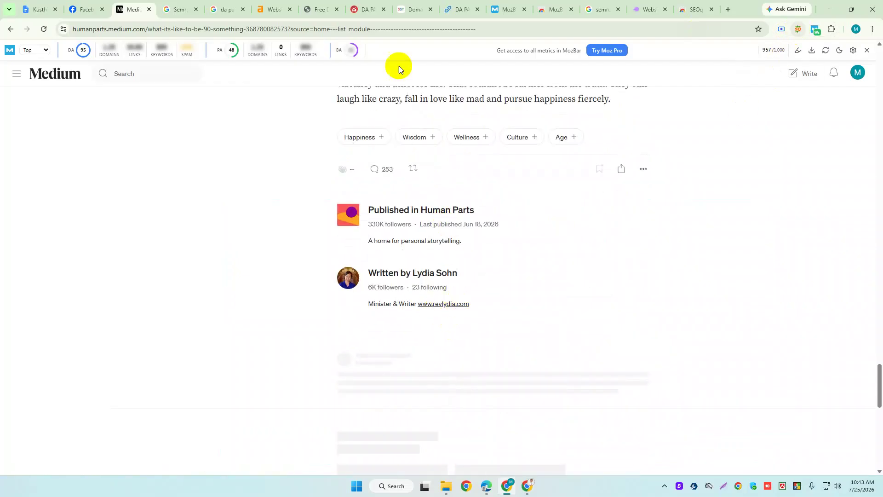
Go to the SEOquake listing in the Chrome Web Store and open the SEOquake extension's settings.
{"action": "left_click", "coordinate": [695, 9]}
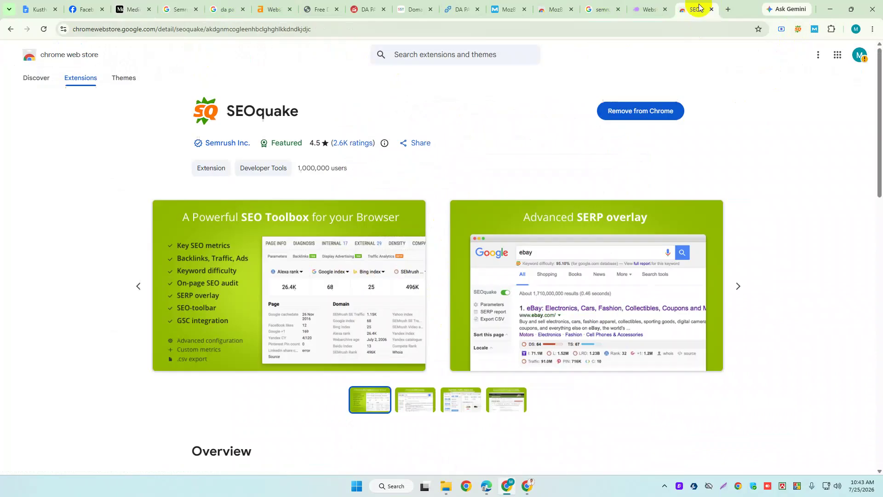
{"action": "left_click_drag", "start_coordinate": [230, 112], "coordinate": [281, 112]}
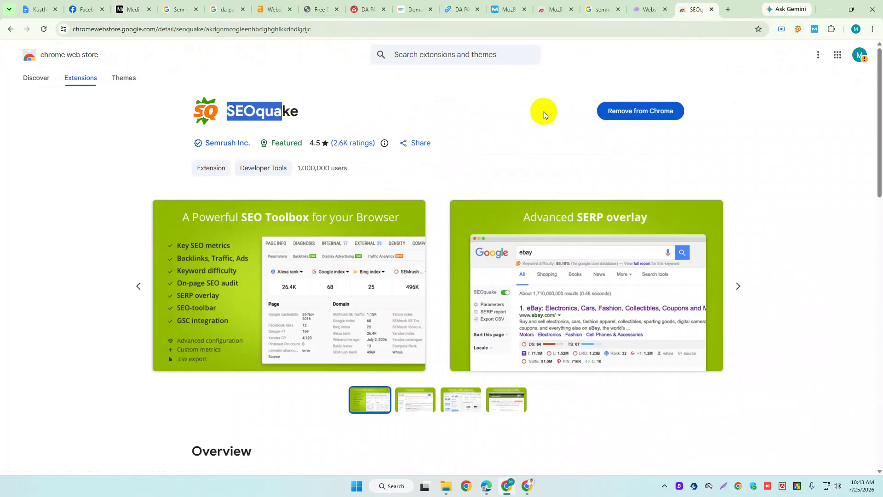
{"action": "left_click", "coordinate": [799, 29]}
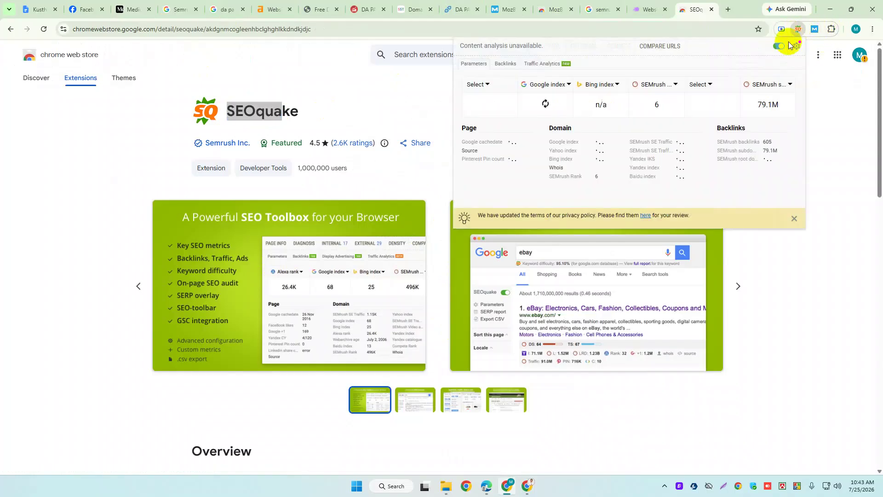
{"action": "left_click", "coordinate": [796, 46]}
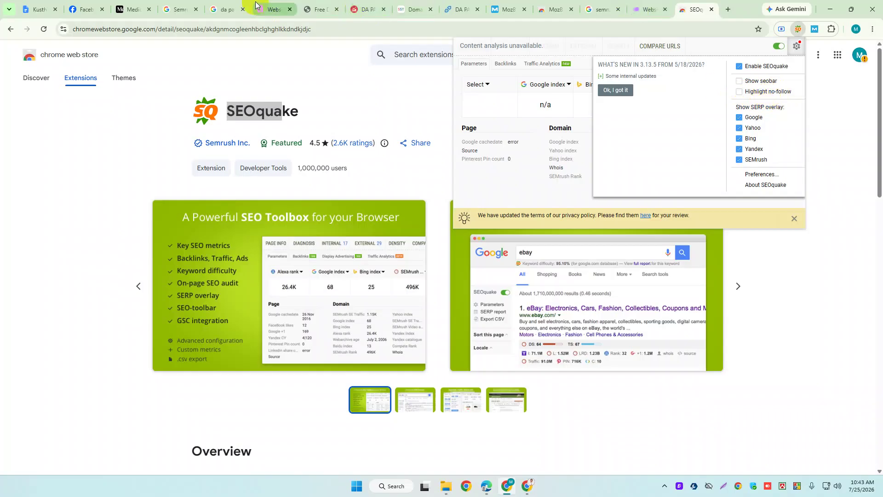
Return to the Medium story and look over the author details and website link at its end.
{"action": "left_click", "coordinate": [135, 6]}
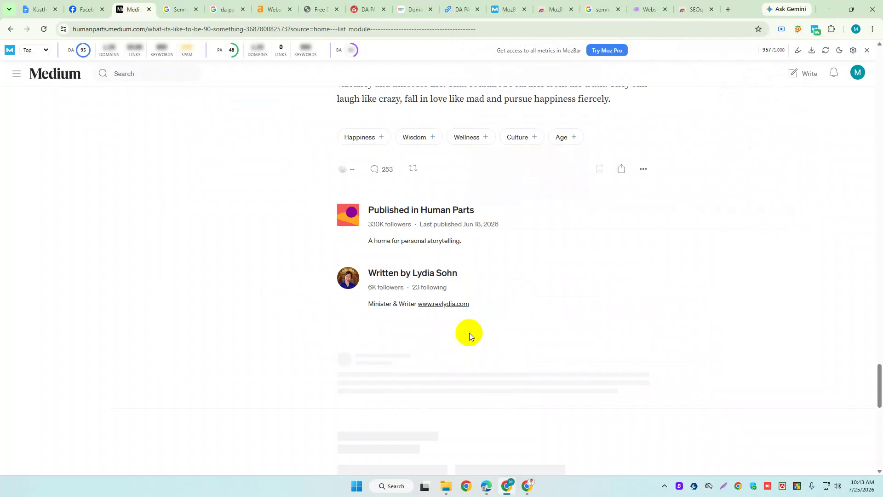
{"action": "scroll", "coordinate": [457, 235], "scroll_direction": "down", "scroll_amount": 2}
{"action": "scroll", "coordinate": [458, 236], "scroll_direction": "up", "scroll_amount": 2}
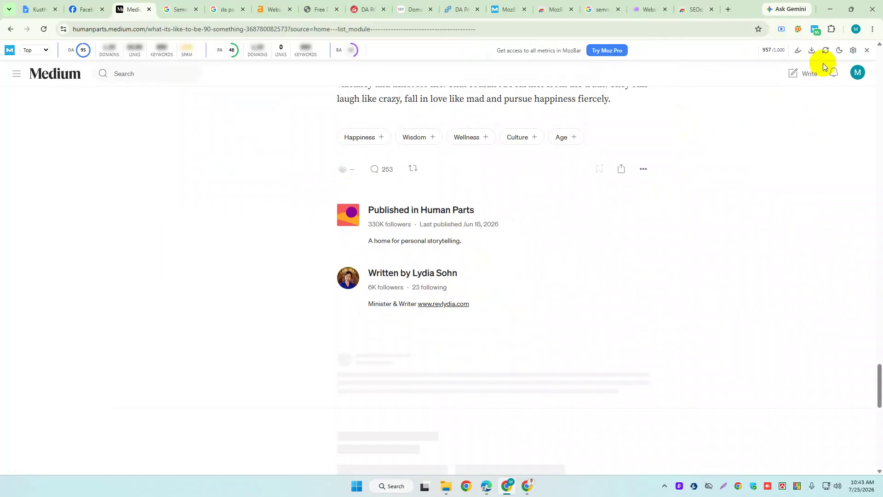
Enable no-follow link highlighting in the SEOquake extension settings.
{"action": "left_click", "coordinate": [800, 28]}
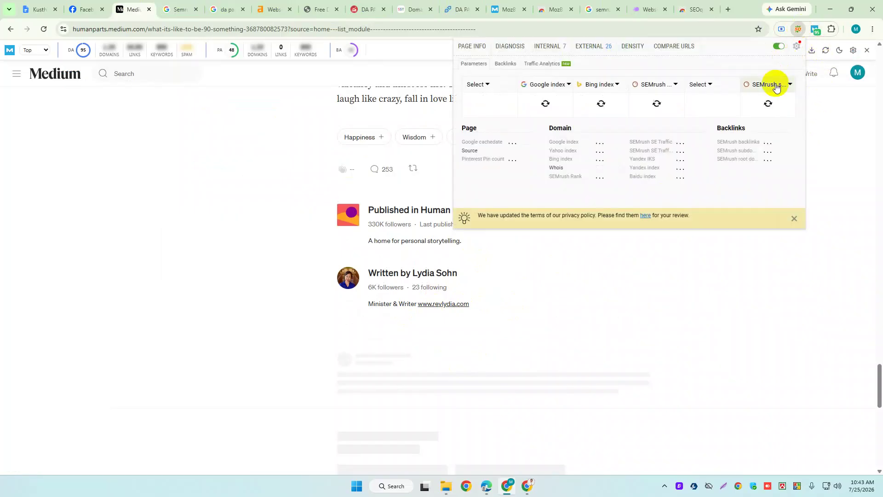
{"action": "left_click", "coordinate": [797, 45]}
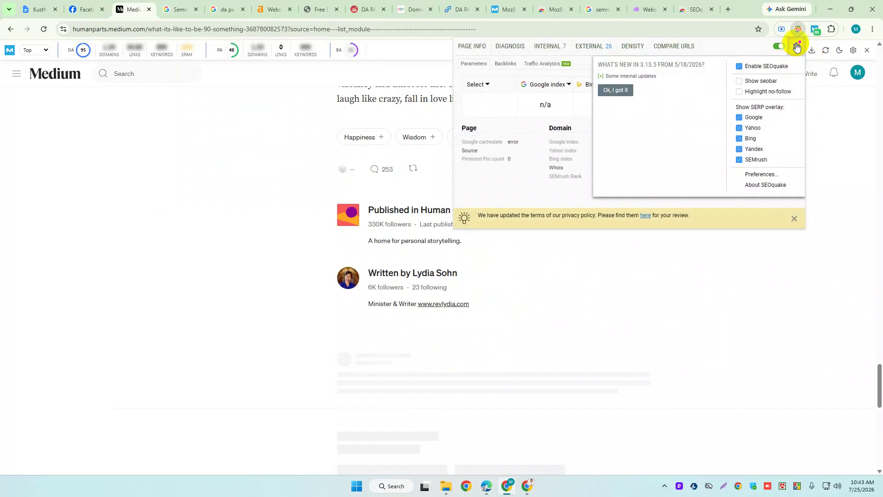
{"action": "left_click", "coordinate": [739, 92]}
{"action": "left_click", "coordinate": [740, 91]}
{"action": "left_click", "coordinate": [739, 91]}
{"action": "left_click", "coordinate": [739, 91]}
{"action": "left_click", "coordinate": [739, 92]}
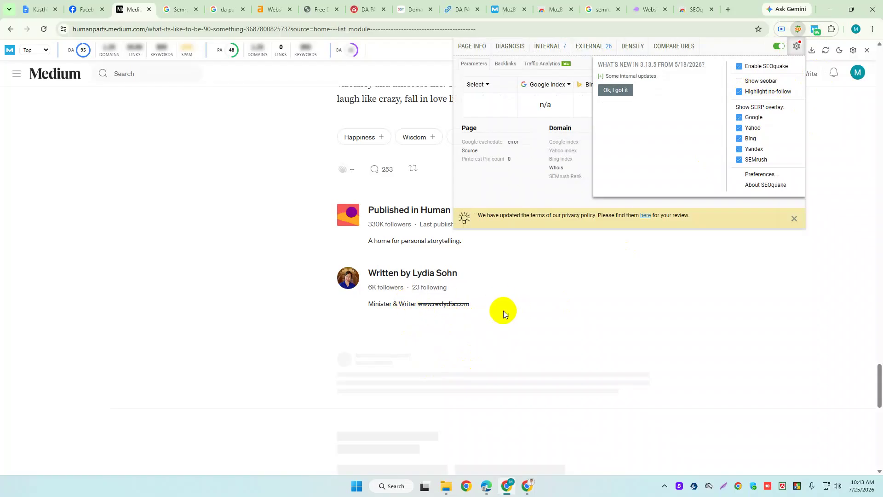
Open the author's Medium profile and bring up the excerpt links in "What You're Pining for Isn't What You're After".
{"action": "left_click", "coordinate": [474, 270]}
{"action": "scroll", "coordinate": [575, 250], "scroll_direction": "up", "scroll_amount": 6}
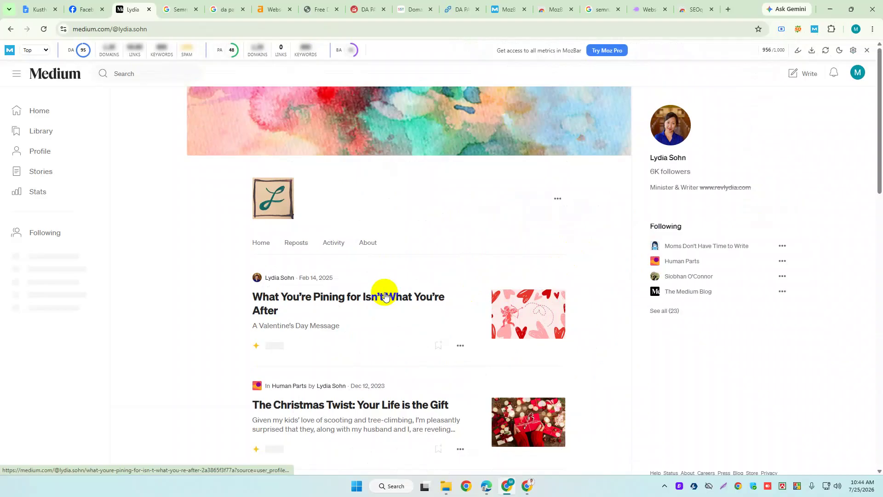
{"action": "left_click", "coordinate": [384, 302]}
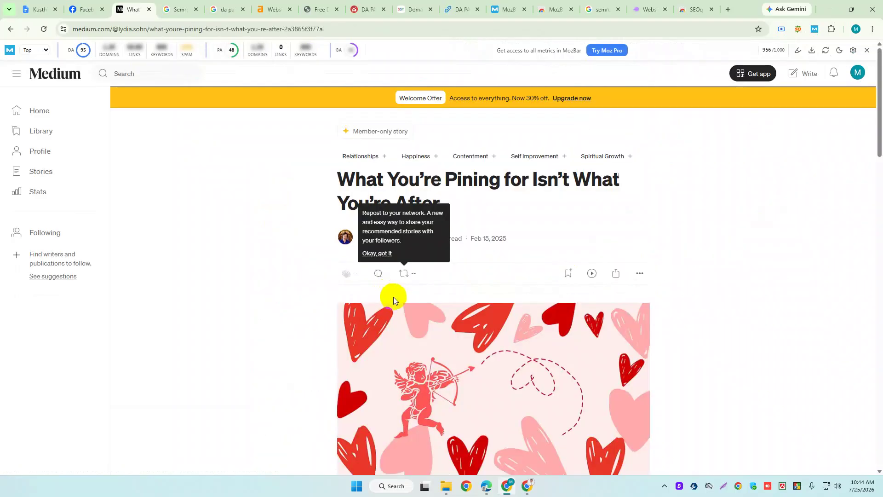
{"action": "scroll", "coordinate": [543, 251], "scroll_direction": "down", "scroll_amount": 15}
{"action": "scroll", "coordinate": [510, 252], "scroll_direction": "up", "scroll_amount": 5}
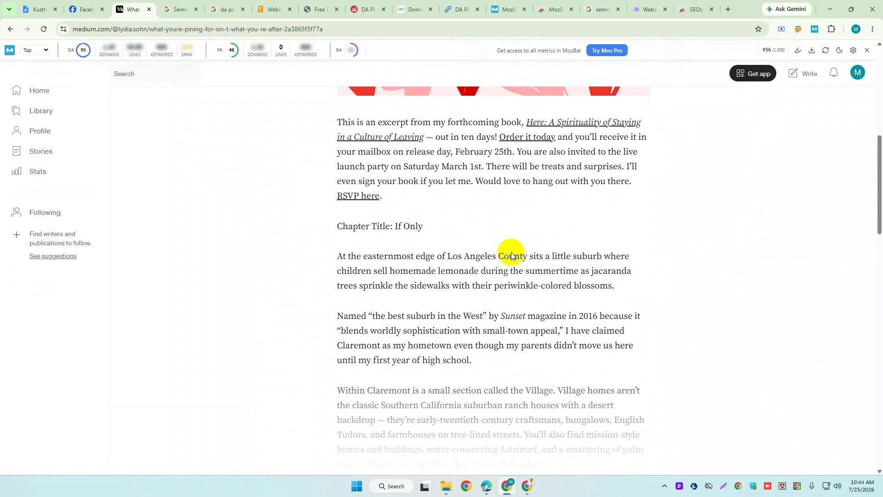
{"action": "scroll", "coordinate": [550, 202], "scroll_direction": "up", "scroll_amount": 2}
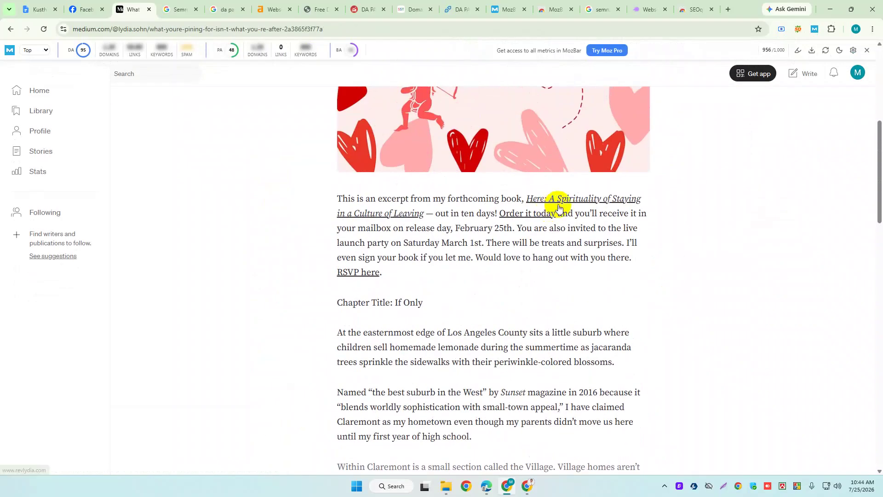
Check the Highlight no-follow setting in SEOquake and examine the links in the story's excerpt paragraph.
{"action": "left_click", "coordinate": [798, 29]}
{"action": "left_click", "coordinate": [795, 48]}
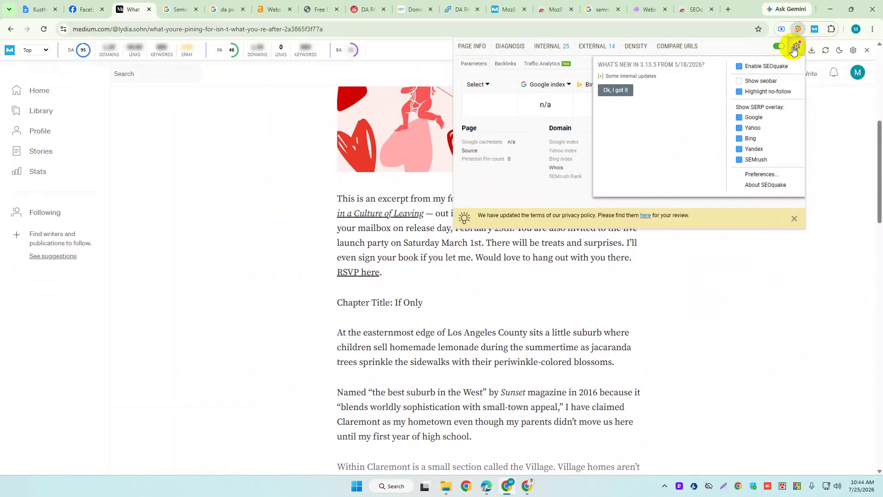
{"action": "left_click", "coordinate": [561, 302]}
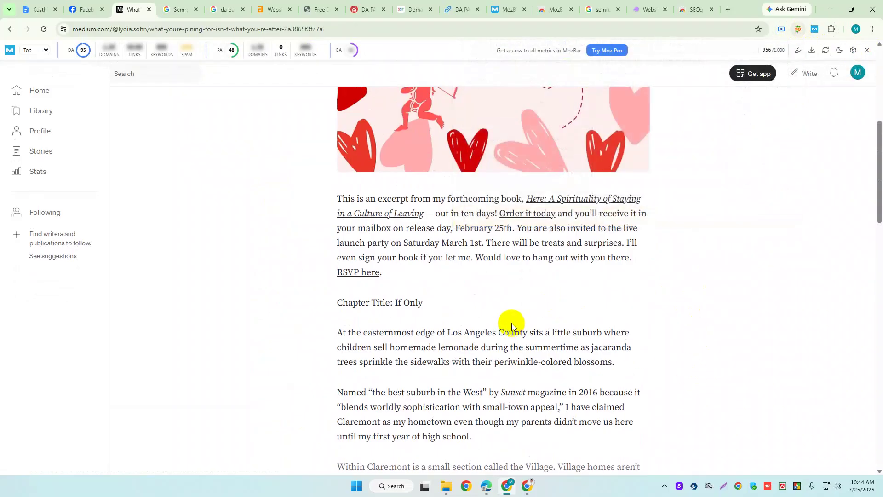
{"action": "scroll", "coordinate": [512, 324], "scroll_direction": "up", "scroll_amount": 2}
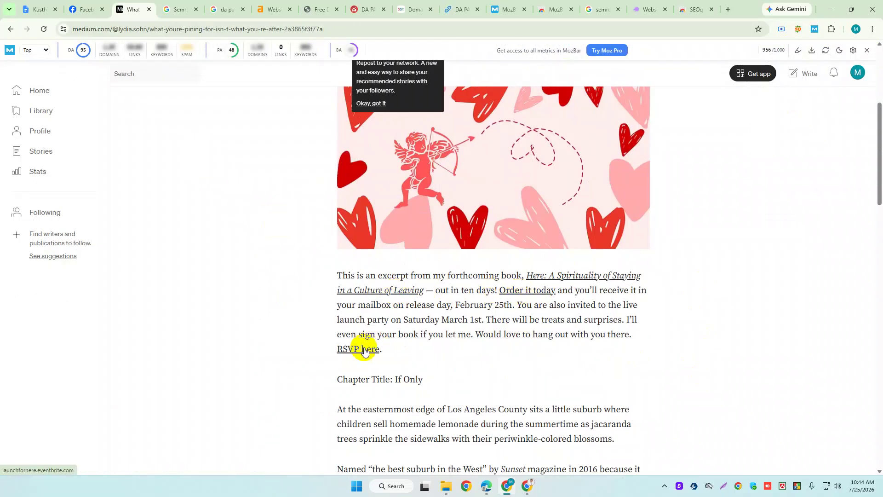
{"action": "scroll", "coordinate": [364, 349], "scroll_direction": "down", "scroll_amount": 8}
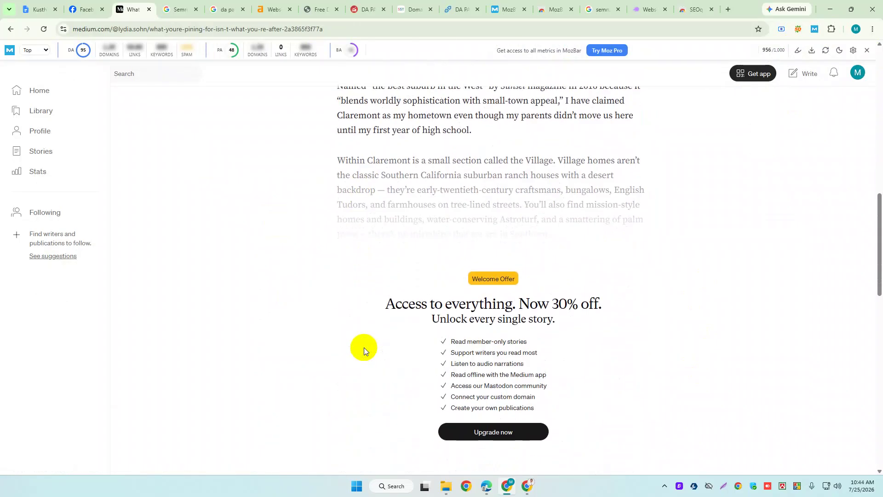
{"action": "scroll", "coordinate": [377, 344], "scroll_direction": "up", "scroll_amount": 8}
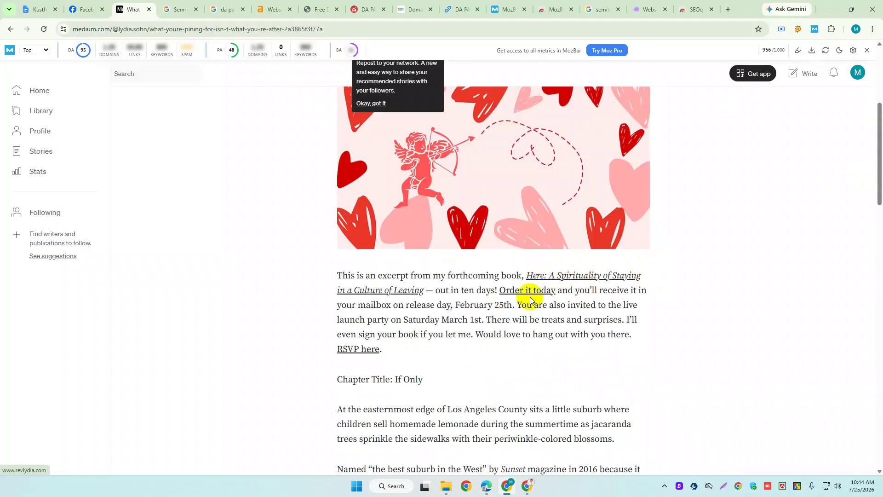
View the Activity and About sections of the account's own Medium profile and return to the home feed.
{"action": "left_click", "coordinate": [26, 133]}
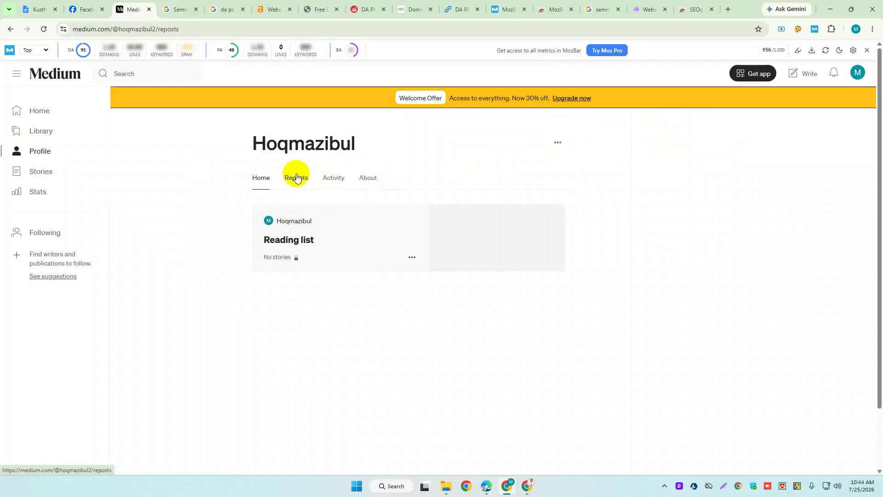
{"action": "left_click", "coordinate": [334, 178]}
{"action": "left_click", "coordinate": [368, 178]}
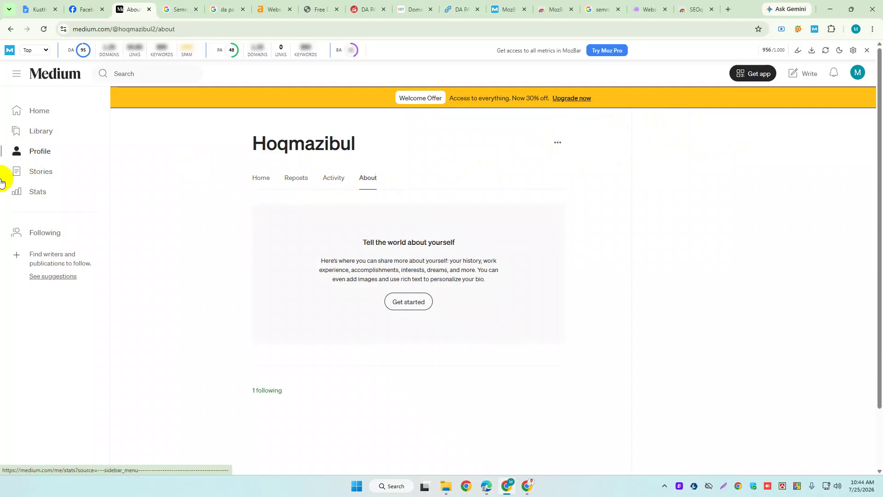
{"action": "left_click", "coordinate": [36, 114]}
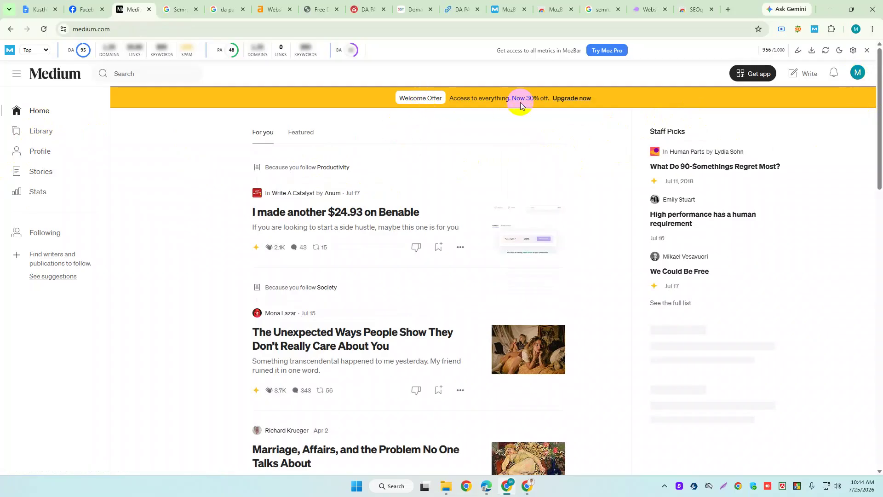
Open the account's own Medium profile and reapply SEOquake's no-follow highlighting to the page.
{"action": "left_click", "coordinate": [855, 76]}
{"action": "left_click", "coordinate": [812, 109]}
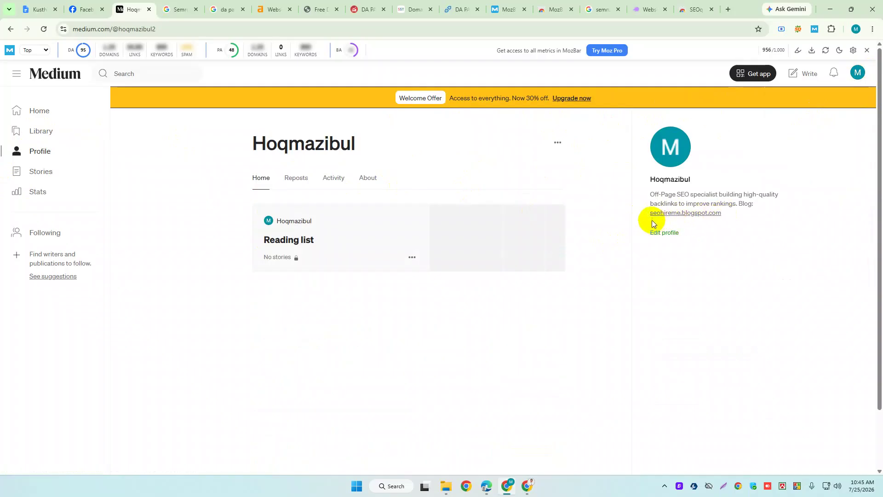
{"action": "left_click", "coordinate": [799, 28]}
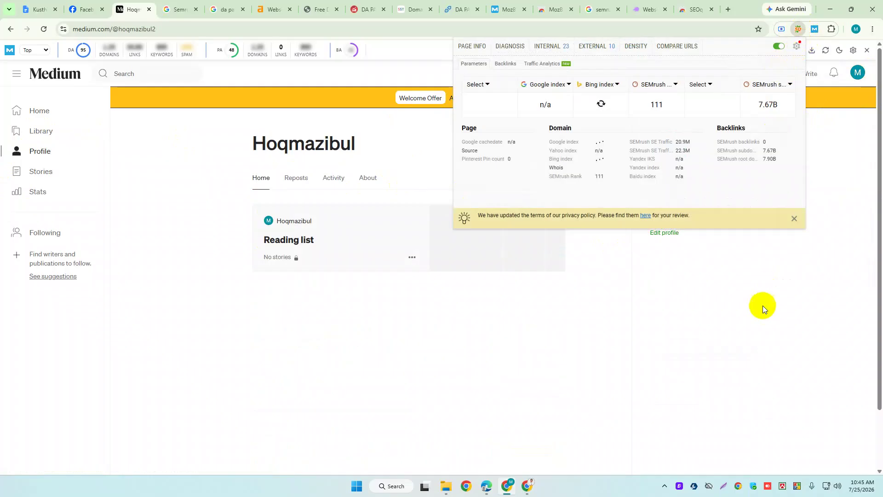
{"action": "left_click", "coordinate": [796, 46]}
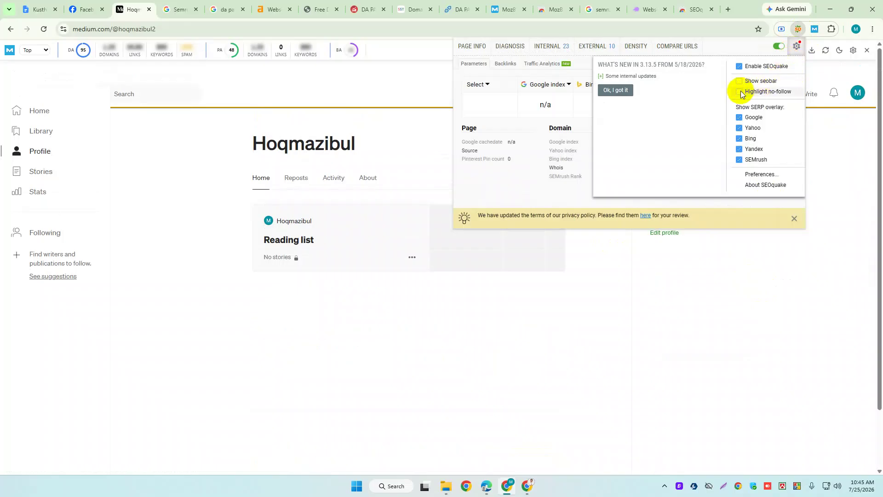
{"action": "left_click", "coordinate": [806, 300]}
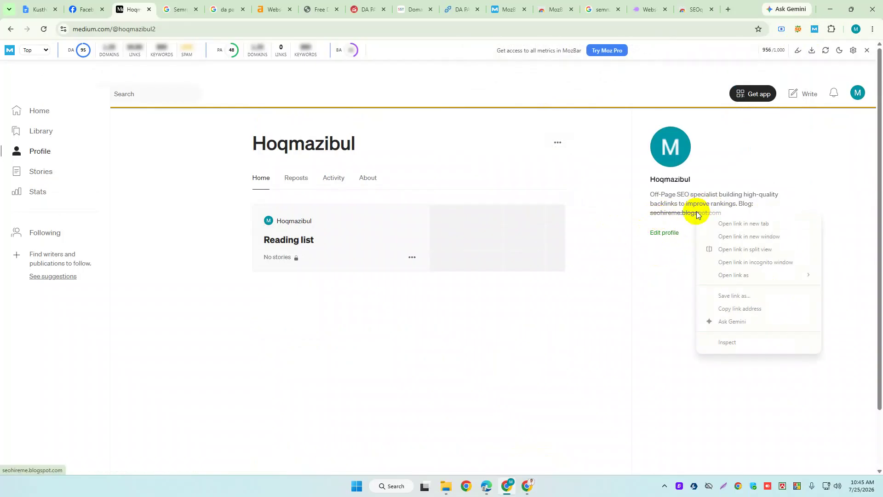
Inspect the HTML of the bio's seohireme.blogspot.com link, view the profile's About section, and close the developer tools.
{"action": "left_click", "coordinate": [729, 344]}
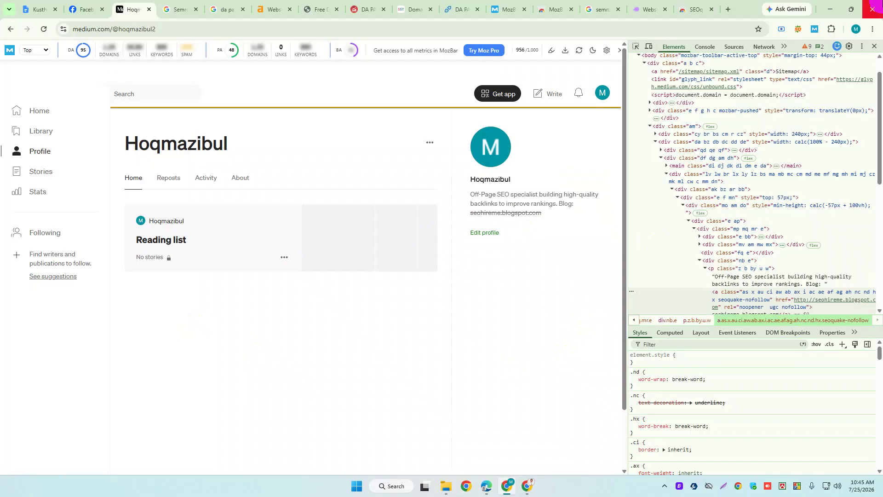
{"action": "left_click", "coordinate": [239, 179]}
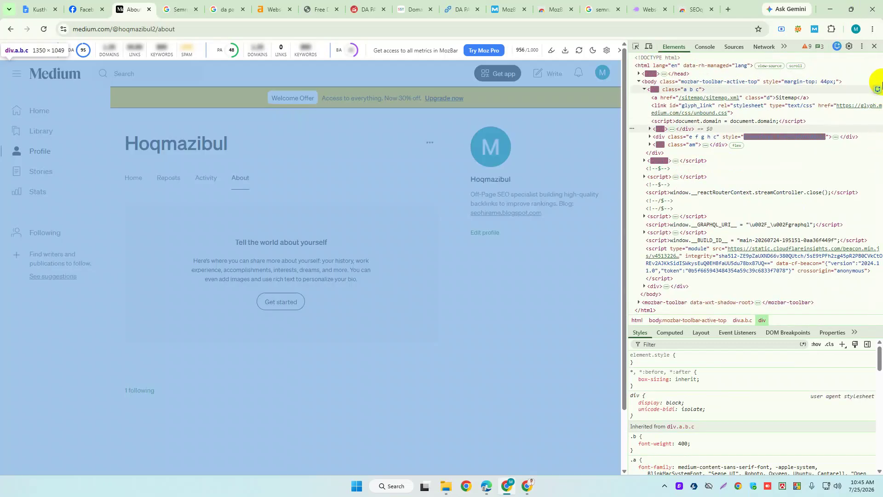
{"action": "left_click", "coordinate": [874, 46]}
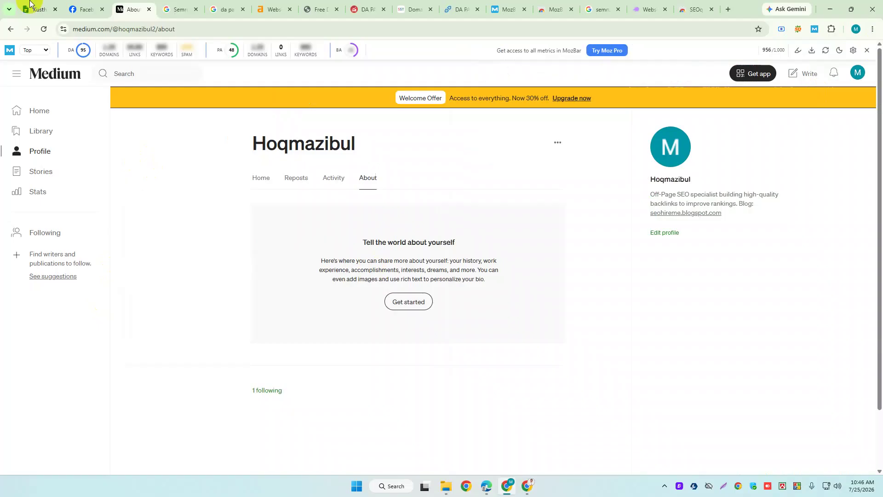
In the Google Docs notes, remove the leading space before "Dummy Anchor / Hyperlink" and return to the tools list.
{"action": "left_click", "coordinate": [40, 9]}
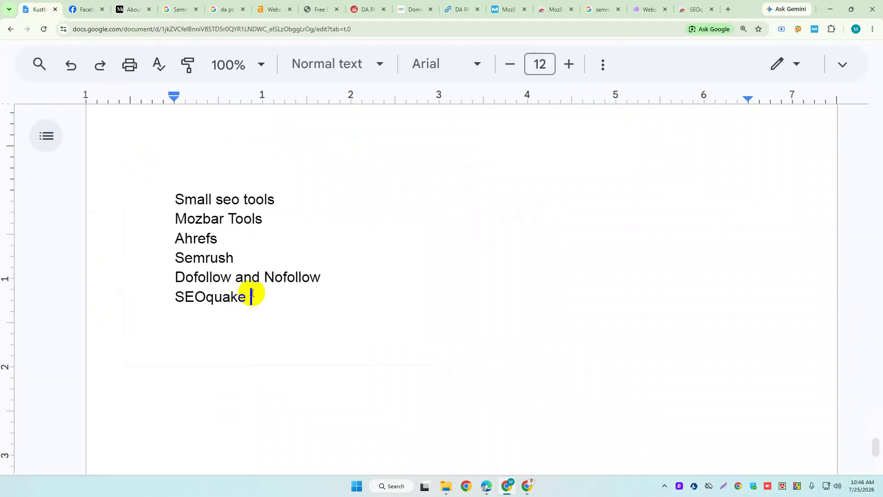
{"action": "left_click_drag", "start_coordinate": [247, 299], "coordinate": [164, 205]}
{"action": "scroll", "coordinate": [178, 250], "scroll_direction": "up", "scroll_amount": 5}
{"action": "left_click", "coordinate": [309, 221]}
{"action": "left_click", "coordinate": [179, 192]}
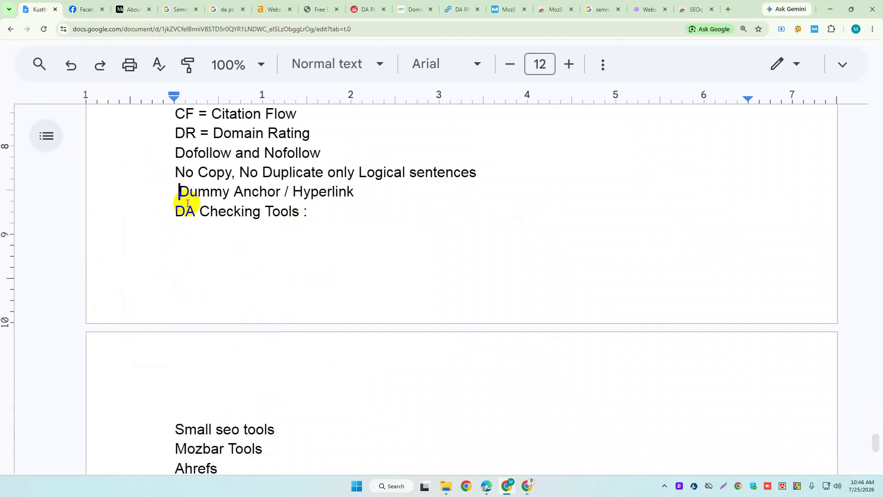
{"action": "key", "text": "BackSpace"}
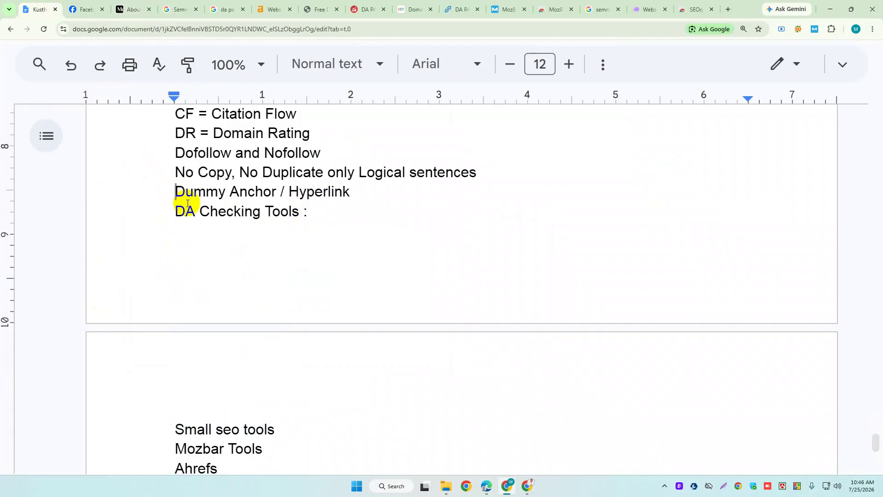
{"action": "left_click", "coordinate": [308, 213]}
{"action": "scroll", "coordinate": [282, 321], "scroll_direction": "down", "scroll_amount": 5}
{"action": "left_click", "coordinate": [255, 301]}
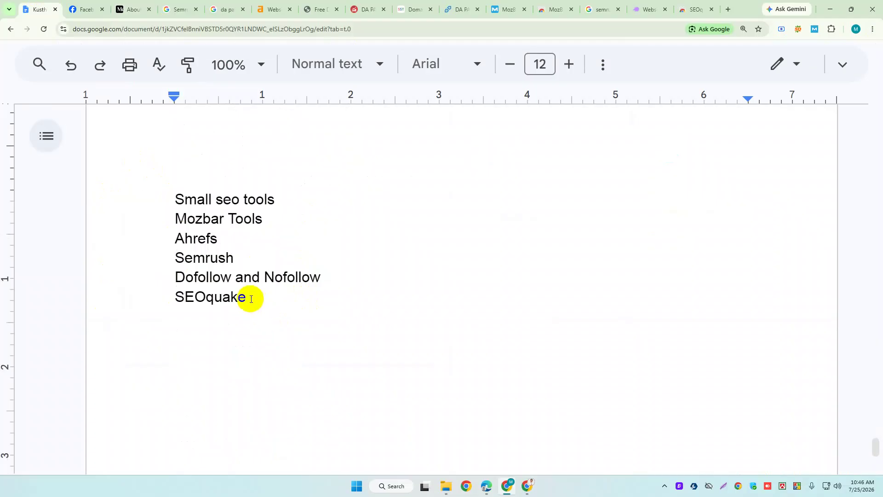
Search Google for "seo hire me" in a new browser tab and open the "Welcome to SEO HIRE ME & Here is future" result.
{"action": "left_click", "coordinate": [695, 9]}
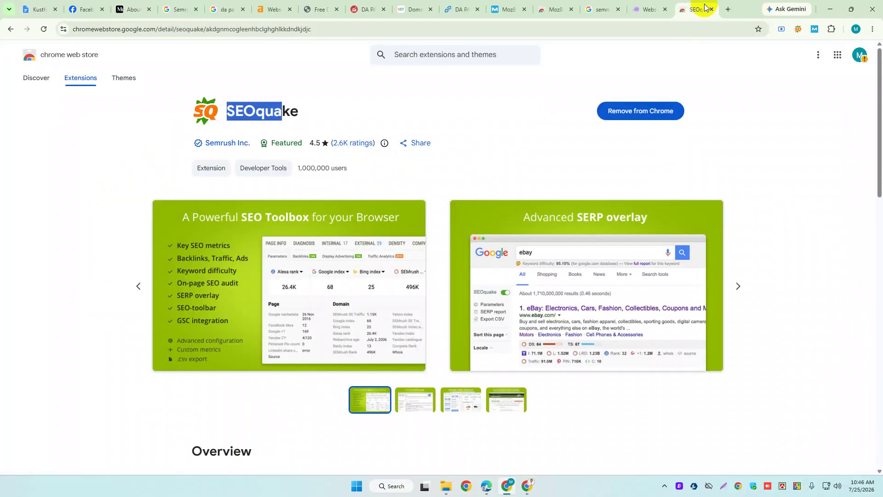
{"action": "left_click", "coordinate": [727, 9]}
{"action": "left_click", "coordinate": [474, 25]}
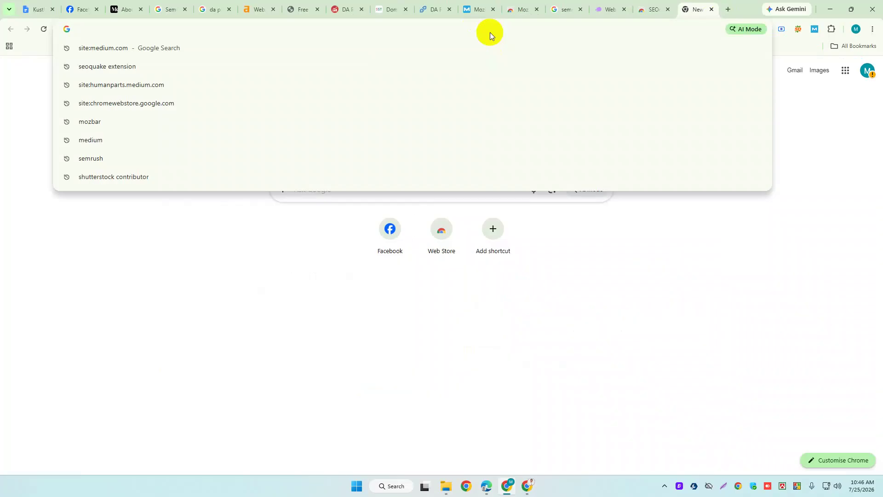
{"action": "type", "text": "seo hire me"}
{"action": "key", "text": "Return"}
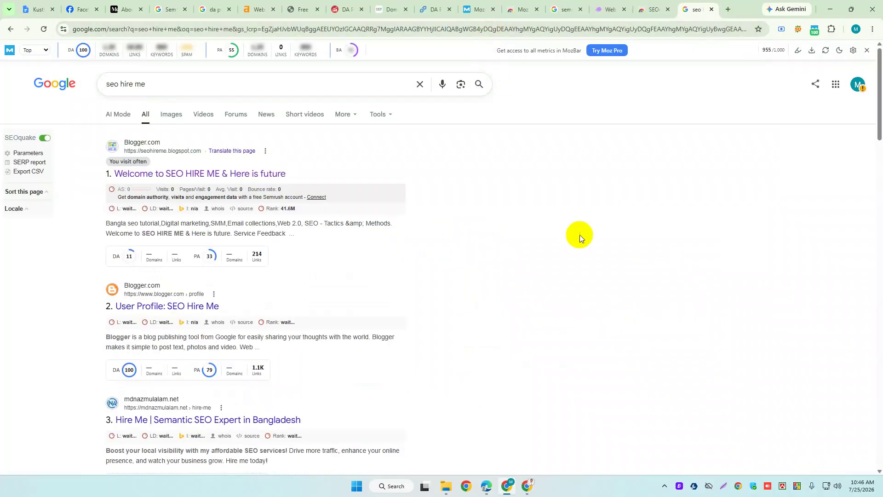
{"action": "left_click", "coordinate": [155, 180]}
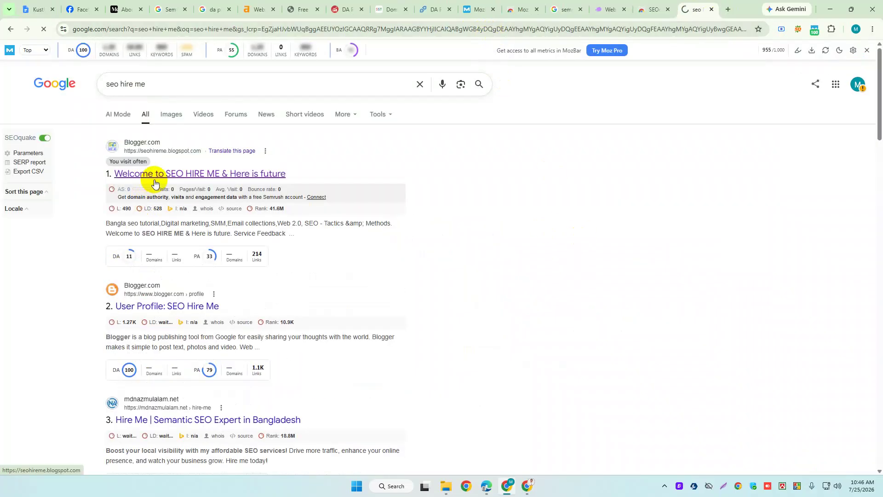
Open the "Niche Relevant Blog Commenting-Blog Comments Techniques" article on the SEO HIRE ME blog.
{"action": "mouse_move", "coordinate": [285, 177]}
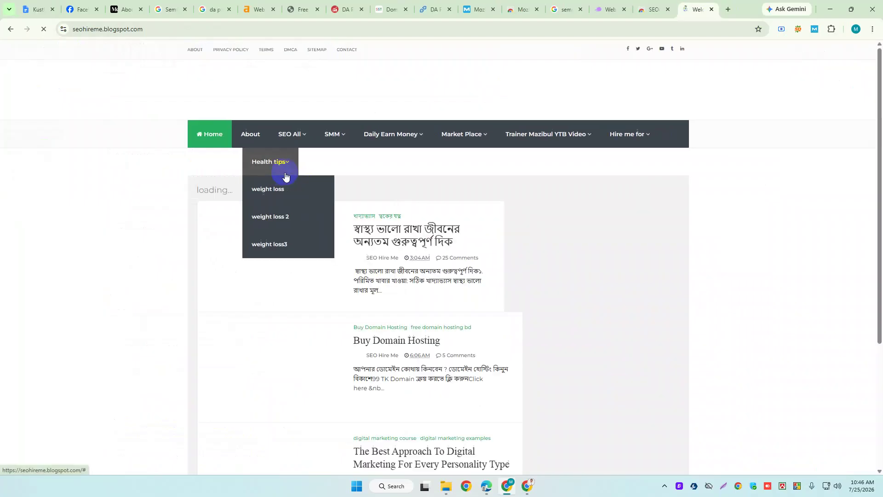
{"action": "left_click", "coordinate": [304, 164]}
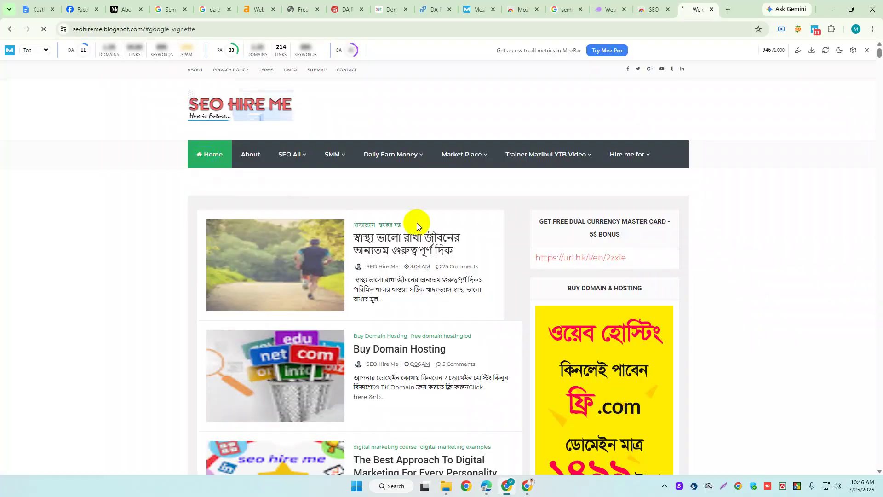
{"action": "mouse_move", "coordinate": [292, 154]}
{"action": "left_click", "coordinate": [311, 181]}
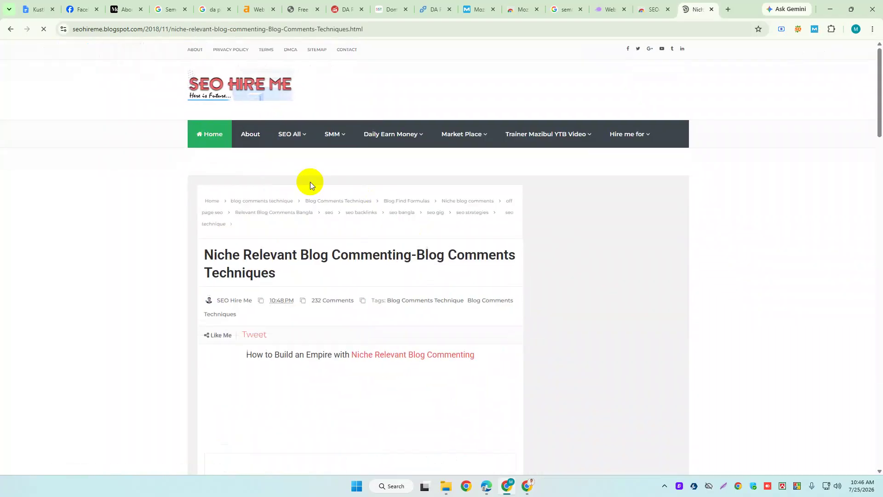
Examine the article's list of Google queries for finding blogs, starting with keyword"Powered by blogger".
{"action": "scroll", "coordinate": [396, 199], "scroll_direction": "down", "scroll_amount": 14}
{"action": "scroll", "coordinate": [314, 232], "scroll_direction": "up", "scroll_amount": 1}
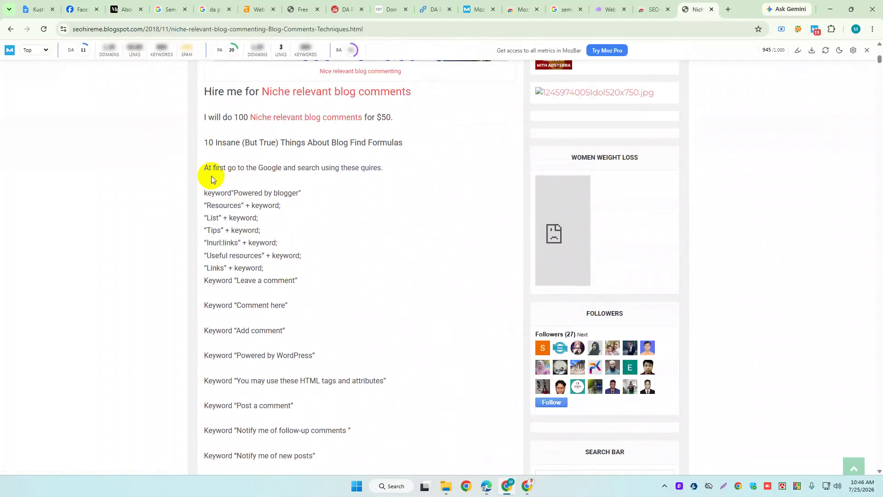
{"action": "scroll", "coordinate": [211, 180], "scroll_direction": "down", "scroll_amount": 2}
{"action": "left_click_drag", "start_coordinate": [201, 116], "coordinate": [306, 115]}
{"action": "left_click", "coordinate": [252, 144]}
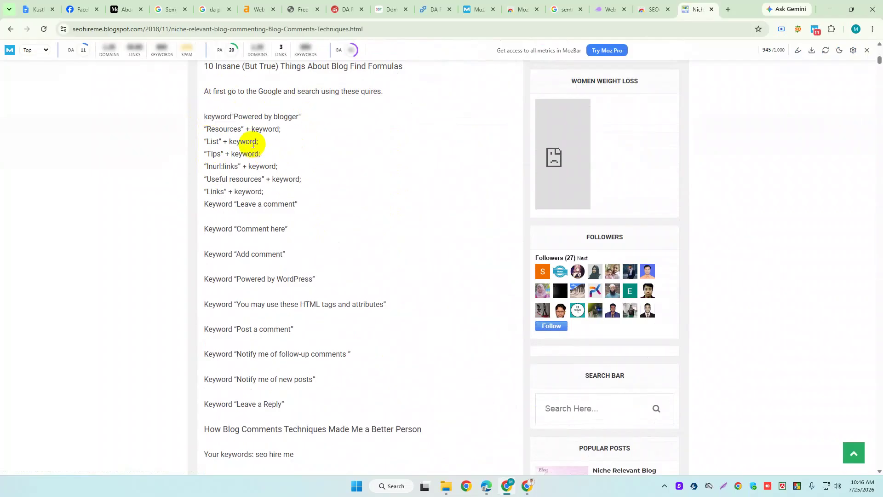
Examine the article's remaining search queries, from "Resources" + keyword through Keyword "Add comment" to Keyword "Leave a Reply".
{"action": "left_click_drag", "start_coordinate": [203, 128], "coordinate": [281, 294]}
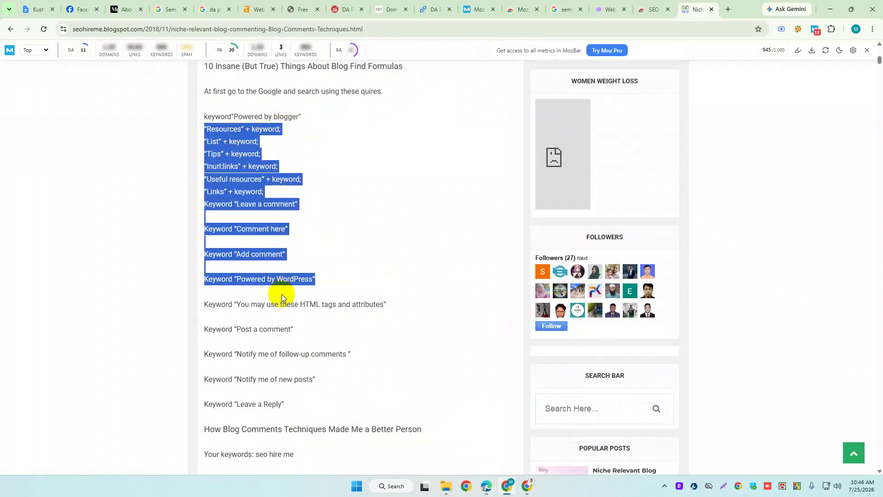
{"action": "scroll", "coordinate": [281, 292], "scroll_direction": "down", "scroll_amount": 3}
{"action": "left_click_drag", "start_coordinate": [281, 250], "coordinate": [197, 184]}
{"action": "left_click", "coordinate": [256, 233]}
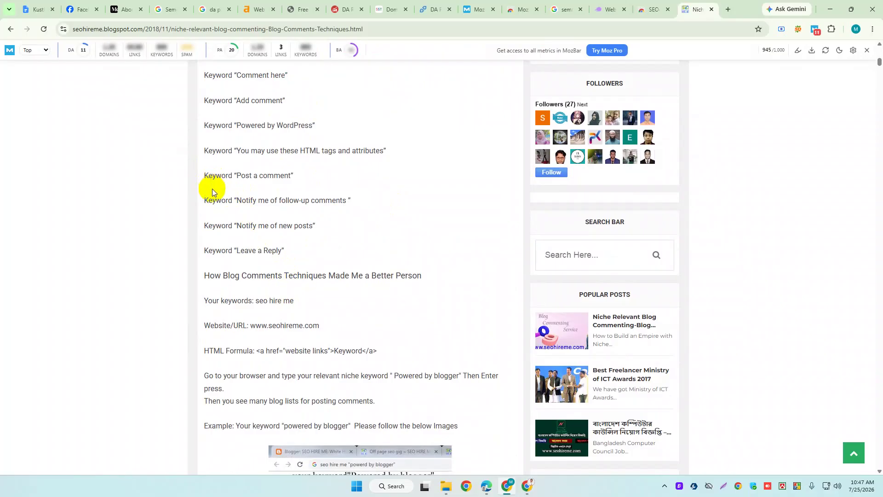
{"action": "scroll", "coordinate": [212, 188], "scroll_direction": "up", "scroll_amount": 2}
{"action": "left_click_drag", "start_coordinate": [195, 153], "coordinate": [281, 150]}
{"action": "left_click", "coordinate": [274, 187]}
{"action": "left_click_drag", "start_coordinate": [201, 177], "coordinate": [288, 178]}
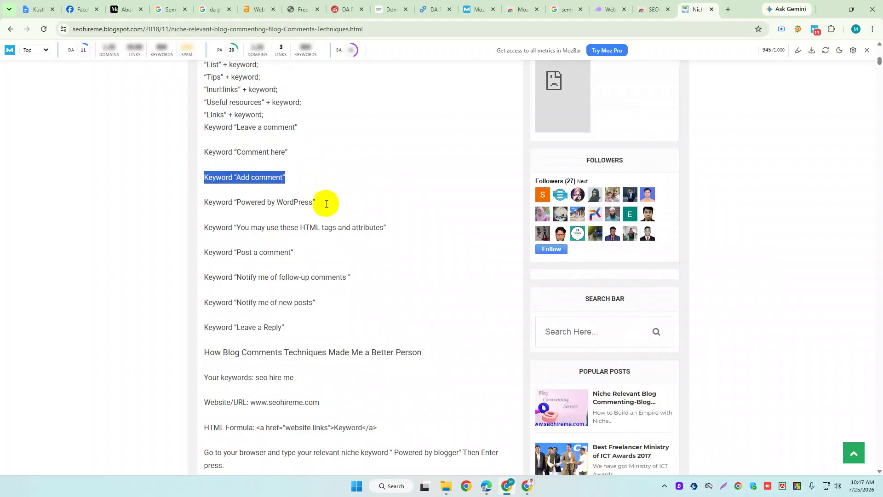
{"action": "left_click", "coordinate": [249, 264]}
{"action": "scroll", "coordinate": [251, 267], "scroll_direction": "down", "scroll_amount": 2}
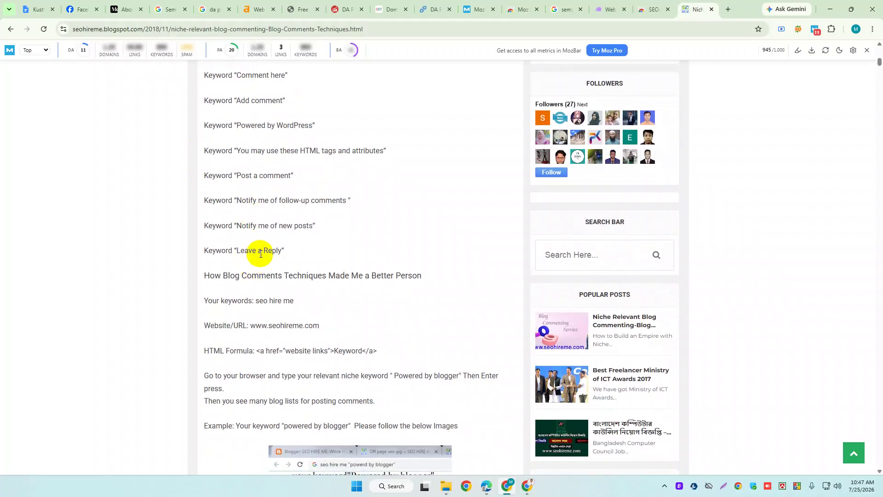
Copy the query Keyword "Leave a Reply" from the article and paste it into the address bar of a new browser tab.
{"action": "triple_click", "coordinate": [261, 252]}
{"action": "right_click", "coordinate": [258, 251]}
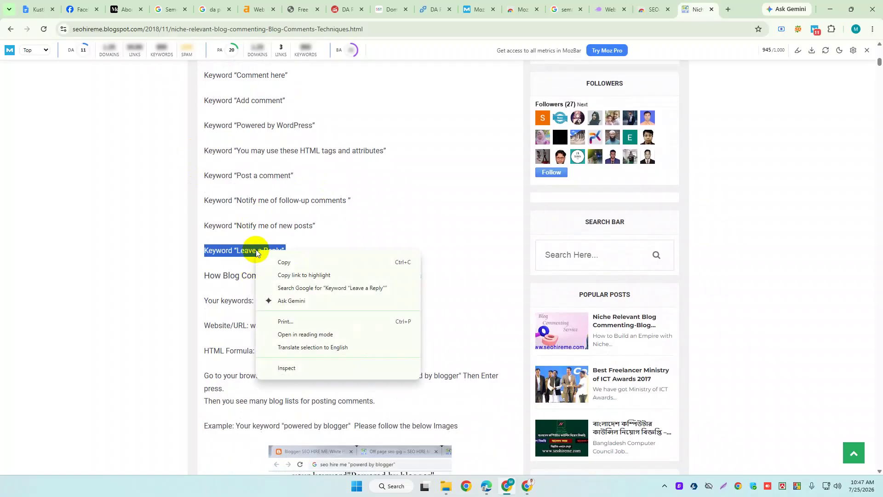
{"action": "left_click", "coordinate": [294, 266]}
{"action": "left_click", "coordinate": [728, 9]}
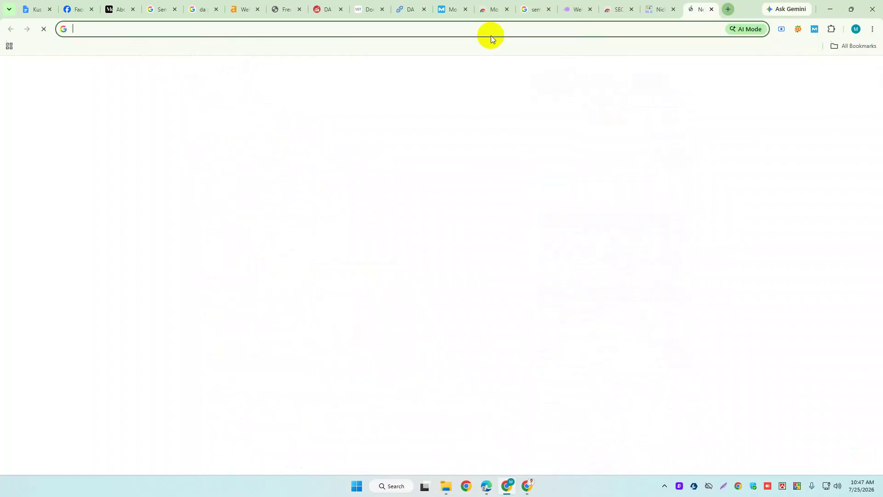
{"action": "right_click", "coordinate": [473, 28]}
{"action": "left_click", "coordinate": [502, 106]}
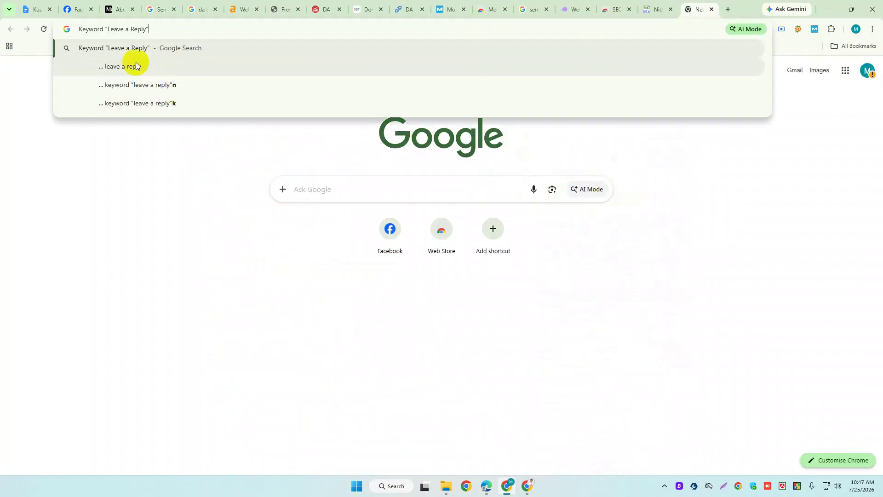
Replace the word Keyword in the pasted query with digital Marketing and search Google for digital Marketing "Leave a Reply".
{"action": "left_click_drag", "start_coordinate": [102, 29], "coordinate": [27, 30]}
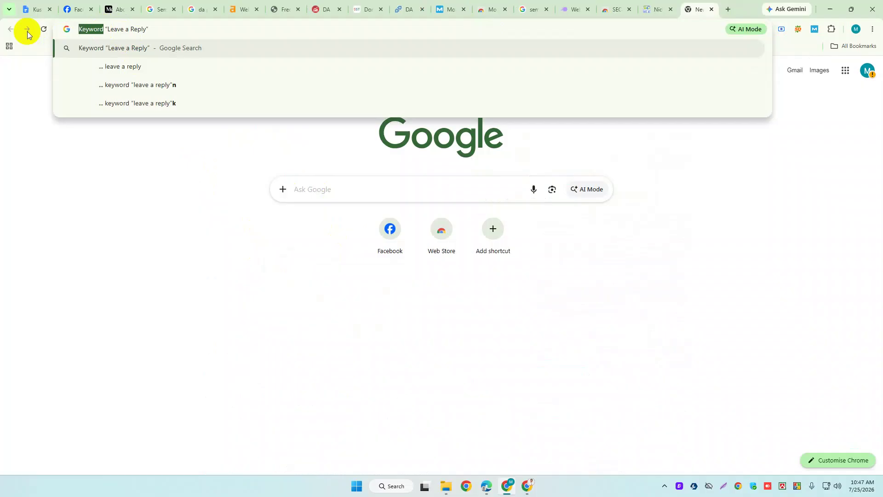
{"action": "type", "text": "digital"}
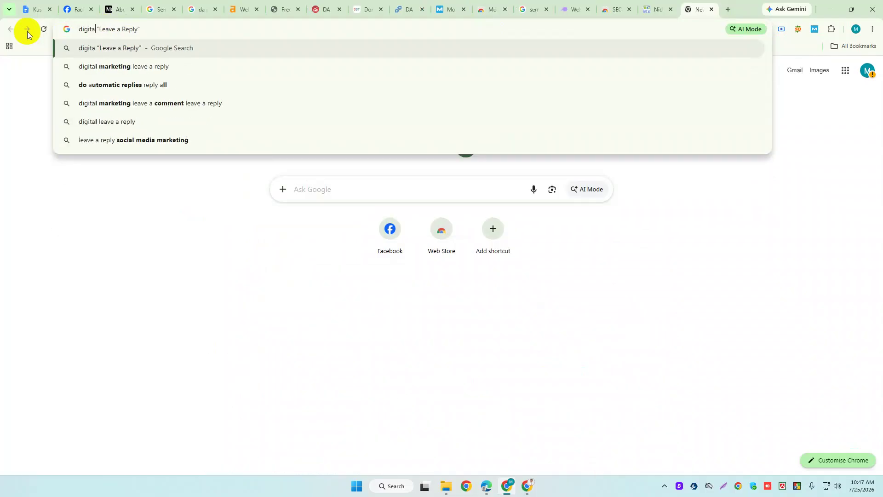
{"action": "type", "text": " Market"}
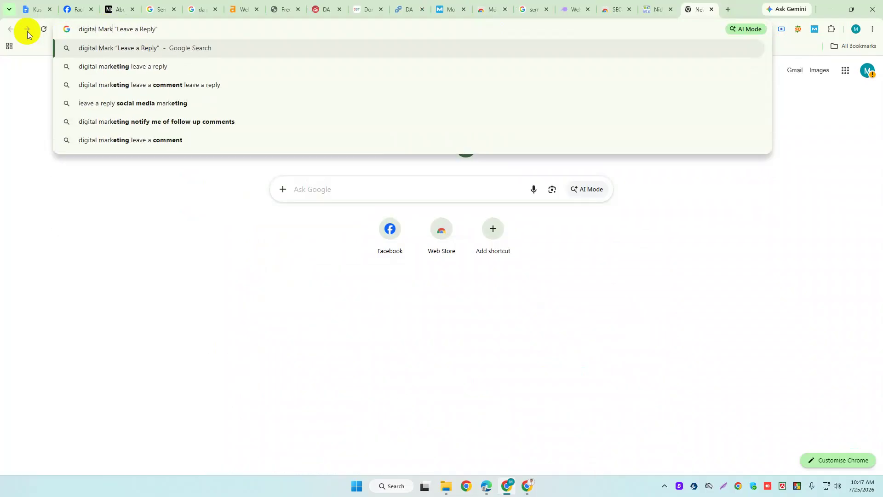
{"action": "type", "text": "ing"}
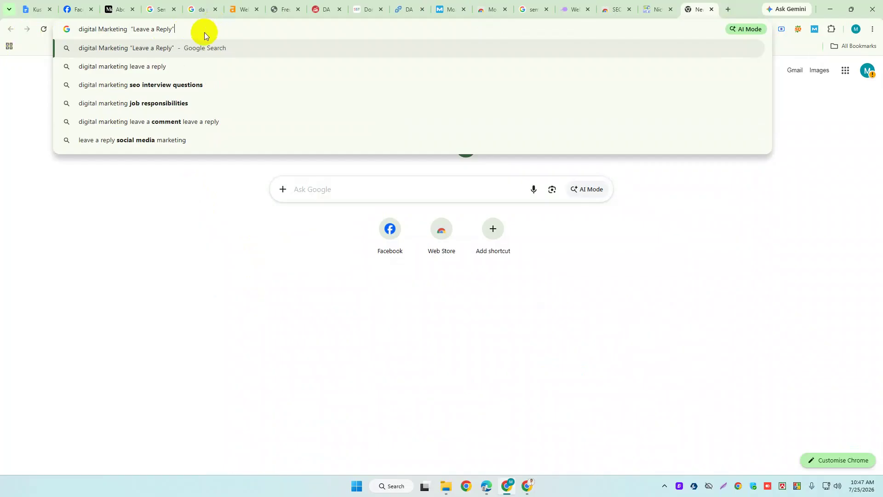
{"action": "key", "text": "Return"}
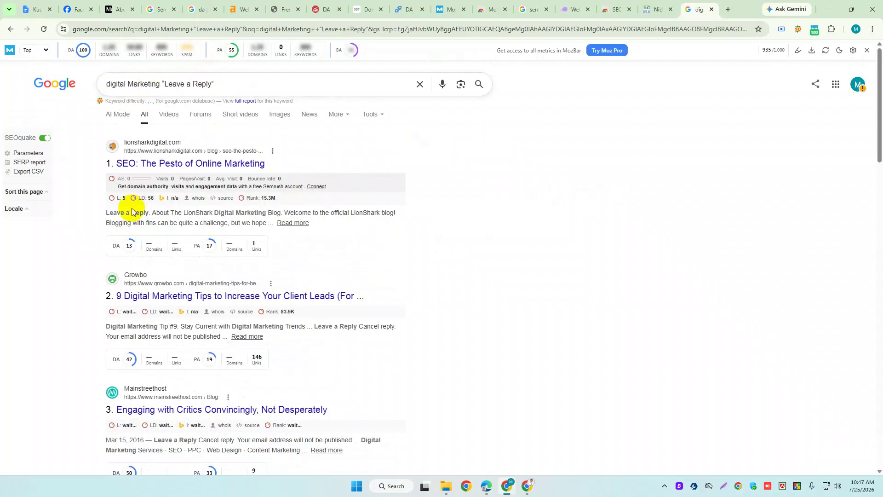
Open the results "SEO: The Pesto of Online Marketing" and "9 Digital Marketing Tips to Increase Your Client Leads" in new tabs.
{"action": "right_click", "coordinate": [155, 167]}
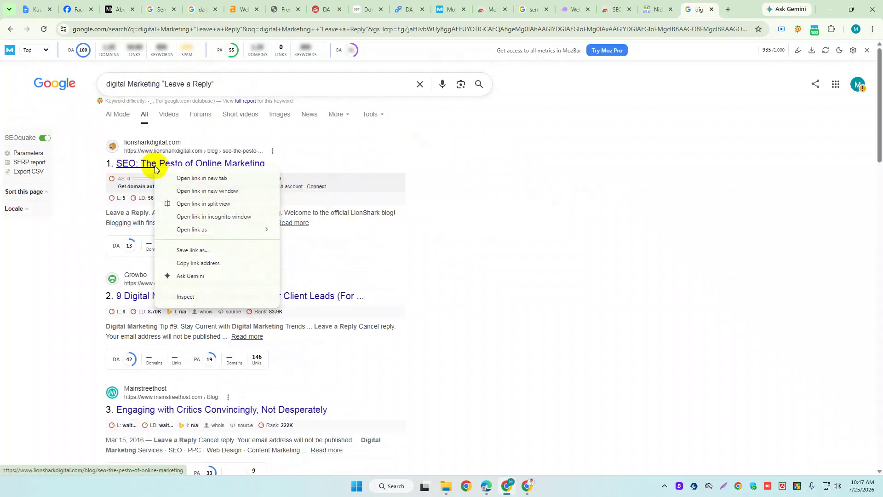
{"action": "left_click", "coordinate": [174, 177]}
{"action": "scroll", "coordinate": [175, 171], "scroll_direction": "down", "scroll_amount": 3}
{"action": "right_click", "coordinate": [183, 145]}
{"action": "left_click", "coordinate": [200, 136]}
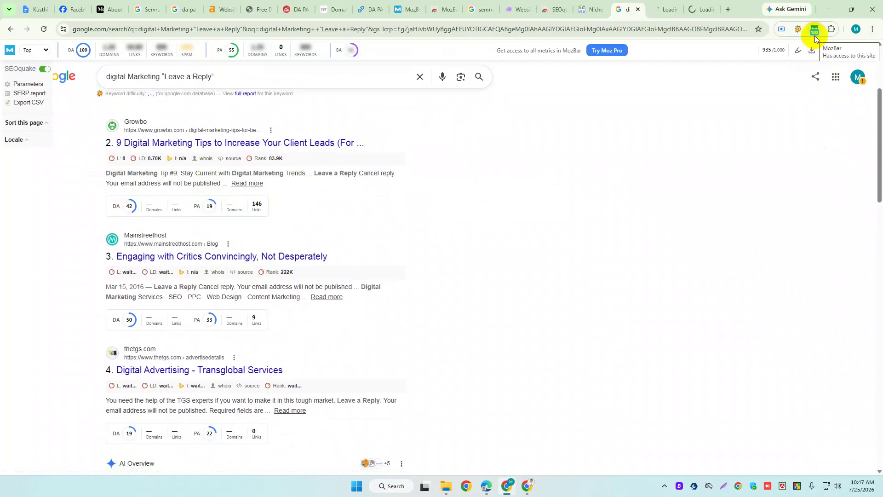
{"action": "mouse_move", "coordinate": [129, 207]}
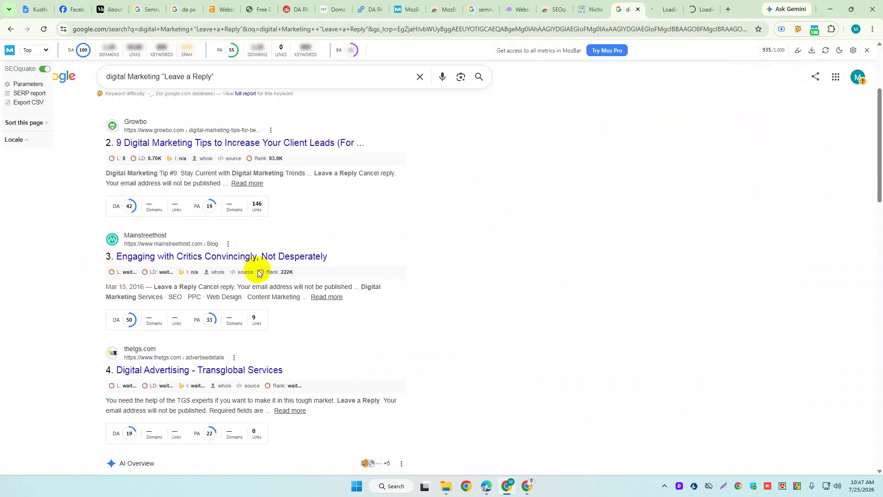
Review the LionShark article "SEO: The Pesto of Online Marketing" and the reader comments below it.
{"action": "left_click", "coordinate": [661, 5]}
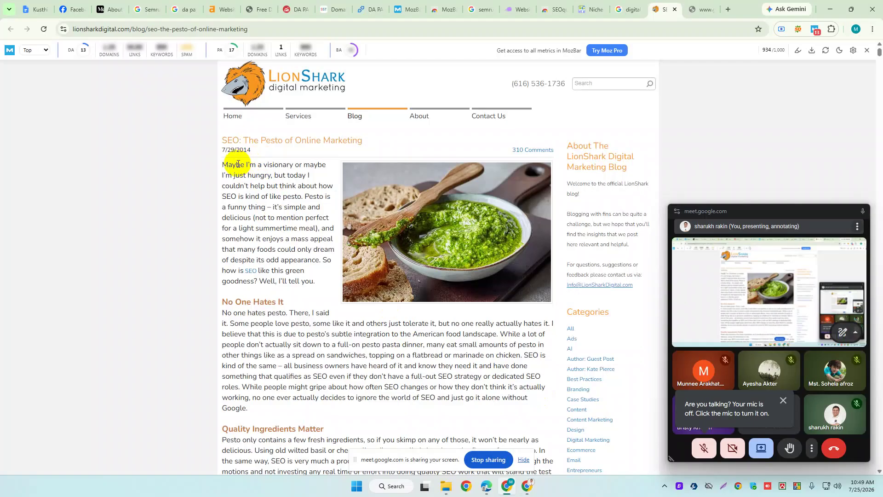
{"action": "scroll", "coordinate": [299, 240], "scroll_direction": "down", "scroll_amount": 15}
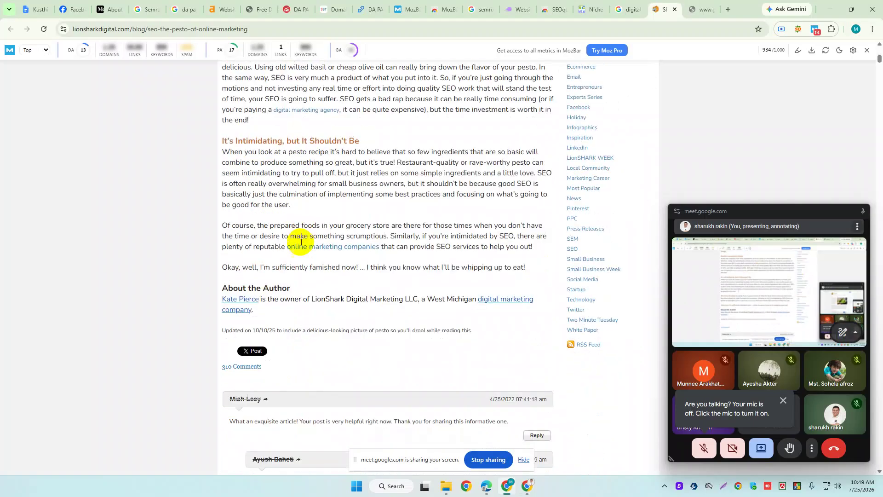
{"action": "scroll", "coordinate": [299, 253], "scroll_direction": "down", "scroll_amount": 20}
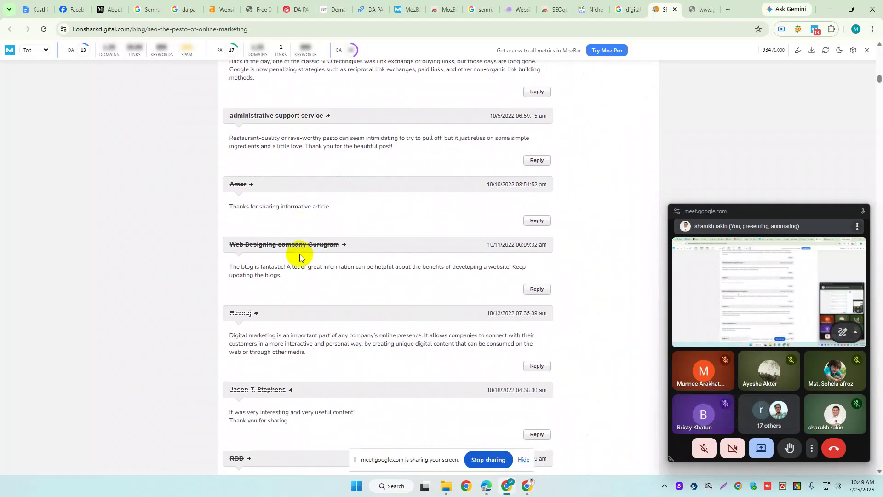
{"action": "scroll", "coordinate": [299, 255], "scroll_direction": "down", "scroll_amount": 15}
{"action": "scroll", "coordinate": [300, 258], "scroll_direction": "down", "scroll_amount": 15}
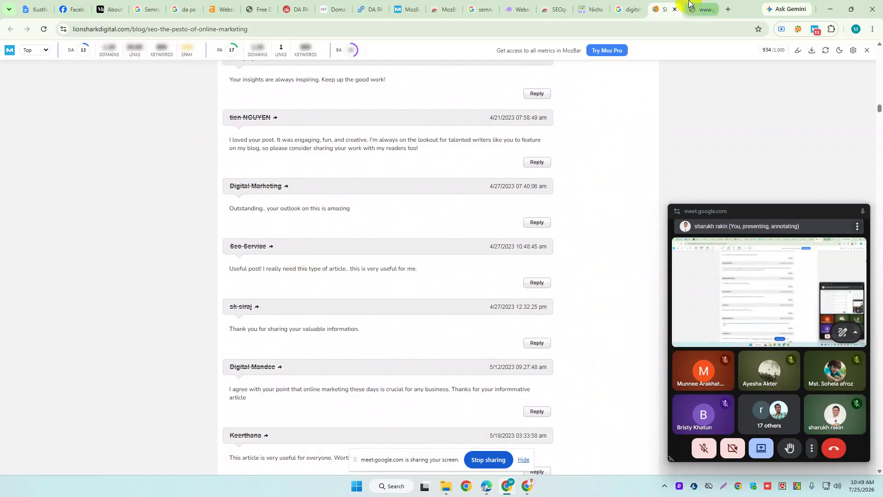
Highlight the "Leave a Reply" part of the Google query and revisit the two blog pages opened from the results.
{"action": "left_click", "coordinate": [626, 9]}
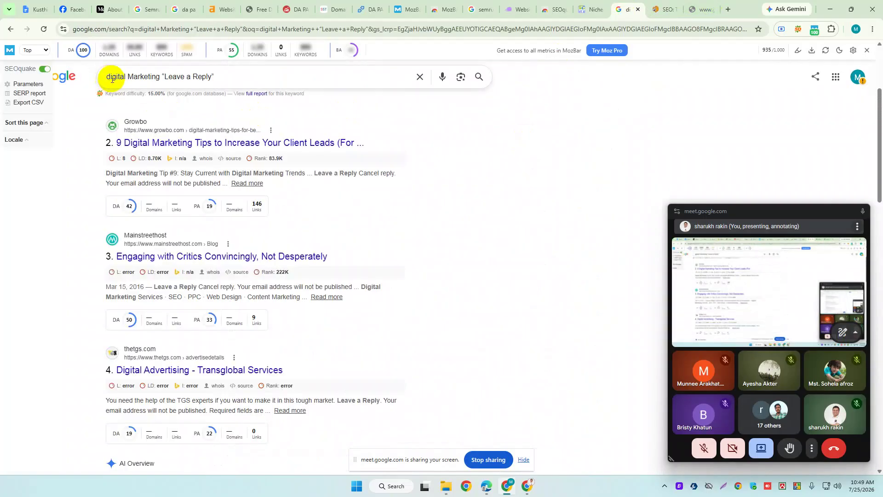
{"action": "left_click_drag", "start_coordinate": [162, 75], "coordinate": [217, 78]}
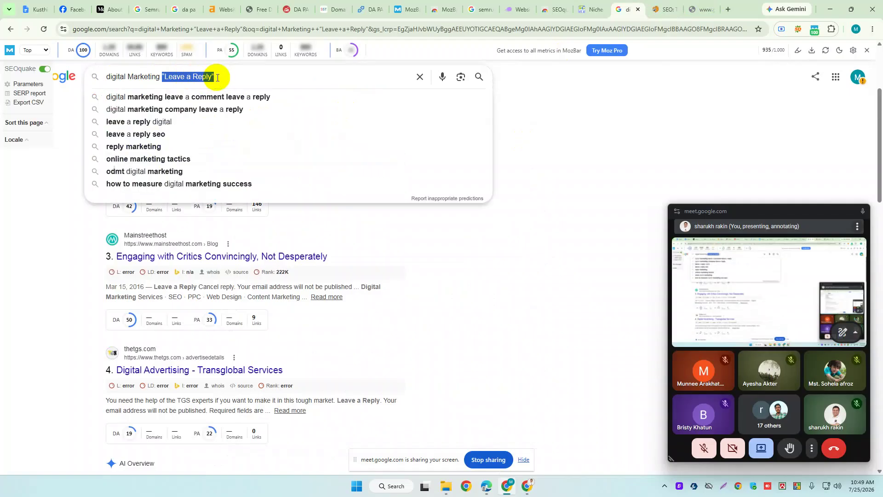
{"action": "left_click", "coordinate": [584, 122]}
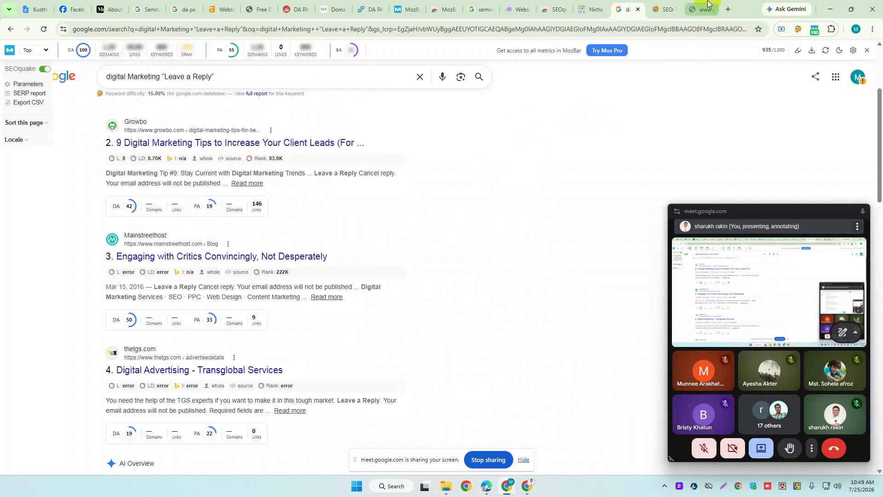
{"action": "left_click", "coordinate": [665, 6]}
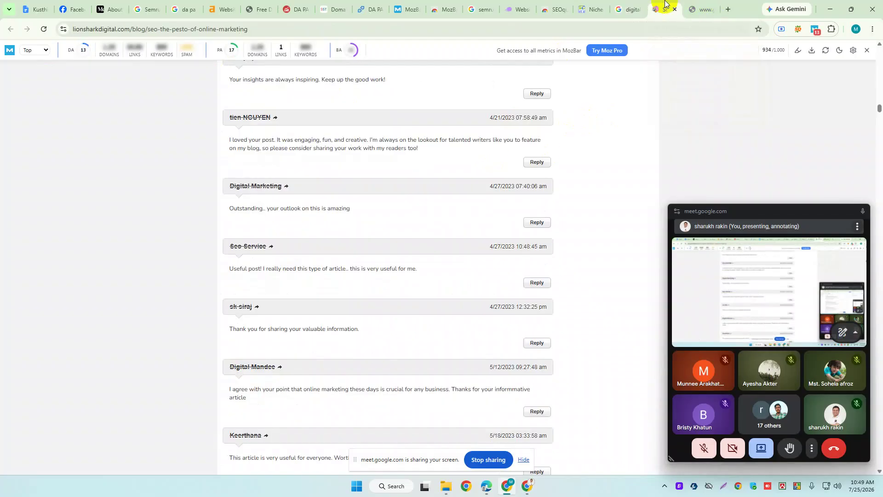
{"action": "left_click", "coordinate": [701, 9]}
Search Google for digital marketing " powered by blogger" in a new browser tab.
{"action": "left_click", "coordinate": [728, 9]}
{"action": "left_click", "coordinate": [203, 32]}
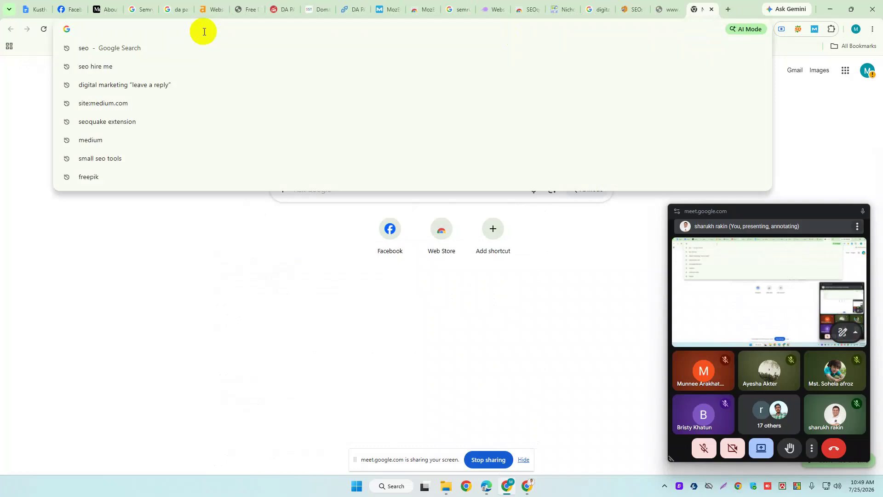
{"action": "right_click", "coordinate": [204, 32]}
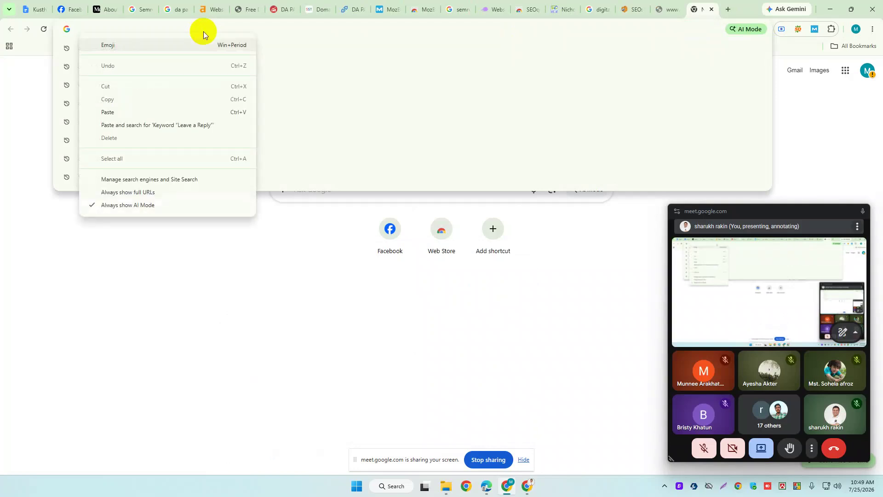
{"action": "left_click", "coordinate": [204, 28]}
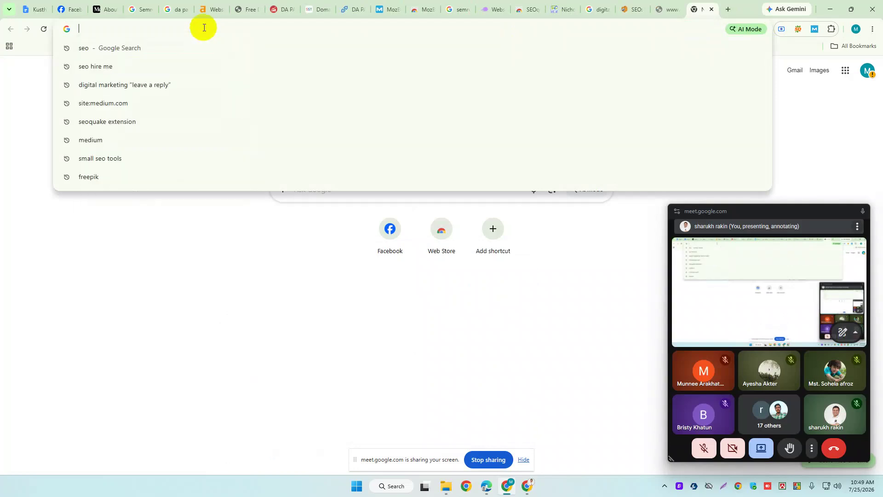
{"action": "type", "text": "dig"}
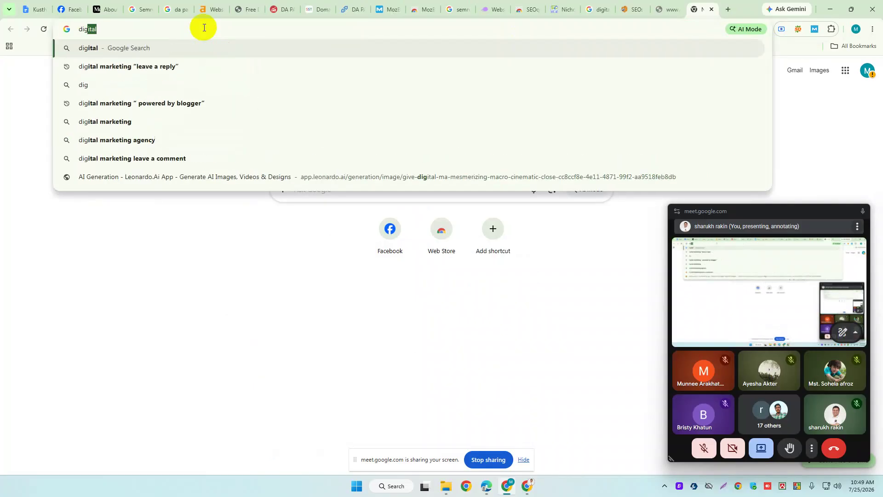
{"action": "type", "text": "ital Marketing “Leave a Reply”"}
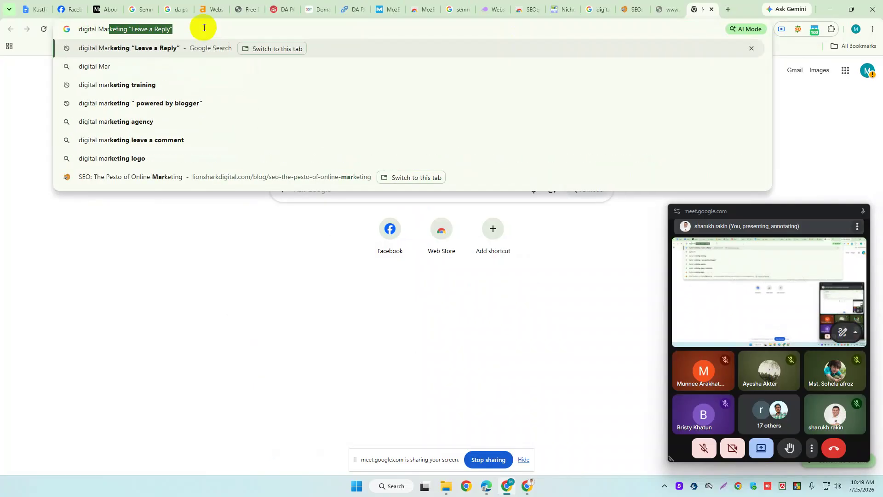
{"action": "left_click", "coordinate": [200, 108]}
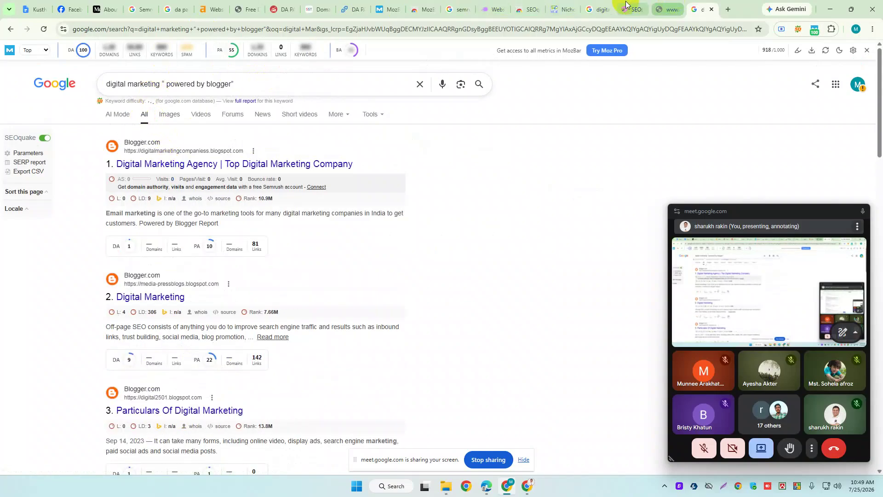
Return to the blog-commenting article and point out the query keyword"Powered by blogger" in its list.
{"action": "left_click", "coordinate": [564, 9]}
{"action": "scroll", "coordinate": [276, 168], "scroll_direction": "up", "scroll_amount": 8}
{"action": "scroll", "coordinate": [276, 202], "scroll_direction": "down", "scroll_amount": 3}
{"action": "left_click_drag", "start_coordinate": [205, 193], "coordinate": [303, 197]}
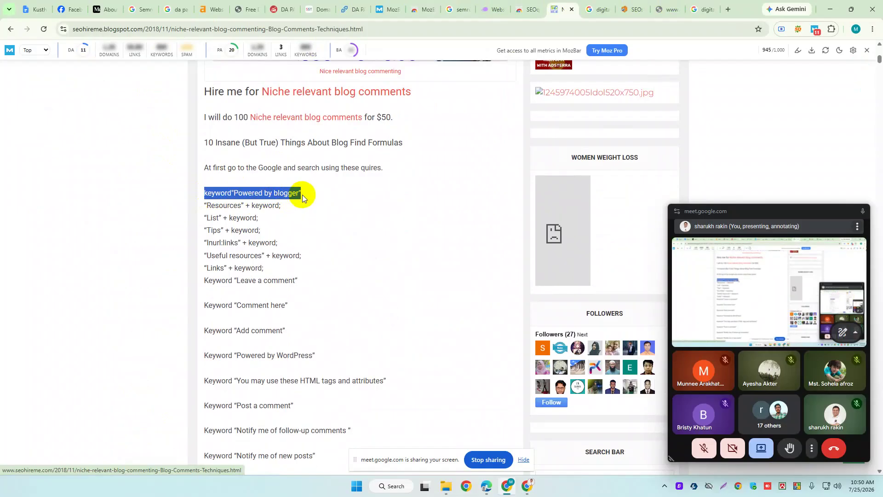
{"action": "left_click", "coordinate": [303, 194]}
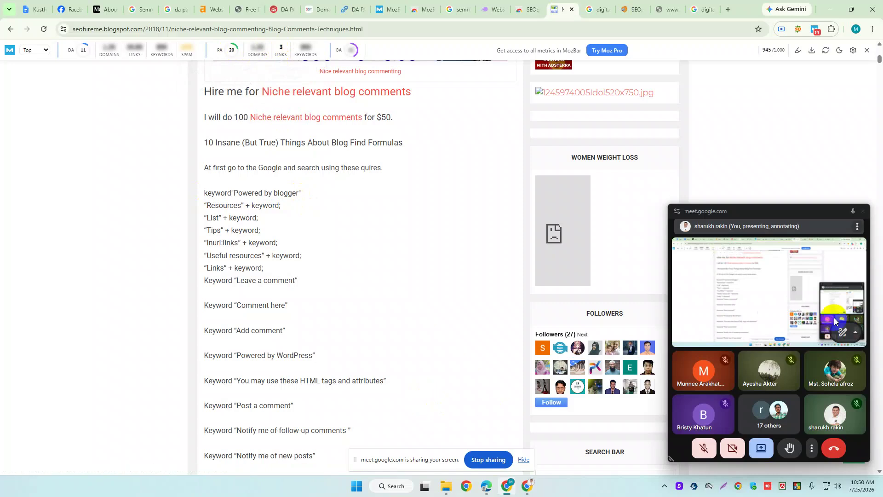
Close the floating meeting window and highlight the article's queries from keyword"Powered by blogger" through Keyword "Notify me of new posts".
{"action": "left_click", "coordinate": [862, 210]}
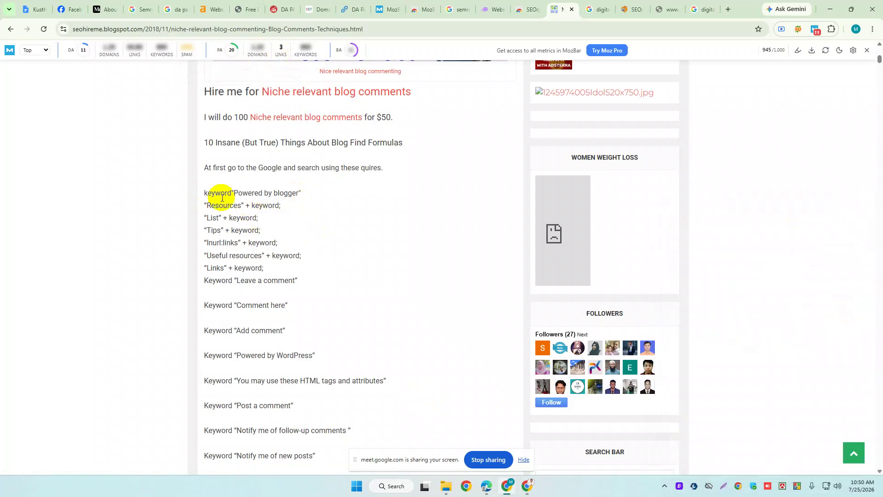
{"action": "left_click_drag", "start_coordinate": [203, 193], "coordinate": [311, 199]}
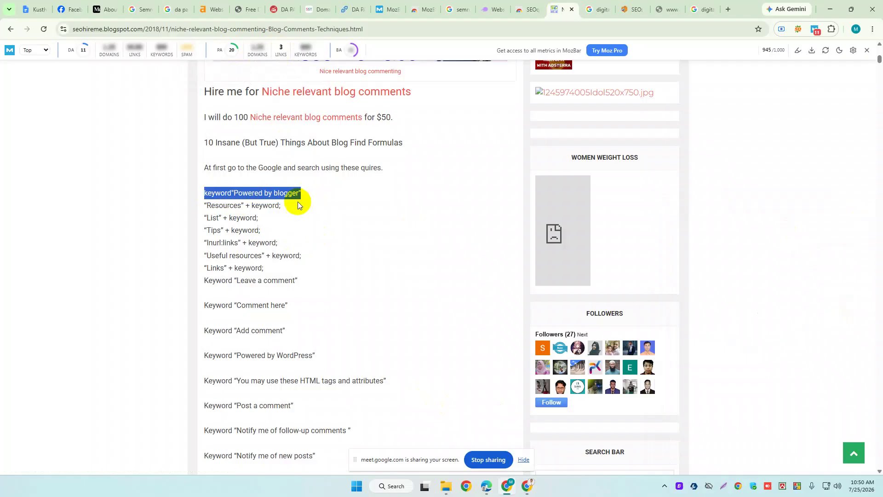
{"action": "scroll", "coordinate": [296, 203], "scroll_direction": "down", "scroll_amount": 7}
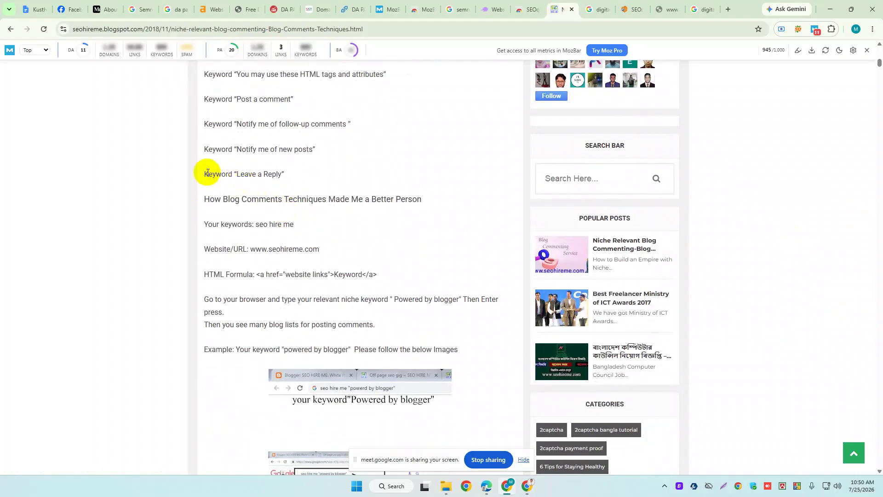
{"action": "left_click_drag", "start_coordinate": [207, 173], "coordinate": [202, 123]}
{"action": "scroll", "coordinate": [256, 87], "scroll_direction": "up", "scroll_amount": 2}
{"action": "scroll", "coordinate": [256, 86], "scroll_direction": "up", "scroll_amount": 4}
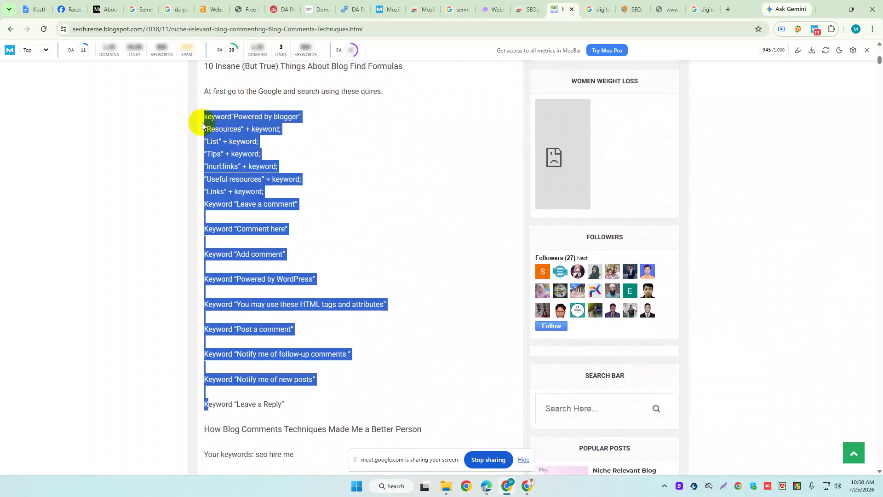
Highlight the article's queries from "Resources" + keyword down to "Notify me of follow-up comments" and return to the "powered by blogger" search results.
{"action": "left_click", "coordinate": [223, 166]}
{"action": "left_click_drag", "start_coordinate": [203, 128], "coordinate": [314, 355]}
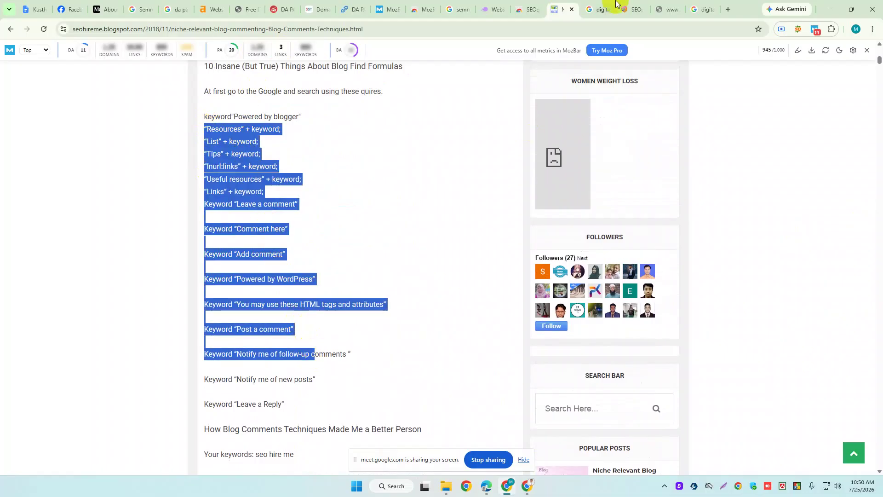
{"action": "left_click", "coordinate": [699, 10]}
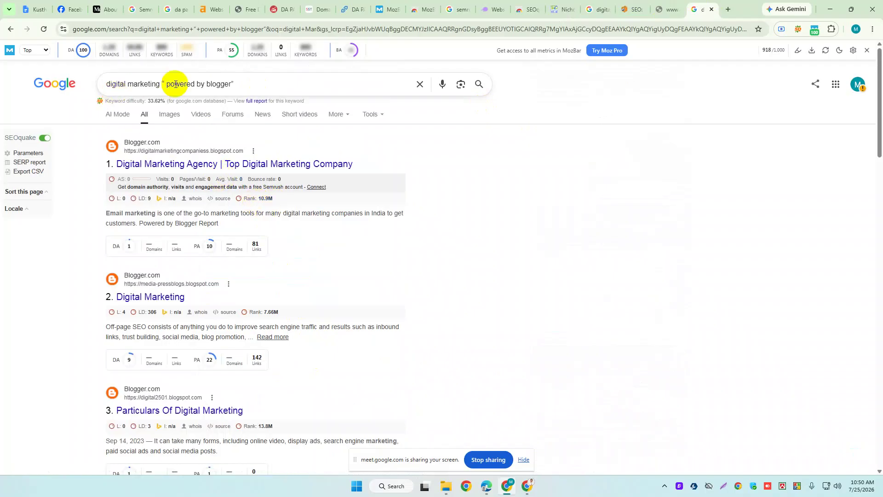
Open the "Digital Marketing Agency | Top Digital Marketing Company" result in a new tab and check its DA and PA.
{"action": "right_click", "coordinate": [256, 170]}
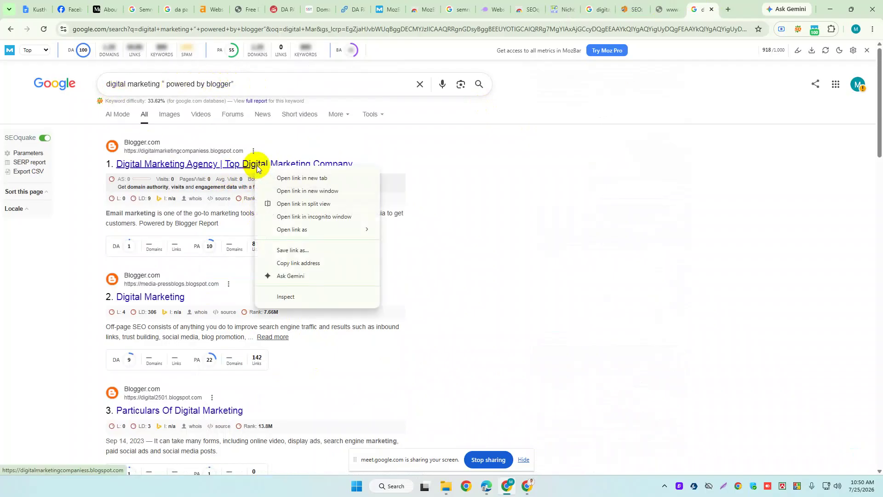
{"action": "left_click", "coordinate": [277, 178]}
{"action": "left_click", "coordinate": [703, 7]}
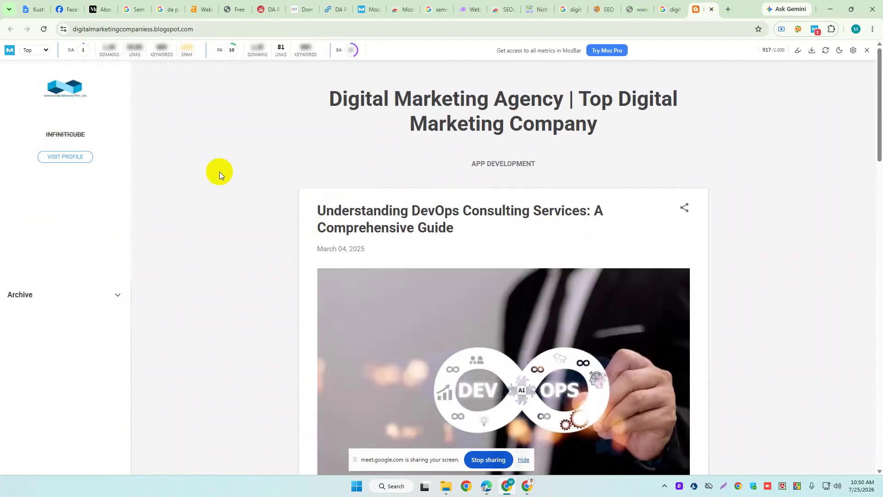
{"action": "mouse_move", "coordinate": [81, 54]}
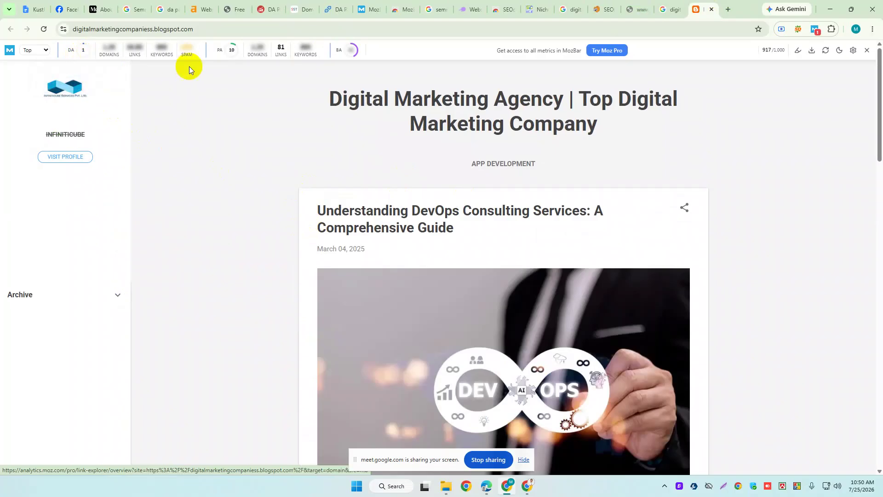
{"action": "mouse_move", "coordinate": [231, 54]}
Open the comments of the blog's DevOps Consulting Services post and check that page's PA.
{"action": "scroll", "coordinate": [526, 246], "scroll_direction": "down", "scroll_amount": 8}
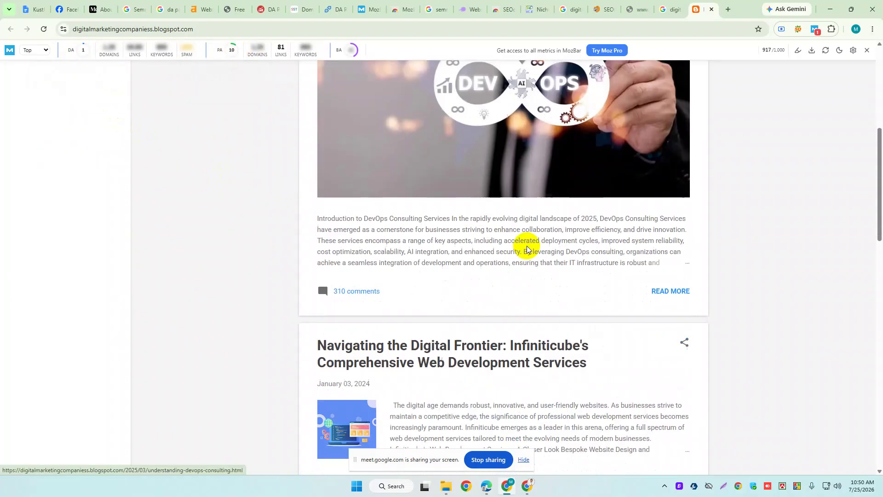
{"action": "left_click", "coordinate": [346, 214]}
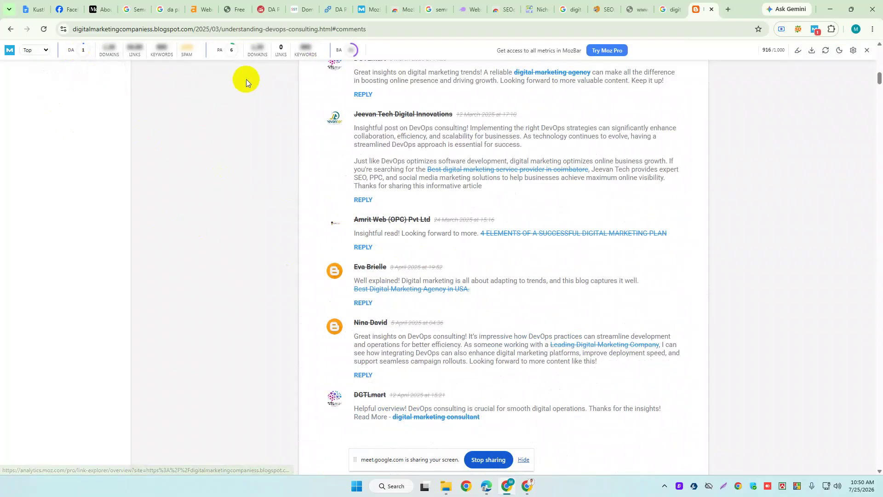
{"action": "mouse_move", "coordinate": [232, 54]}
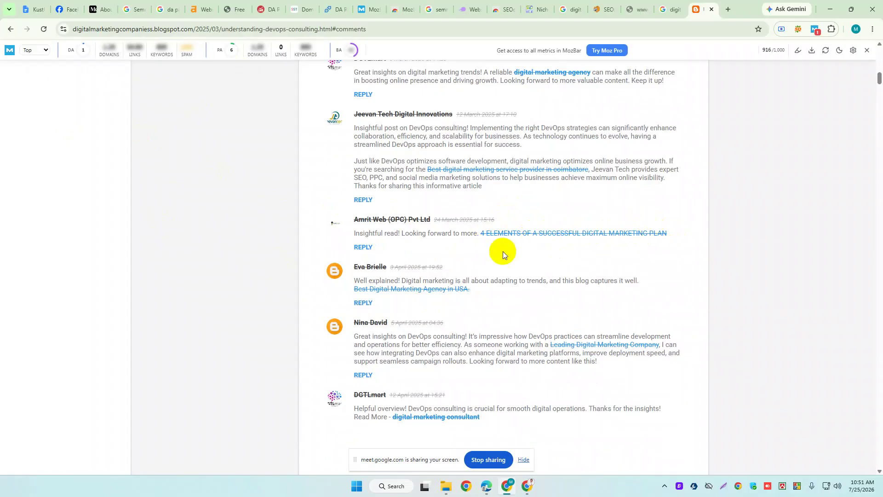
Demonstrate SEOquake's no-follow highlighting and seobar options on the comments page, leaving highlighting enabled and the seobar disabled.
{"action": "left_click", "coordinate": [799, 31]}
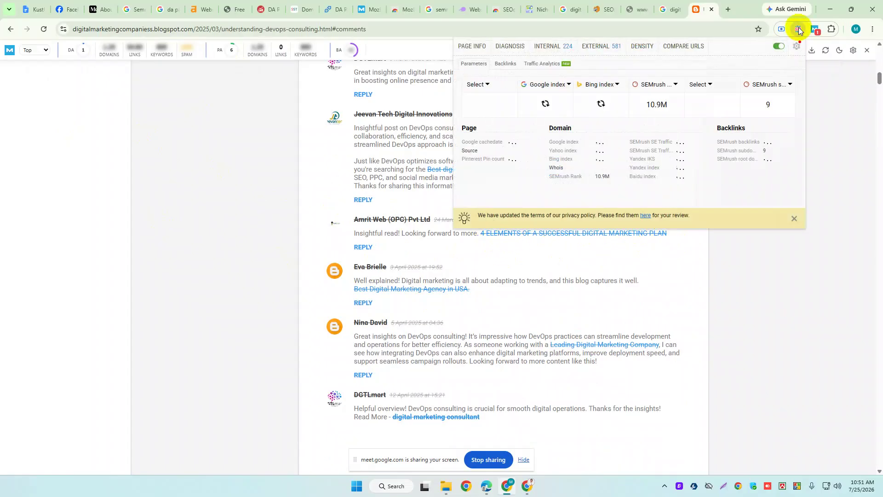
{"action": "left_click", "coordinate": [796, 46]}
{"action": "left_click", "coordinate": [741, 92]}
{"action": "left_click", "coordinate": [740, 92]}
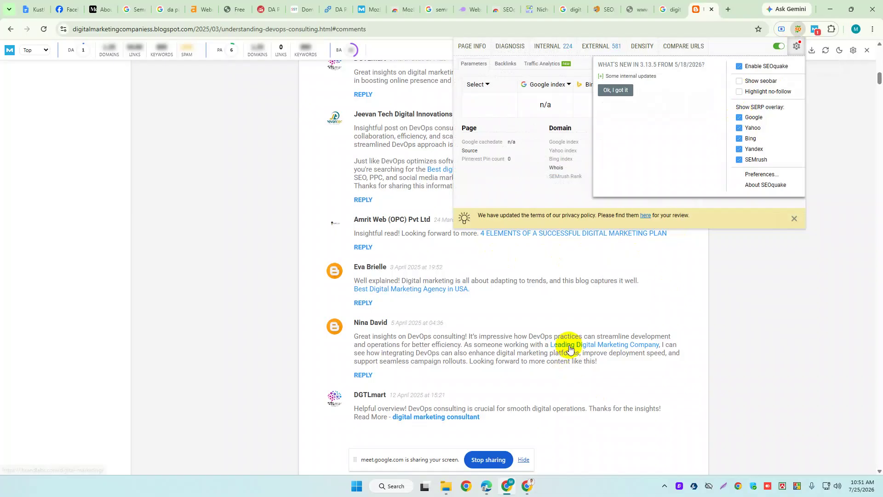
{"action": "left_click", "coordinate": [740, 82]}
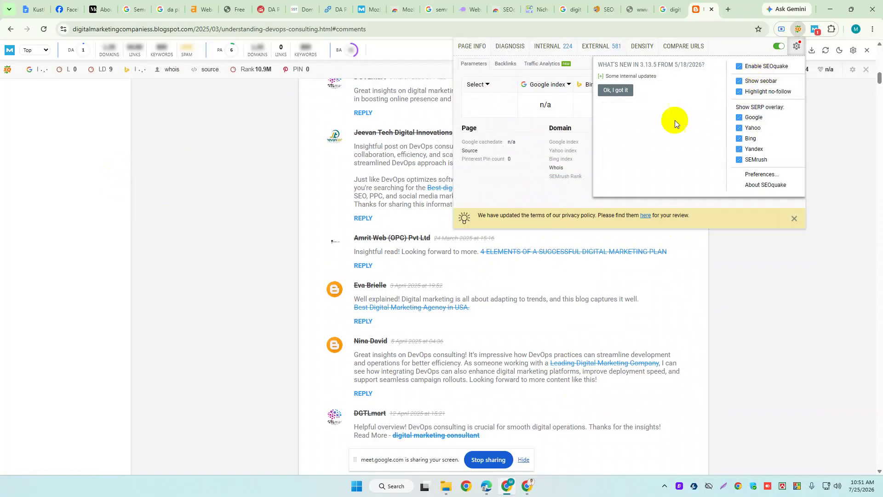
{"action": "left_click", "coordinate": [739, 82]}
{"action": "left_click", "coordinate": [768, 274]}
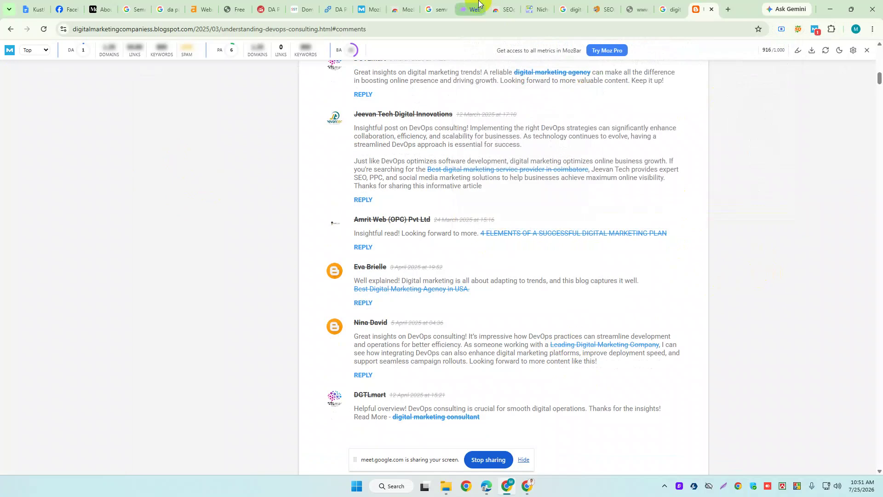
Revisit the "powered by blogger" search results and reload the growbo.com digital marketing tips page.
{"action": "left_click", "coordinate": [665, 4]}
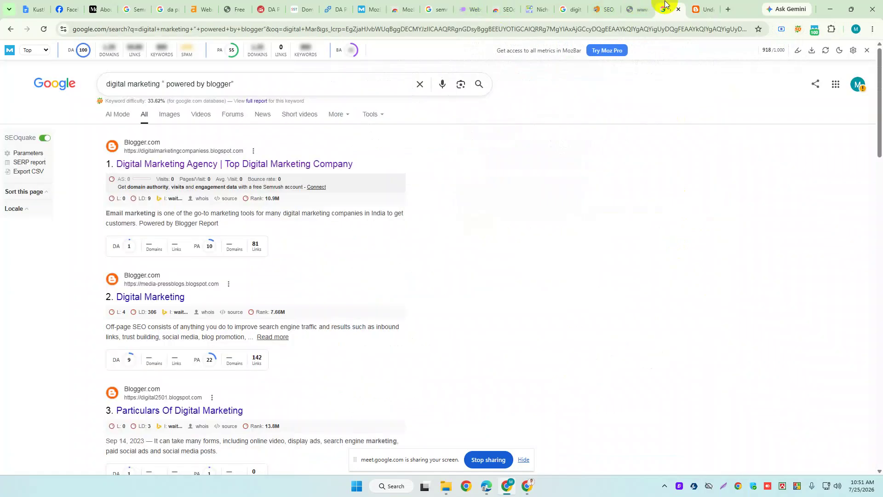
{"action": "left_click", "coordinate": [641, 9]}
{"action": "left_click", "coordinate": [43, 29]}
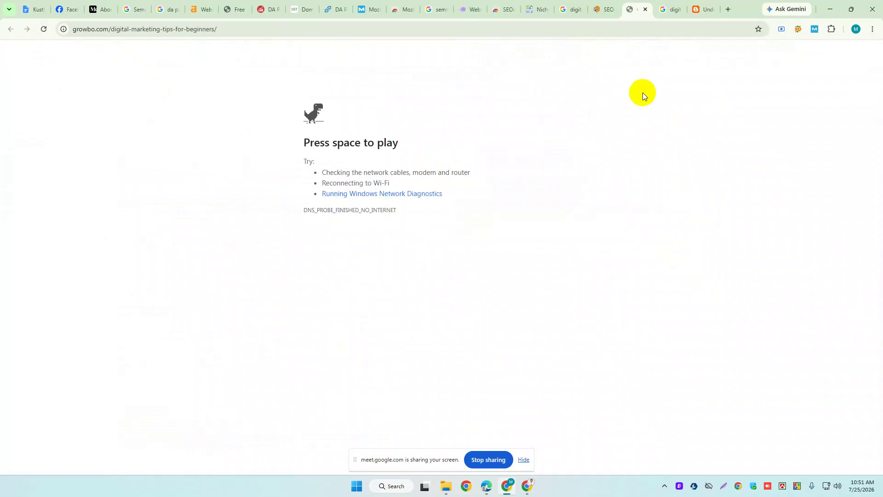
Return to the lionsharkdigital.com SEO pesto post and go through its comments to the Leave a Reply form.
{"action": "left_click", "coordinate": [598, 4]}
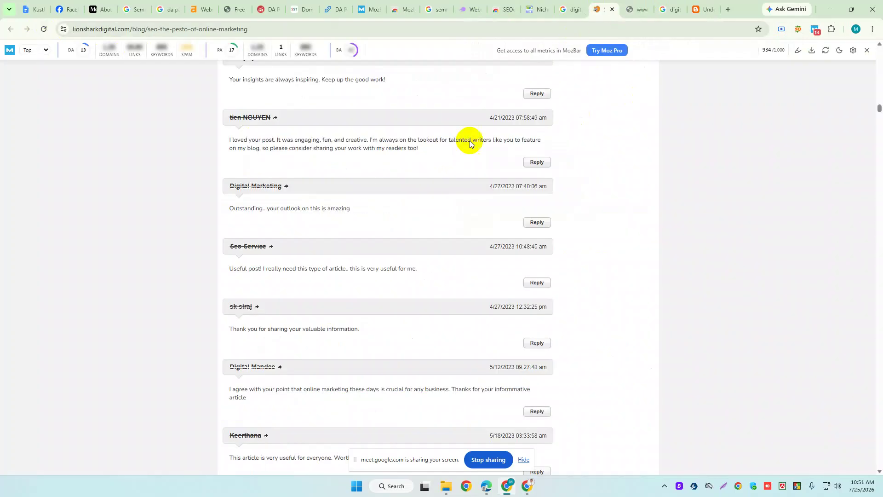
{"action": "scroll", "coordinate": [294, 206], "scroll_direction": "down", "scroll_amount": 3}
{"action": "scroll", "coordinate": [297, 207], "scroll_direction": "down", "scroll_amount": 20}
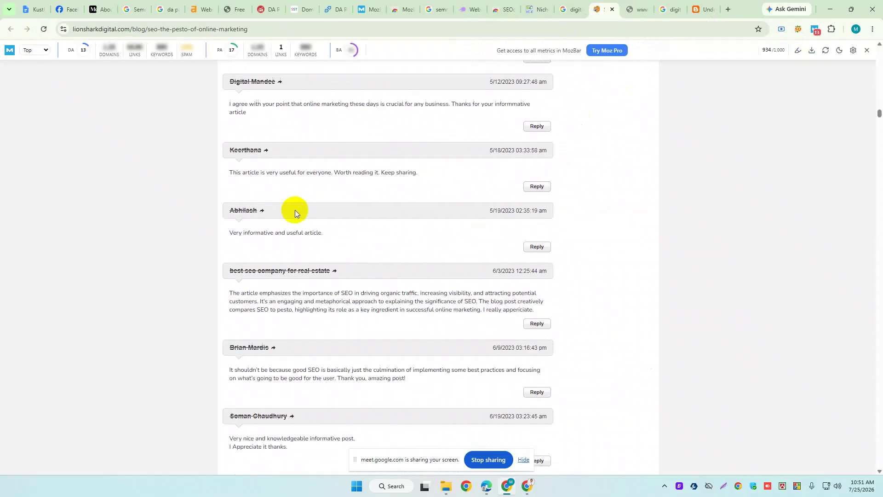
{"action": "scroll", "coordinate": [294, 209], "scroll_direction": "down", "scroll_amount": 20}
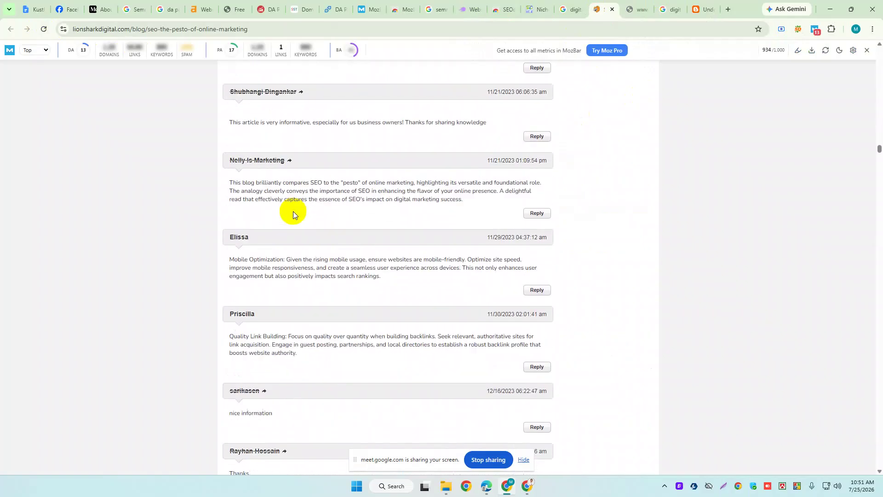
{"action": "scroll", "coordinate": [288, 208], "scroll_direction": "down", "scroll_amount": 15}
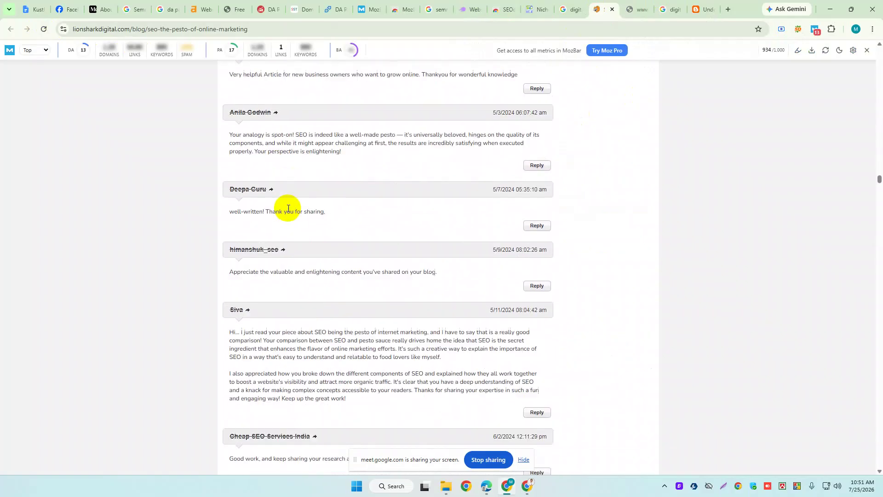
{"action": "left_click_drag", "start_coordinate": [879, 186], "coordinate": [879, 463]}
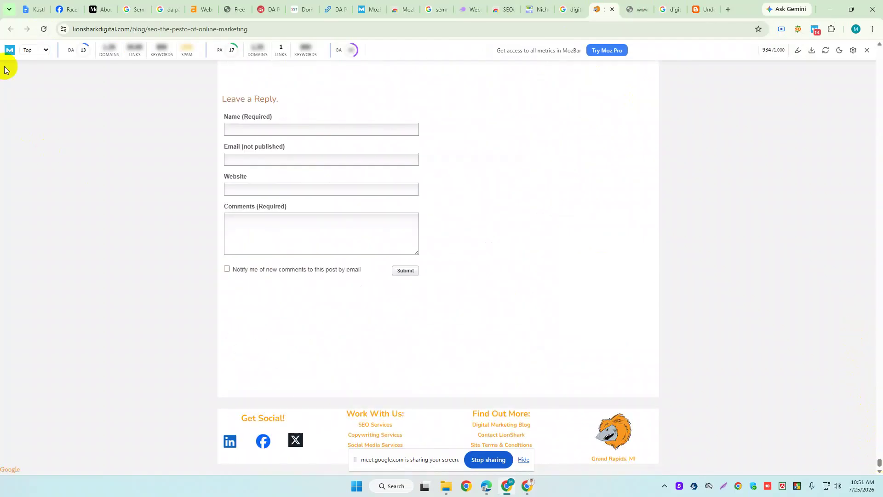
Examine the newest comments above the reply form, highlighting the PostiView comment's date and text and the short comment before it.
{"action": "scroll", "coordinate": [377, 284], "scroll_direction": "up", "scroll_amount": 3}
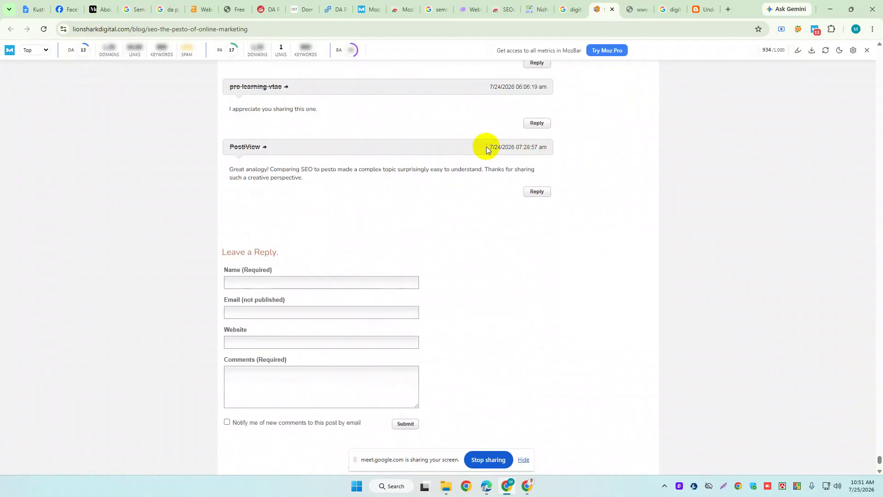
{"action": "left_click_drag", "start_coordinate": [487, 147], "coordinate": [539, 150]}
{"action": "left_click", "coordinate": [510, 143]}
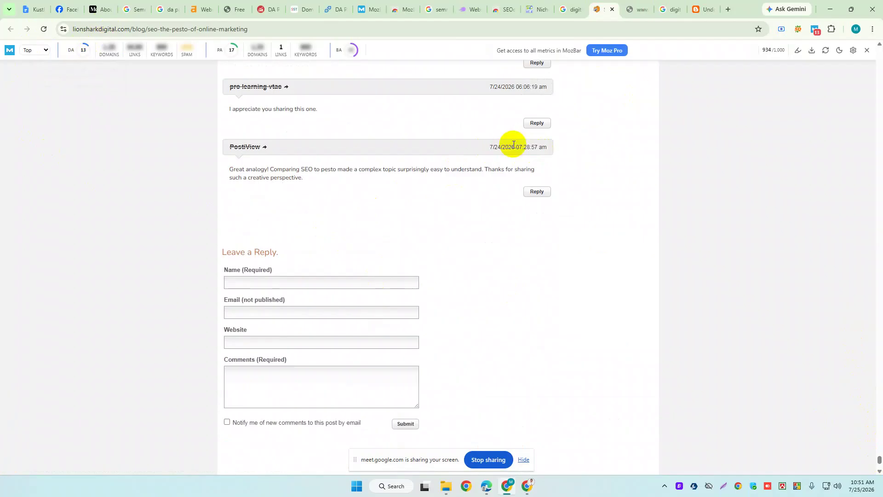
{"action": "left_click_drag", "start_coordinate": [230, 169], "coordinate": [302, 179]}
{"action": "scroll", "coordinate": [373, 186], "scroll_direction": "up", "scroll_amount": 2}
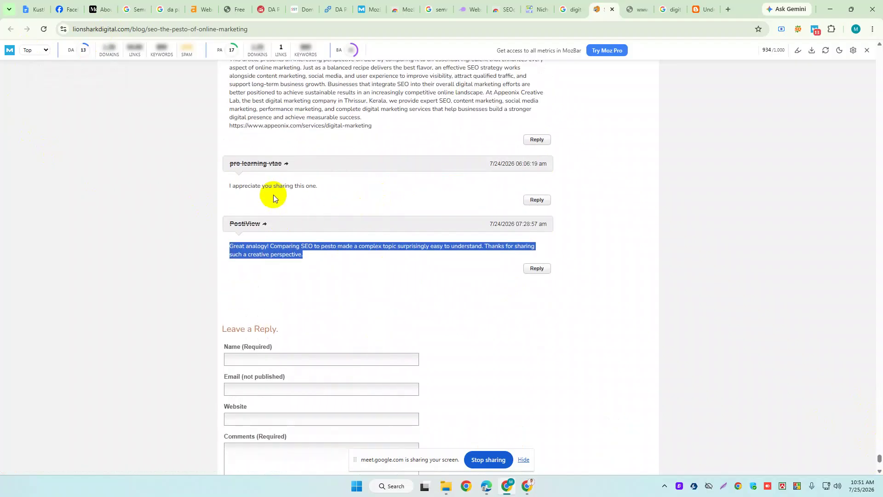
{"action": "scroll", "coordinate": [294, 202], "scroll_direction": "up", "scroll_amount": 2}
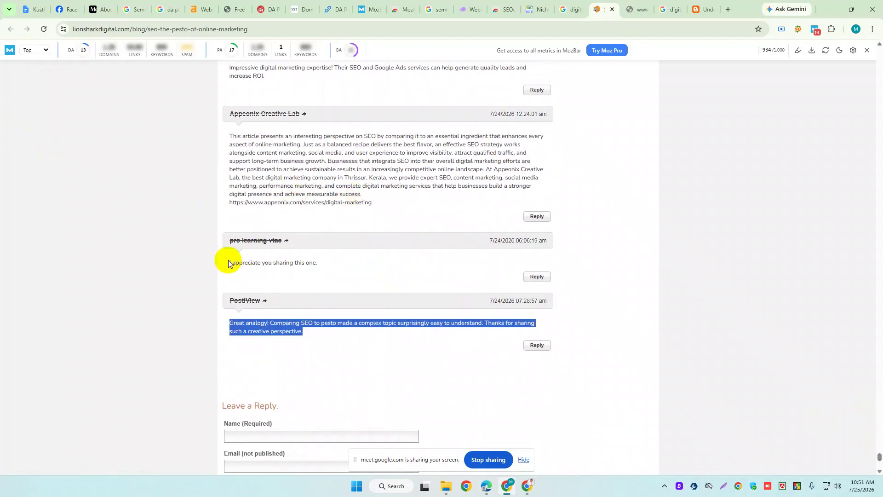
{"action": "left_click_drag", "start_coordinate": [229, 263], "coordinate": [329, 266]}
{"action": "mouse_move", "coordinate": [228, 323]}
{"action": "left_mouse_down"}
{"action": "mouse_move", "coordinate": [319, 332]}
{"action": "mouse_move", "coordinate": [233, 321]}
{"action": "left_mouse_up"}
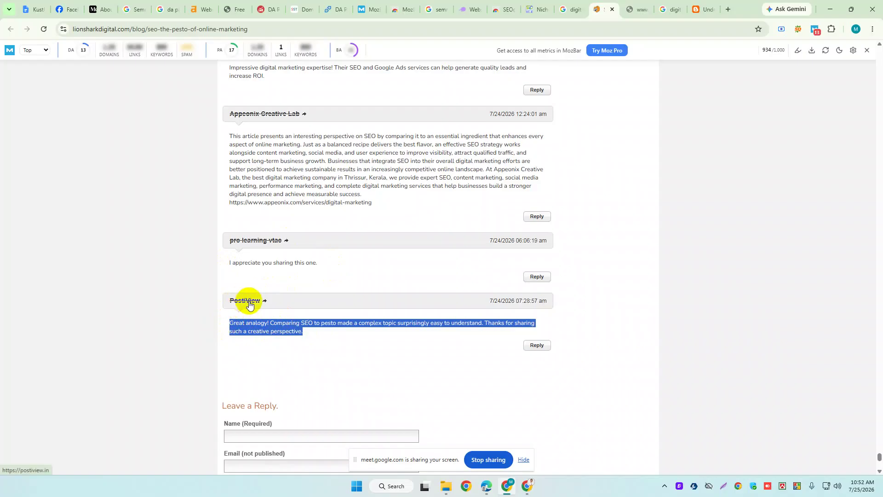
Review the earlier July 2026 comments on the post and come back to the Leave a Reply form.
{"action": "scroll", "coordinate": [247, 246], "scroll_direction": "up", "scroll_amount": 2}
{"action": "scroll", "coordinate": [252, 193], "scroll_direction": "up", "scroll_amount": 2}
{"action": "scroll", "coordinate": [239, 202], "scroll_direction": "up", "scroll_amount": 2}
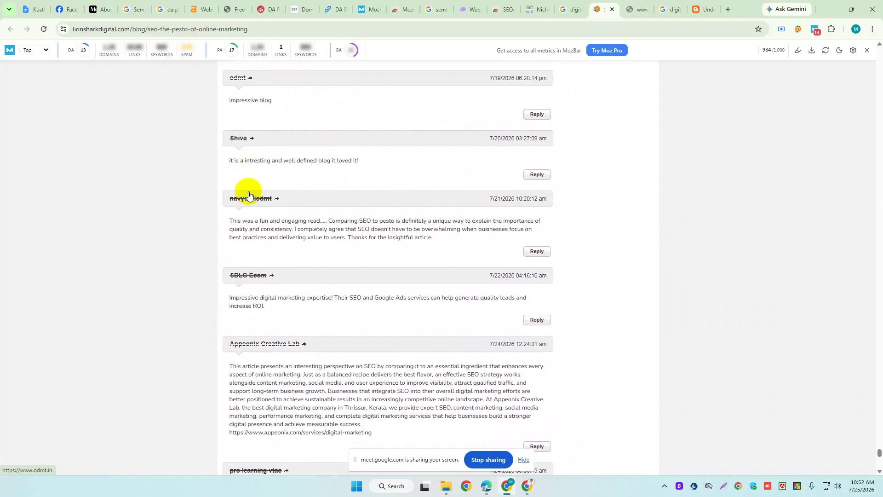
{"action": "scroll", "coordinate": [257, 203], "scroll_direction": "down", "scroll_amount": 6}
{"action": "scroll", "coordinate": [259, 204], "scroll_direction": "down", "scroll_amount": 5}
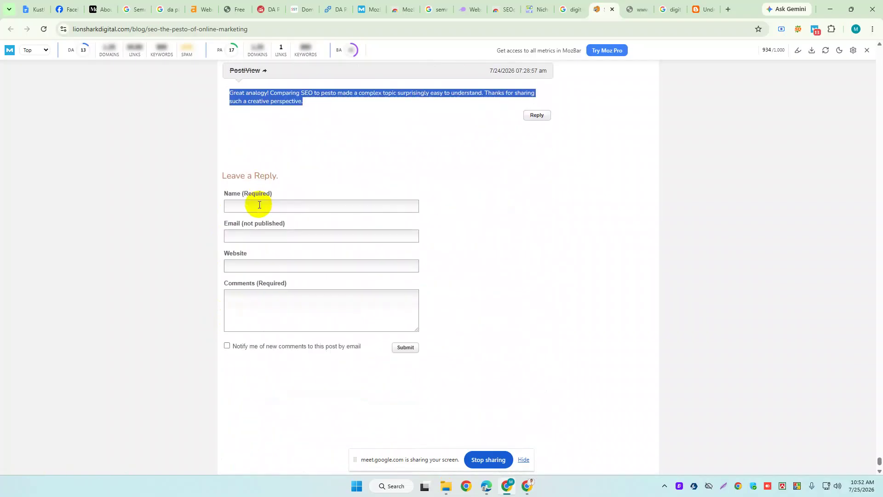
Fill in the reply form's Name as SEO Hire Me and its Email with the saved e-mail address.
{"action": "left_click_drag", "start_coordinate": [225, 195], "coordinate": [281, 191]}
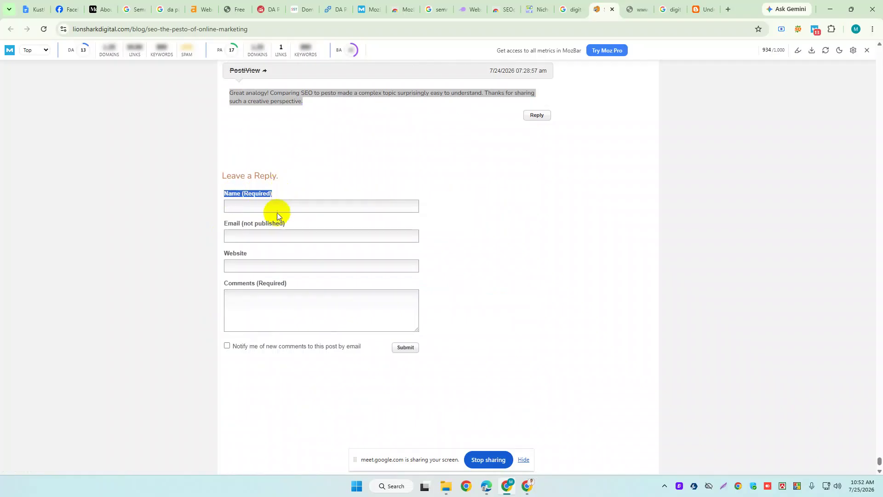
{"action": "left_click", "coordinate": [264, 206]}
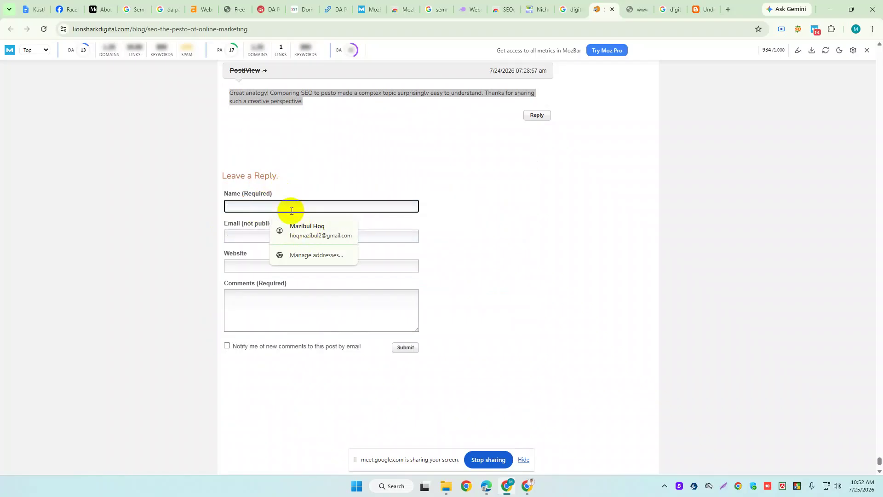
{"action": "type", "text": "SEO Hire Me"}
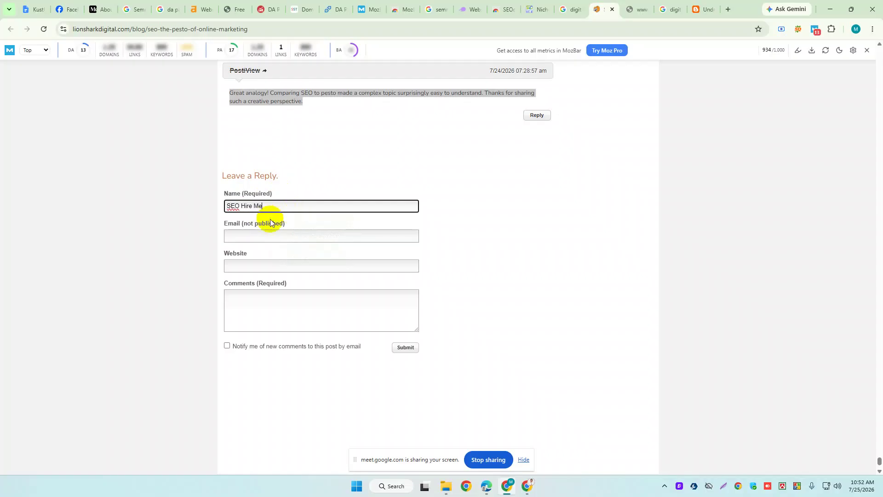
{"action": "left_click", "coordinate": [272, 233]}
{"action": "left_click", "coordinate": [300, 250]}
{"action": "left_click", "coordinate": [241, 265]}
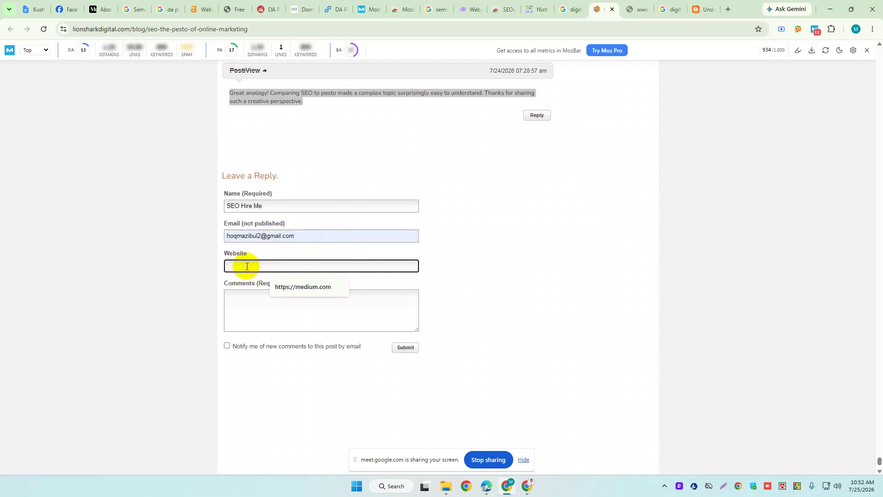
{"action": "left_click", "coordinate": [223, 204]}
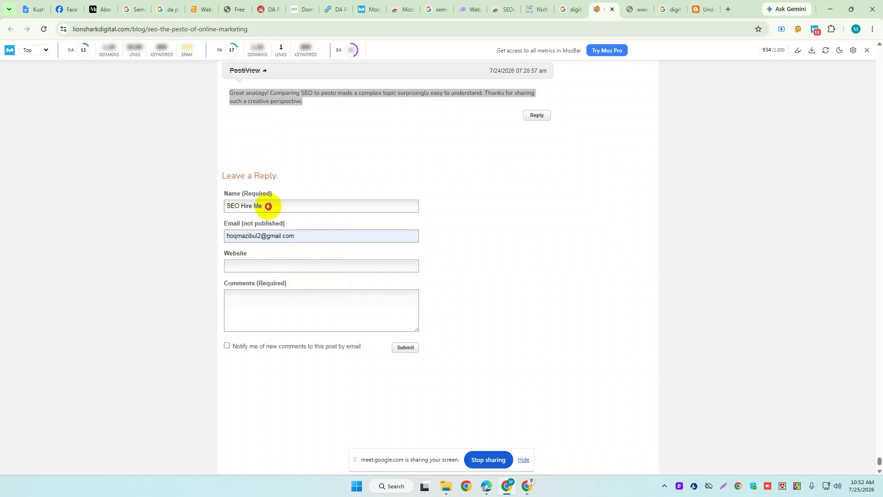
{"action": "left_click", "coordinate": [245, 266]}
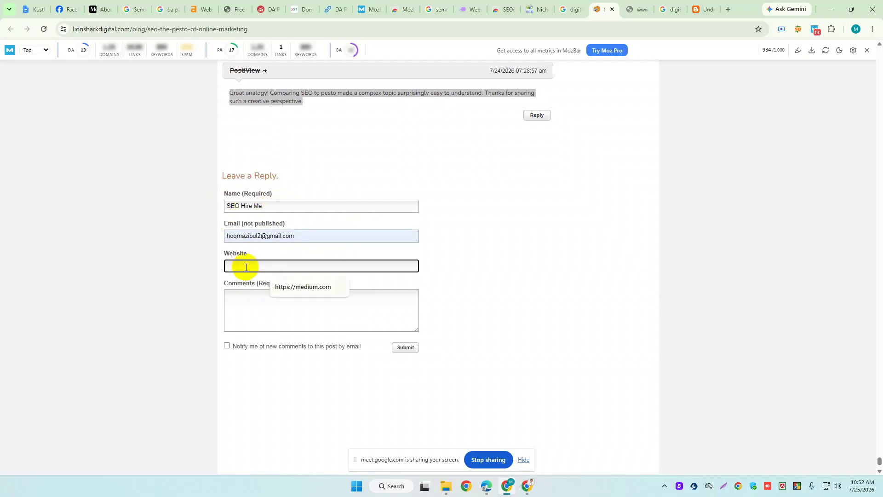
{"action": "left_click", "coordinate": [536, 10]}
{"action": "left_click_drag", "start_coordinate": [143, 29], "coordinate": [70, 28]}
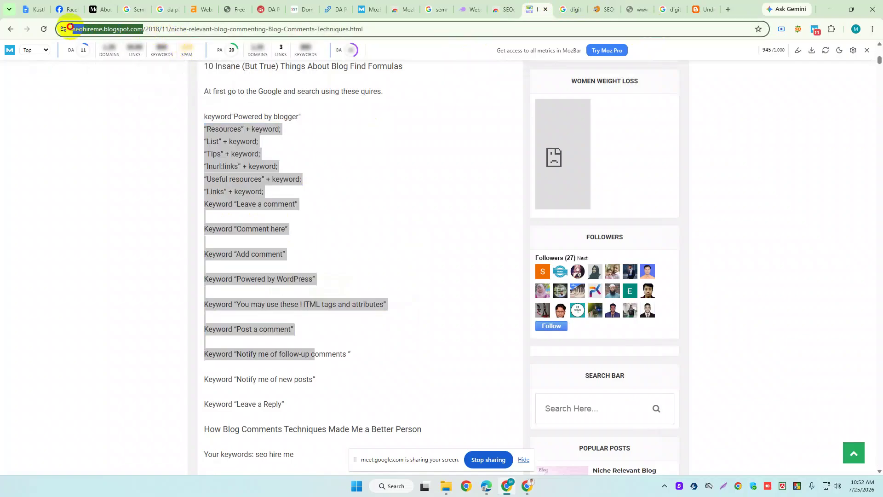
{"action": "right_click", "coordinate": [102, 29]}
{"action": "left_click", "coordinate": [162, 115]}
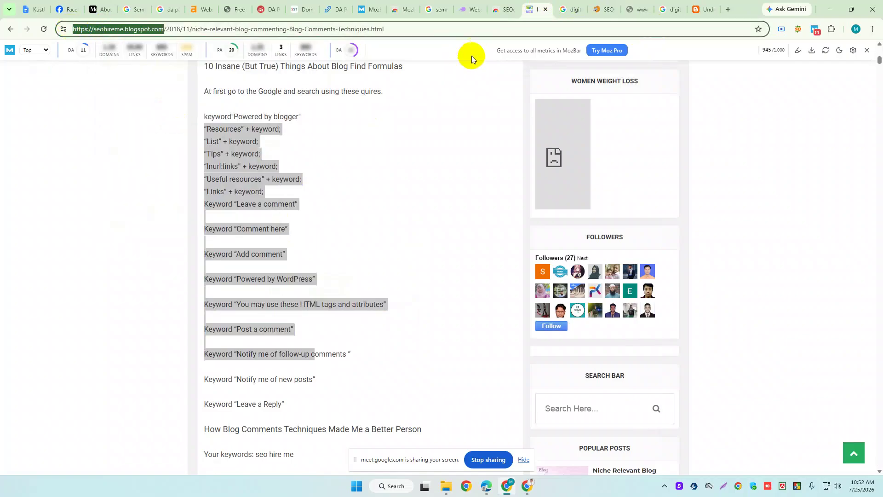
{"action": "left_click", "coordinate": [594, 9]}
{"action": "left_click", "coordinate": [291, 314]}
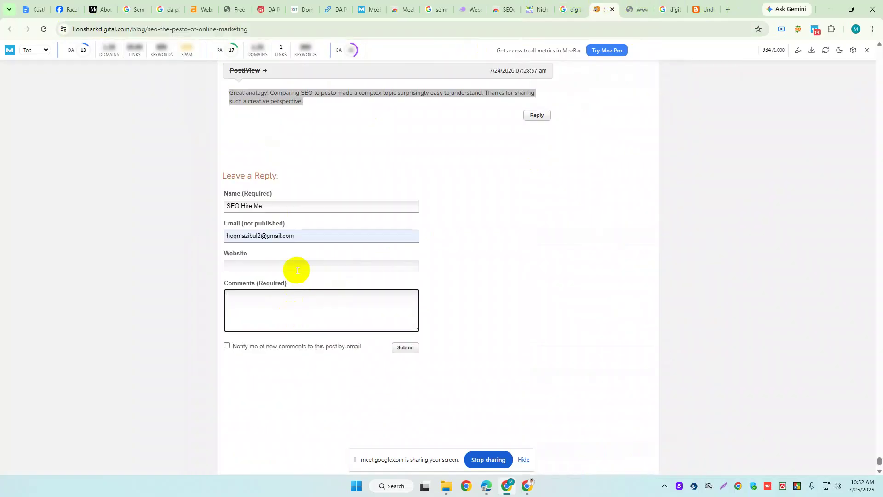
{"action": "left_click", "coordinate": [257, 264]}
{"action": "key", "text": "ctrl+v"}
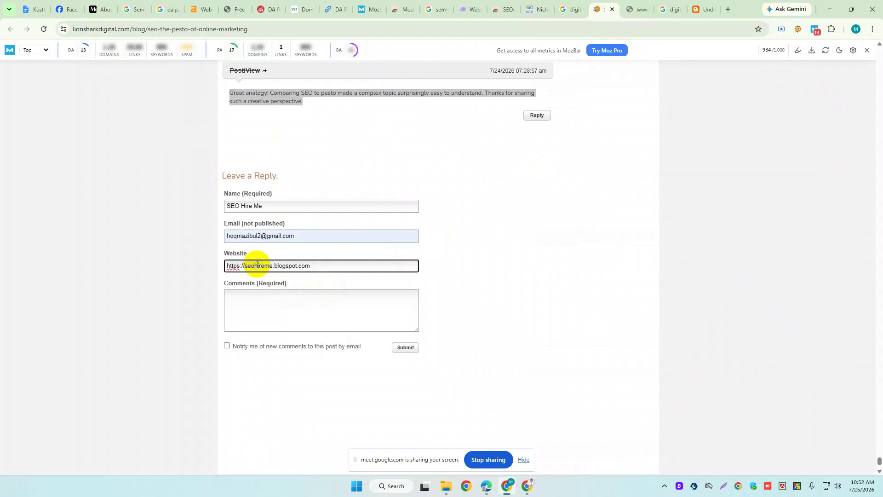
{"action": "left_click", "coordinate": [294, 304]}
{"action": "left_click", "coordinate": [275, 205]}
{"action": "left_click_drag", "start_coordinate": [275, 206], "coordinate": [221, 208]}
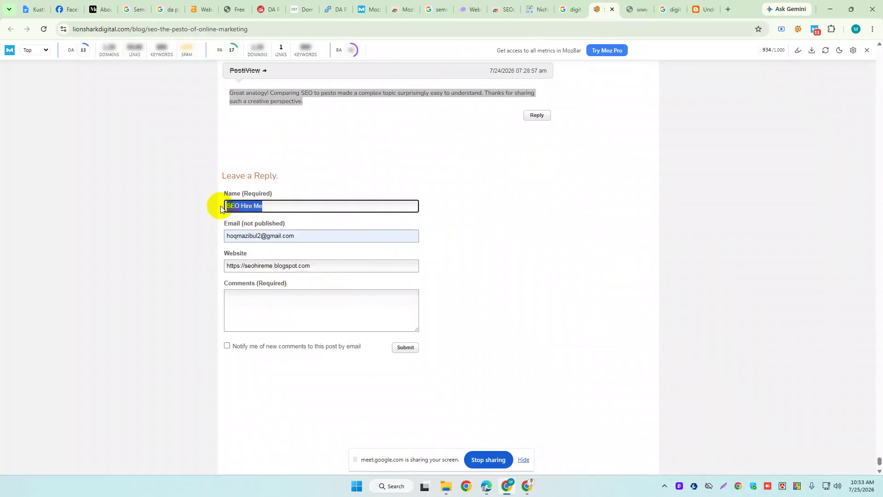
{"action": "left_click", "coordinate": [281, 305]}
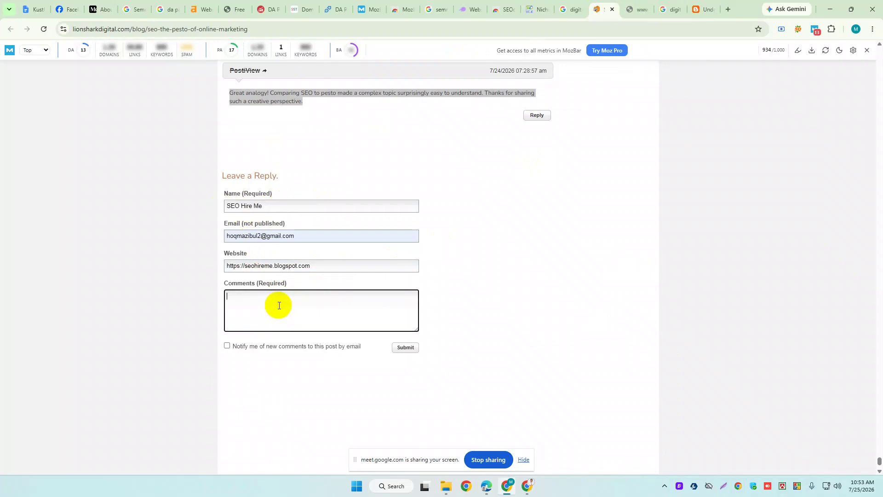
Examine the July 2026 comments, highlighting the Appeonix Creative Lab link and the texts of the SDLC Ecom and 7/17/2026 comments.
{"action": "scroll", "coordinate": [264, 316], "scroll_direction": "up", "scroll_amount": 7}
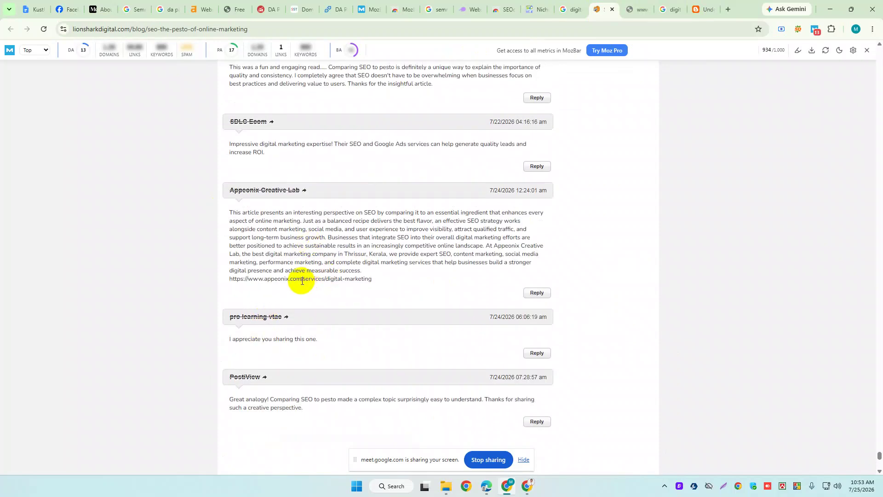
{"action": "left_click_drag", "start_coordinate": [232, 279], "coordinate": [373, 278]}
{"action": "double_click", "coordinate": [328, 278]}
{"action": "left_click", "coordinate": [329, 277]}
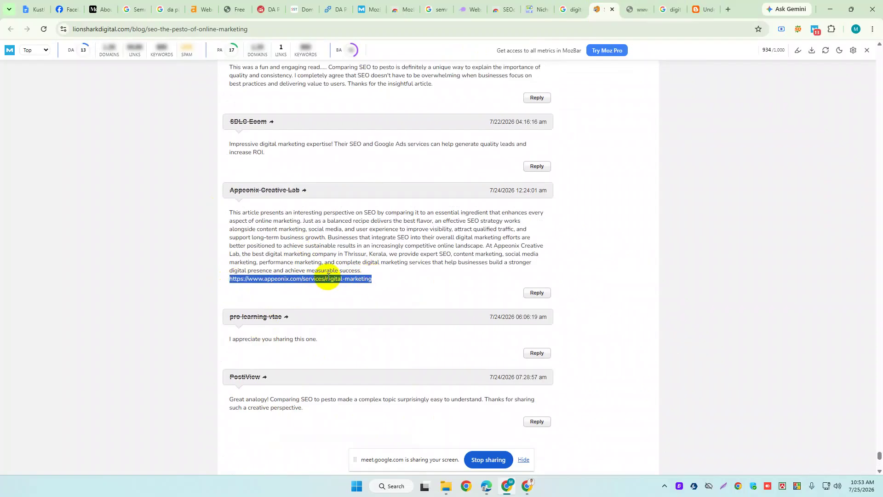
{"action": "scroll", "coordinate": [329, 277], "scroll_direction": "up", "scroll_amount": 2}
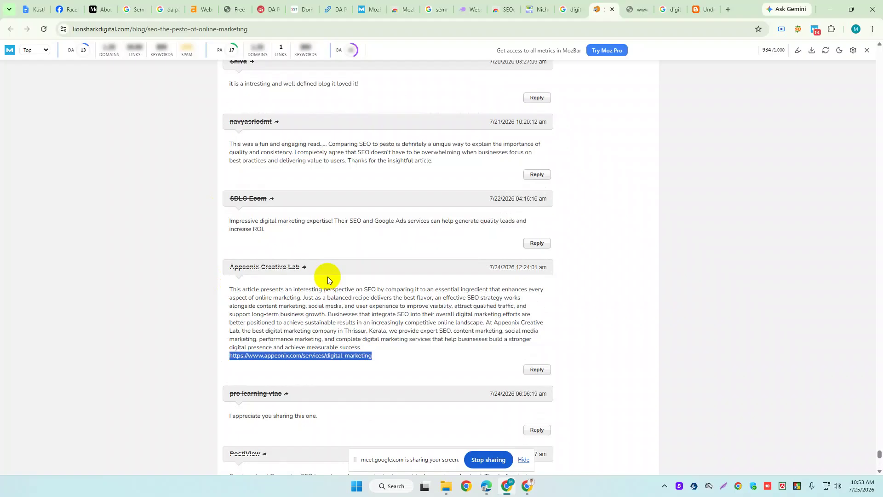
{"action": "left_click_drag", "start_coordinate": [229, 219], "coordinate": [359, 228]}
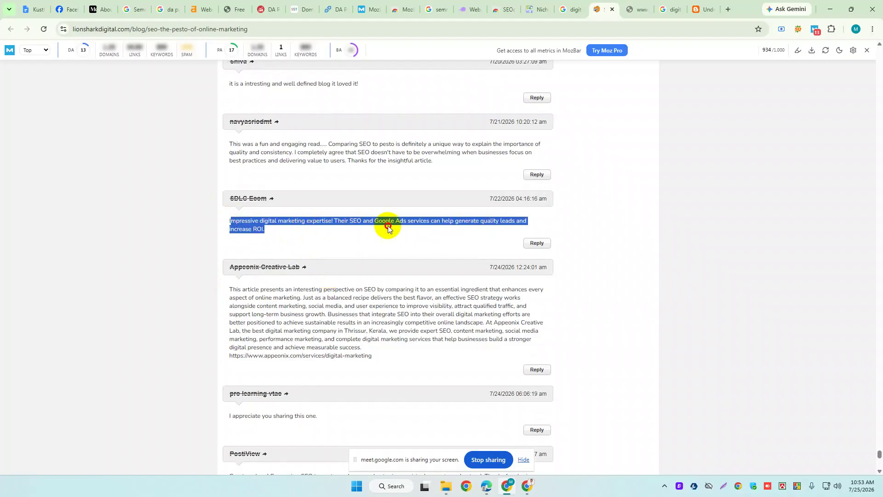
{"action": "scroll", "coordinate": [400, 232], "scroll_direction": "up", "scroll_amount": 2}
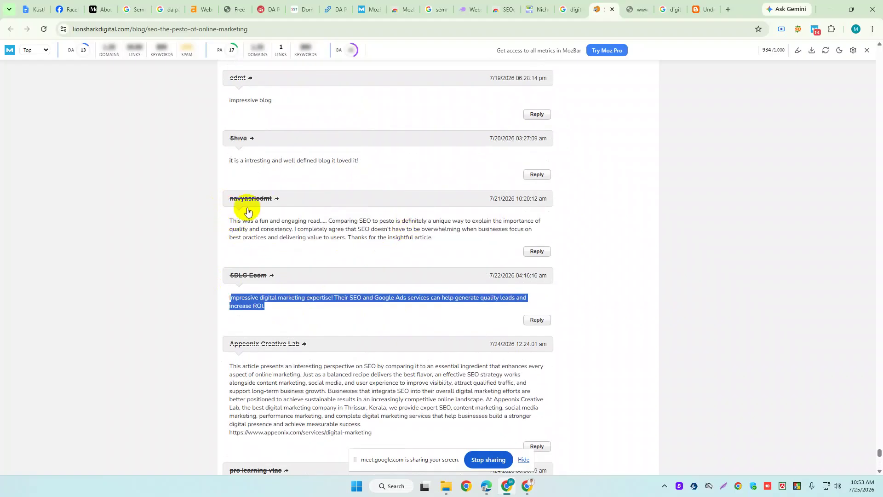
{"action": "scroll", "coordinate": [312, 241], "scroll_direction": "up", "scroll_amount": 8}
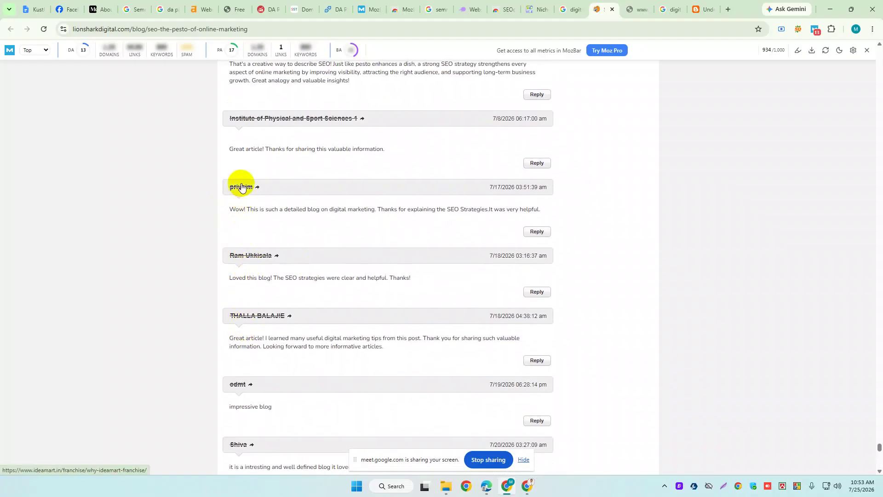
{"action": "left_click_drag", "start_coordinate": [229, 209], "coordinate": [540, 211]}
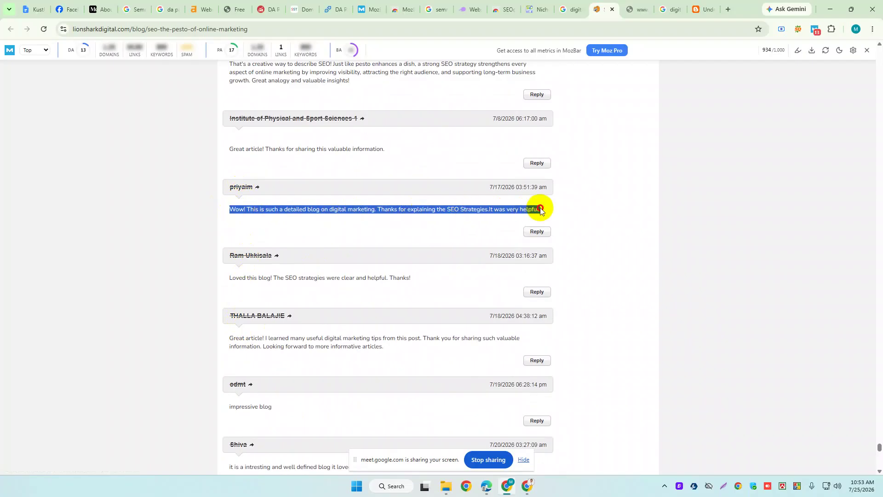
Review the older comments on the post, working back from July 2026 to the ones from late 2023.
{"action": "scroll", "coordinate": [443, 203], "scroll_direction": "up", "scroll_amount": 10}
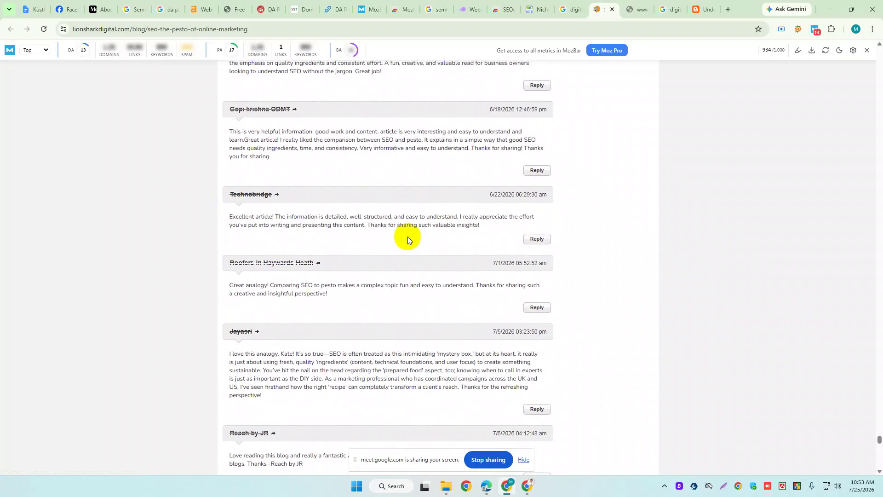
{"action": "scroll", "coordinate": [407, 236], "scroll_direction": "up", "scroll_amount": 10}
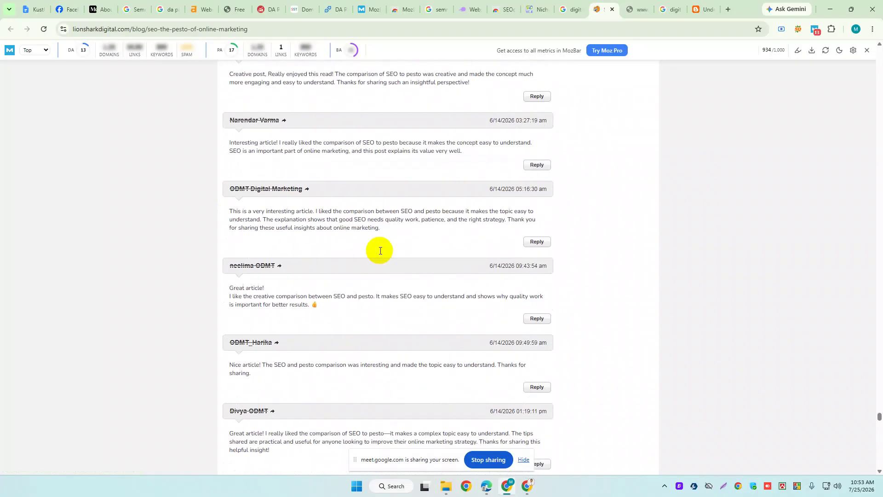
{"action": "scroll", "coordinate": [380, 250], "scroll_direction": "up", "scroll_amount": 10}
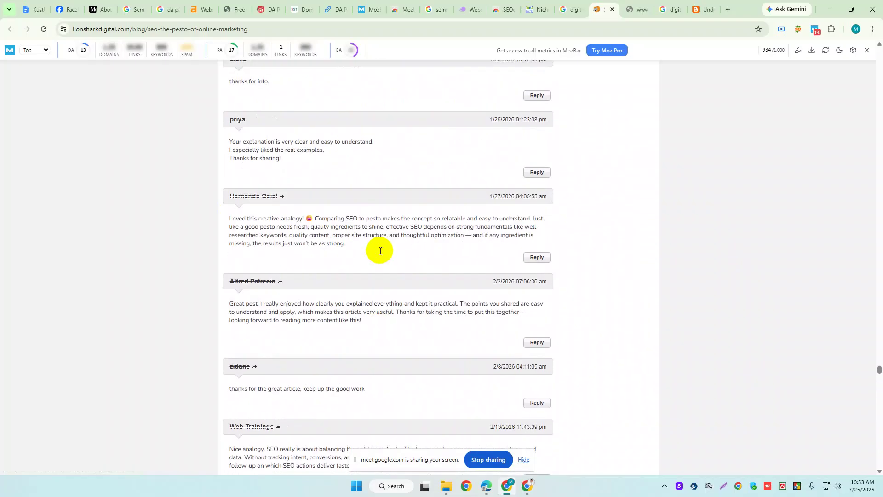
{"action": "scroll", "coordinate": [379, 251], "scroll_direction": "up", "scroll_amount": 10}
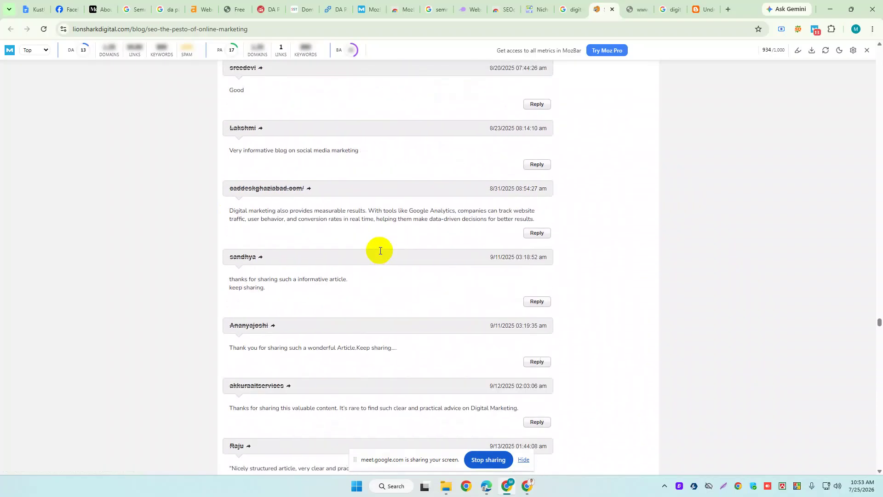
{"action": "scroll", "coordinate": [380, 251], "scroll_direction": "up", "scroll_amount": 10}
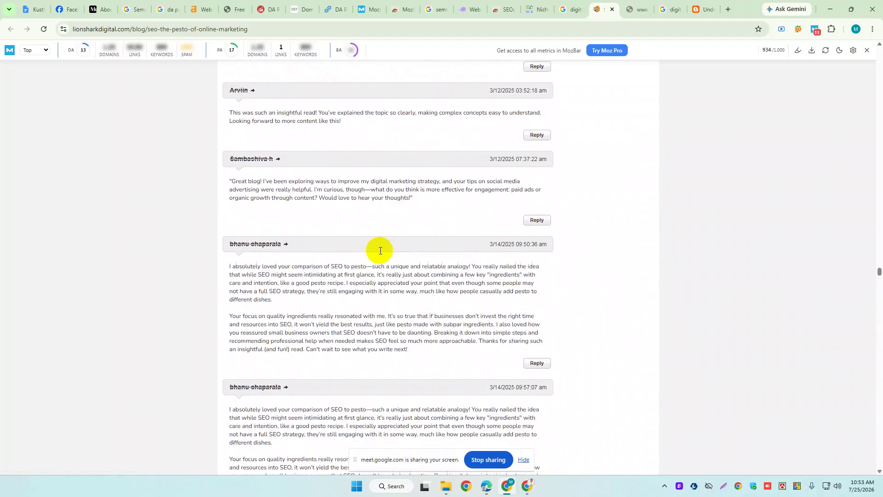
{"action": "scroll", "coordinate": [379, 251], "scroll_direction": "up", "scroll_amount": 10}
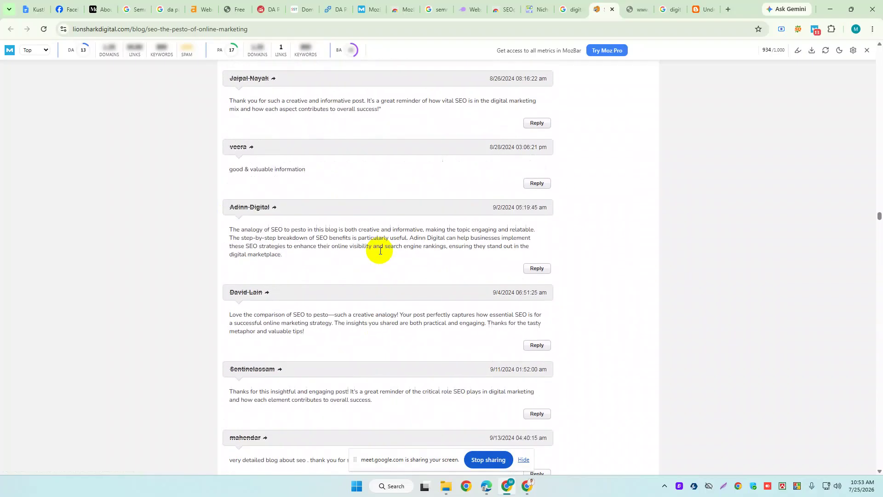
{"action": "scroll", "coordinate": [380, 251], "scroll_direction": "up", "scroll_amount": 10}
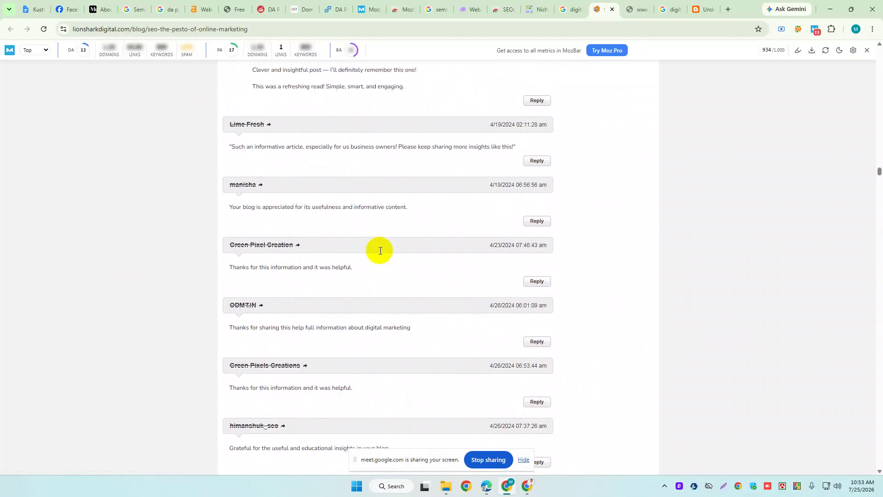
{"action": "scroll", "coordinate": [380, 250], "scroll_direction": "up", "scroll_amount": 10}
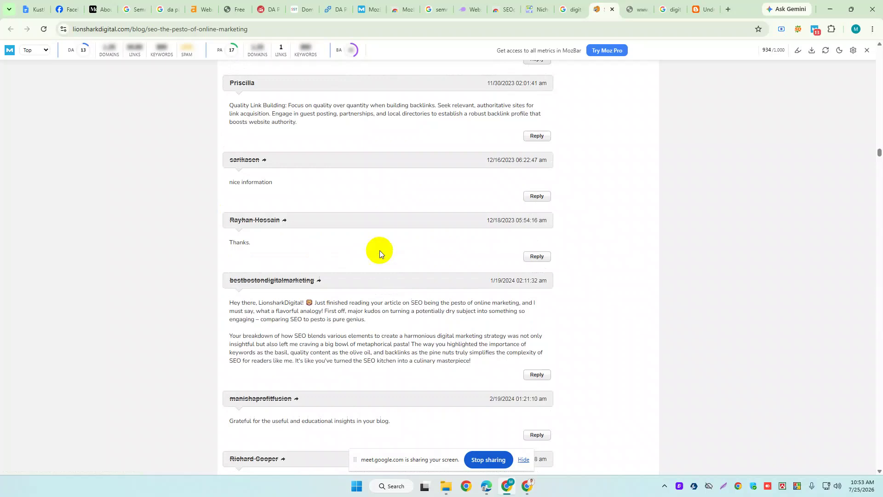
Copy the pesto article's body text from its opening sentence through the paragraph about prepared foods and reputable online marketing companies.
{"action": "left_click_drag", "start_coordinate": [879, 147], "coordinate": [878, 57]}
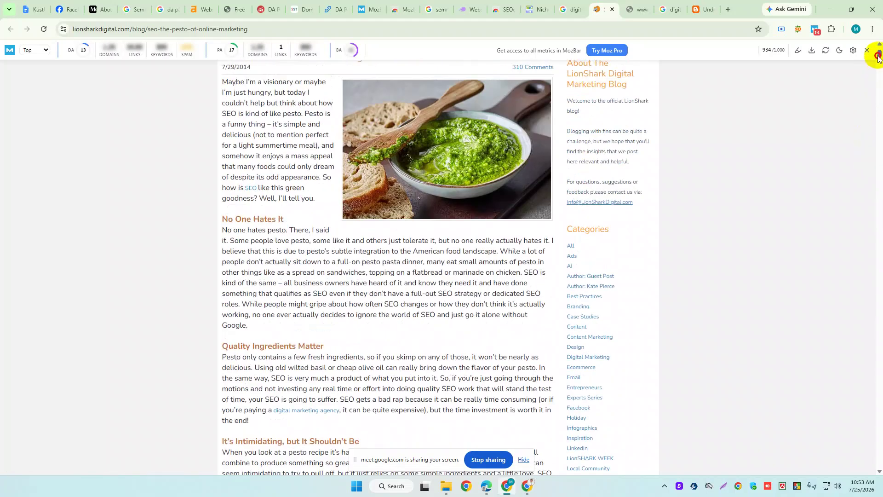
{"action": "scroll", "coordinate": [315, 335], "scroll_direction": "up", "scroll_amount": 2}
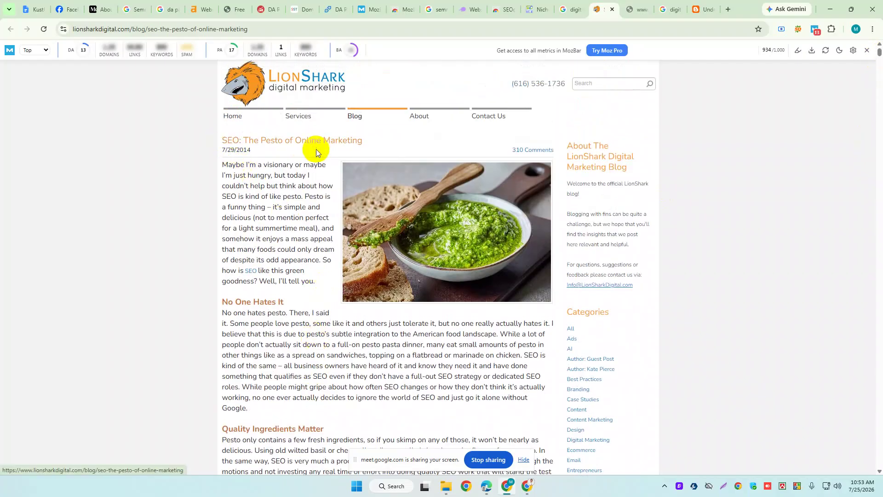
{"action": "left_click_drag", "start_coordinate": [223, 165], "coordinate": [544, 254]}
{"action": "right_click", "coordinate": [375, 234]}
{"action": "left_click", "coordinate": [399, 248]}
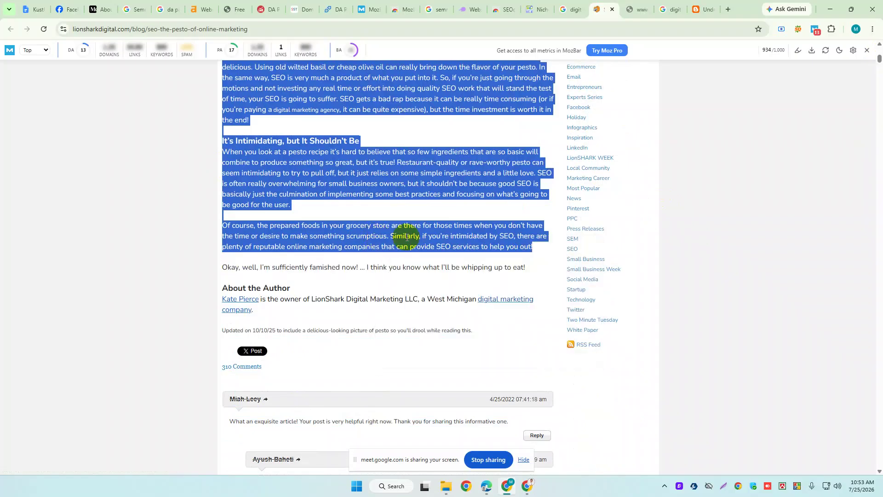
Open chatgpt.com in a new browser tab.
{"action": "left_click", "coordinate": [728, 9]}
{"action": "left_click", "coordinate": [381, 27]}
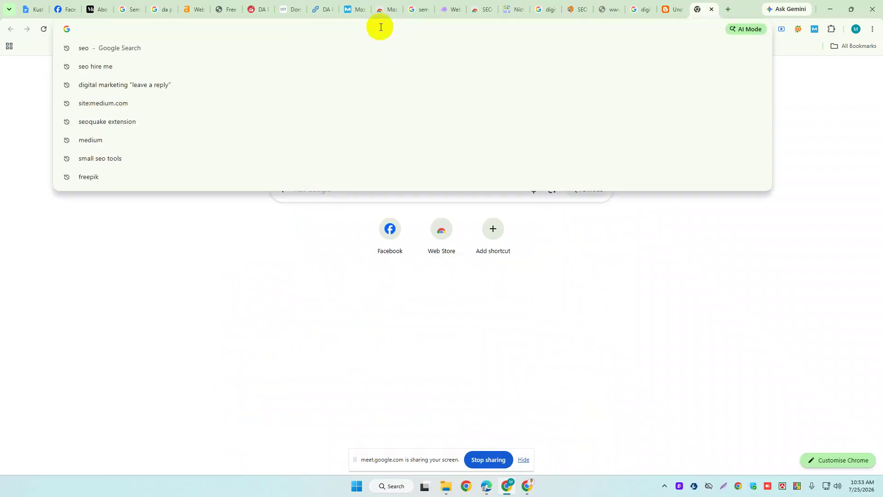
{"action": "type", "text": "chatgpt.com"}
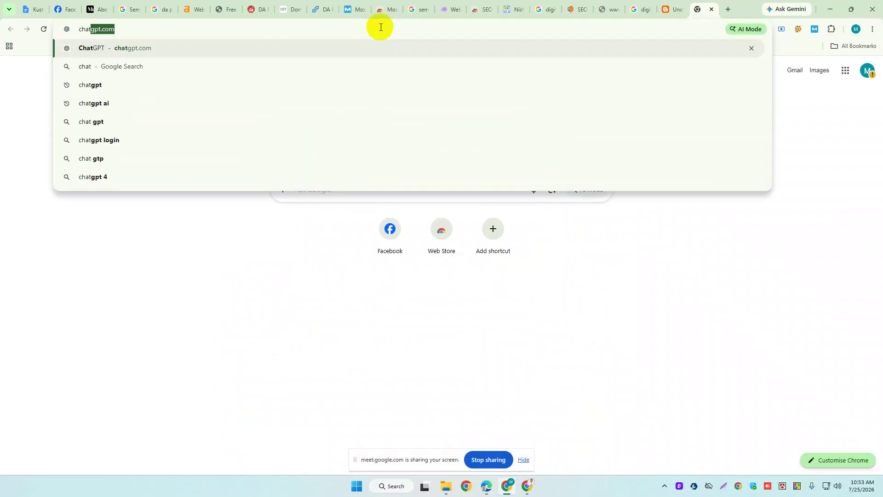
{"action": "key", "text": "Return"}
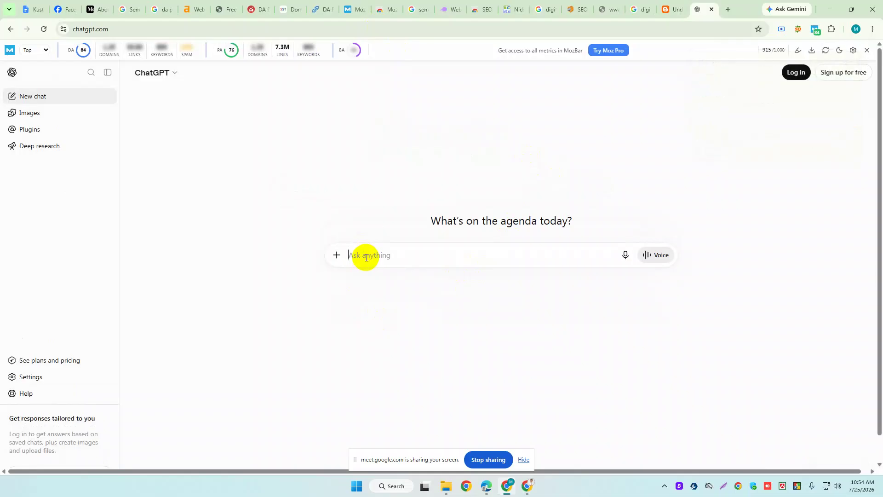
Submit the prompt "Write 10 word comments :" followed by the copied article text.
{"action": "type", "text": "Write 10 word comments :"}
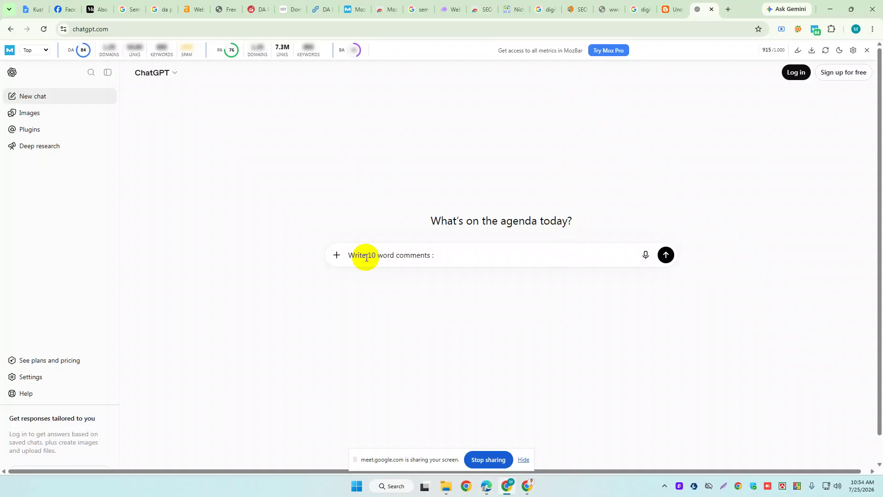
{"action": "key", "text": "ctrl+v"}
{"action": "key", "text": "Return"}
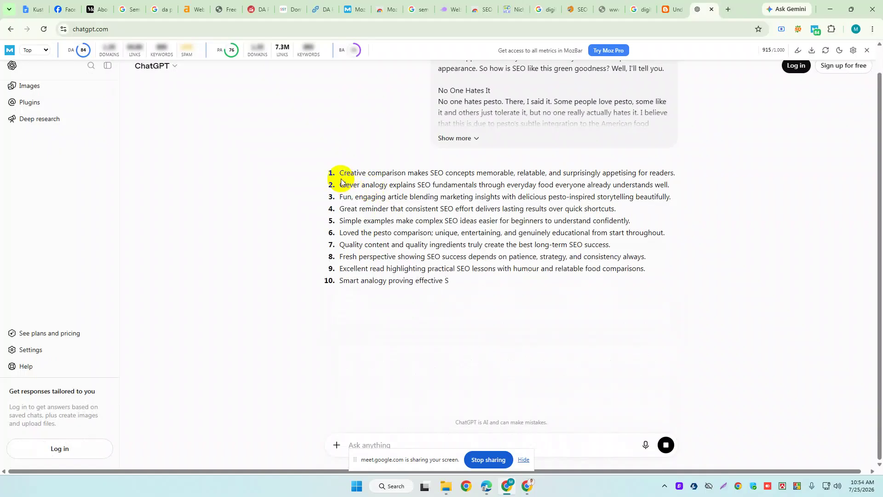
Examine the suggested comments, highlighting the first one, the word SEO within it, and the fourth one.
{"action": "left_click_drag", "start_coordinate": [339, 174], "coordinate": [675, 170]}
{"action": "left_click", "coordinate": [679, 170]}
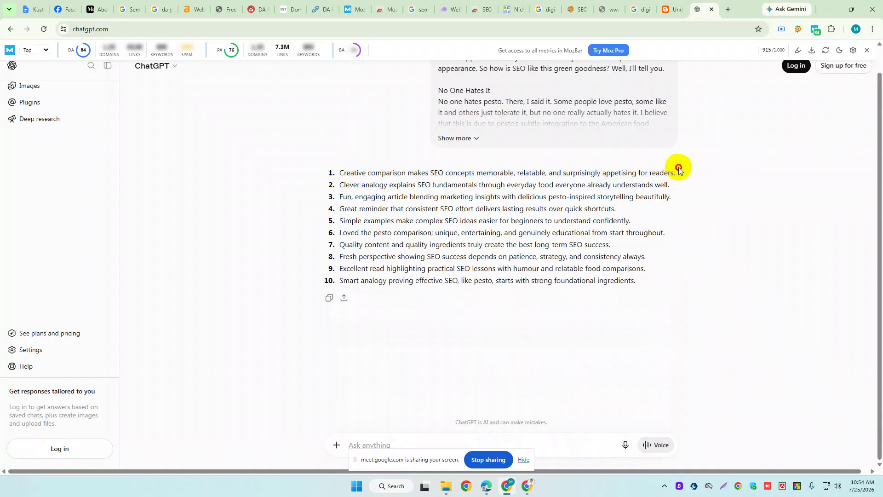
{"action": "triple_click", "coordinate": [678, 173]}
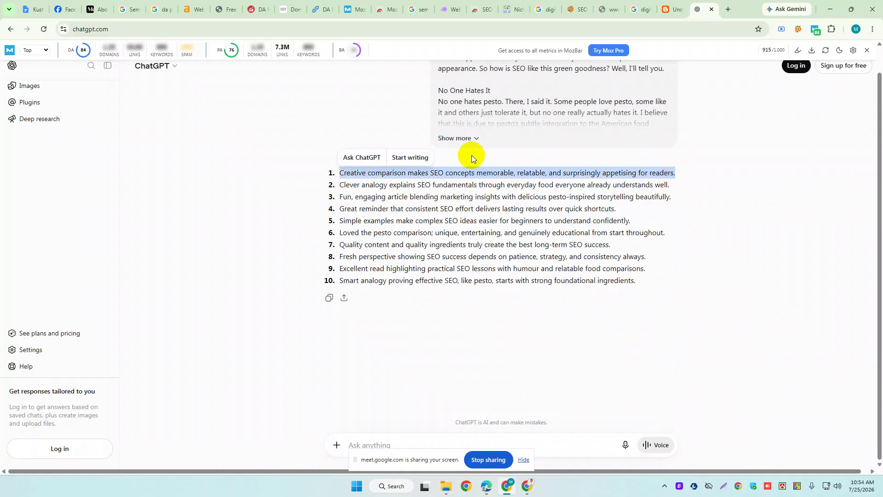
{"action": "left_click", "coordinate": [441, 170]}
{"action": "left_click_drag", "start_coordinate": [430, 172], "coordinate": [445, 172]}
{"action": "left_click_drag", "start_coordinate": [339, 208], "coordinate": [622, 209]}
{"action": "left_click", "coordinate": [395, 237]}
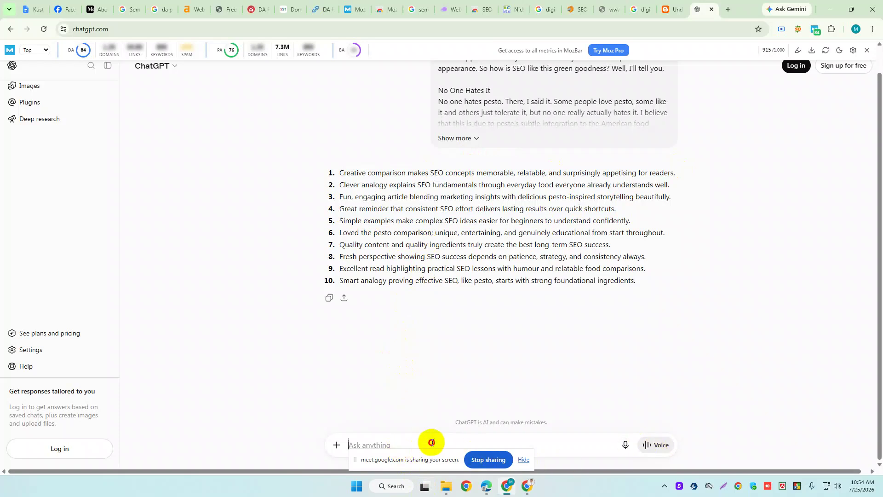
Copy the first suggested comment, "Creative comparison makes SEO concepts memorable, relatable, and surprisingly appetising for readers".
{"action": "left_click_drag", "start_coordinate": [339, 173], "coordinate": [673, 174]}
{"action": "right_click", "coordinate": [603, 174]}
{"action": "left_click", "coordinate": [628, 184]}
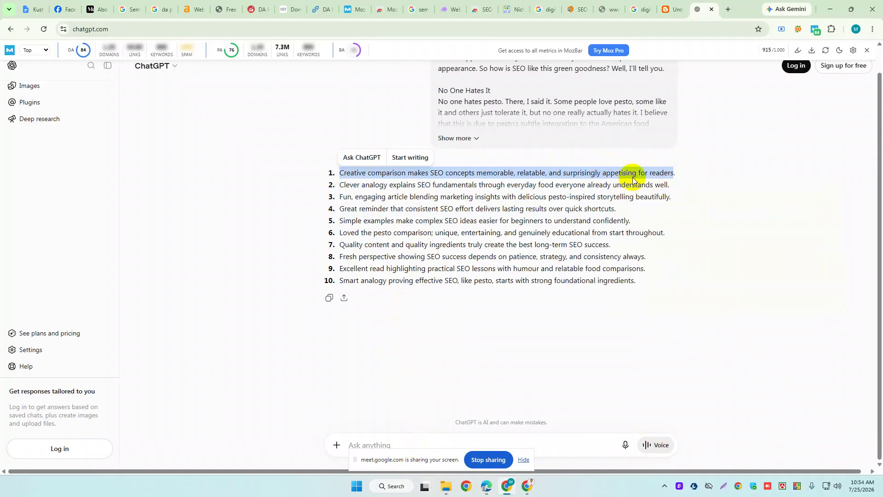
Paste the copied comment into the Comments field of the LionShark post's reply form and submit the form.
{"action": "left_click", "coordinate": [554, 4]}
{"action": "left_click", "coordinate": [578, 10]}
{"action": "scroll", "coordinate": [880, 204], "scroll_direction": "down", "scroll_amount": 5}
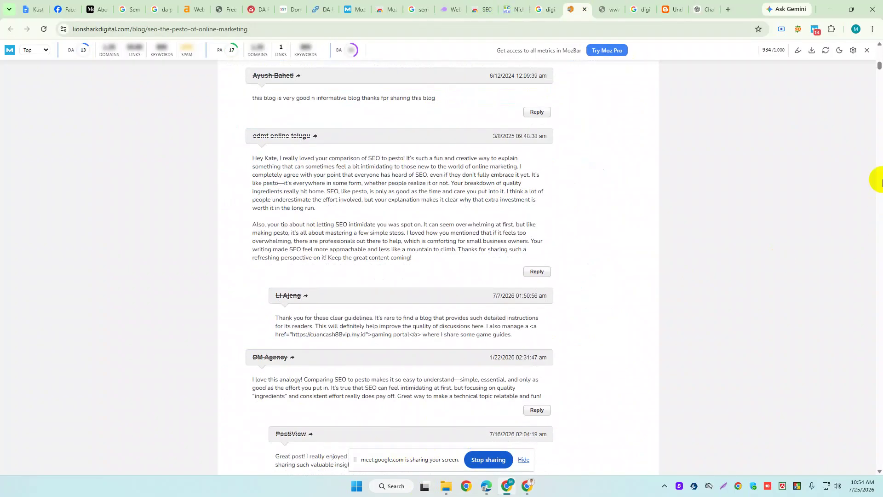
{"action": "left_click_drag", "start_coordinate": [879, 69], "coordinate": [865, 495]}
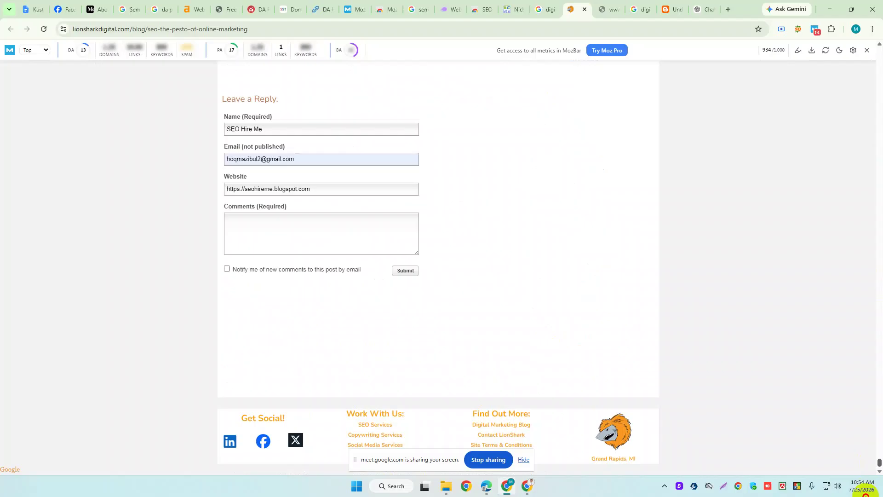
{"action": "left_click", "coordinate": [275, 235]}
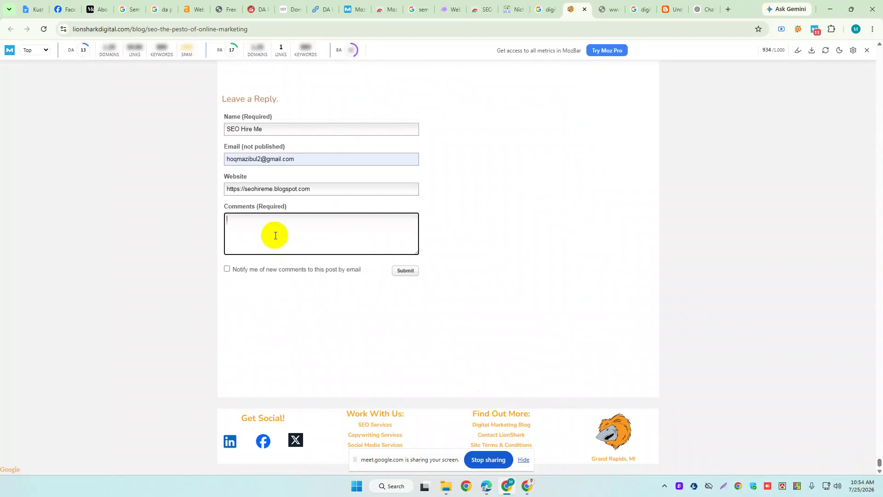
{"action": "key", "text": "ctrl+v"}
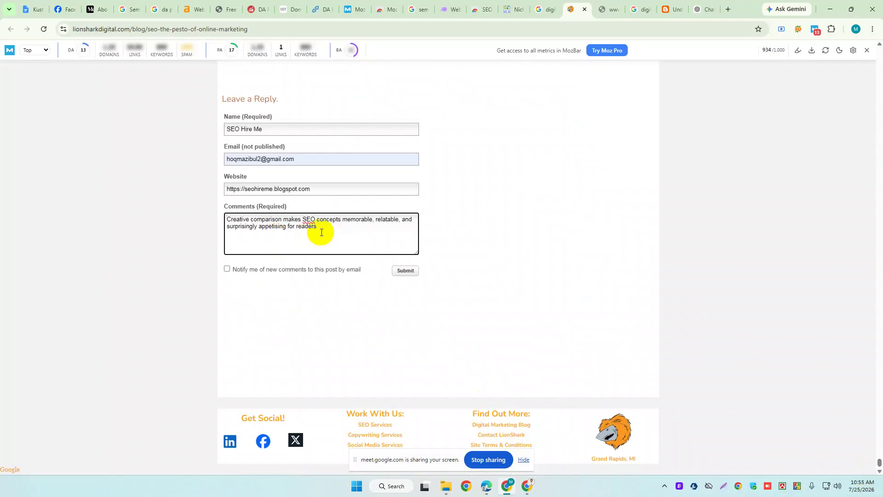
{"action": "left_click", "coordinate": [405, 272]}
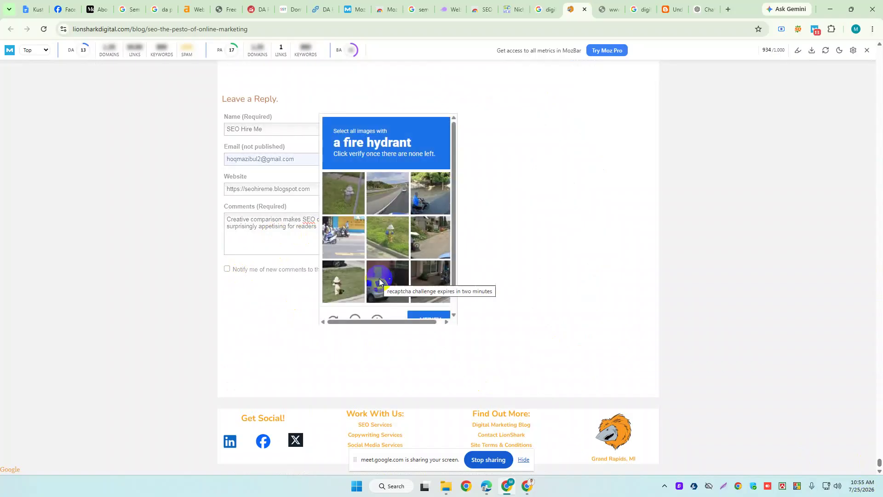
Try to pass the reCAPTCHA challenge by selecting all fire hydrant images, including the replacement one, and verifying.
{"action": "left_click", "coordinate": [343, 281]}
{"action": "left_click", "coordinate": [388, 236]}
{"action": "left_click", "coordinate": [377, 136]}
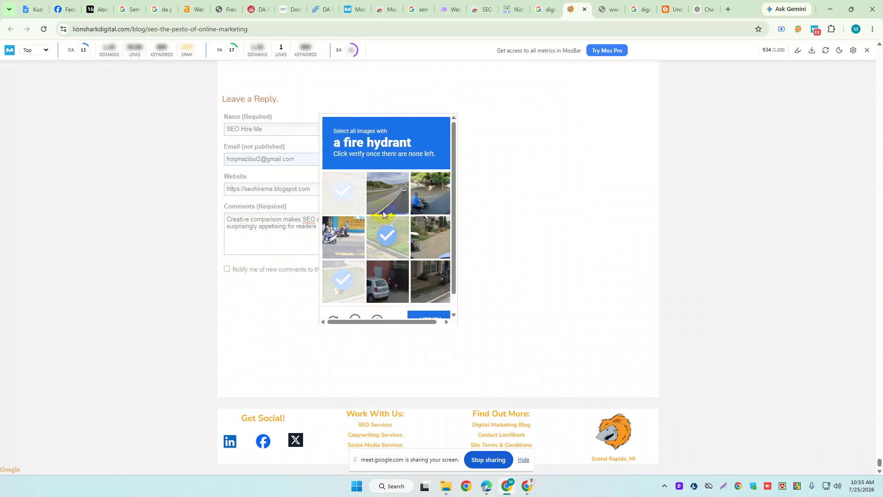
{"action": "scroll", "coordinate": [375, 258], "scroll_direction": "down", "scroll_amount": 1}
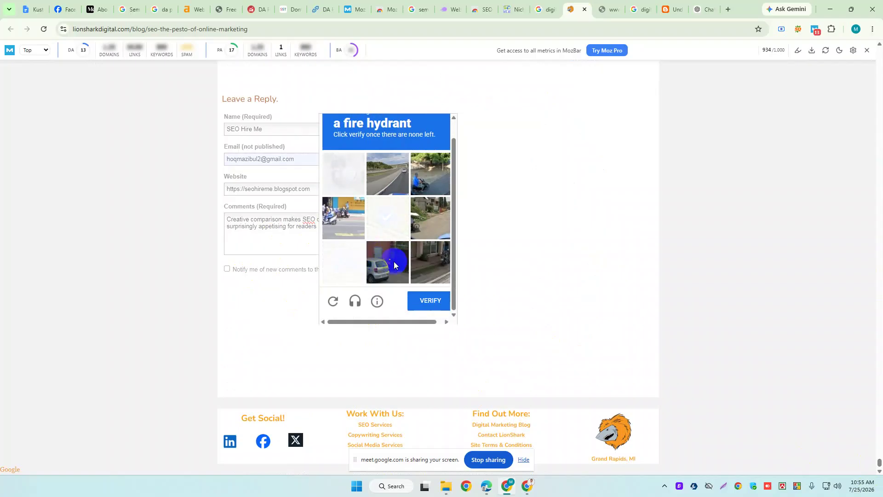
{"action": "left_click", "coordinate": [414, 222]}
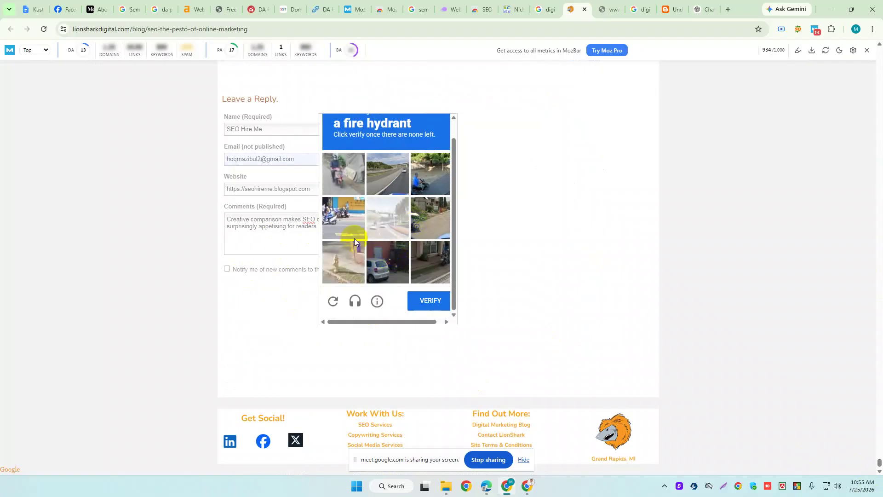
{"action": "left_click", "coordinate": [336, 263]}
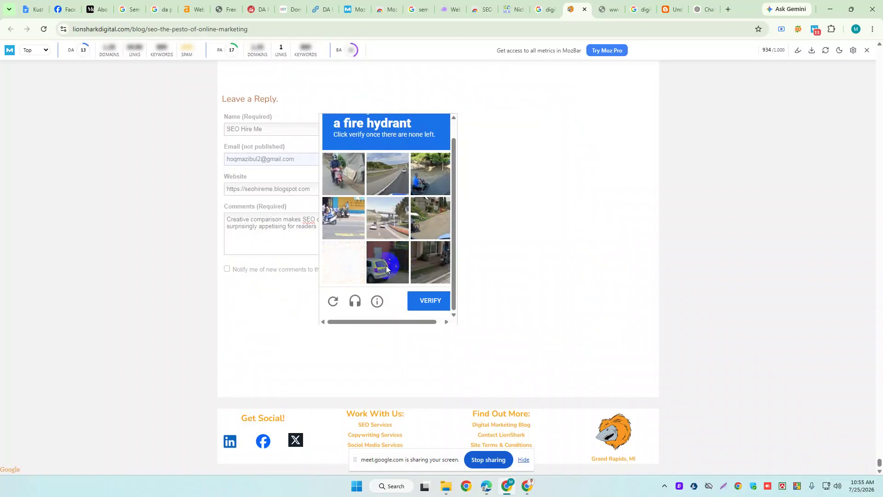
{"action": "left_click", "coordinate": [425, 304]}
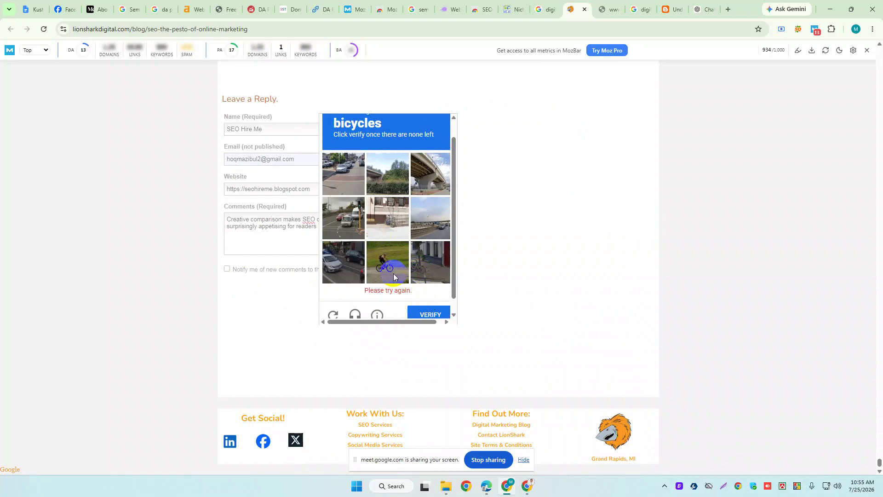
Try to pass the reCAPTCHA challenge by selecting all bicycle images and verifying.
{"action": "scroll", "coordinate": [393, 276], "scroll_direction": "down", "scroll_amount": 1}
{"action": "left_click", "coordinate": [435, 244]}
{"action": "left_click", "coordinate": [391, 258]}
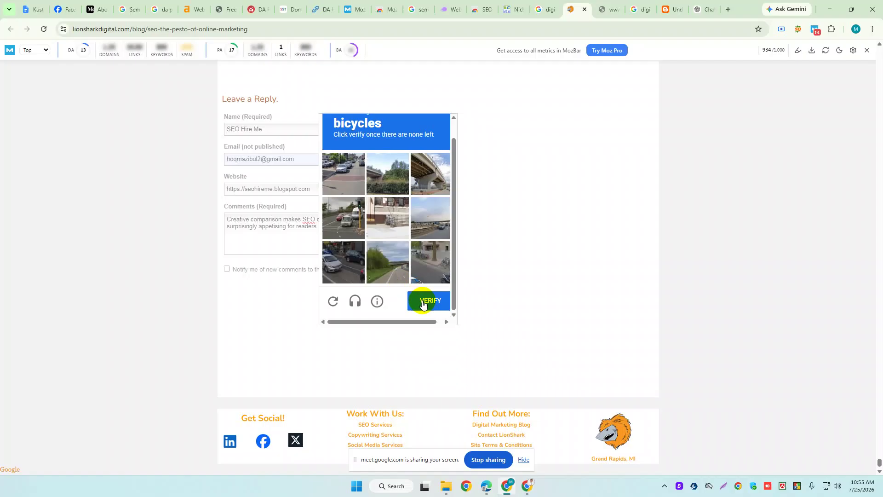
{"action": "left_click", "coordinate": [372, 209]}
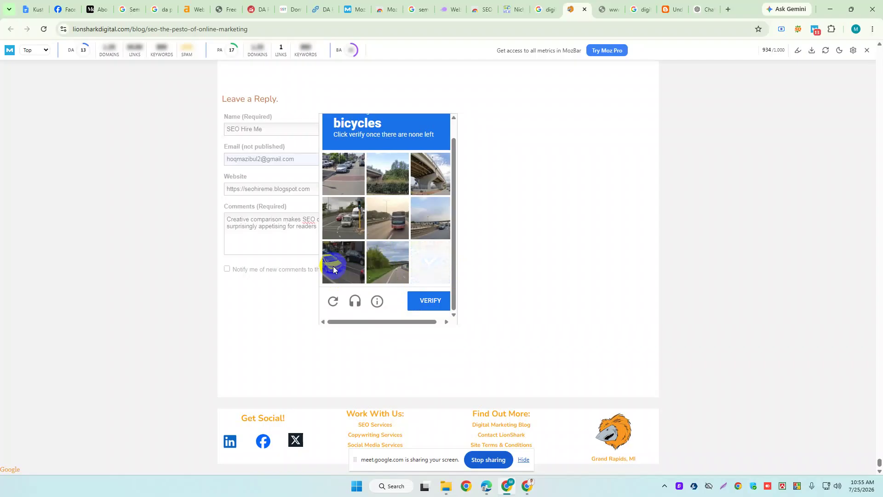
{"action": "left_click", "coordinate": [437, 294]}
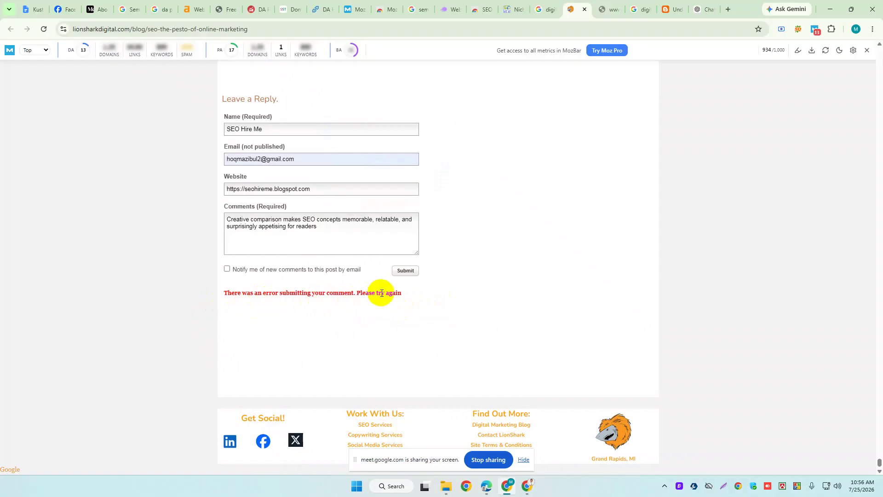
Enable email notification of new comments to this post and resubmit the reply form.
{"action": "left_click", "coordinate": [358, 234]}
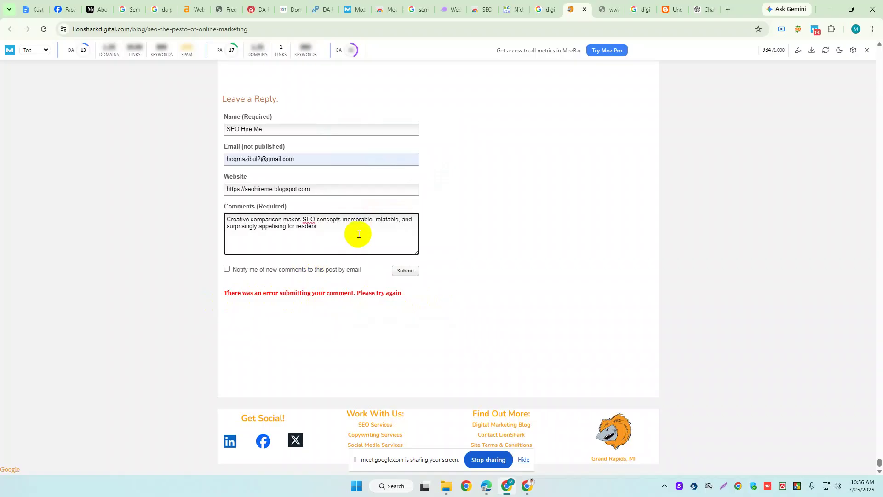
{"action": "left_click", "coordinate": [227, 270]}
{"action": "left_click", "coordinate": [309, 239]}
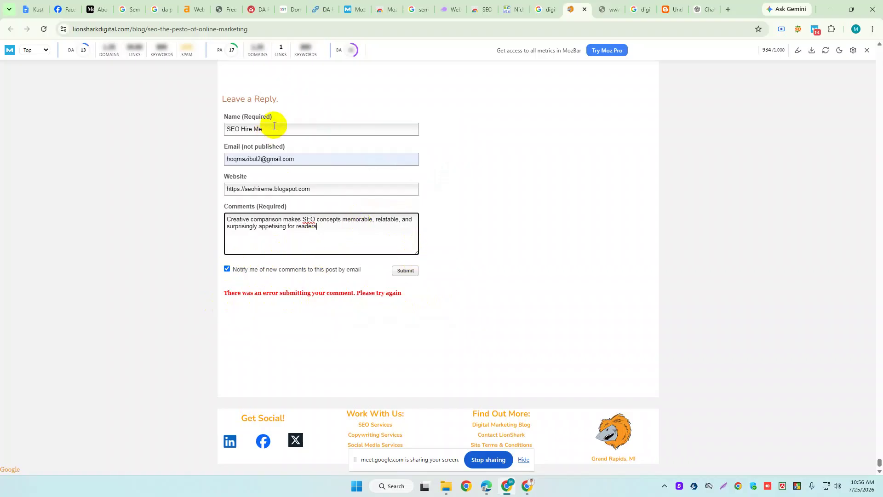
{"action": "left_click", "coordinate": [414, 274]}
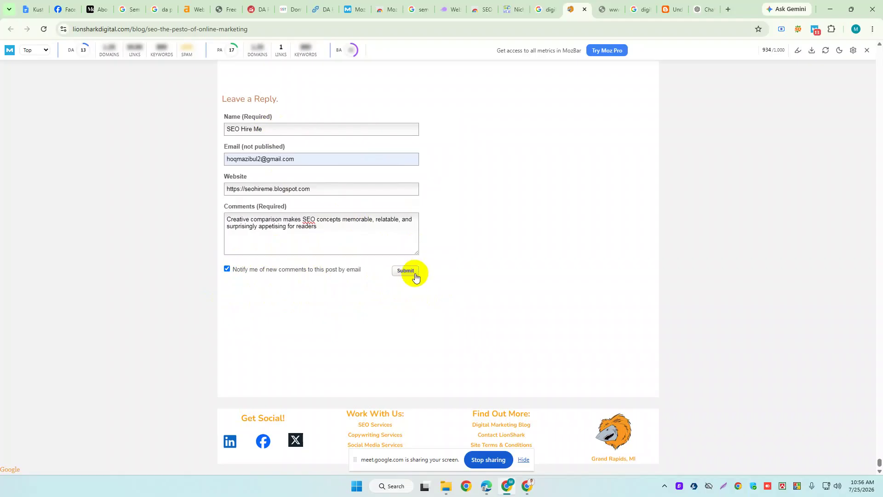
Select all squares containing the white bus in the reCAPTCHA challenge and continue to the next image.
{"action": "left_click", "coordinate": [406, 230]}
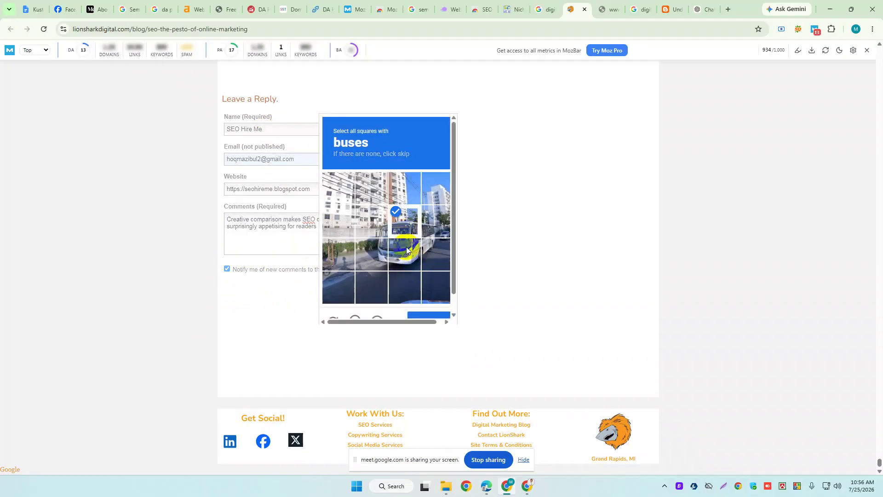
{"action": "left_click", "coordinate": [432, 224]}
{"action": "left_click", "coordinate": [426, 248]}
{"action": "left_click", "coordinate": [391, 254]}
{"action": "scroll", "coordinate": [410, 287], "scroll_direction": "down", "scroll_amount": 1}
{"action": "left_click", "coordinate": [414, 300]}
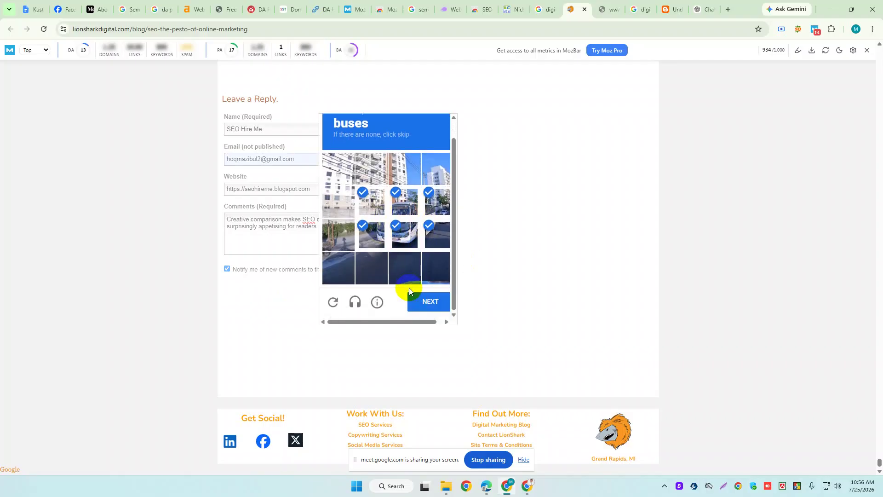
Select the squares for the motorcycles challenge and continue to the next image.
{"action": "left_click", "coordinate": [404, 202]}
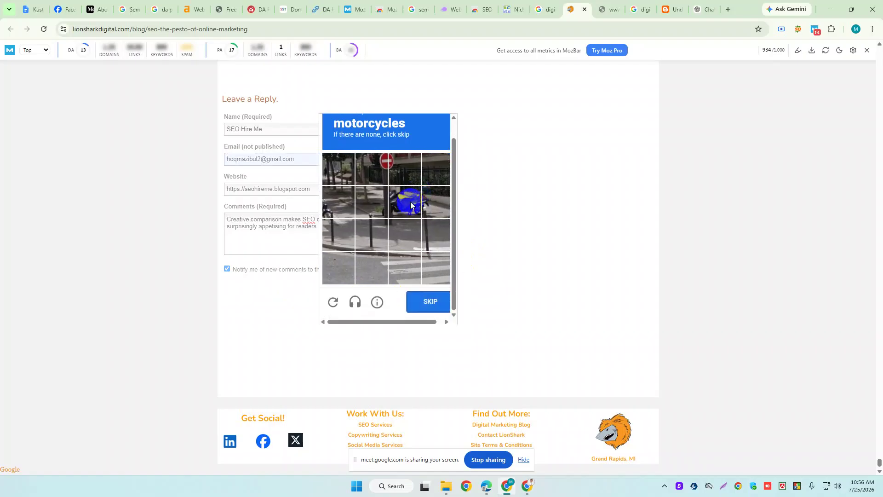
{"action": "left_click", "coordinate": [432, 202]}
{"action": "left_click", "coordinate": [428, 232]}
{"action": "left_click", "coordinate": [384, 214]}
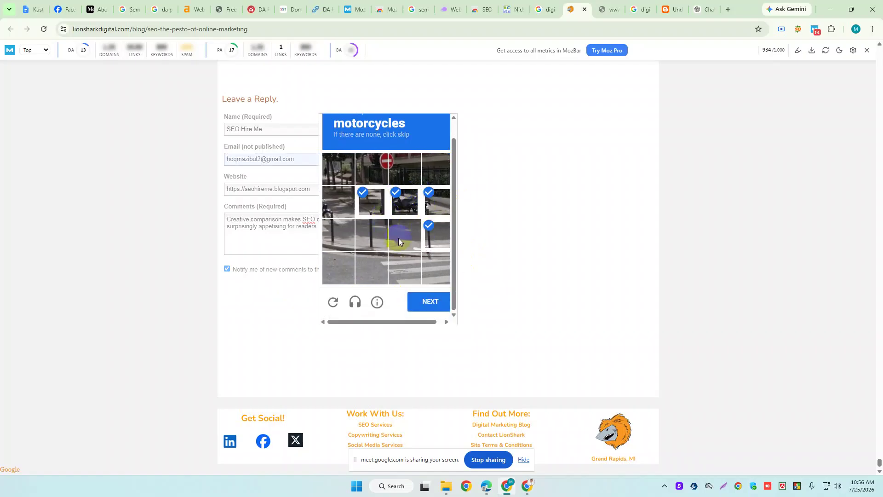
{"action": "left_click", "coordinate": [432, 302]}
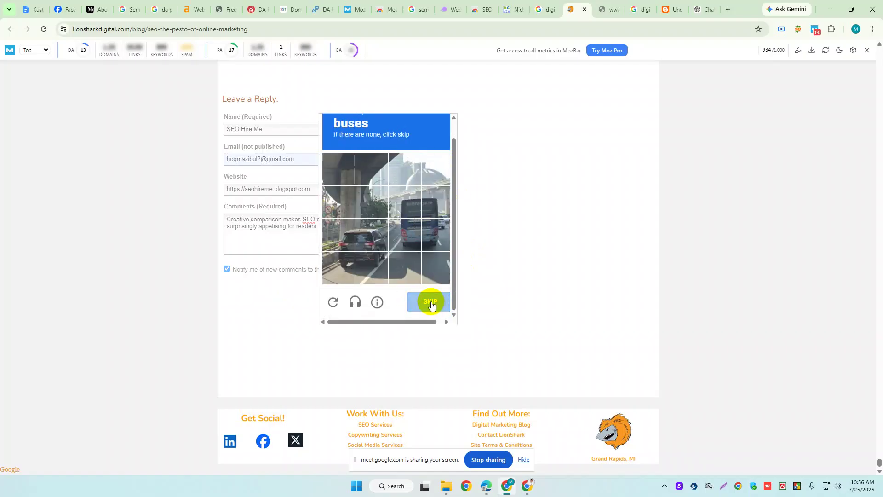
Select the squares covering the bus beneath the overpass and continue to the next image.
{"action": "left_click", "coordinate": [415, 203]}
{"action": "left_click", "coordinate": [436, 202]}
{"action": "left_click", "coordinate": [431, 235]}
{"action": "left_click", "coordinate": [405, 235]}
{"action": "left_click", "coordinate": [428, 305]}
{"action": "left_click", "coordinate": [428, 304]}
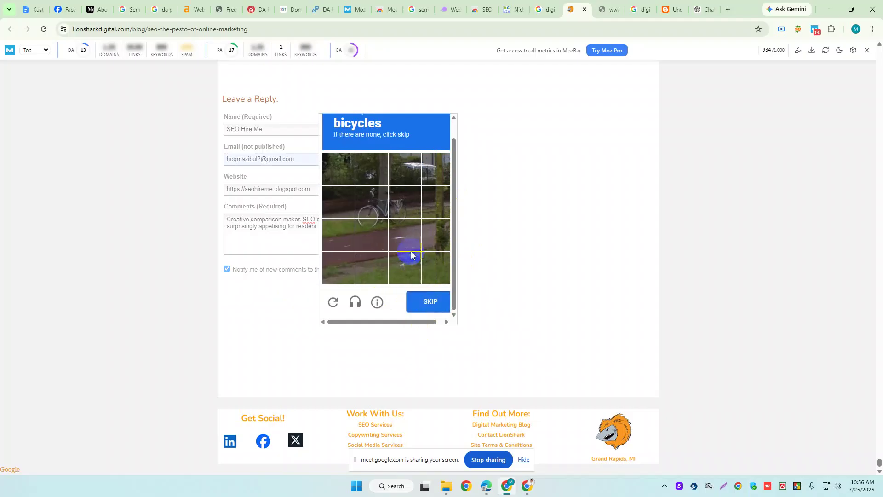
Select the squares containing the parked bicycle and continue to the next image.
{"action": "left_click", "coordinate": [397, 197]}
{"action": "left_click", "coordinate": [379, 197]}
{"action": "left_click", "coordinate": [374, 231]}
{"action": "left_click", "coordinate": [428, 304]}
Select all squares covering the red bus and verify the challenge to post the comment.
{"action": "left_click", "coordinate": [371, 201]}
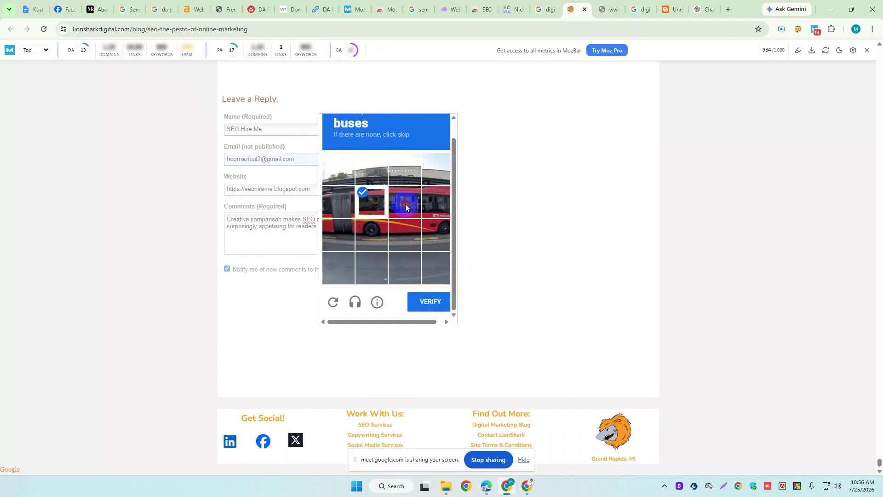
{"action": "left_click", "coordinate": [436, 235]}
{"action": "left_click", "coordinate": [403, 234]}
{"action": "left_click", "coordinate": [361, 237]}
{"action": "left_click", "coordinate": [338, 202]}
{"action": "left_click", "coordinate": [338, 225]}
{"action": "left_click", "coordinate": [429, 302]}
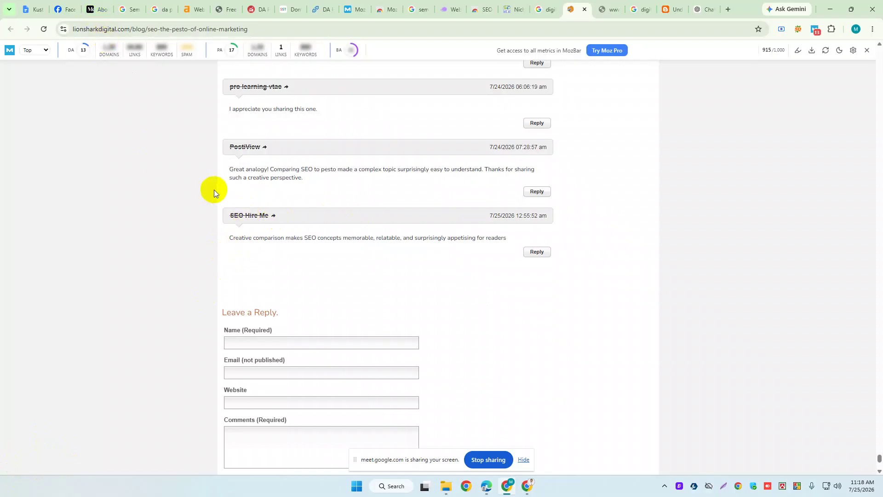
Compare the MozBar Domain Authority of the LionShark post with that of the DevOps consulting blog post.
{"action": "mouse_move", "coordinate": [82, 55]}
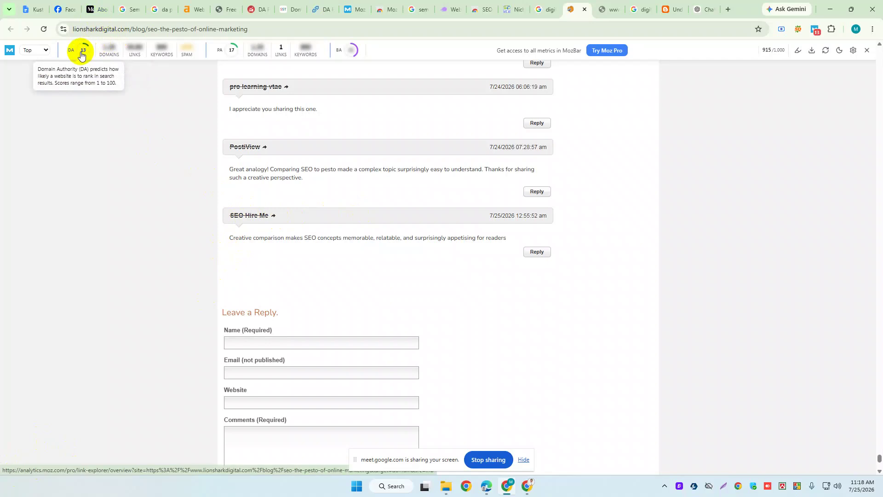
{"action": "left_click", "coordinate": [671, 9]}
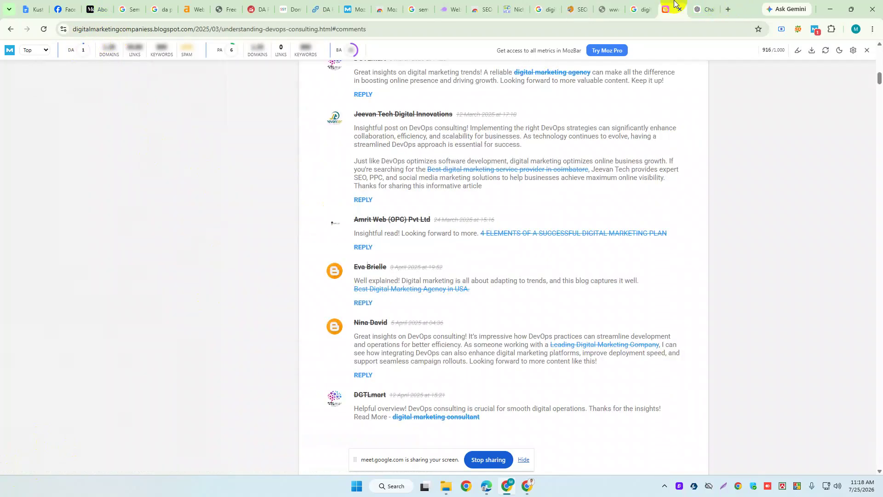
{"action": "mouse_move", "coordinate": [75, 53]}
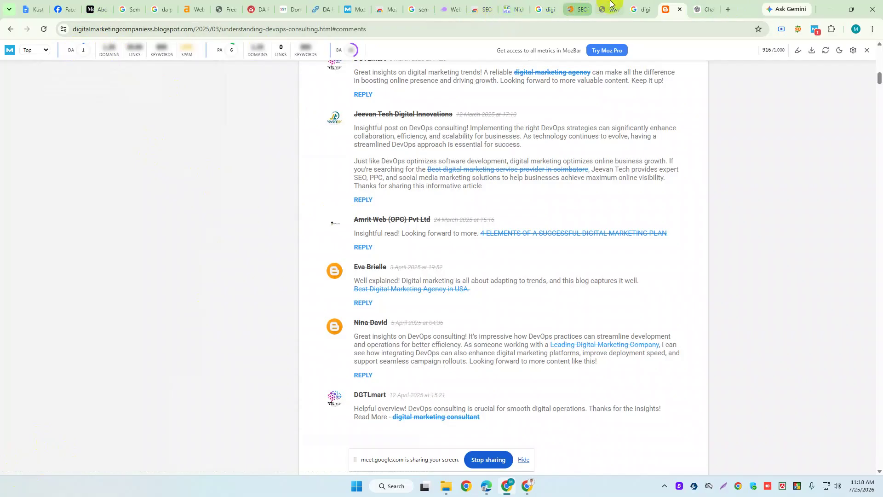
Review the open SEO pages, from the niche blog commenting article back through the MozBar pages to the DA PA Checker's URL field.
{"action": "left_click", "coordinate": [513, 6]}
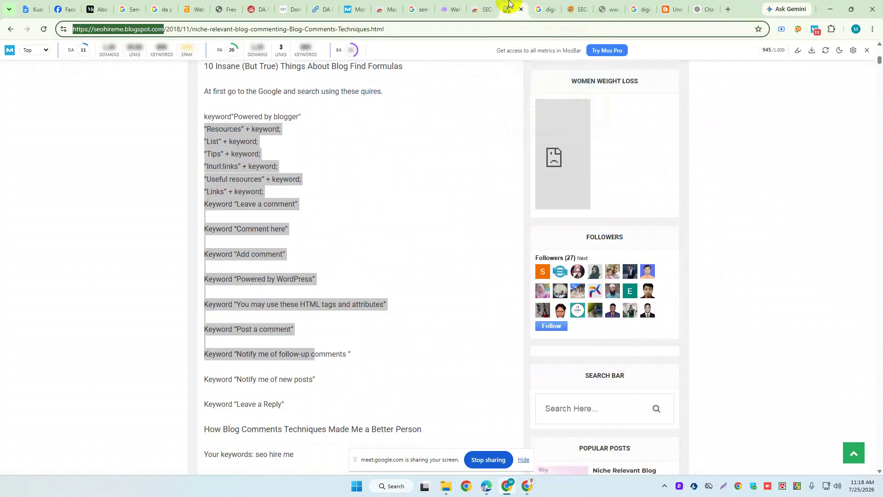
{"action": "left_click", "coordinate": [485, 4]}
{"action": "left_click", "coordinate": [514, 6]}
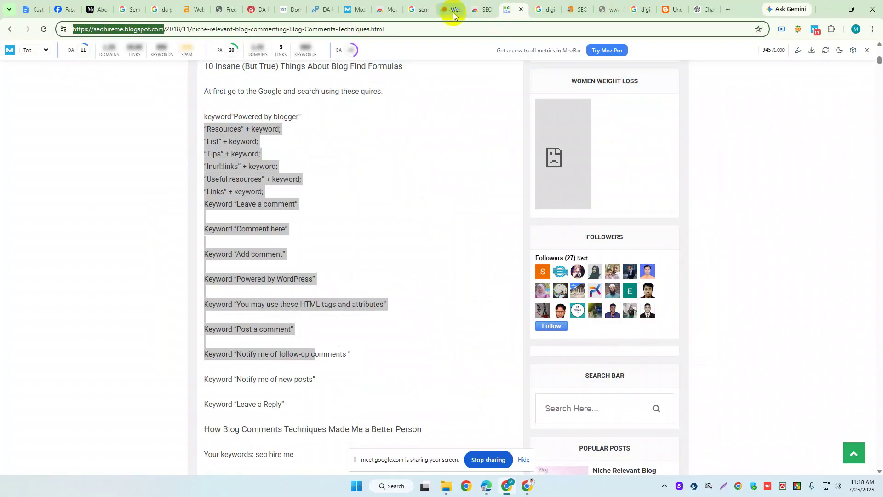
{"action": "left_click", "coordinate": [444, 6]}
{"action": "left_click", "coordinate": [418, 8]}
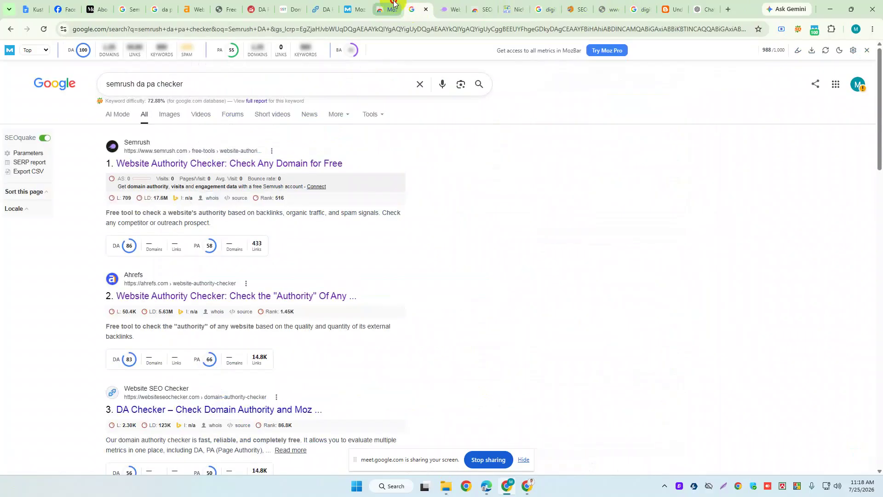
{"action": "left_click", "coordinate": [387, 8]}
{"action": "left_click", "coordinate": [348, 9]}
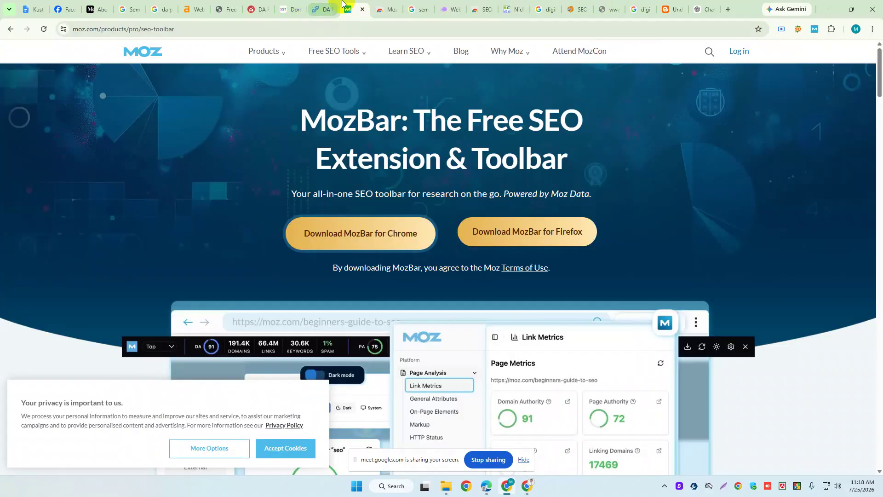
{"action": "left_click", "coordinate": [328, 4]}
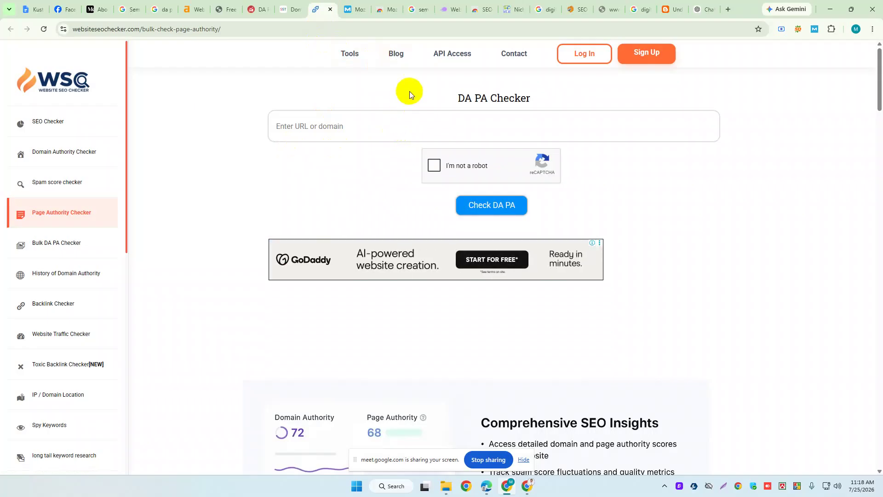
{"action": "left_click", "coordinate": [333, 128]}
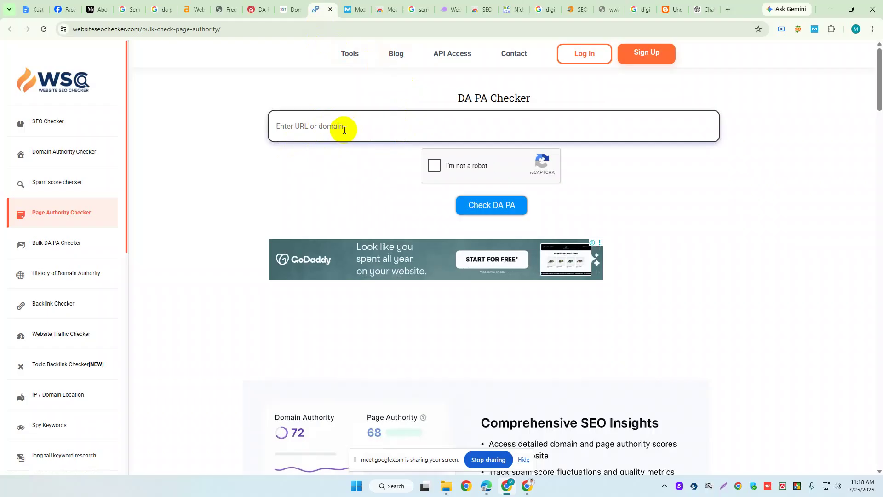
Close the MozBar page in the Chrome Web Store and bring up the SEOquake extension page.
{"action": "left_click", "coordinate": [386, 9]}
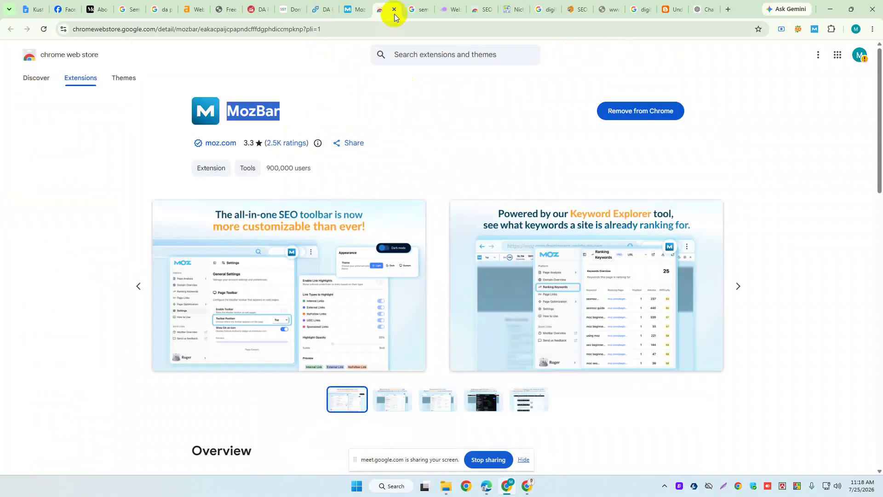
{"action": "left_click", "coordinate": [394, 9]}
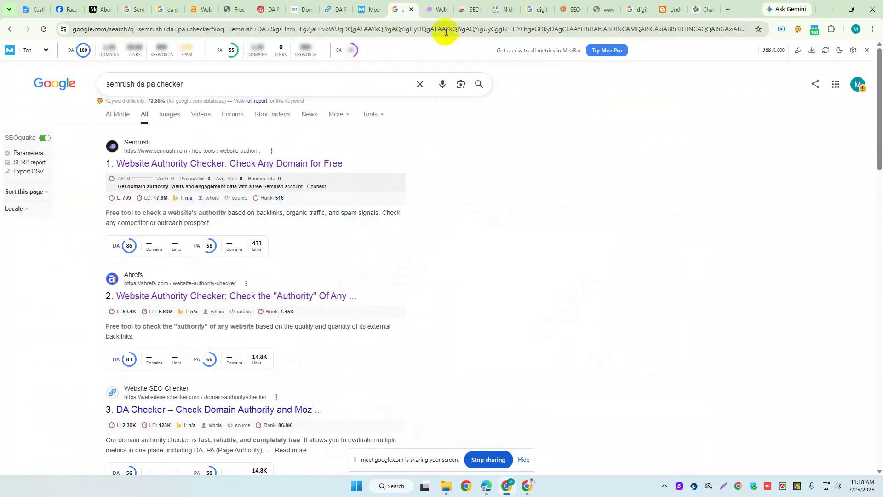
{"action": "left_click", "coordinate": [434, 5]}
{"action": "left_click", "coordinate": [467, 4]}
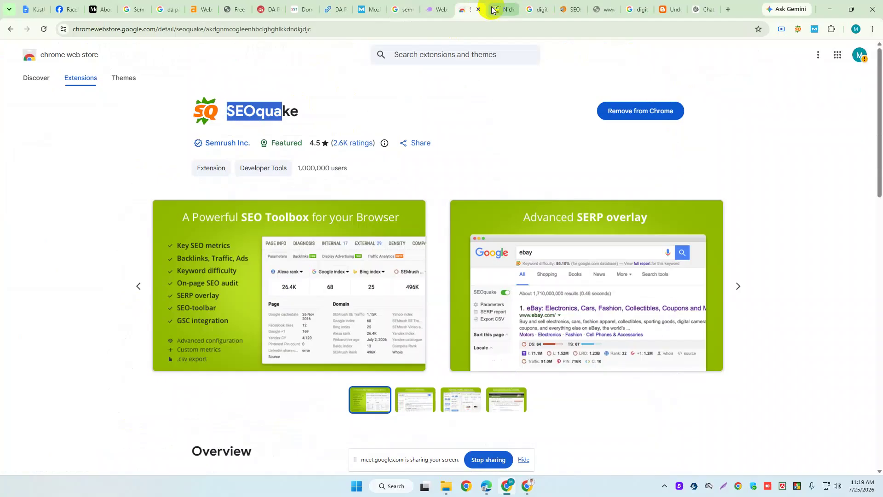
Examine the search queries in the niche blog commenting article, highlighting the "Leave a comment" and "Comment here" ones.
{"action": "left_click", "coordinate": [504, 6]}
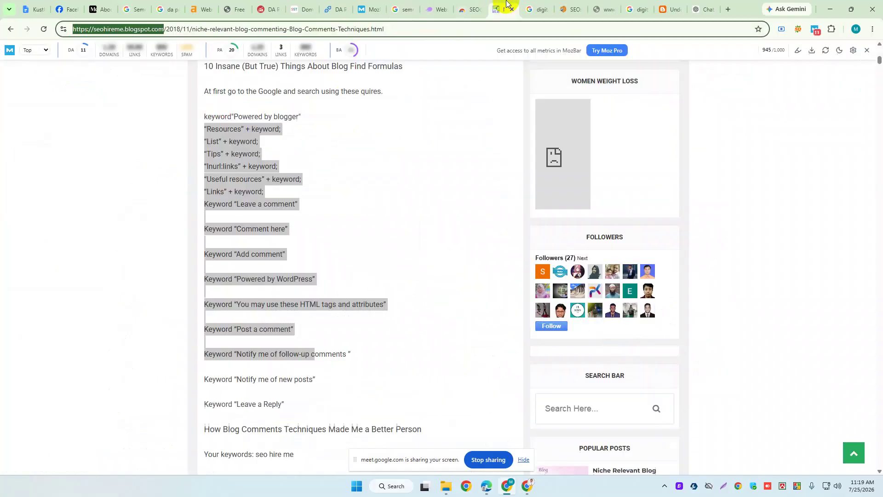
{"action": "left_click", "coordinate": [273, 196]}
{"action": "scroll", "coordinate": [272, 193], "scroll_direction": "down", "scroll_amount": 2}
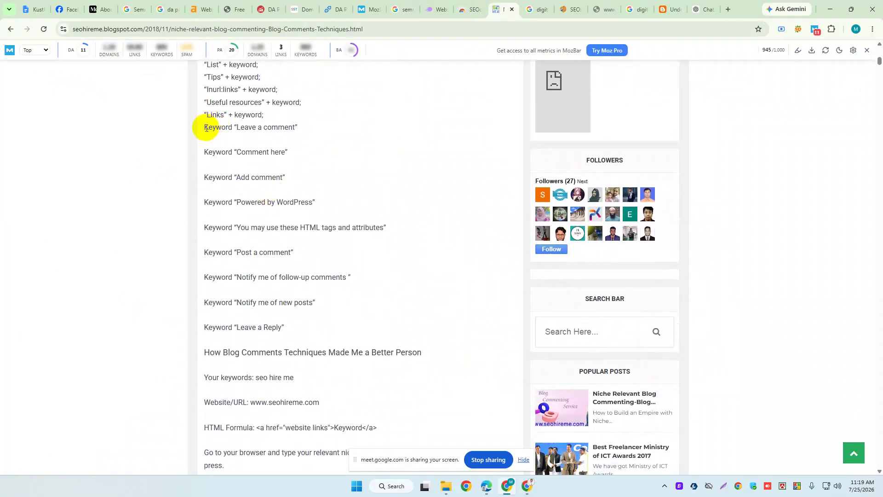
{"action": "left_click_drag", "start_coordinate": [202, 130], "coordinate": [272, 134]}
{"action": "left_click", "coordinate": [256, 152]}
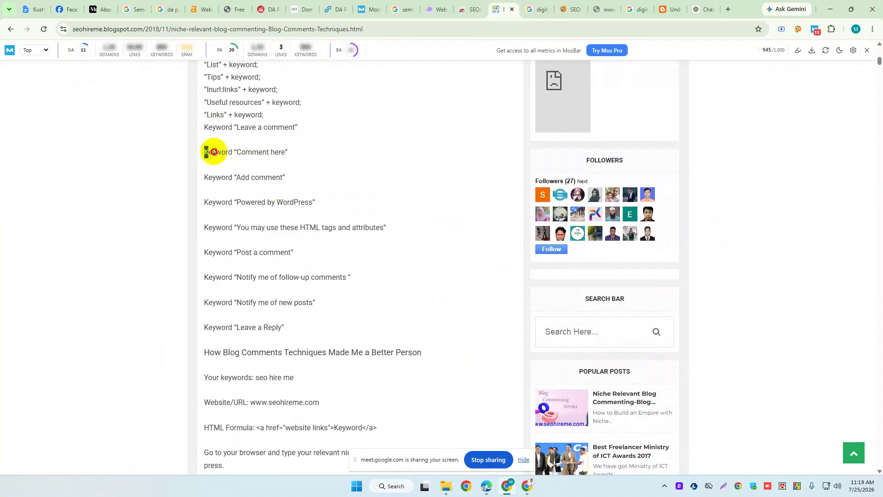
{"action": "left_click_drag", "start_coordinate": [203, 149], "coordinate": [294, 152]}
{"action": "double_click", "coordinate": [256, 180]}
{"action": "left_click", "coordinate": [256, 180]}
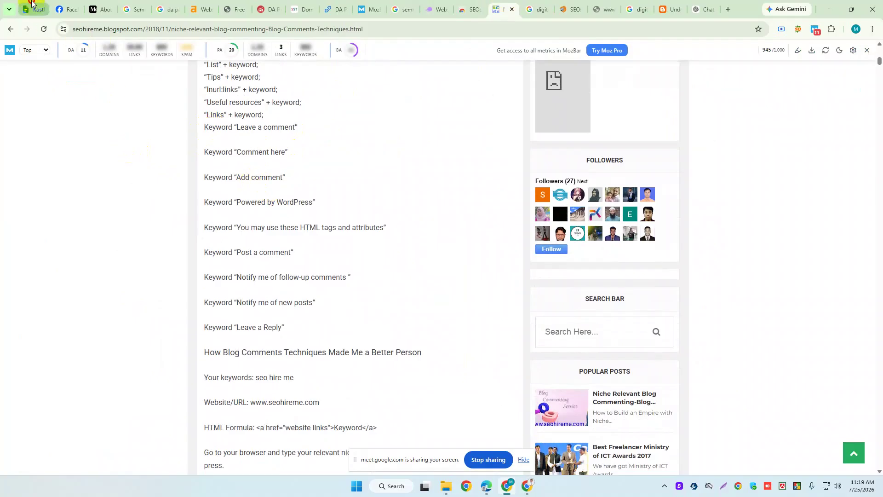
Review the SEO tools list in the document, then examine the "Leave a Reply" query in the niche blog commenting article.
{"action": "left_click", "coordinate": [33, 9]}
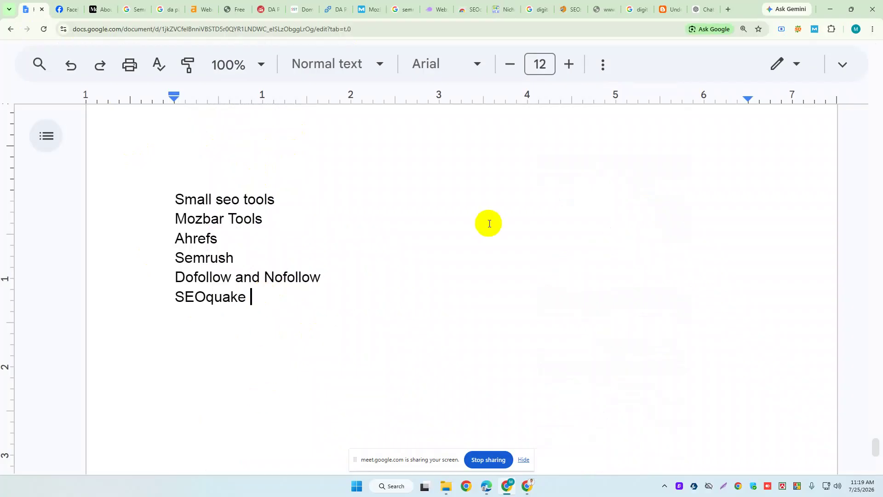
{"action": "left_click", "coordinate": [504, 6]}
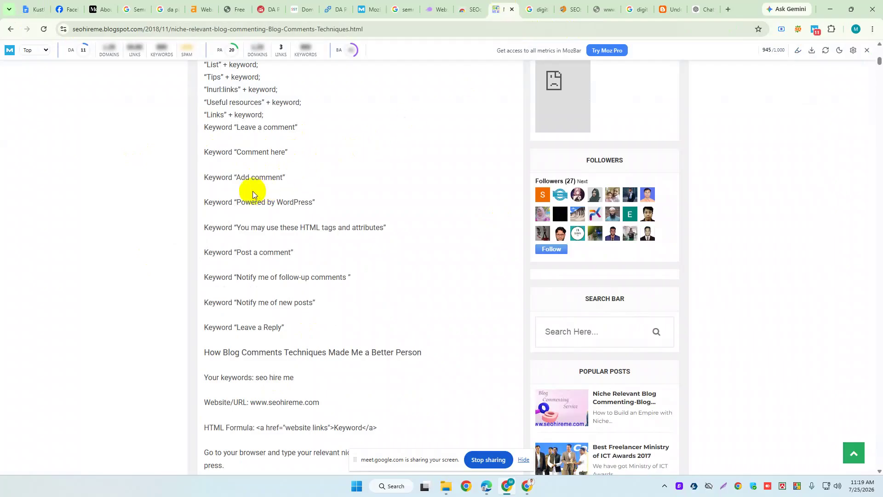
{"action": "scroll", "coordinate": [230, 185], "scroll_direction": "down", "scroll_amount": 2}
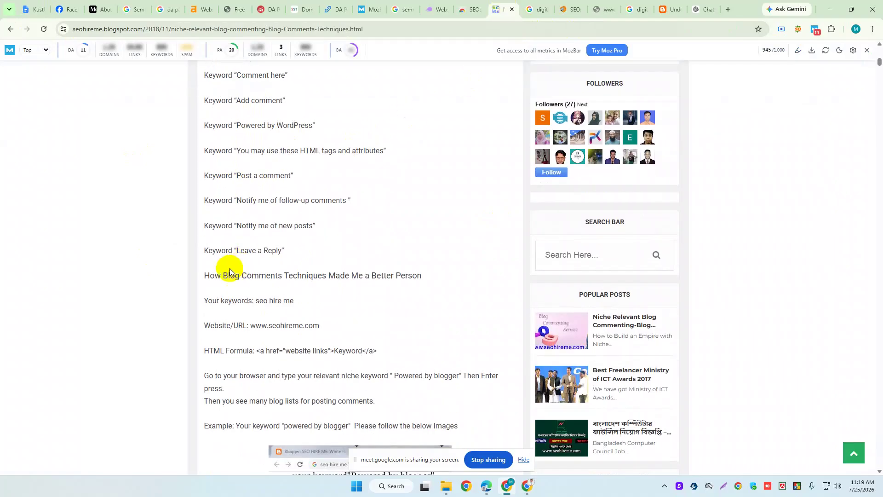
{"action": "left_click_drag", "start_coordinate": [203, 246], "coordinate": [291, 247]}
{"action": "left_click", "coordinate": [269, 258]}
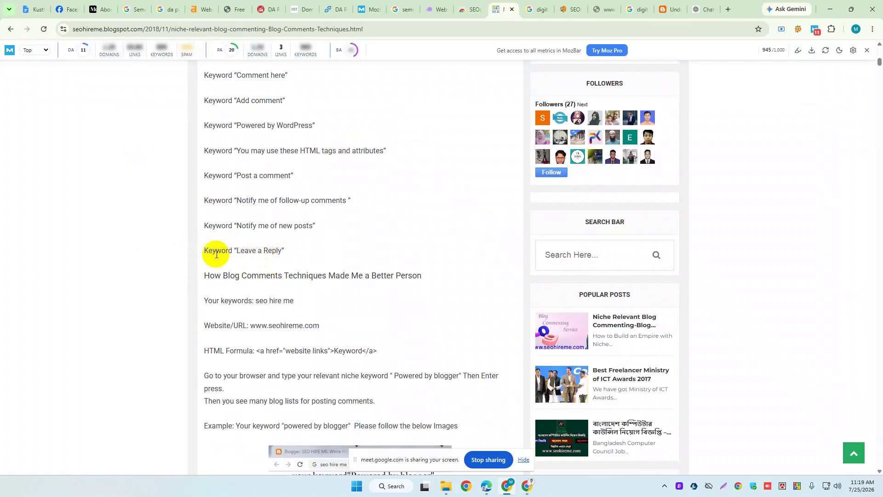
{"action": "triple_click", "coordinate": [297, 249]}
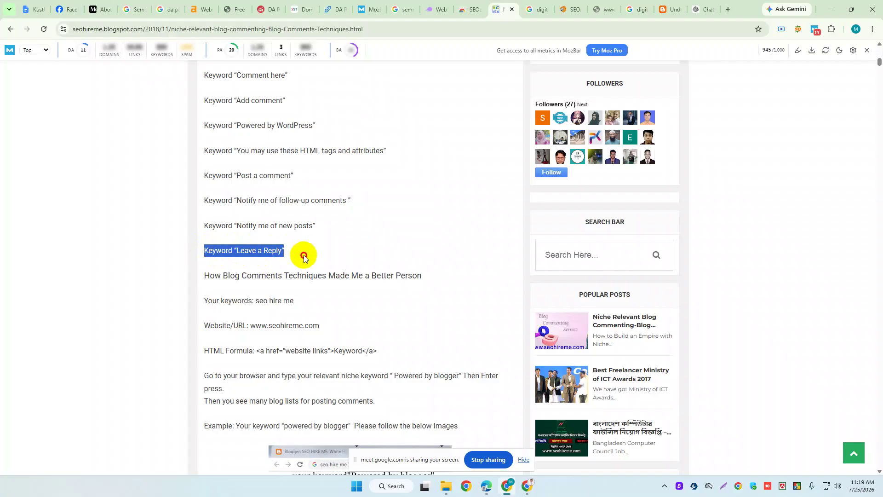
{"action": "left_click", "coordinate": [303, 255]}
{"action": "mouse_move", "coordinate": [290, 249]}
{"action": "left_mouse_down"}
{"action": "mouse_move", "coordinate": [200, 250]}
{"action": "mouse_move", "coordinate": [289, 252]}
{"action": "left_mouse_up"}
{"action": "left_click", "coordinate": [261, 251]}
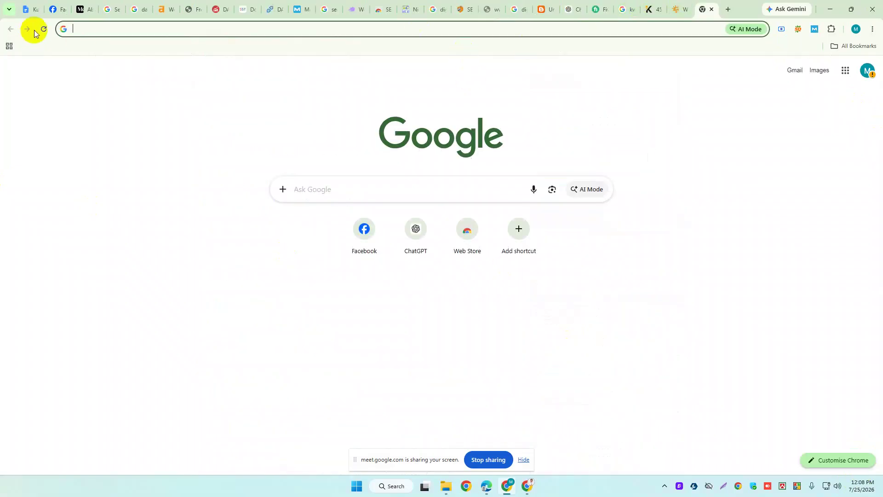
Copy the query Health Tips "Leave a Reply" from the document and search Google for it in a new tab.
{"action": "left_click", "coordinate": [36, 3]}
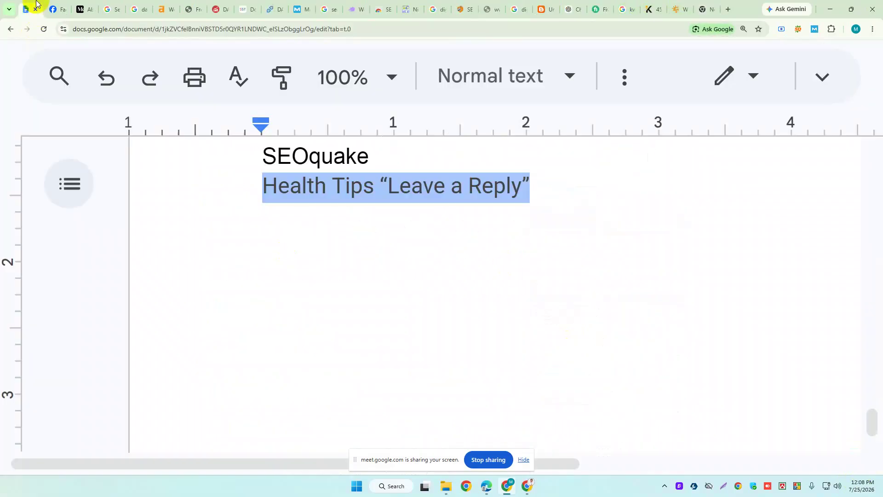
{"action": "left_click", "coordinate": [333, 189]}
{"action": "left_click_drag", "start_coordinate": [373, 192], "coordinate": [265, 182]}
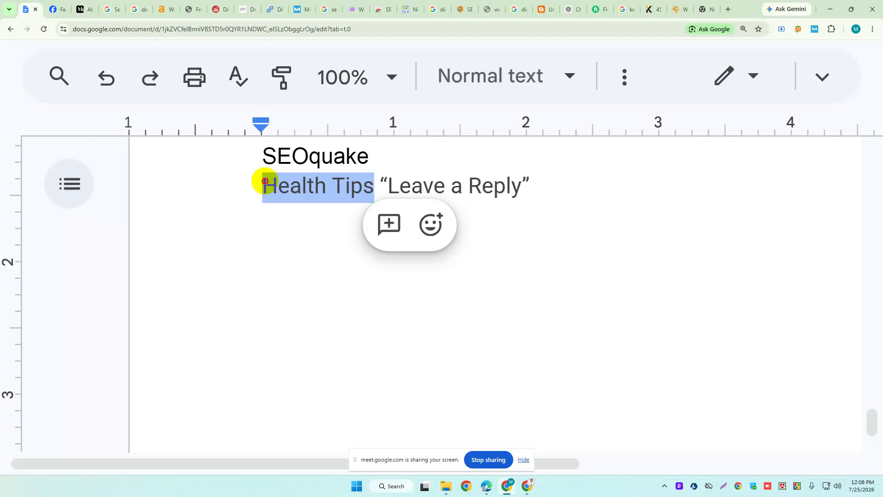
{"action": "left_click", "coordinate": [265, 181]}
{"action": "left_click_drag", "start_coordinate": [261, 188], "coordinate": [581, 189]}
{"action": "right_click", "coordinate": [428, 181]}
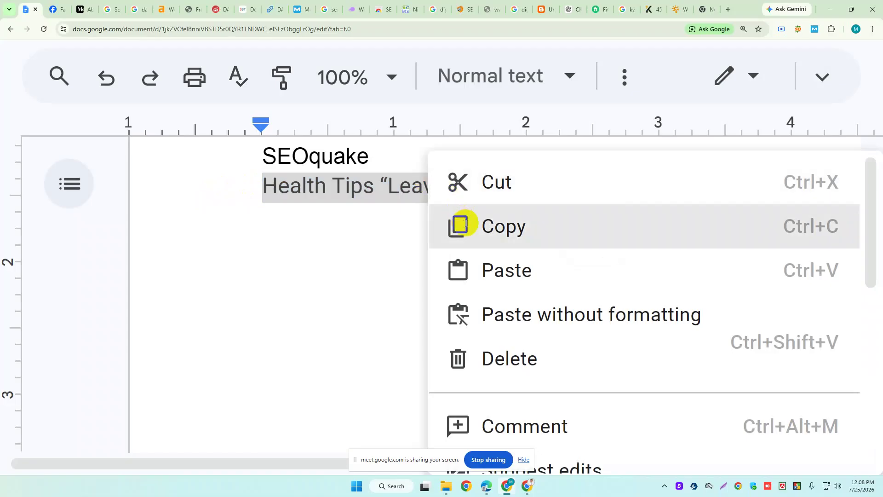
{"action": "left_click", "coordinate": [466, 225]}
{"action": "left_click", "coordinate": [727, 9]}
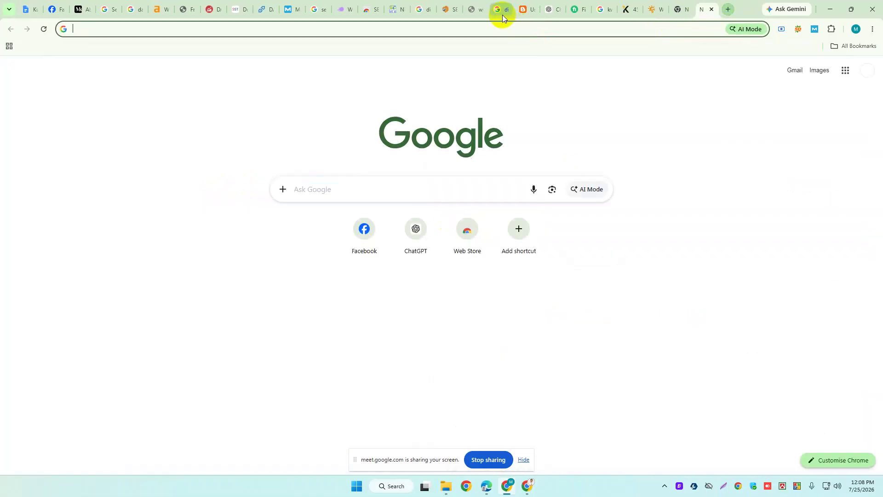
{"action": "right_click", "coordinate": [502, 26]}
{"action": "left_click", "coordinate": [522, 117]}
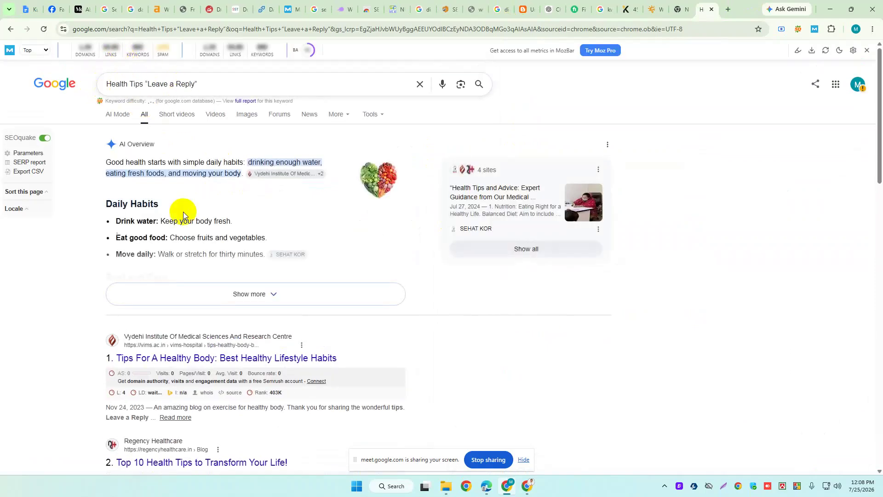
Open the first three search results, from Vydehi, Regency Healthcare and United Healthcare International, in new tabs.
{"action": "scroll", "coordinate": [174, 248], "scroll_direction": "down", "scroll_amount": 5}
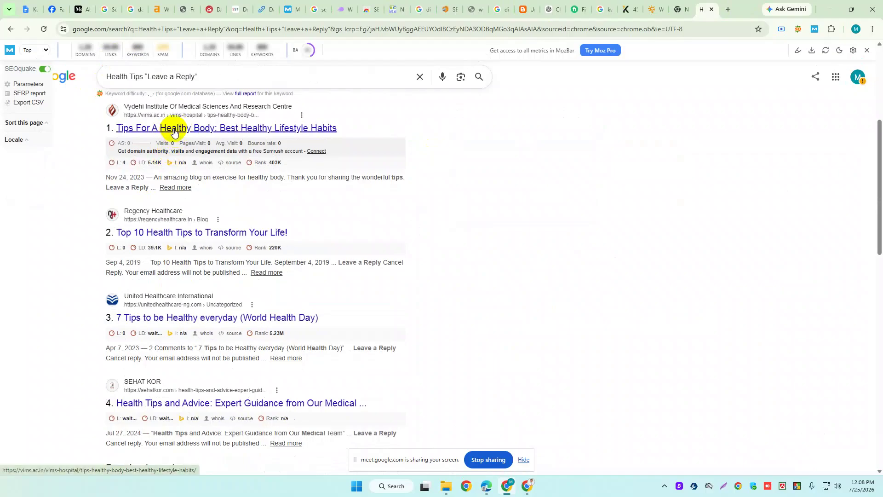
{"action": "right_click", "coordinate": [174, 131]}
{"action": "left_click", "coordinate": [194, 140]}
{"action": "scroll", "coordinate": [174, 172], "scroll_direction": "down", "scroll_amount": 2}
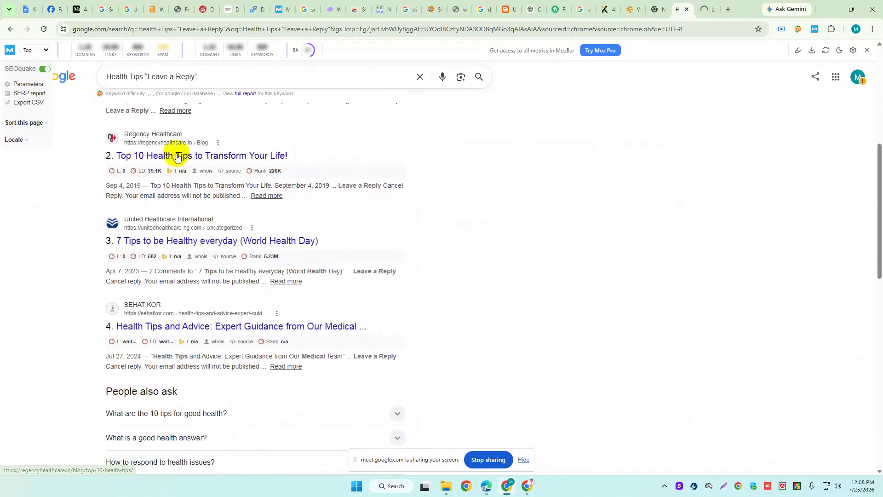
{"action": "right_click", "coordinate": [184, 154]}
{"action": "left_click", "coordinate": [196, 169]}
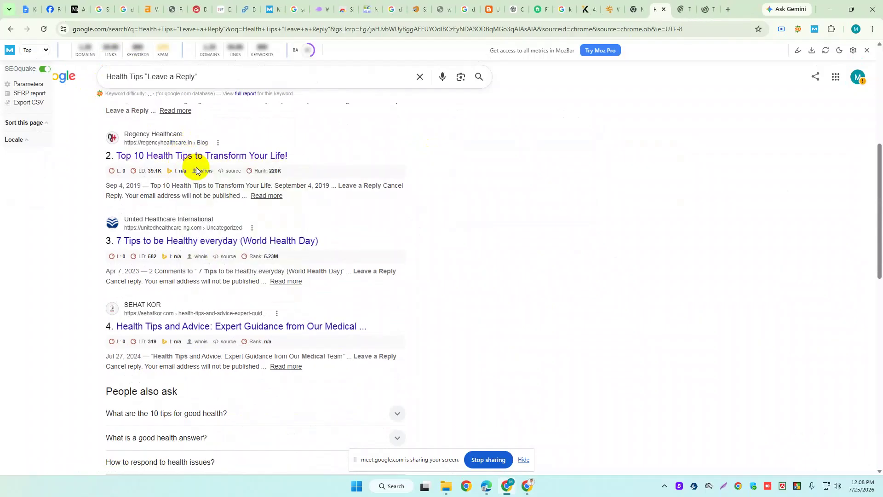
{"action": "right_click", "coordinate": [185, 243]}
{"action": "left_click", "coordinate": [216, 256]}
{"action": "left_click_drag", "start_coordinate": [219, 271], "coordinate": [189, 258]}
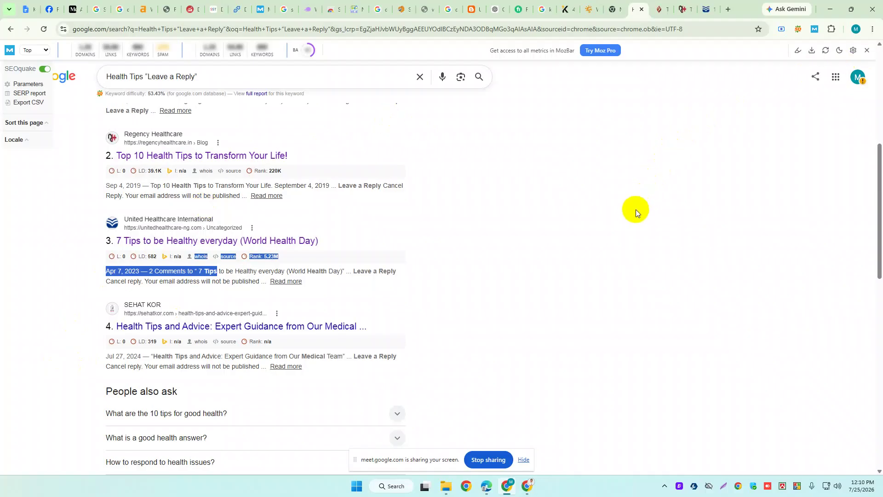
Examine the existing comments and the Leave a Reply form on the Vydehi healthy body post, highlighting the last comment.
{"action": "left_click", "coordinate": [663, 8]}
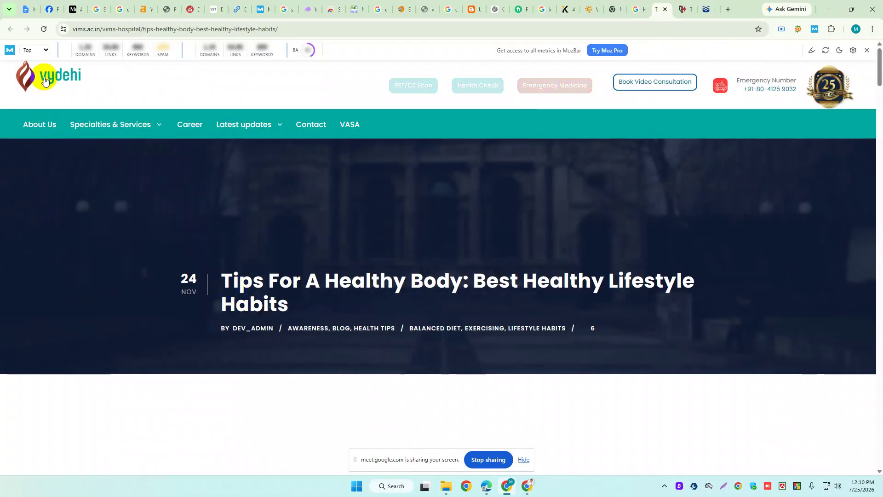
{"action": "scroll", "coordinate": [464, 233], "scroll_direction": "down", "scroll_amount": 20}
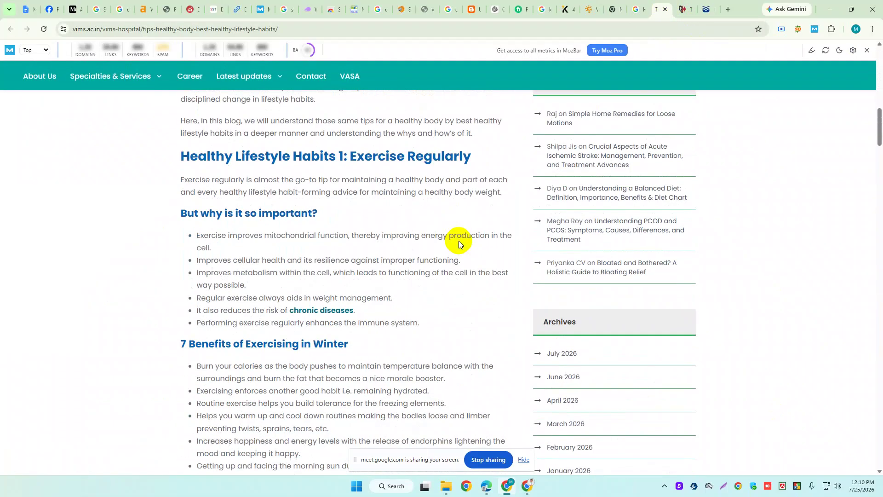
{"action": "scroll", "coordinate": [455, 247], "scroll_direction": "down", "scroll_amount": 20}
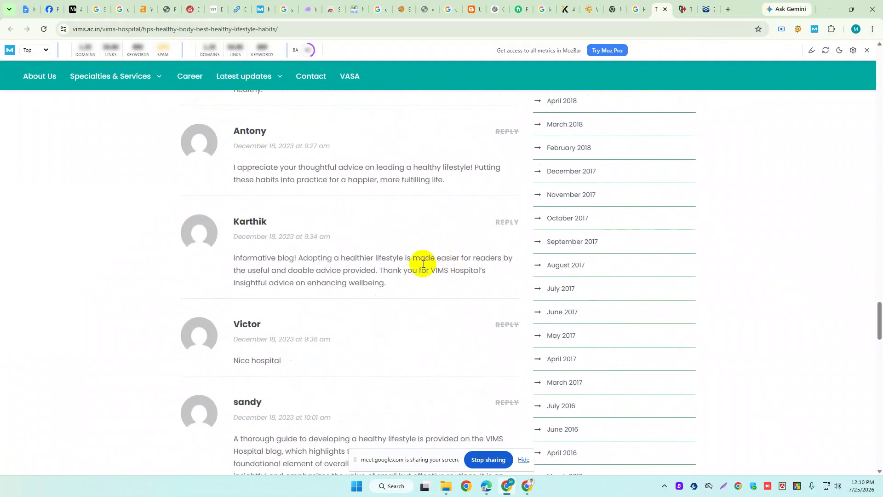
{"action": "left_click_drag", "start_coordinate": [304, 178], "coordinate": [387, 176]}
{"action": "scroll", "coordinate": [389, 242], "scroll_direction": "down", "scroll_amount": 20}
{"action": "scroll", "coordinate": [383, 272], "scroll_direction": "up", "scroll_amount": 12}
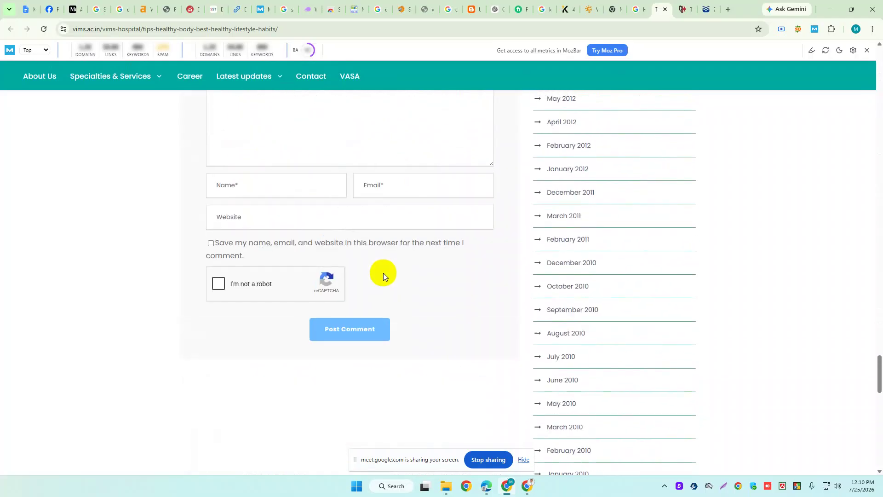
{"action": "left_click", "coordinate": [306, 340]}
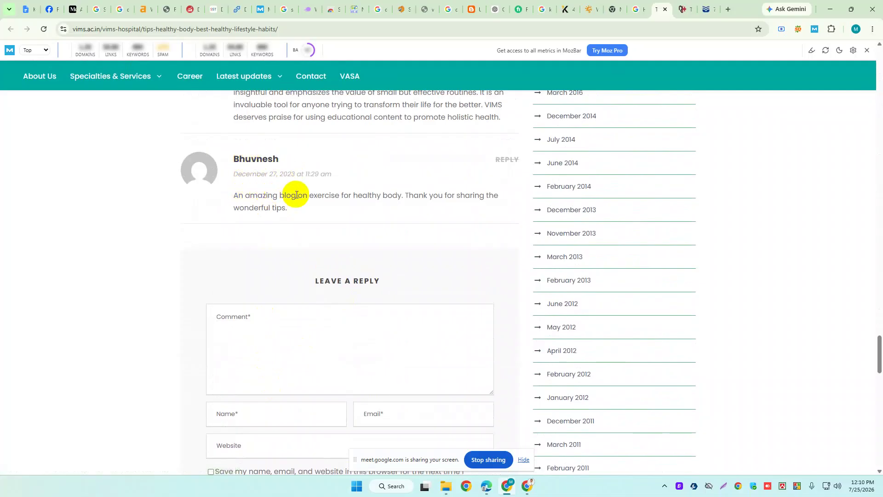
{"action": "left_click_drag", "start_coordinate": [293, 209], "coordinate": [252, 199]}
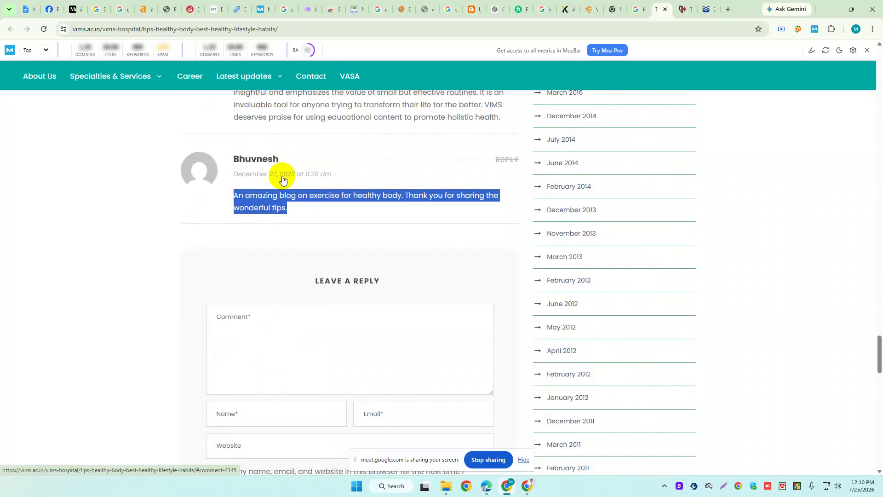
Look through the Regency Healthcare "Top 10 Health Tips" post for a comment section.
{"action": "left_click", "coordinate": [685, 10]}
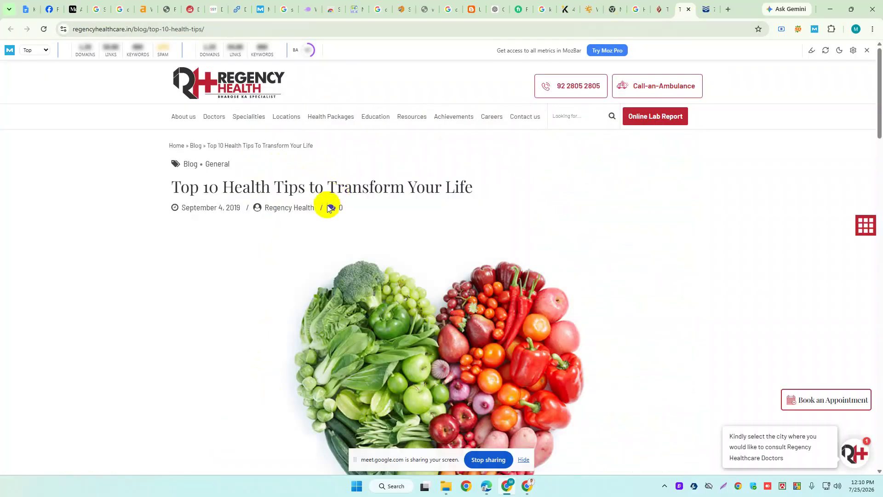
{"action": "scroll", "coordinate": [435, 201], "scroll_direction": "down", "scroll_amount": 15}
{"action": "scroll", "coordinate": [435, 199], "scroll_direction": "down", "scroll_amount": 5}
{"action": "scroll", "coordinate": [432, 205], "scroll_direction": "up", "scroll_amount": 5}
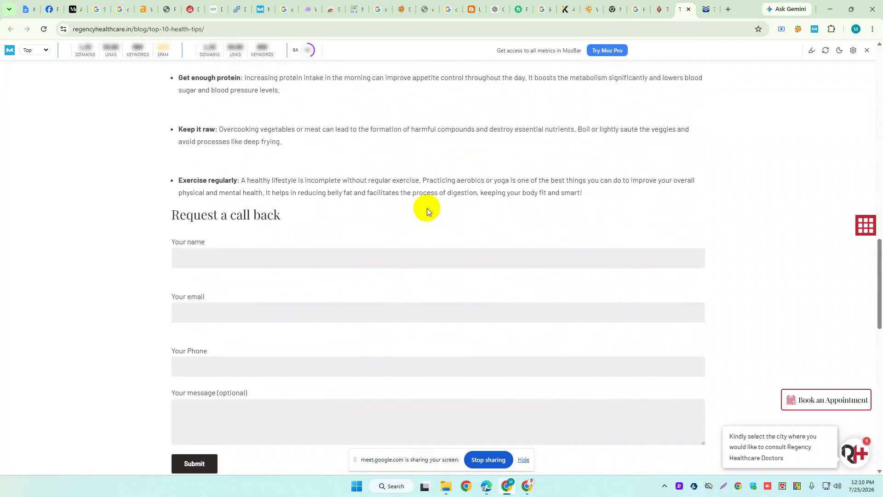
{"action": "scroll", "coordinate": [427, 207], "scroll_direction": "down", "scroll_amount": 14}
{"action": "scroll", "coordinate": [427, 207], "scroll_direction": "up", "scroll_amount": 15}
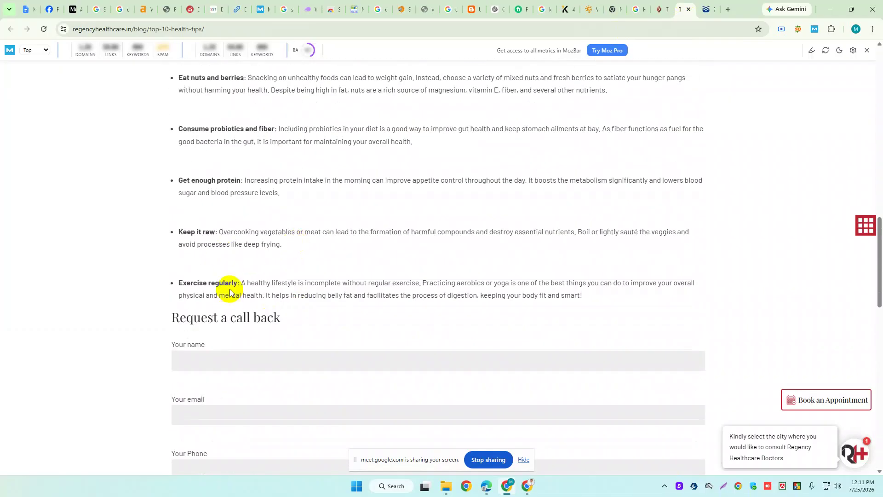
{"action": "left_click_drag", "start_coordinate": [228, 295], "coordinate": [487, 295]}
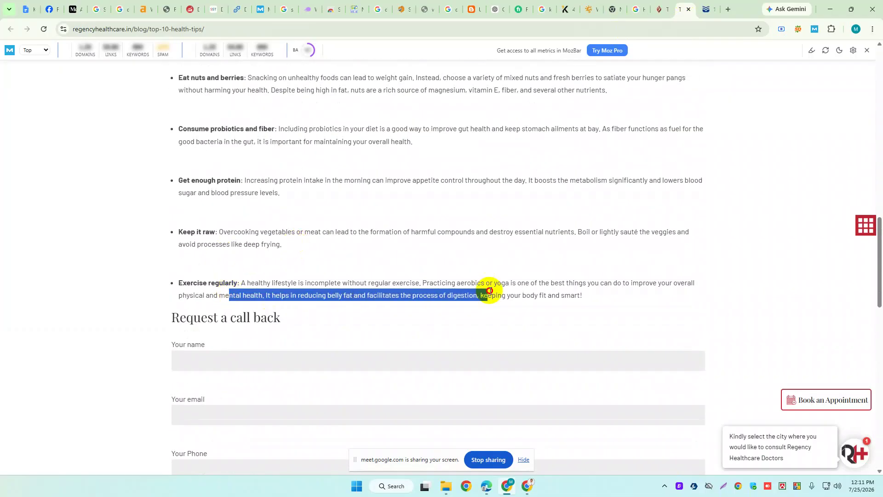
Close the Regency Healthcare and Vydehi posts, leaving the United Healthcare article in view.
{"action": "left_click", "coordinate": [689, 9]}
{"action": "left_click", "coordinate": [660, 10]}
{"action": "left_click", "coordinate": [666, 9]}
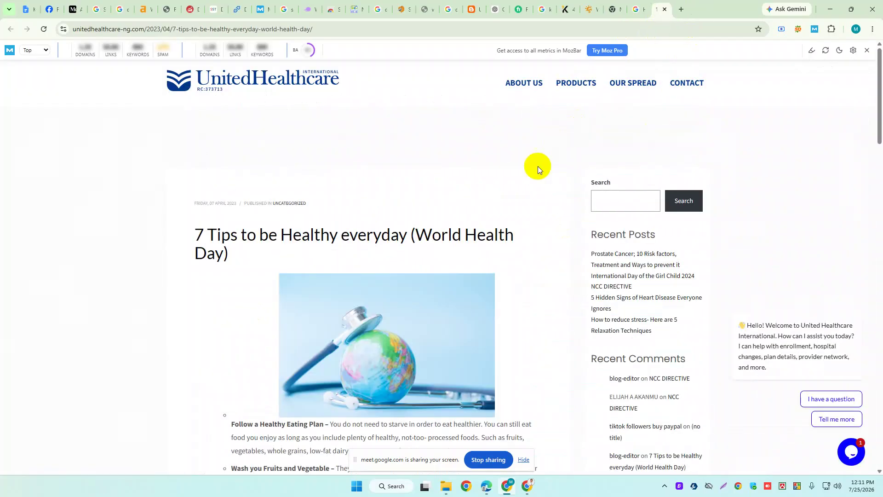
Inspect the comments and reply form on the United Healthcare post, then glance at the open forum thread about OBL in SEO.
{"action": "scroll", "coordinate": [384, 253], "scroll_direction": "down", "scroll_amount": 7}
{"action": "scroll", "coordinate": [384, 256], "scroll_direction": "down", "scroll_amount": 10}
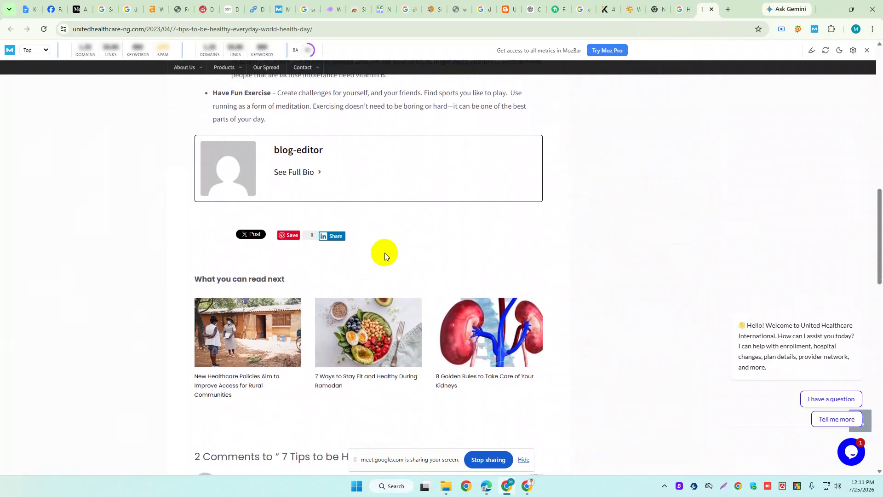
{"action": "scroll", "coordinate": [384, 252], "scroll_direction": "down", "scroll_amount": 1}
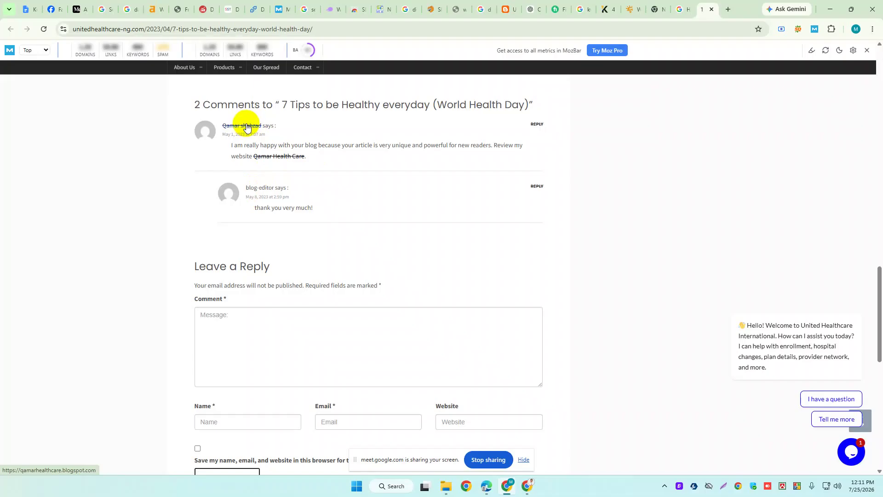
{"action": "left_click", "coordinate": [275, 346]}
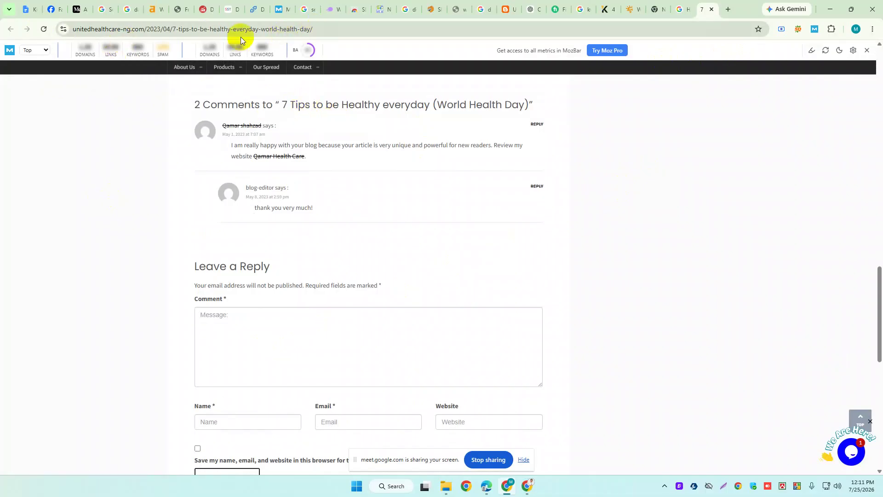
{"action": "left_click", "coordinate": [614, 8]}
{"action": "left_click", "coordinate": [631, 3]}
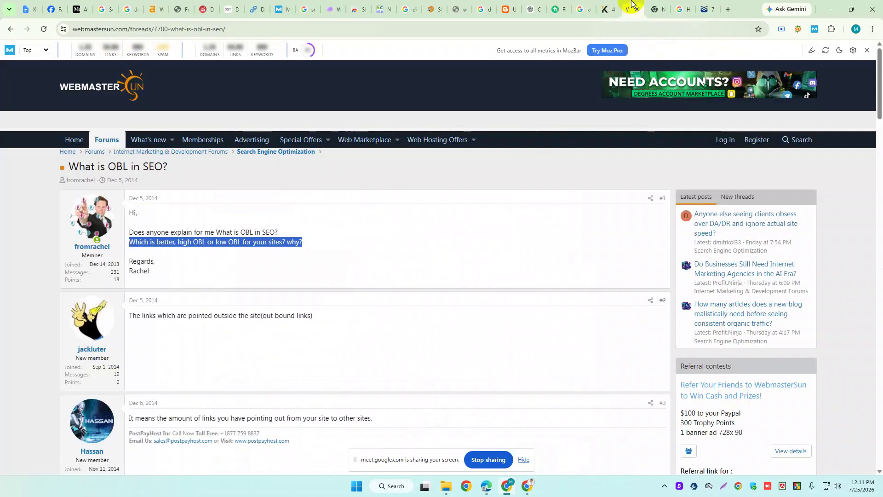
Open four more results of the Health Tips "Leave a Reply" search in new tabs, starting with the SEHAT KOR post.
{"action": "left_click", "coordinate": [678, 8]}
{"action": "scroll", "coordinate": [227, 231], "scroll_direction": "down", "scroll_amount": 3}
{"action": "right_click", "coordinate": [205, 179]}
{"action": "left_click", "coordinate": [225, 183]}
{"action": "scroll", "coordinate": [191, 281], "scroll_direction": "down", "scroll_amount": 3}
{"action": "right_click", "coordinate": [202, 271]}
{"action": "left_click", "coordinate": [215, 276]}
{"action": "scroll", "coordinate": [195, 194], "scroll_direction": "down", "scroll_amount": 3}
{"action": "right_click", "coordinate": [197, 199]}
{"action": "left_click", "coordinate": [225, 213]}
{"action": "right_click", "coordinate": [220, 288]}
{"action": "left_click", "coordinate": [249, 296]}
{"action": "left_click_drag", "start_coordinate": [227, 310], "coordinate": [203, 281]}
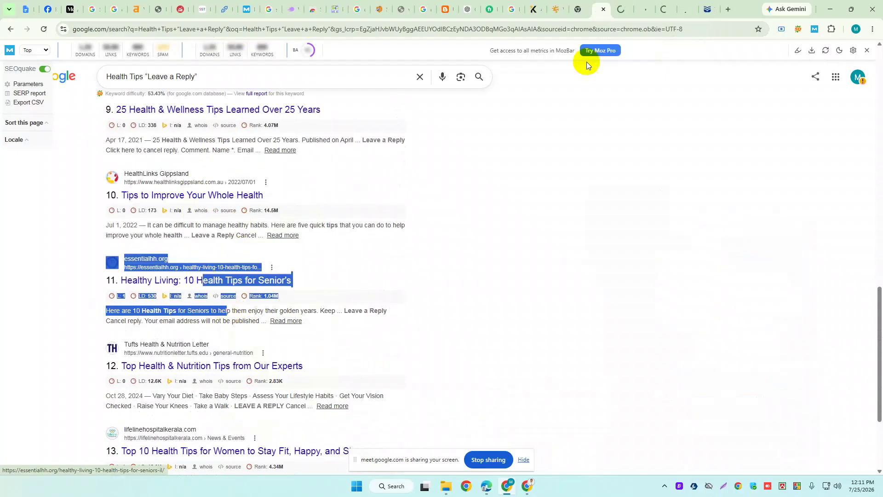
Check the SEHAT KOR page, then view the comments on the "25 Health & Wellness Tips" post.
{"action": "left_click", "coordinate": [615, 4]}
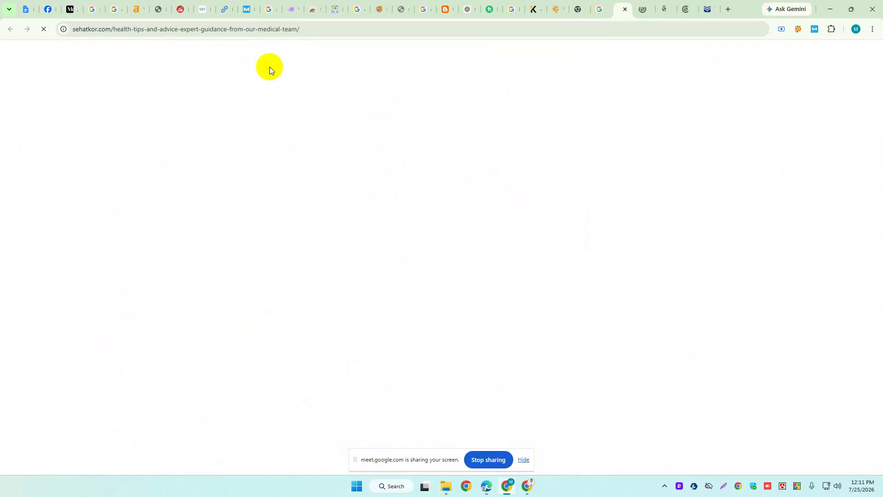
{"action": "left_click", "coordinate": [325, 26]}
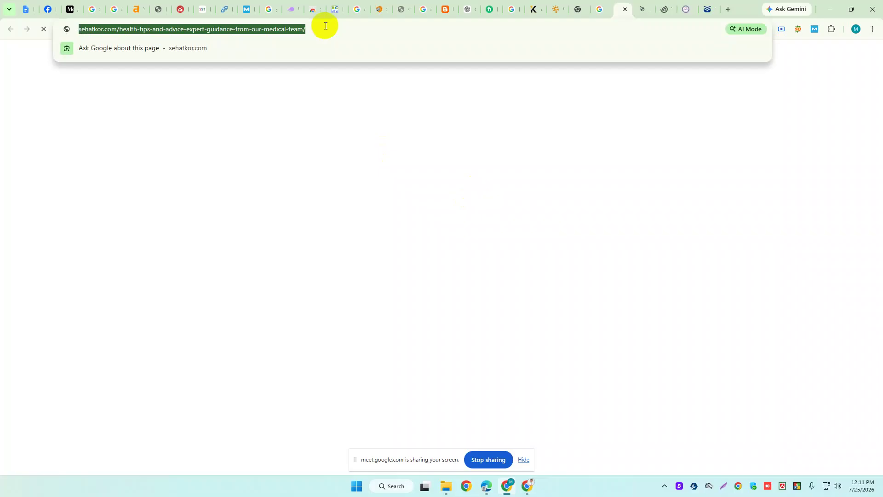
{"action": "key", "text": "Escape"}
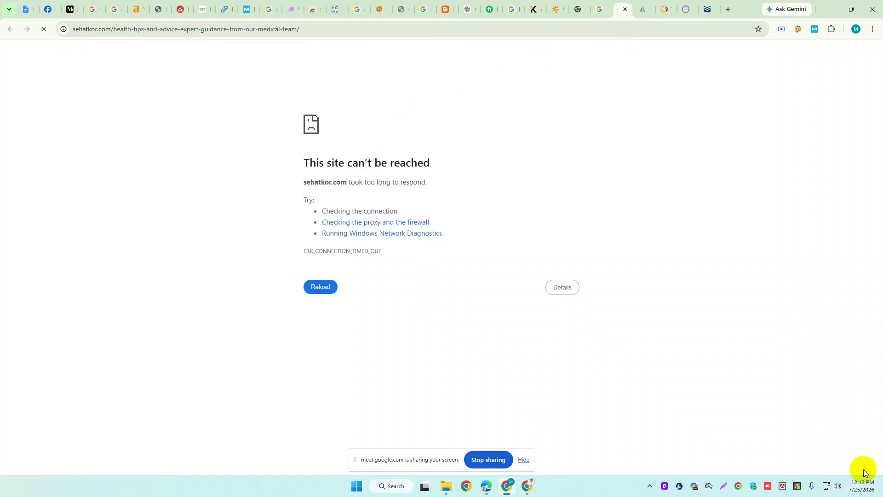
{"action": "key", "text": "ctrl+Tab"}
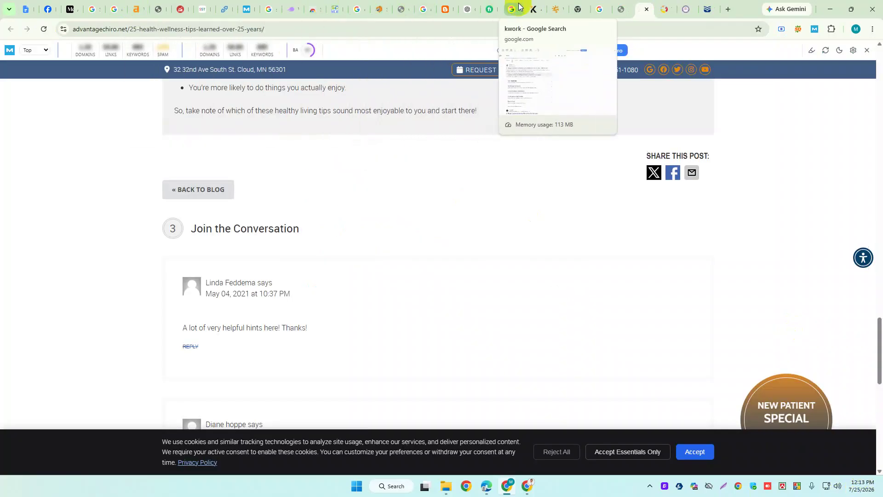
Switch to the open Fiverr home page and dismiss the Google sign-in prompt.
{"action": "left_click", "coordinate": [488, 9]}
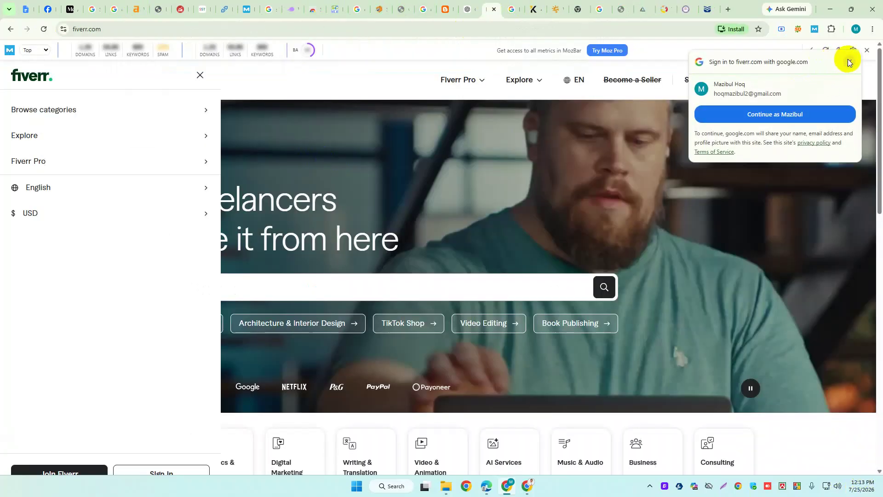
{"action": "left_click", "coordinate": [847, 62]}
{"action": "left_click", "coordinate": [321, 285]}
{"action": "scroll", "coordinate": [323, 289], "scroll_direction": "down", "scroll_amount": 2}
{"action": "scroll", "coordinate": [324, 288], "scroll_direction": "down", "scroll_amount": 2}
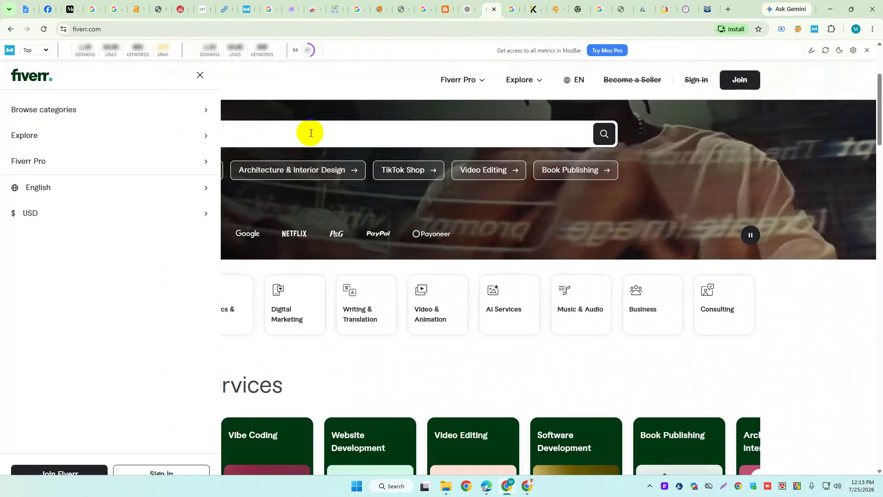
{"action": "left_click", "coordinate": [311, 133]}
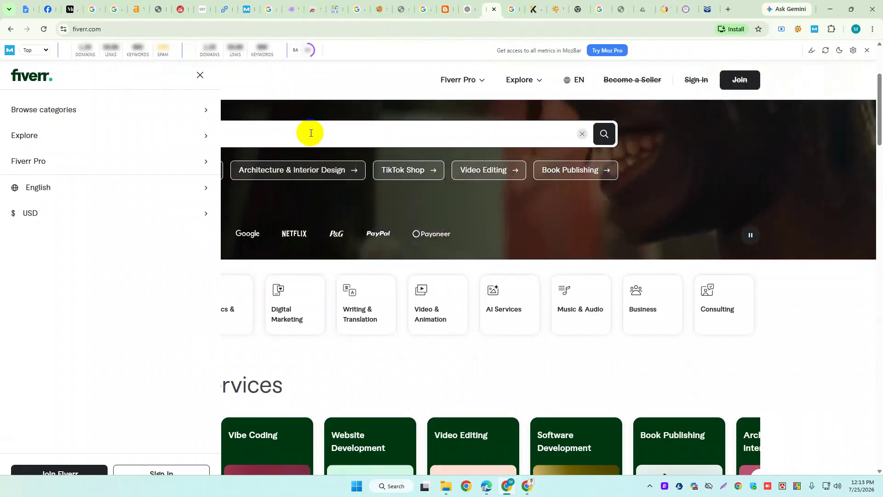
{"action": "type", "text": "mis"}
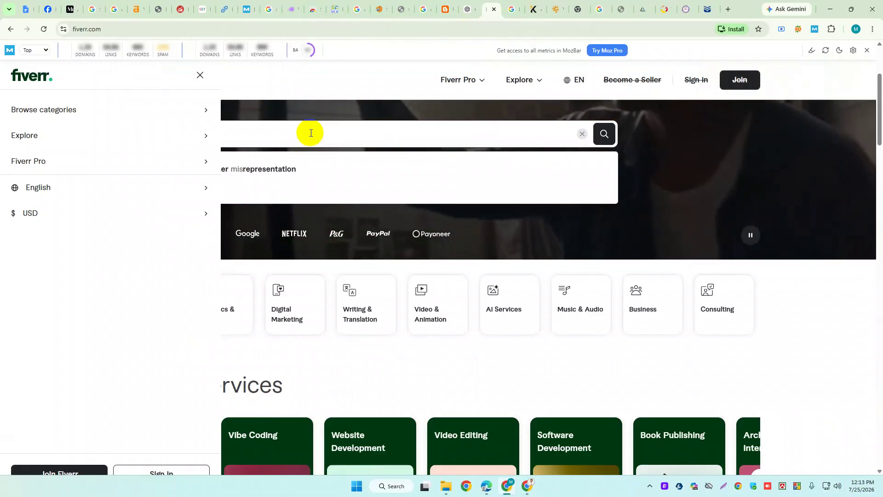
{"action": "left_click", "coordinate": [199, 74]}
{"action": "left_click", "coordinate": [245, 124]}
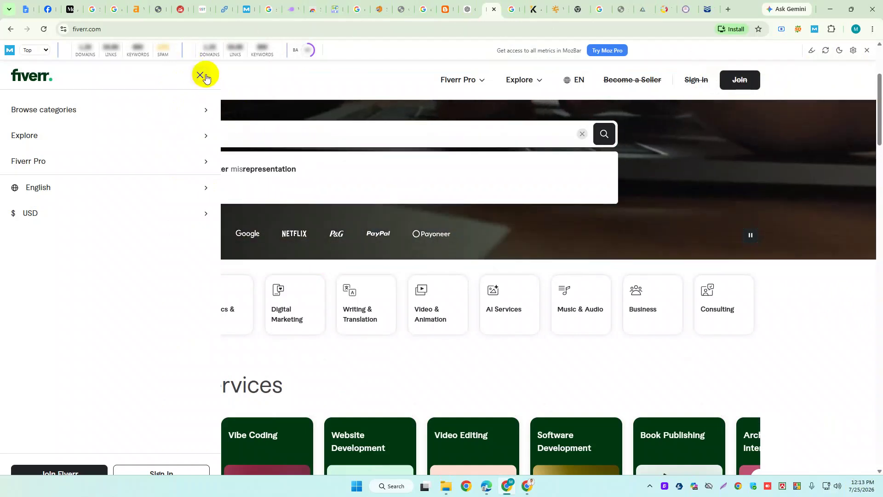
{"action": "left_click", "coordinate": [203, 76]}
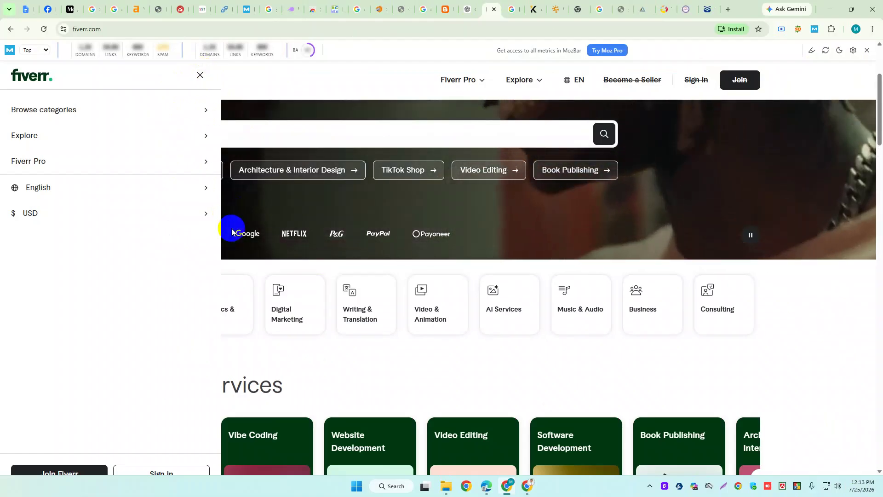
Reduce the Fiverr page zoom until the search field is clear of the side menu.
{"action": "key", "text": "ctrl+minus"}
{"action": "key", "text": "ctrl+minus"}
{"action": "key", "text": "ctrl+minus"}
{"action": "key", "text": "ctrl+plus"}
{"action": "key", "text": "ctrl+plus"}
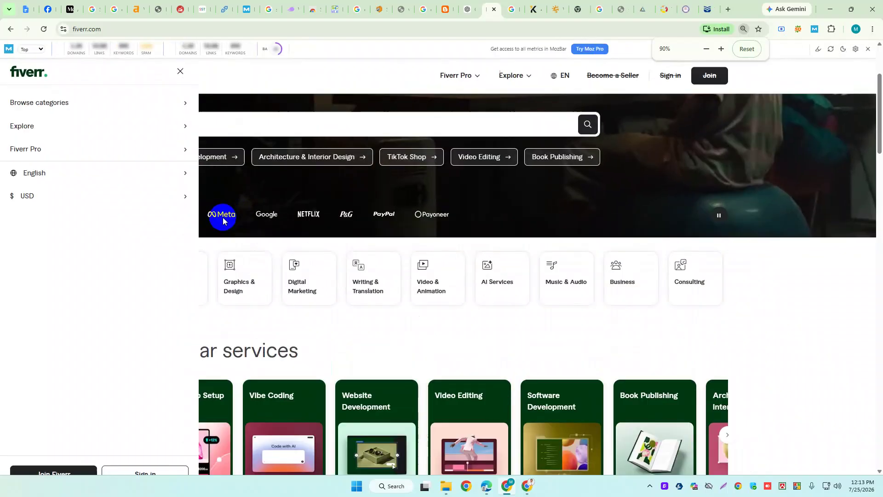
{"action": "key", "text": "ctrl+minus"}
Search Fiverr services for "mix seo backink".
{"action": "left_click", "coordinate": [223, 111]}
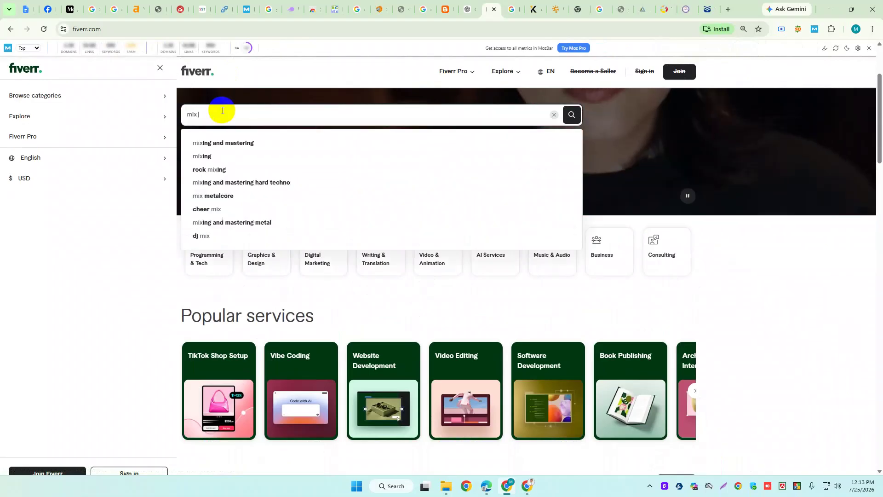
{"action": "type", "text": "seo bad"}
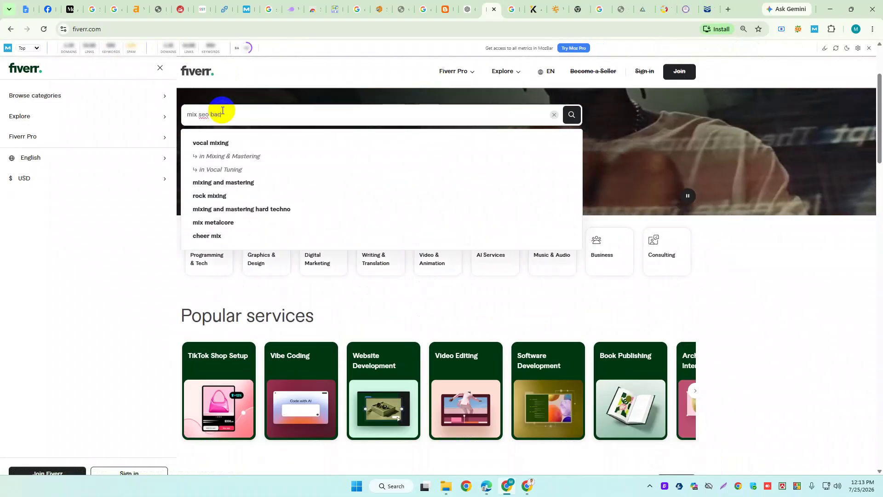
{"action": "type", "text": "klo"}
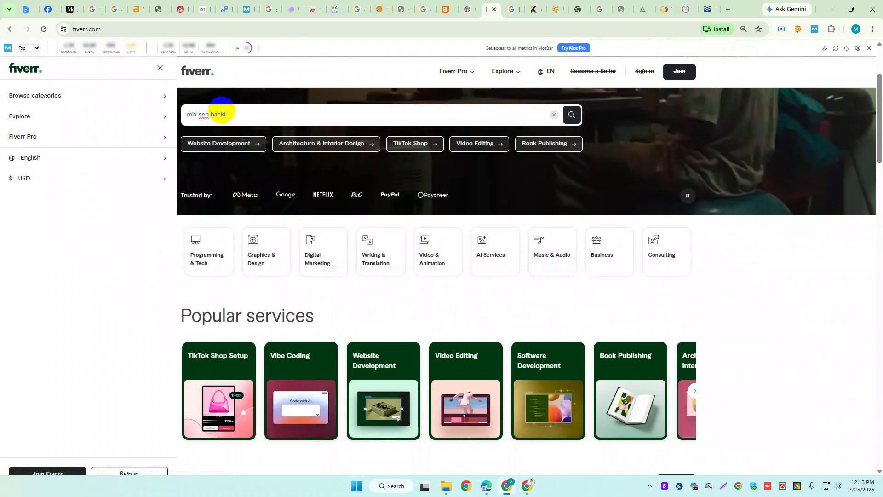
{"action": "key", "text": "BackSpace"}
{"action": "key", "text": "BackSpace"}
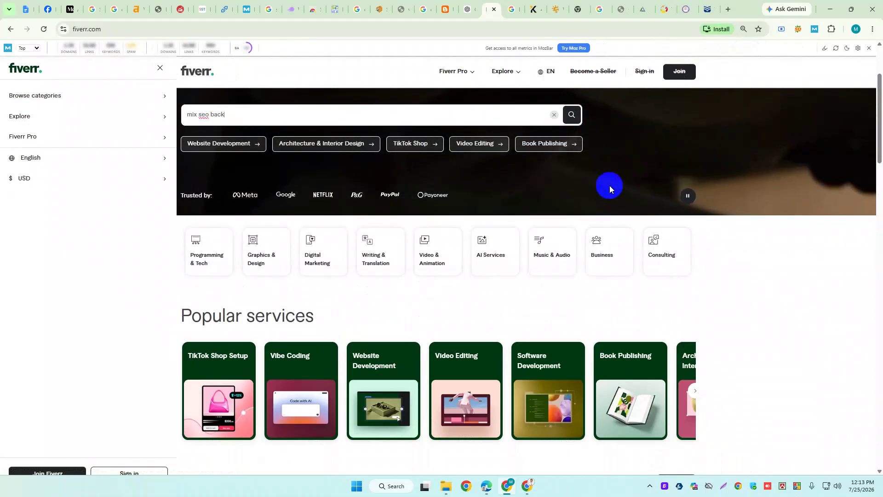
{"action": "type", "text": "ink"}
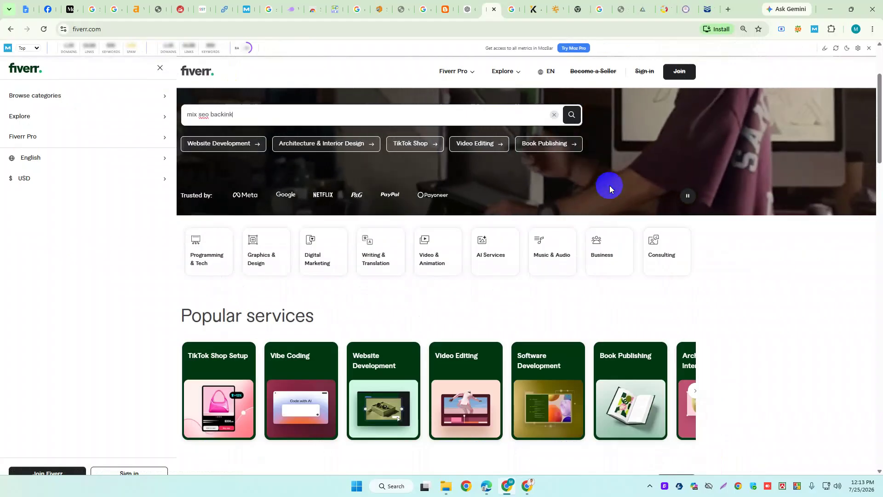
{"action": "key", "text": "Return"}
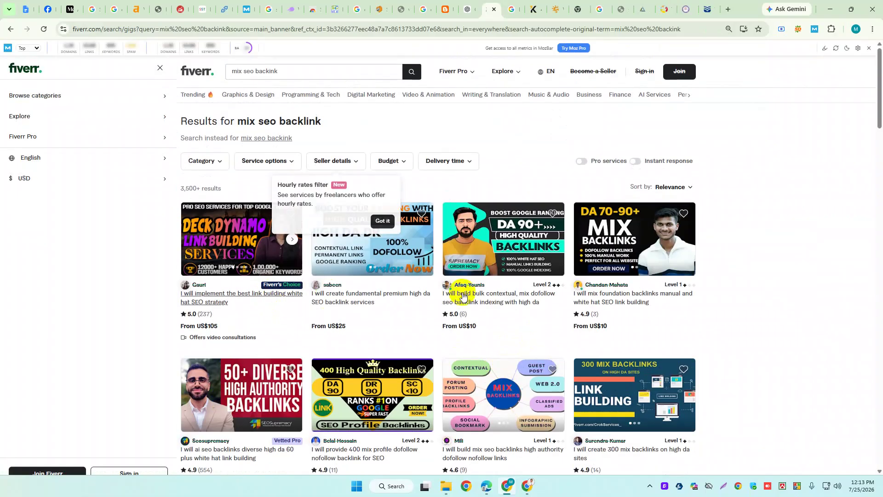
Open the "100 anchor text and profile mix SEO backlinks" and "high quality mix SEO backlinks with high da" gigs in new tabs.
{"action": "scroll", "coordinate": [558, 289], "scroll_direction": "down", "scroll_amount": 6}
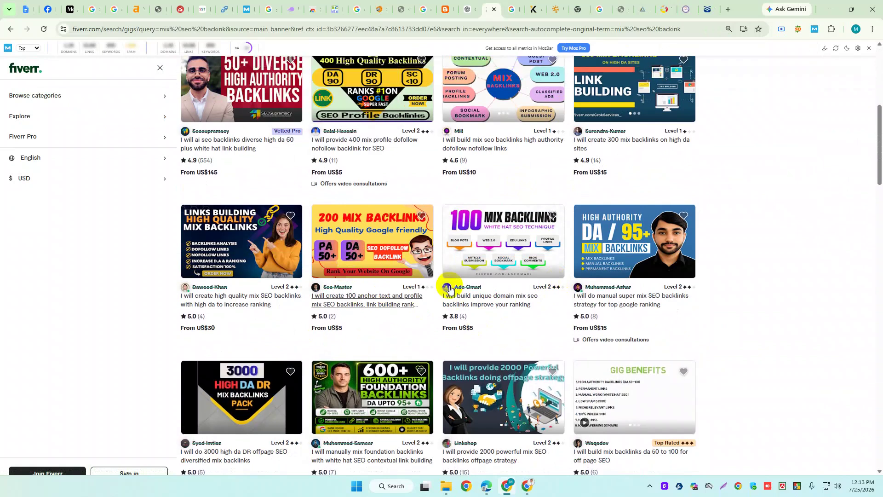
{"action": "right_click", "coordinate": [392, 305]}
{"action": "left_click", "coordinate": [424, 317]}
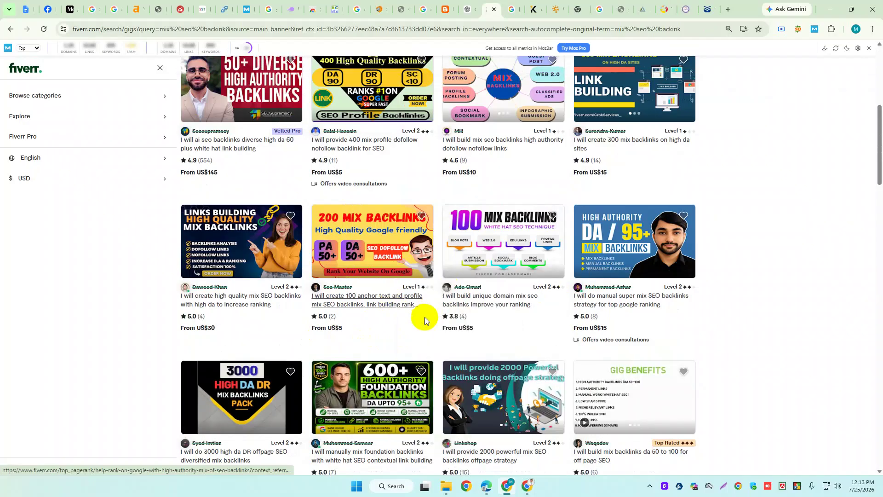
{"action": "right_click", "coordinate": [270, 305]}
{"action": "left_click", "coordinate": [295, 317]}
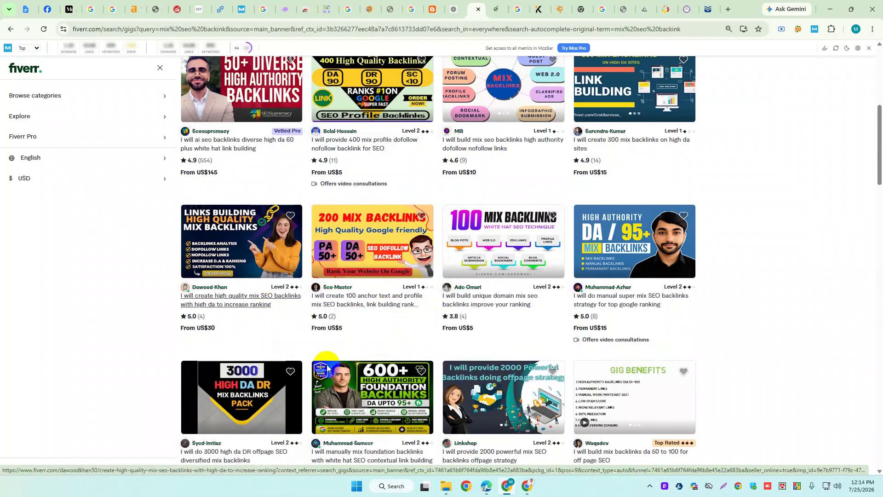
{"action": "scroll", "coordinate": [506, 276], "scroll_direction": "up", "scroll_amount": 6}
{"action": "scroll", "coordinate": [626, 316], "scroll_direction": "down", "scroll_amount": 3}
{"action": "scroll", "coordinate": [626, 316], "scroll_direction": "down", "scroll_amount": 3}
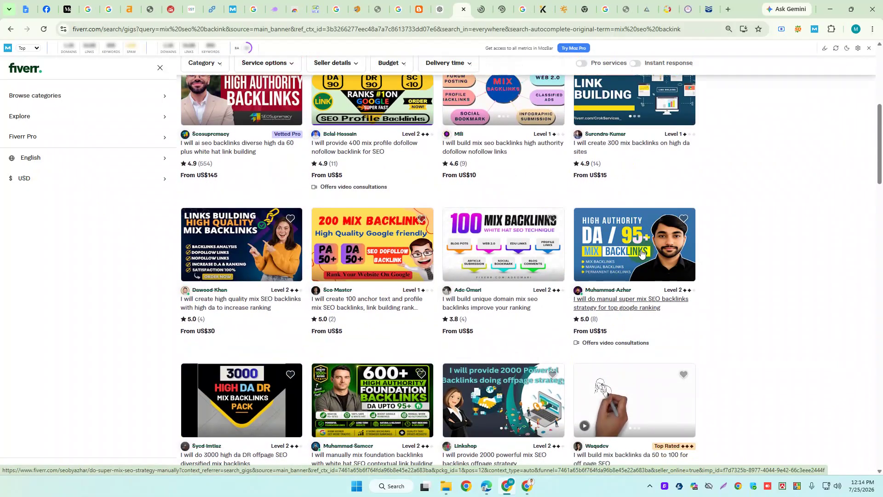
{"action": "left_click", "coordinate": [642, 303]}
Replace the Fiverr search query with "Blog comment" and run the search.
{"action": "scroll", "coordinate": [639, 305], "scroll_direction": "up", "scroll_amount": 7}
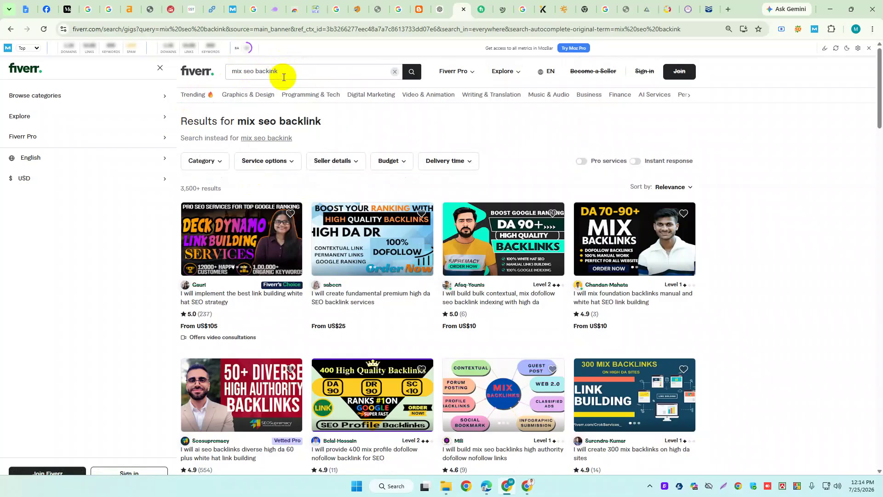
{"action": "left_click_drag", "start_coordinate": [282, 74], "coordinate": [220, 67]}
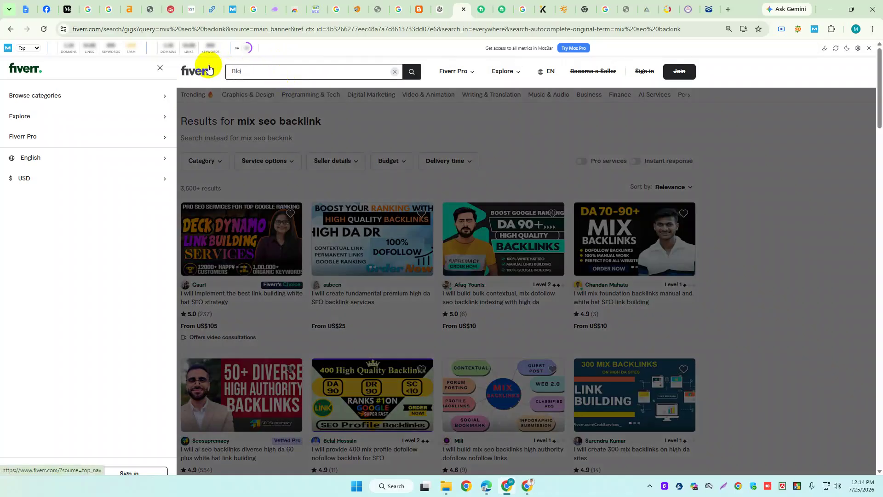
{"action": "type", "text": "Blog comment"}
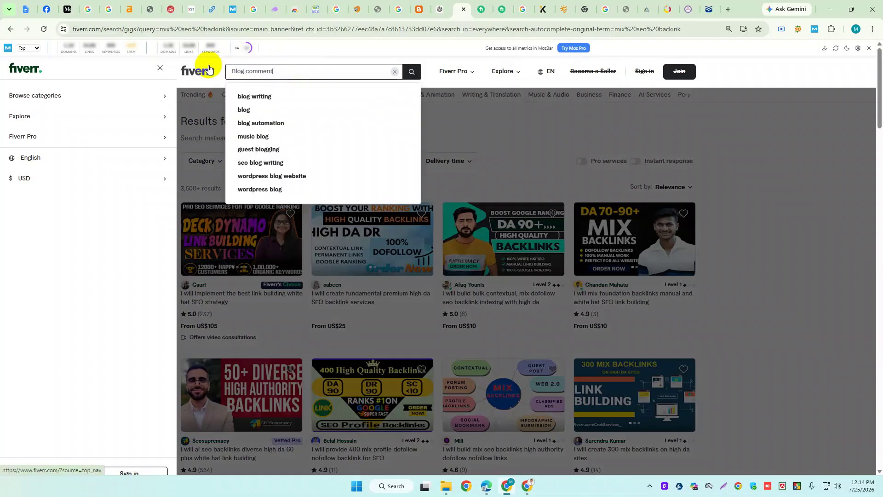
{"action": "key", "text": "Return"}
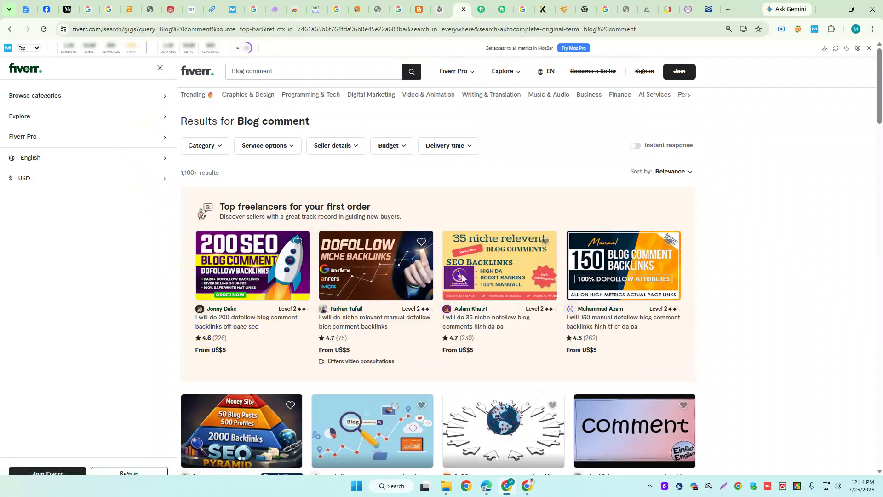
Open all four "Top freelancers for your first order" blog comment gigs in new tabs.
{"action": "left_click", "coordinate": [466, 329]}
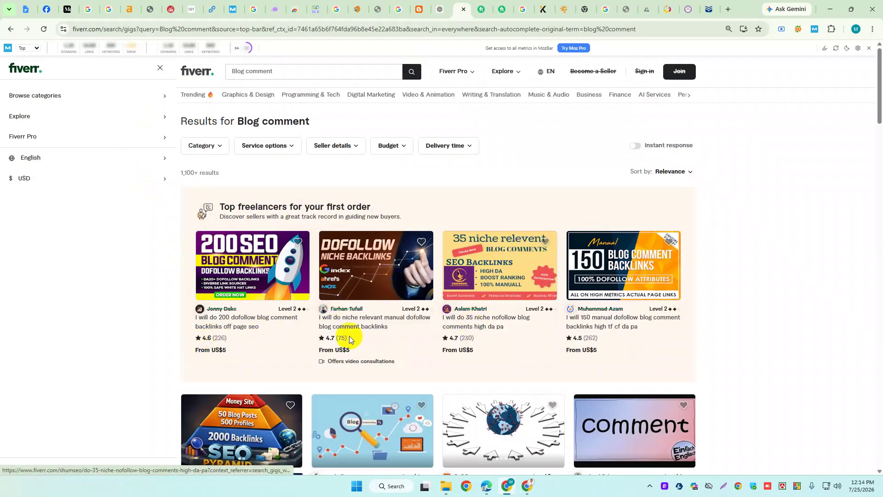
{"action": "right_click", "coordinate": [255, 325]}
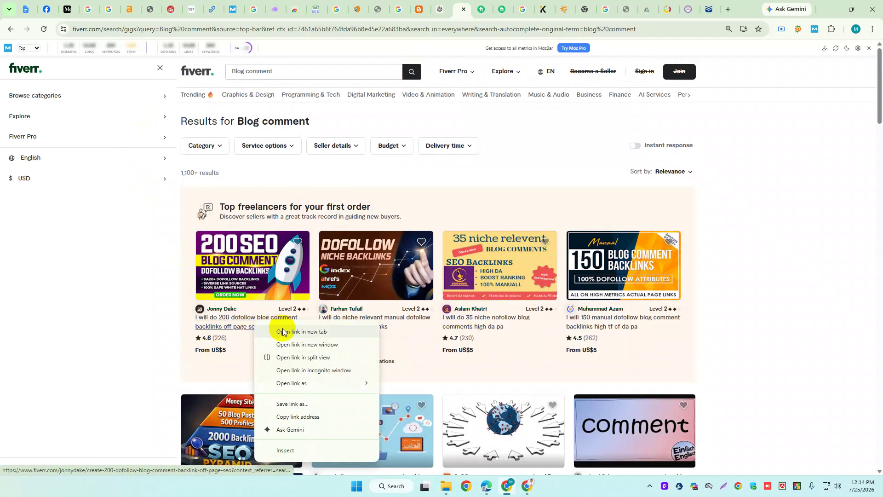
{"action": "left_click", "coordinate": [283, 332]}
{"action": "right_click", "coordinate": [394, 322]}
{"action": "left_click", "coordinate": [418, 330]}
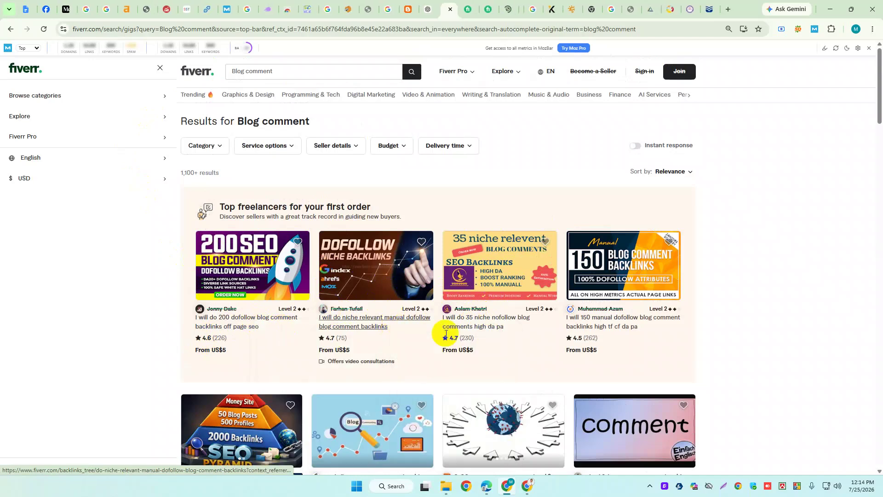
{"action": "right_click", "coordinate": [494, 330]}
{"action": "left_click", "coordinate": [534, 337]}
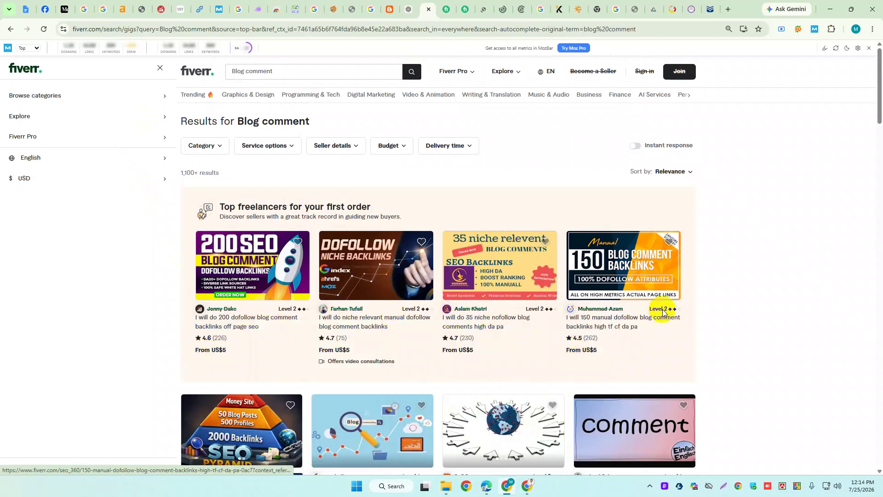
{"action": "right_click", "coordinate": [657, 322]}
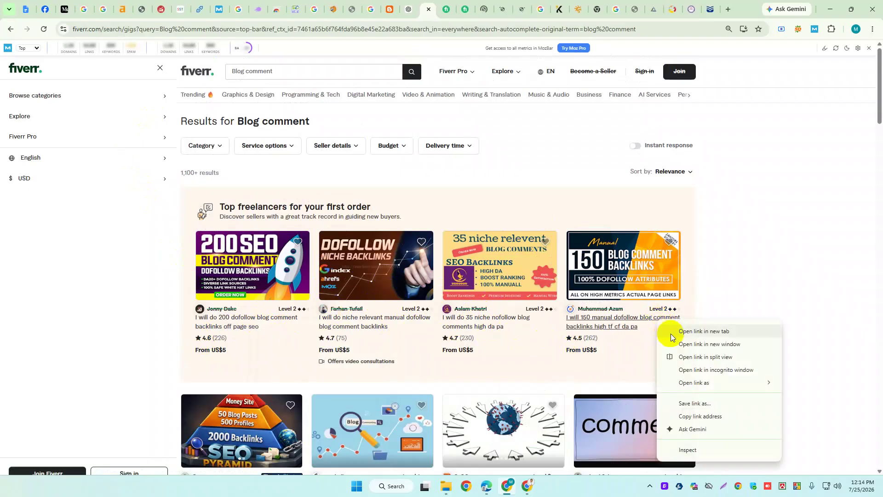
{"action": "left_click", "coordinate": [670, 333]}
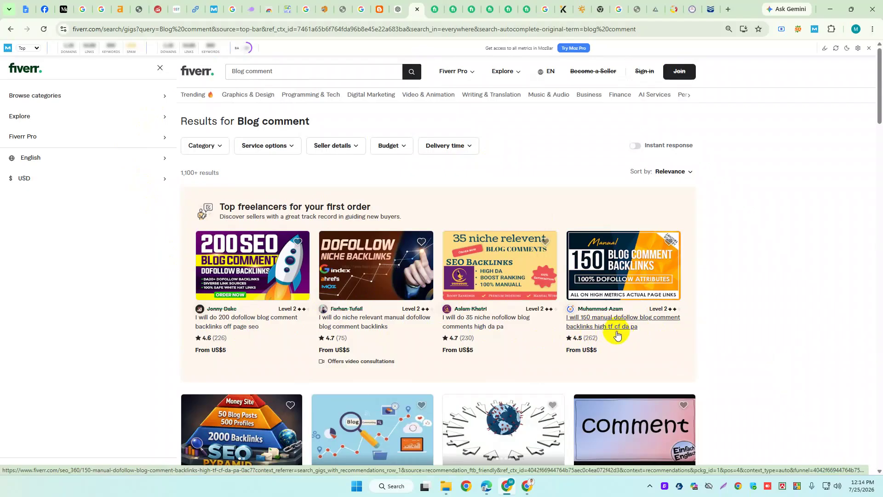
Examine the Basic offer and the package comparison of the "100 anchor text and profile mix SEO backlinks" gig.
{"action": "left_click", "coordinate": [435, 6]}
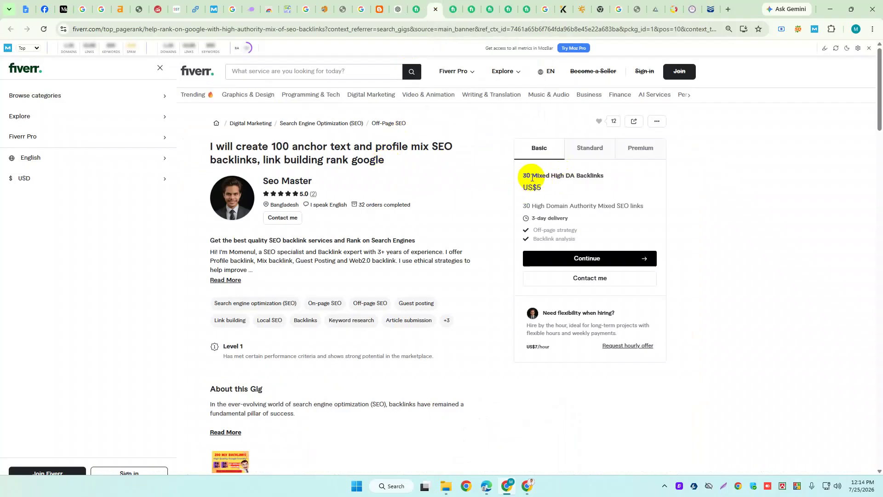
{"action": "left_click_drag", "start_coordinate": [522, 175], "coordinate": [551, 175]}
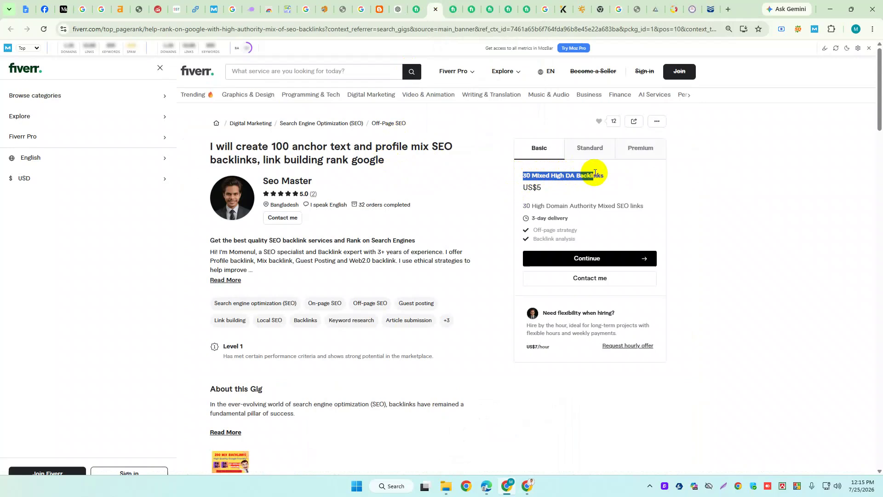
{"action": "left_click", "coordinate": [525, 204]}
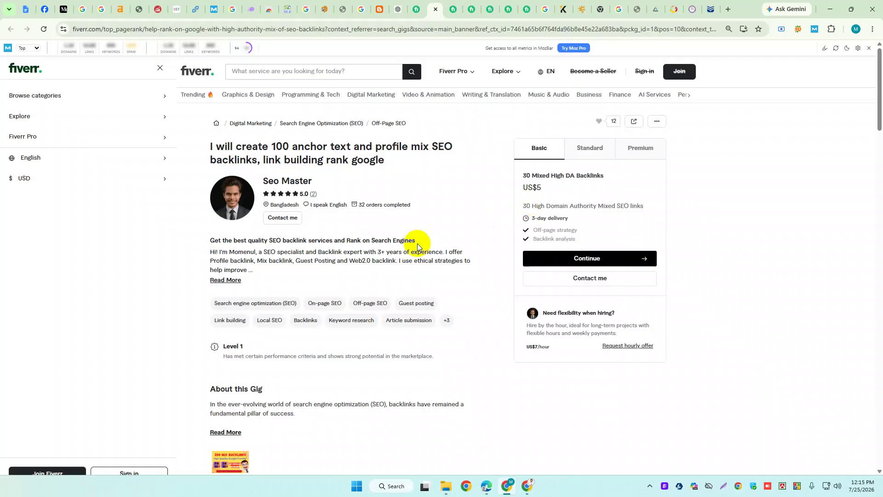
{"action": "scroll", "coordinate": [418, 244], "scroll_direction": "down", "scroll_amount": 7}
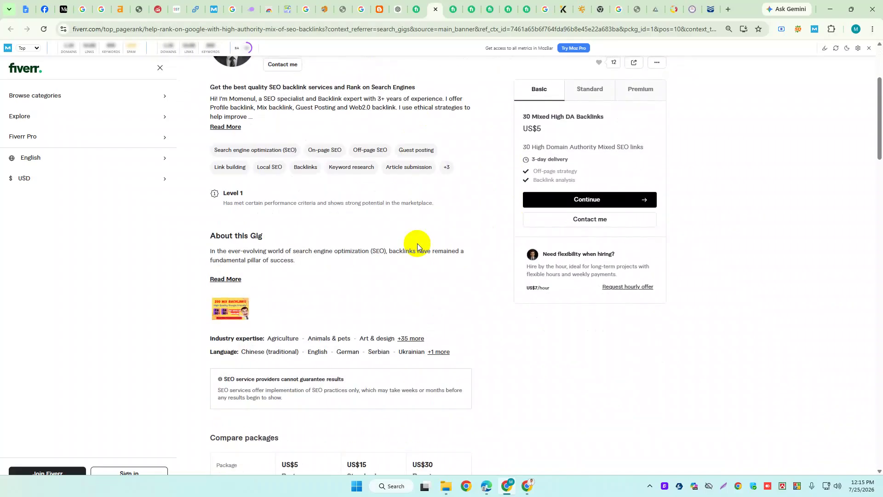
{"action": "scroll", "coordinate": [418, 243], "scroll_direction": "down", "scroll_amount": 3}
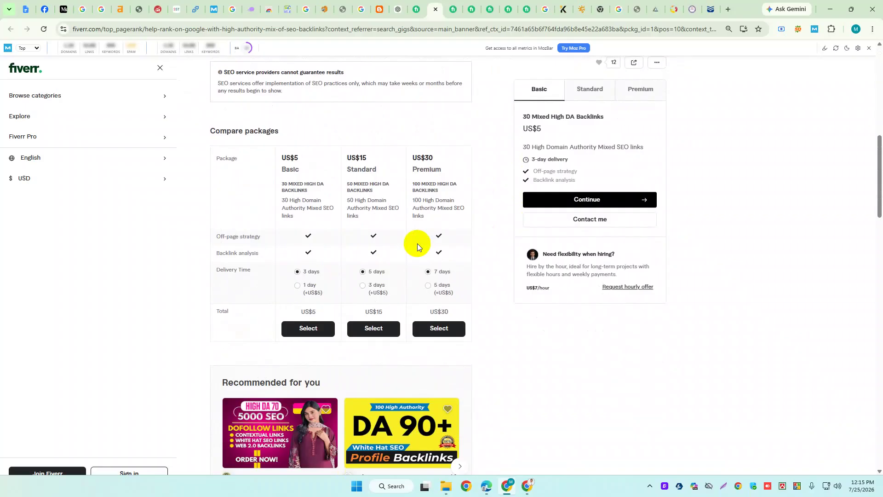
View the "high quality mix SEO backlinks" gig, dismissing its sign-up prompt, and bring up the "200 dofollow blog comment backlinks" gig.
{"action": "left_click", "coordinate": [454, 5]}
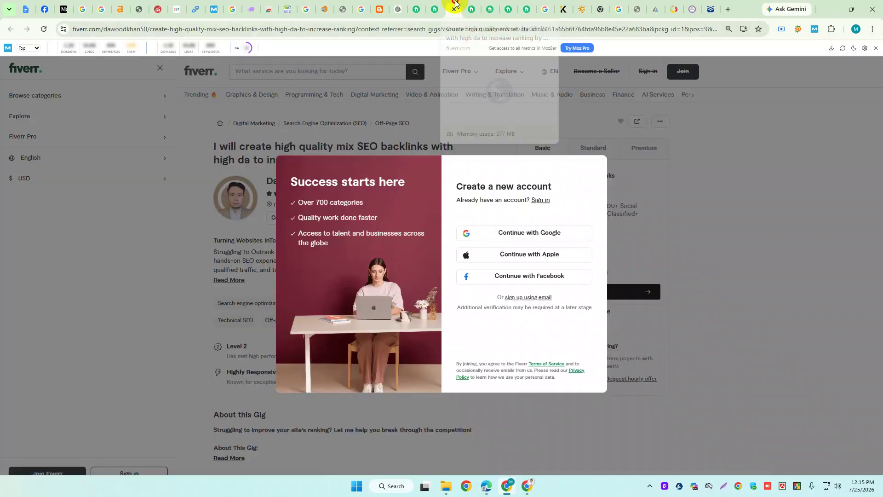
{"action": "left_click", "coordinate": [744, 206]}
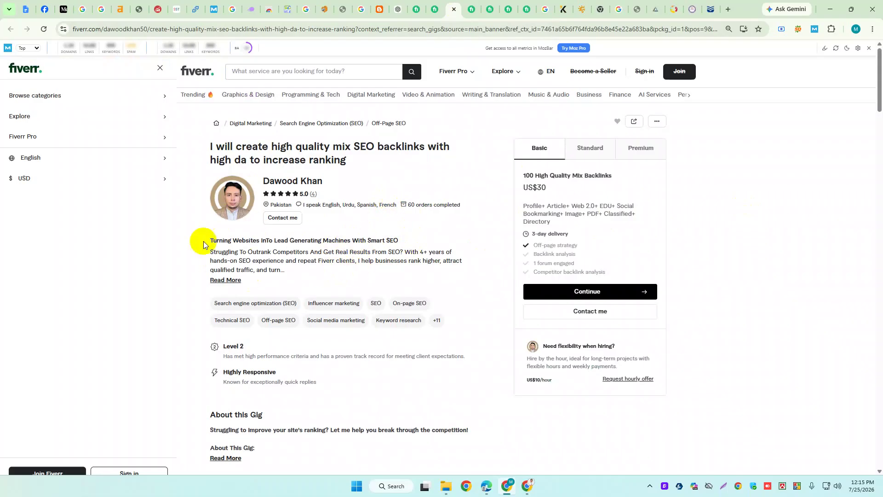
{"action": "left_click", "coordinate": [469, 4]}
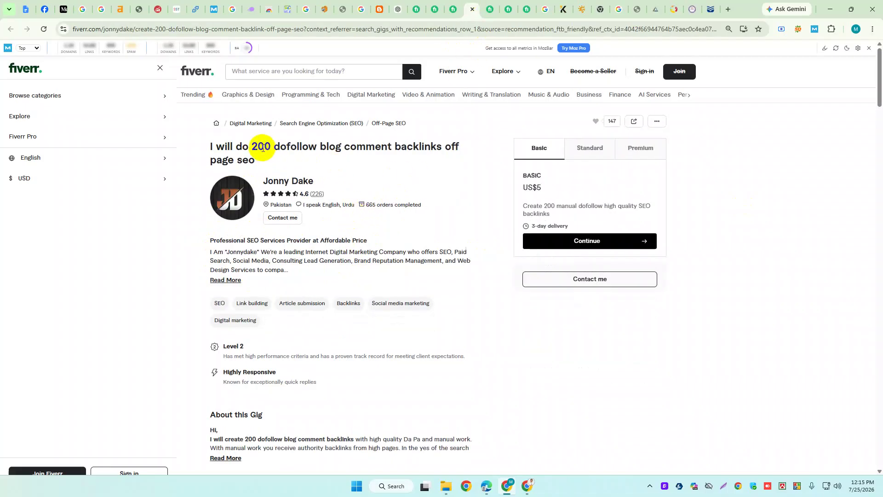
Examine the title, FAQ and reviews of the "200 dofollow blog comment backlinks" gig.
{"action": "left_click_drag", "start_coordinate": [259, 144], "coordinate": [293, 144]}
{"action": "left_click", "coordinate": [301, 144]}
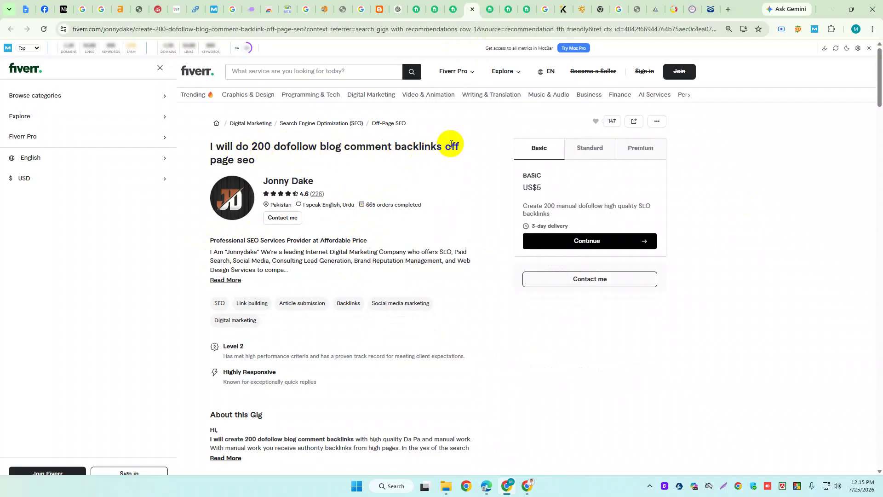
{"action": "left_click_drag", "start_coordinate": [445, 146], "coordinate": [445, 161]}
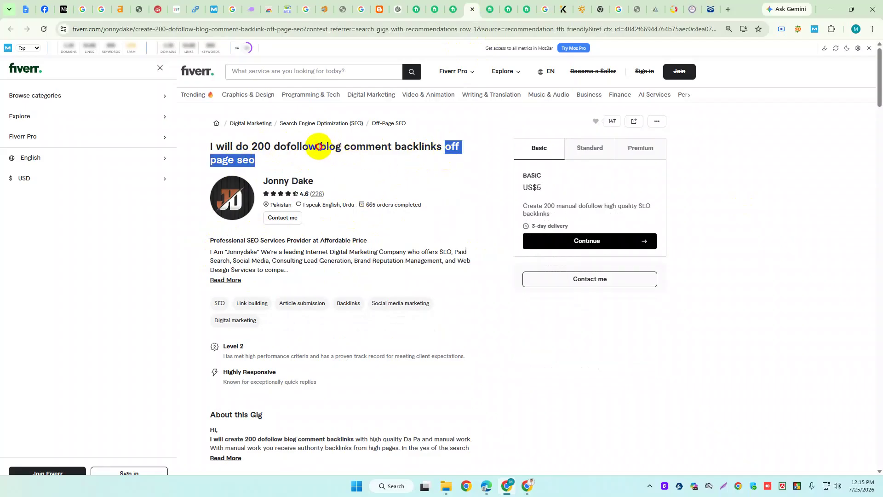
{"action": "left_click_drag", "start_coordinate": [320, 146], "coordinate": [391, 144]}
{"action": "left_click", "coordinate": [393, 143]}
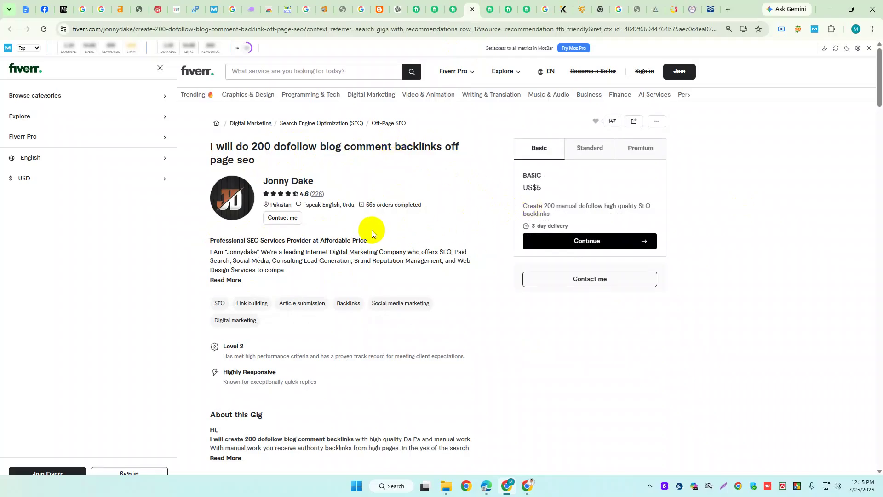
{"action": "scroll", "coordinate": [372, 230], "scroll_direction": "down", "scroll_amount": 10}
{"action": "scroll", "coordinate": [371, 232], "scroll_direction": "down", "scroll_amount": 10}
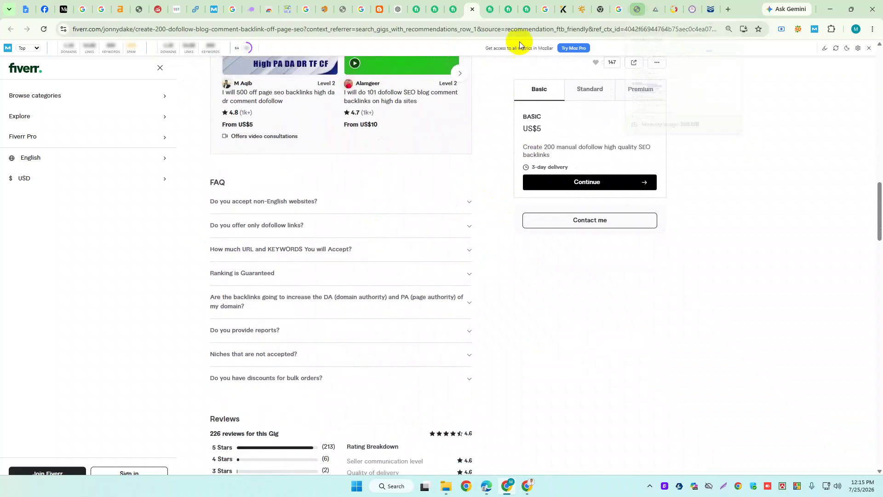
Bring up the "niche relevant manual dofollow blog comment backlinks" gig and read what its Basic package offers.
{"action": "left_click", "coordinate": [490, 10]}
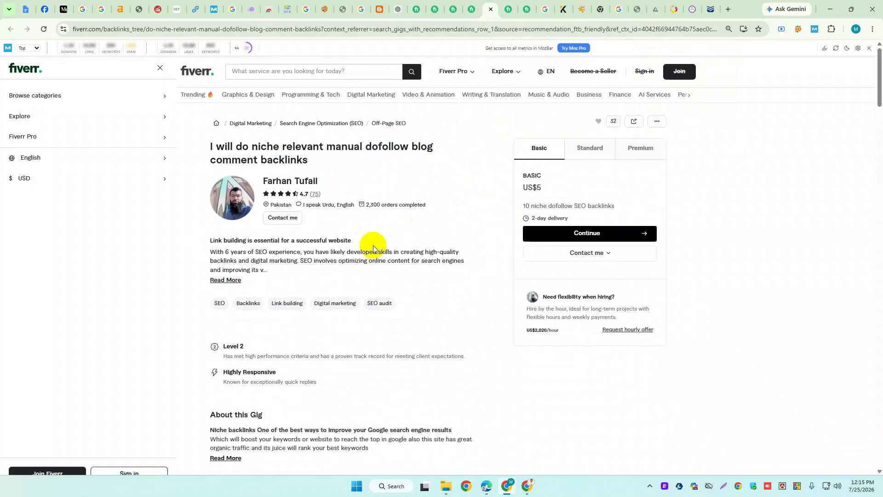
{"action": "left_click_drag", "start_coordinate": [526, 205], "coordinate": [610, 204]}
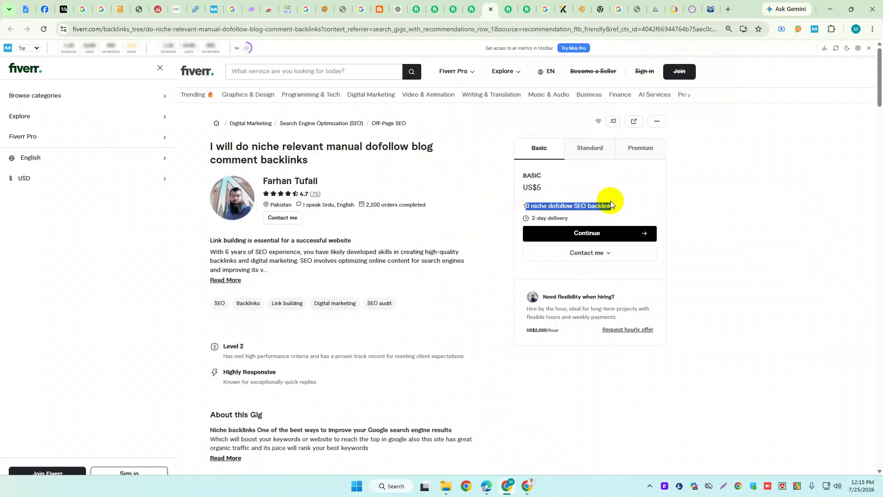
{"action": "left_click", "coordinate": [546, 206]}
{"action": "left_click_drag", "start_coordinate": [546, 206], "coordinate": [535, 205]}
{"action": "left_click", "coordinate": [534, 204]}
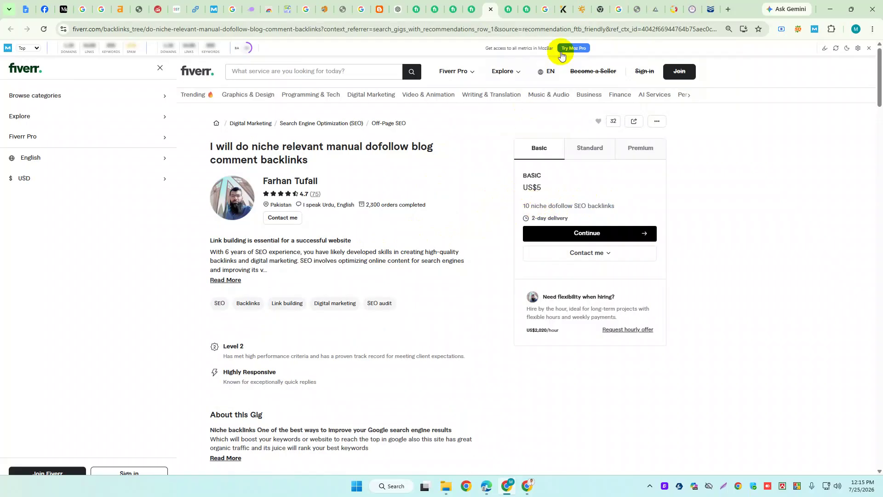
Check the comments and reply form on the healthlinksgippsland.com.au article, and bring up the essentialhh.org seniors' health tips article.
{"action": "left_click", "coordinate": [675, 3]}
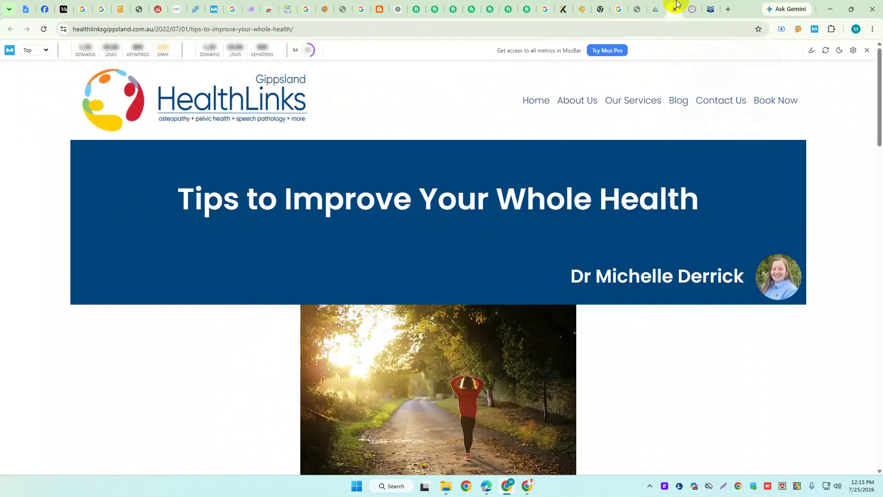
{"action": "scroll", "coordinate": [369, 202], "scroll_direction": "down", "scroll_amount": 15}
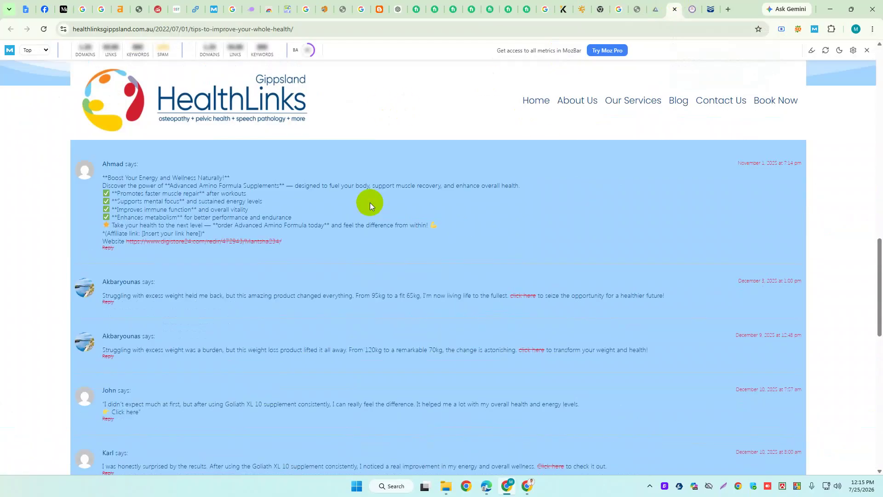
{"action": "scroll", "coordinate": [370, 203], "scroll_direction": "down", "scroll_amount": 10}
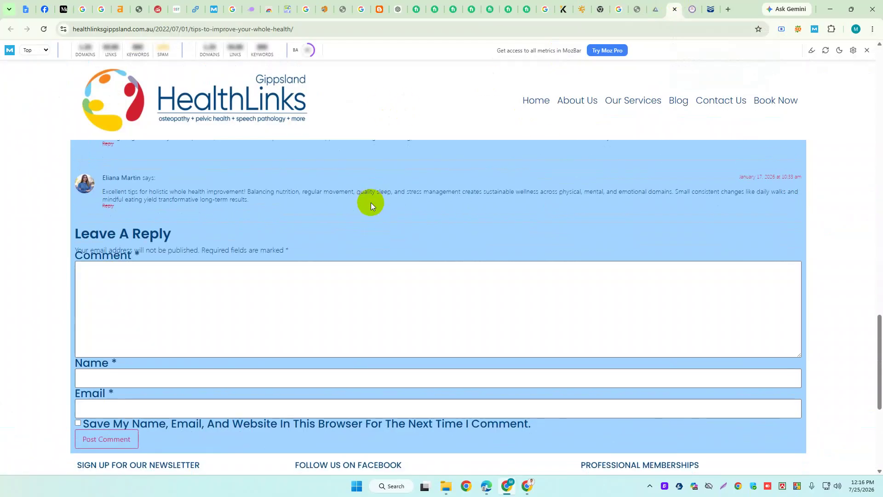
{"action": "left_click", "coordinate": [318, 288]}
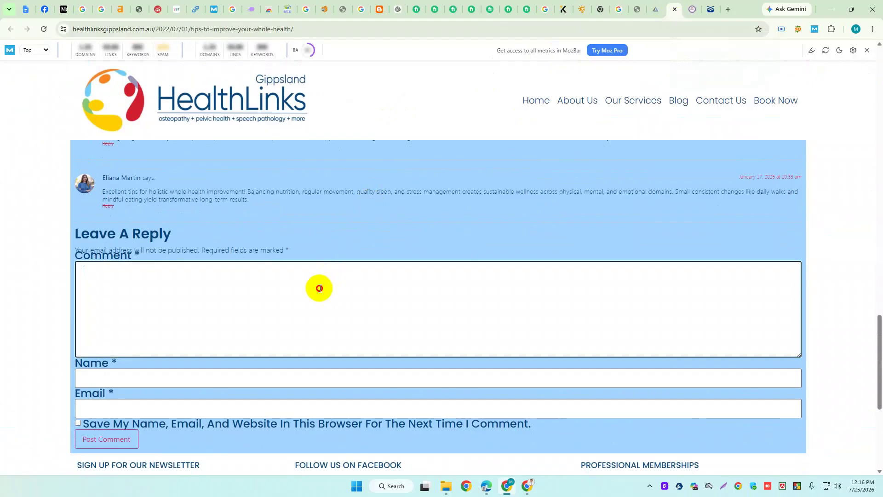
{"action": "left_click", "coordinate": [695, 5]}
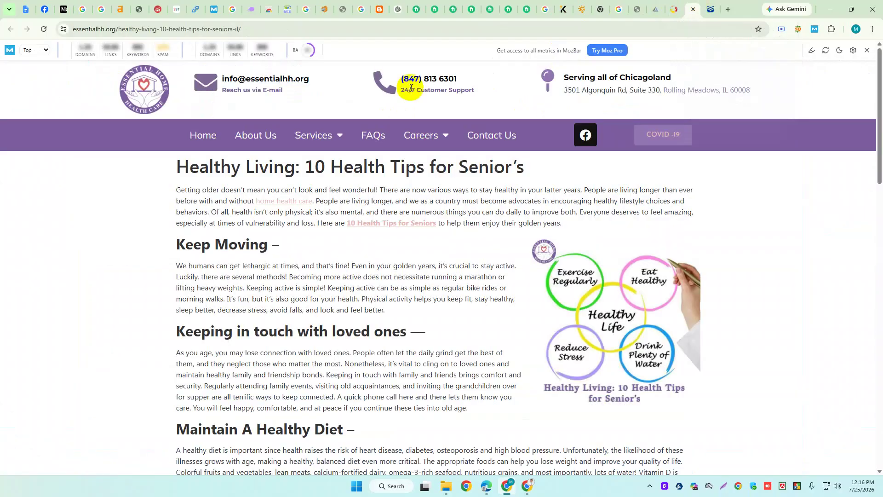
Compare the "35 niche nofollow blog comments" and "150 manual dofollow blog comment backlinks" gigs, and open the nofollow gig's seller profile.
{"action": "left_click", "coordinate": [475, 5]}
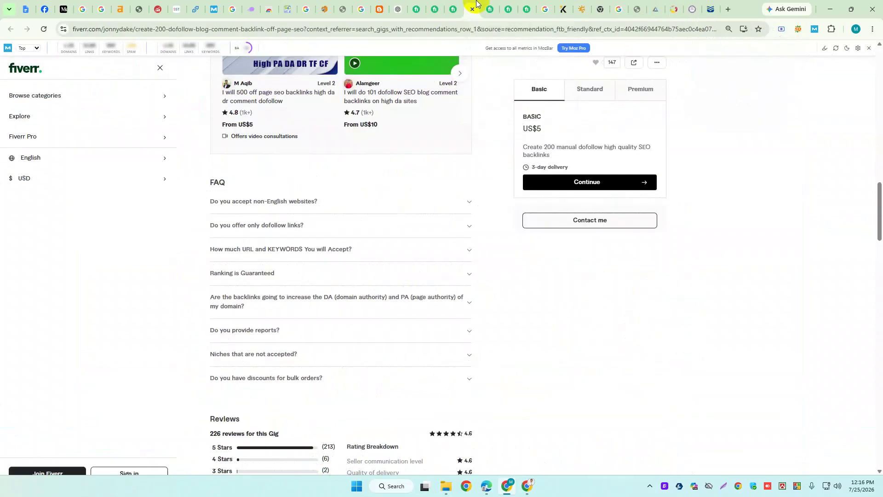
{"action": "left_click", "coordinate": [484, 5]}
{"action": "left_click", "coordinate": [509, 5]}
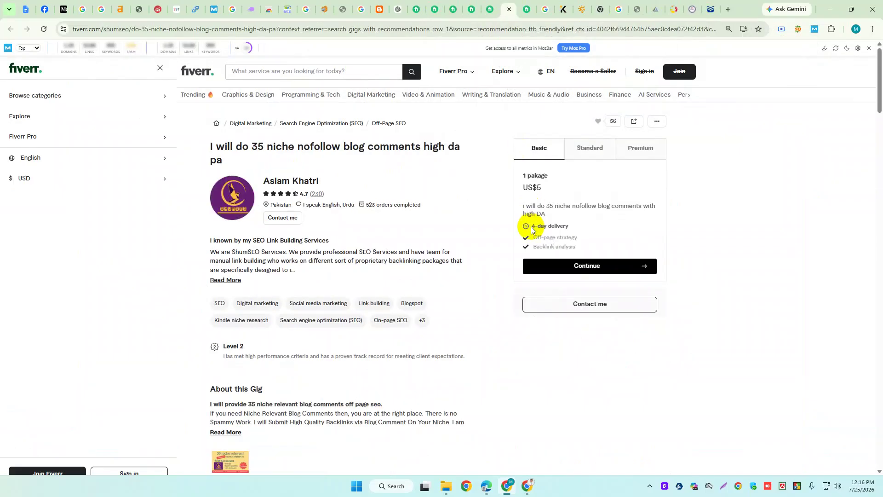
{"action": "left_click", "coordinate": [528, 5]}
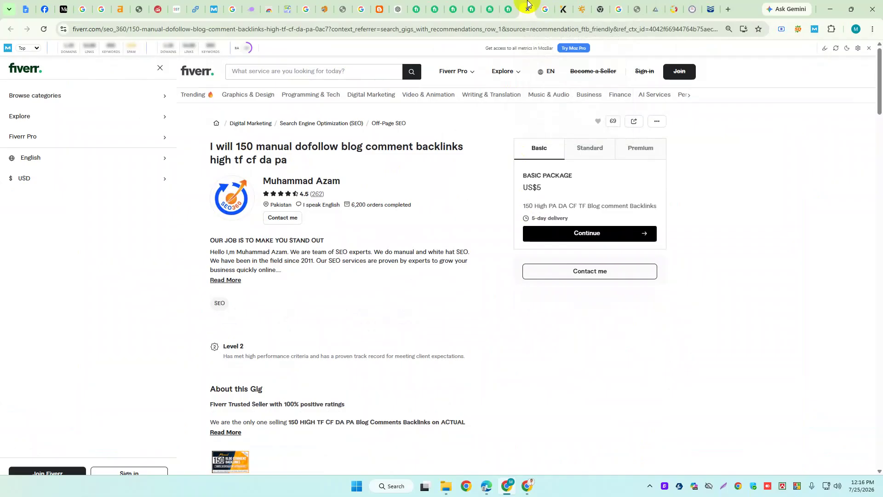
{"action": "left_click", "coordinate": [508, 7]}
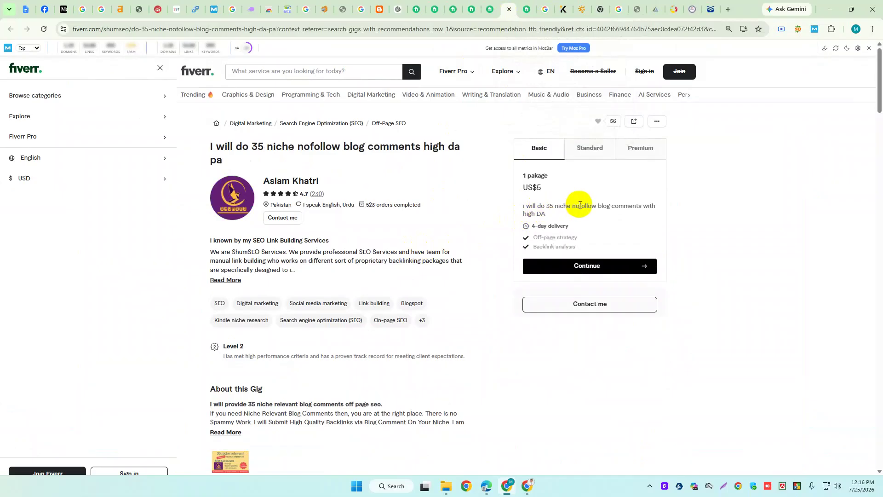
{"action": "left_click_drag", "start_coordinate": [212, 143], "coordinate": [457, 138]}
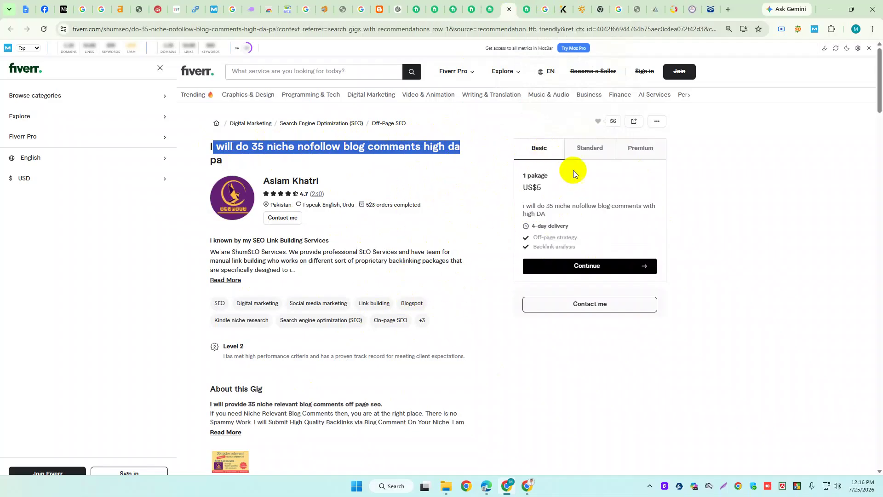
{"action": "left_click", "coordinate": [276, 184]}
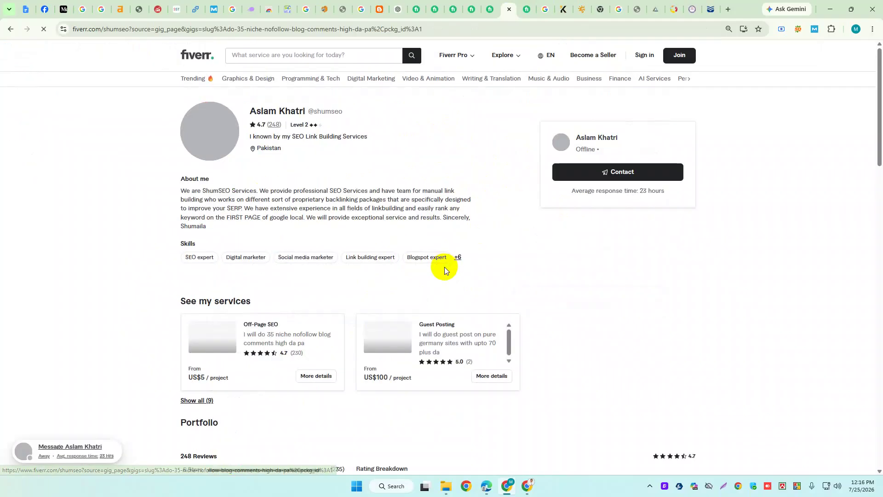
Return to the niche relevant manual dofollow gig and examine its Basic package's backlink quantity and price.
{"action": "left_click", "coordinate": [489, 9]}
{"action": "left_click", "coordinate": [521, 203]}
{"action": "left_click_drag", "start_coordinate": [522, 203], "coordinate": [619, 202]}
{"action": "left_click", "coordinate": [603, 205]}
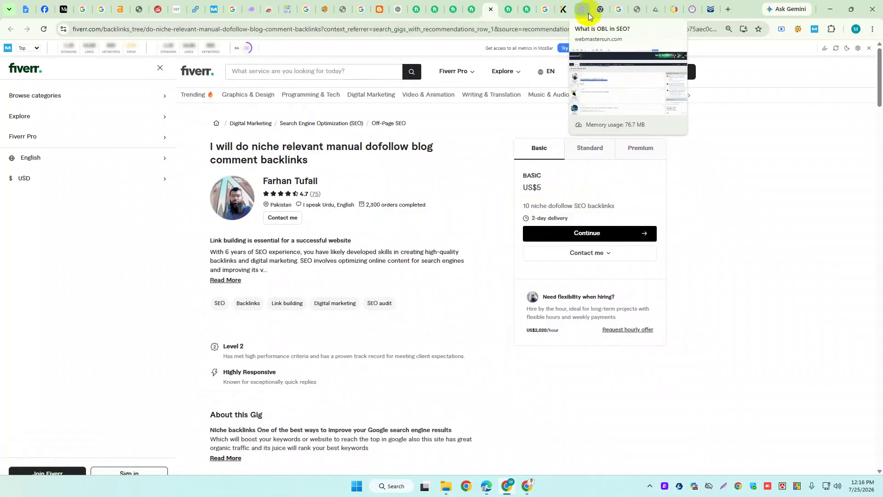
{"action": "left_click_drag", "start_coordinate": [538, 189], "coordinate": [527, 186]}
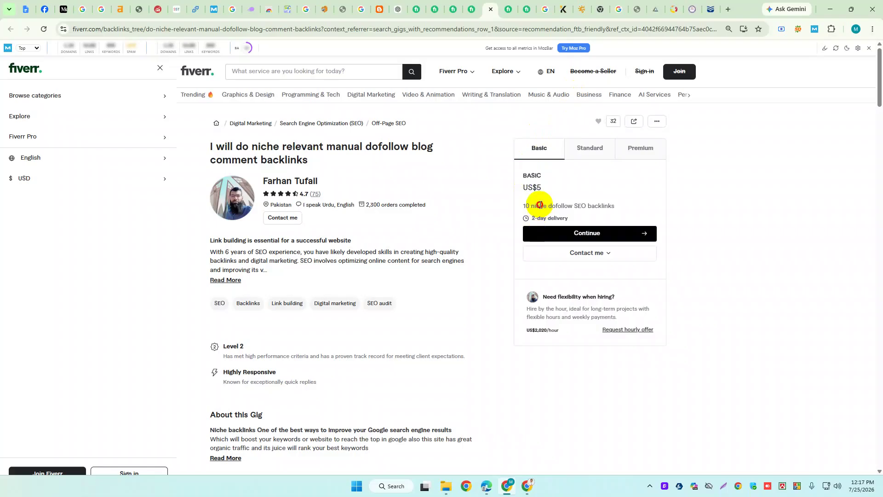
{"action": "left_click_drag", "start_coordinate": [534, 186], "coordinate": [553, 191]}
{"action": "left_click_drag", "start_coordinate": [522, 188], "coordinate": [547, 192]}
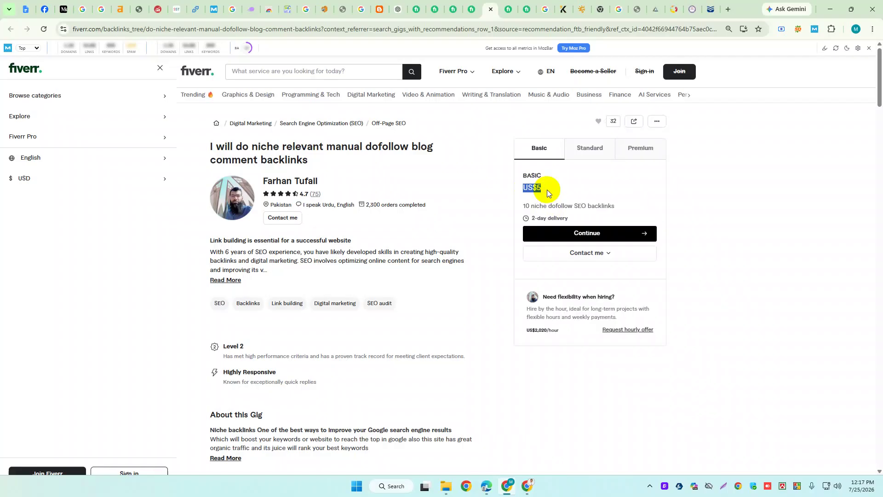
{"action": "left_click", "coordinate": [557, 202]}
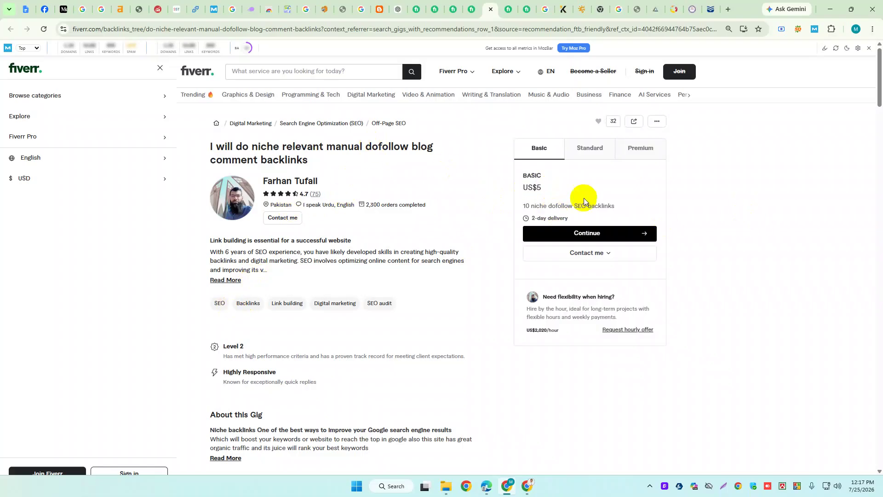
Examine the gig's Standard and Premium package offers, and look through its FAQ and reviews.
{"action": "left_click", "coordinate": [580, 151]}
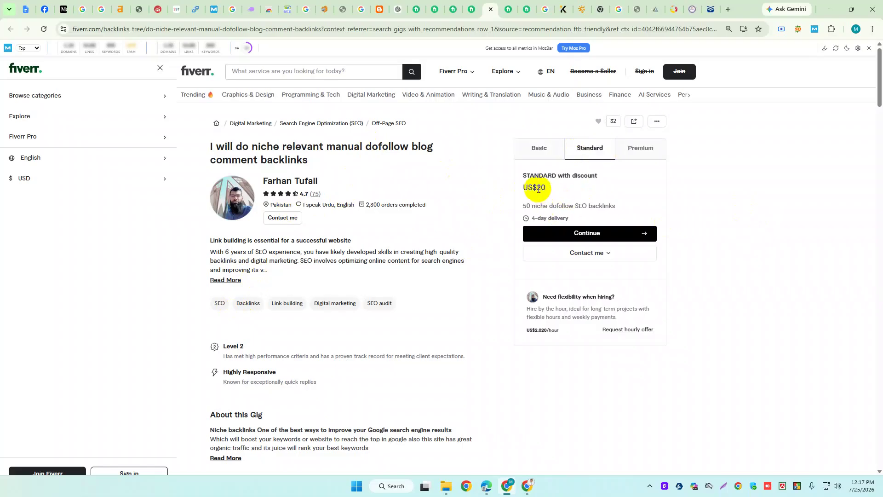
{"action": "left_click_drag", "start_coordinate": [533, 187], "coordinate": [556, 190]}
{"action": "left_click", "coordinate": [518, 209]}
{"action": "left_click", "coordinate": [640, 153]}
{"action": "left_click_drag", "start_coordinate": [549, 184], "coordinate": [624, 206]}
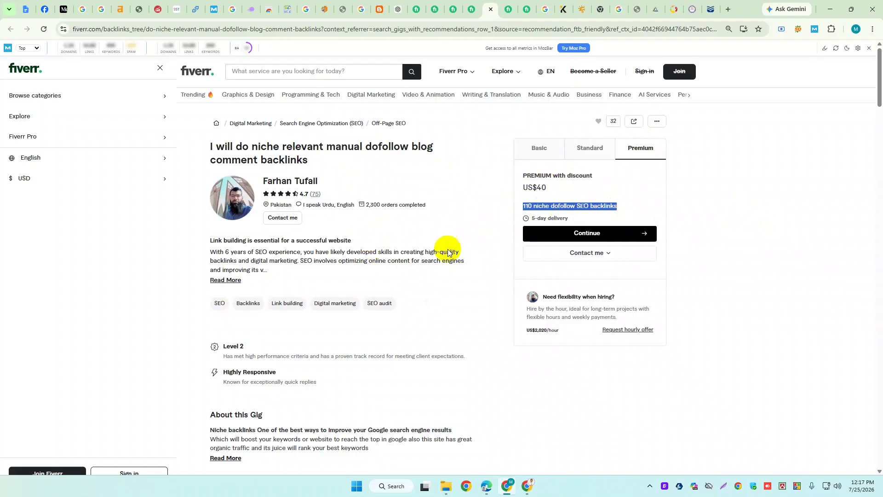
{"action": "scroll", "coordinate": [446, 256], "scroll_direction": "down", "scroll_amount": 15}
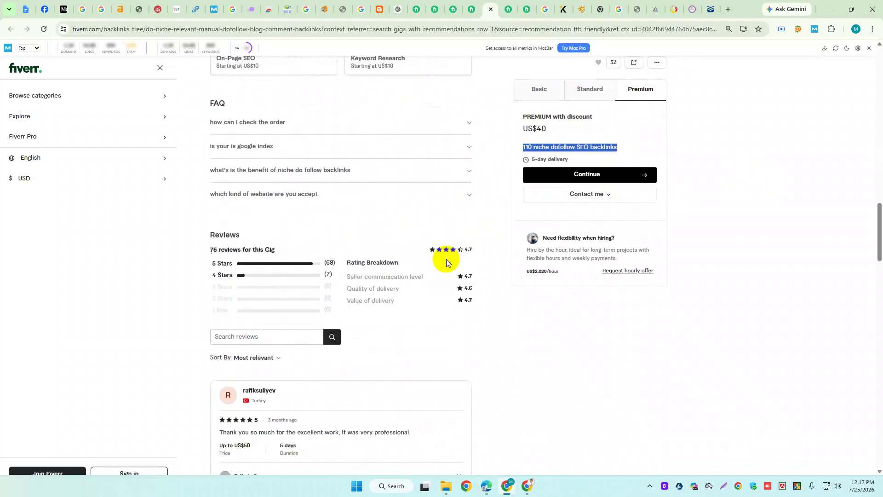
{"action": "scroll", "coordinate": [446, 260], "scroll_direction": "down", "scroll_amount": 5}
Revisit the essentialhh.org seniors' health tips article and examine the comments on the advantagechiro.net wellness tips article.
{"action": "left_click", "coordinate": [507, 8]}
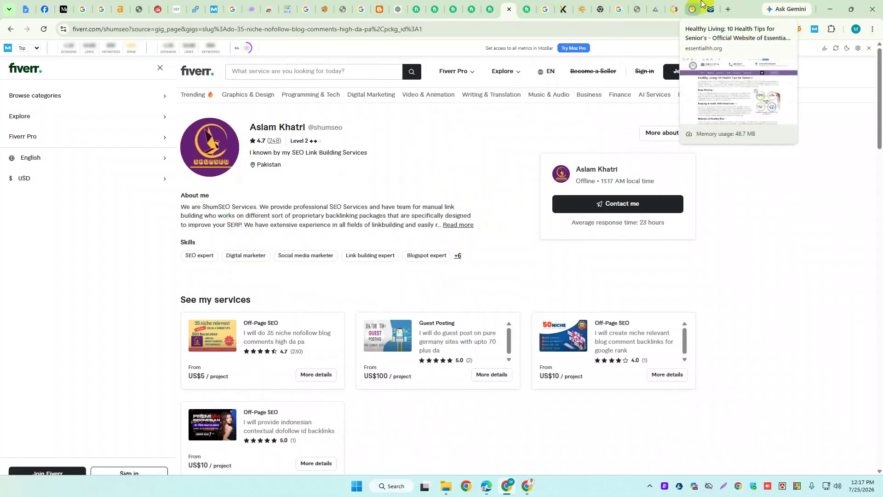
{"action": "left_click", "coordinate": [700, 4]}
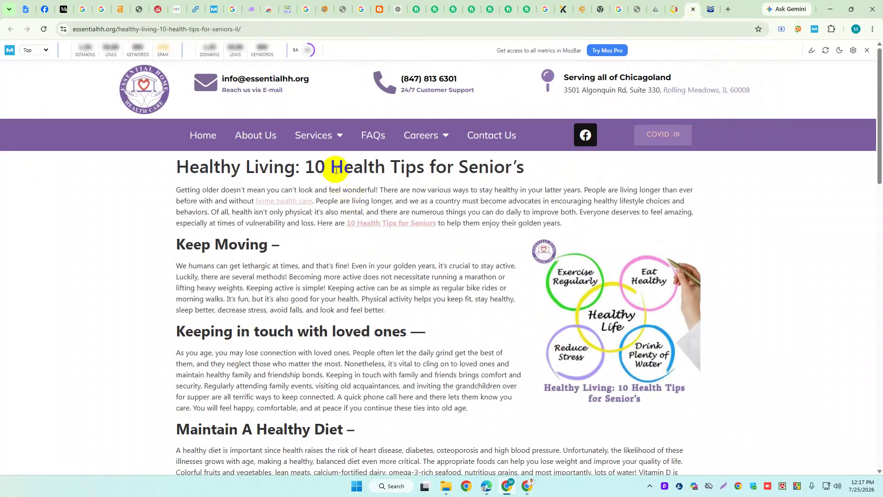
{"action": "left_click_drag", "start_coordinate": [327, 169], "coordinate": [421, 168]}
{"action": "left_click", "coordinate": [657, 4]}
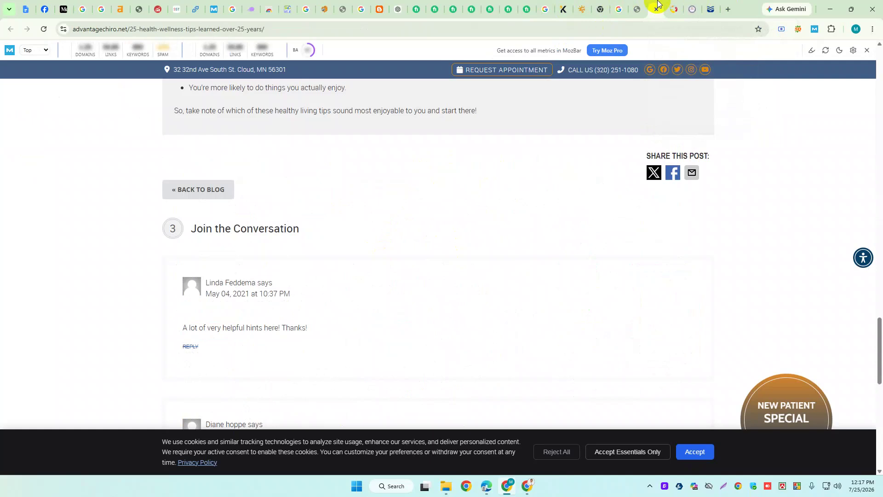
{"action": "scroll", "coordinate": [281, 320], "scroll_direction": "down", "scroll_amount": 5}
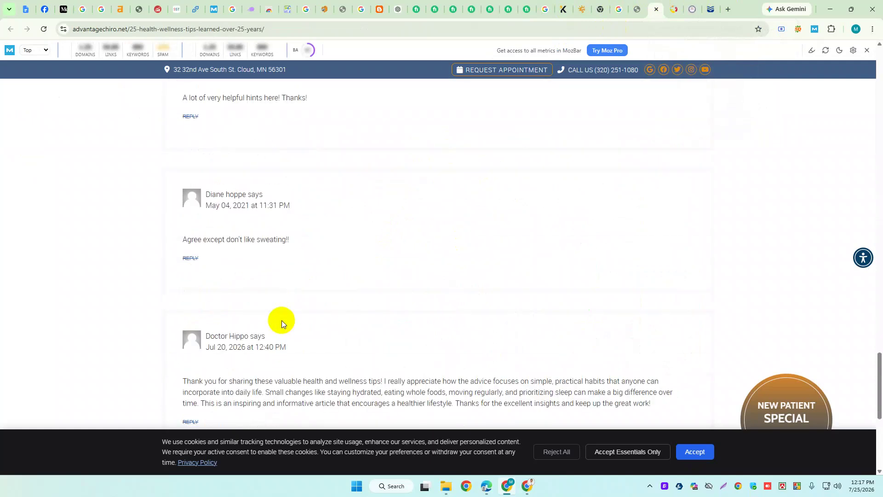
{"action": "scroll", "coordinate": [281, 317], "scroll_direction": "down", "scroll_amount": 6}
{"action": "scroll", "coordinate": [281, 317], "scroll_direction": "up", "scroll_amount": 4}
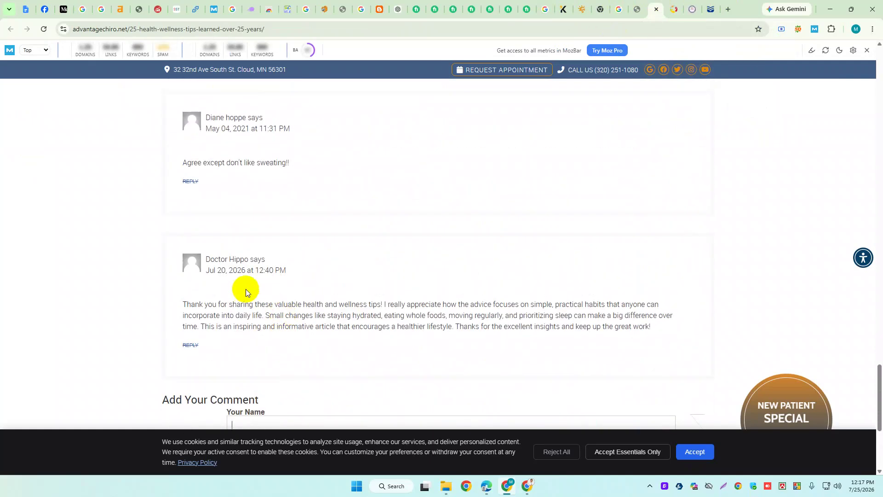
Review the posted comments above the reply form on the healthlinksgippsland.com.au article.
{"action": "left_click", "coordinate": [676, 4]}
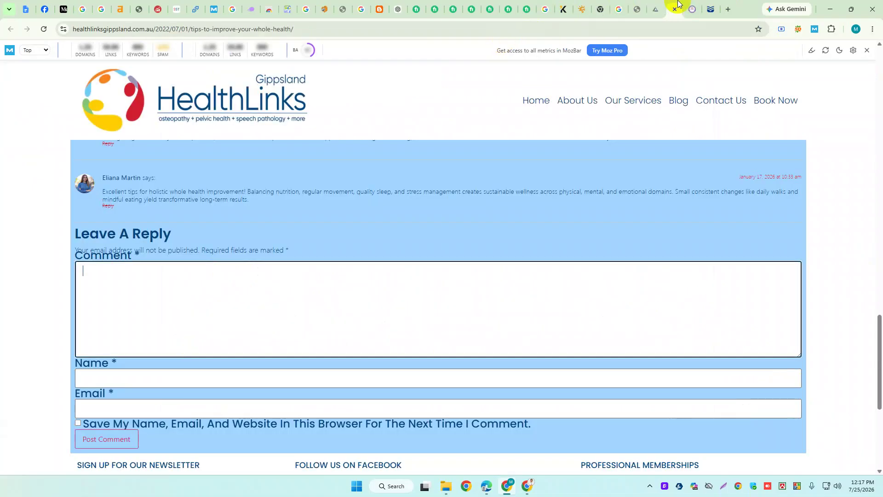
{"action": "scroll", "coordinate": [258, 250], "scroll_direction": "up", "scroll_amount": 3}
{"action": "scroll", "coordinate": [252, 257], "scroll_direction": "down", "scroll_amount": 2}
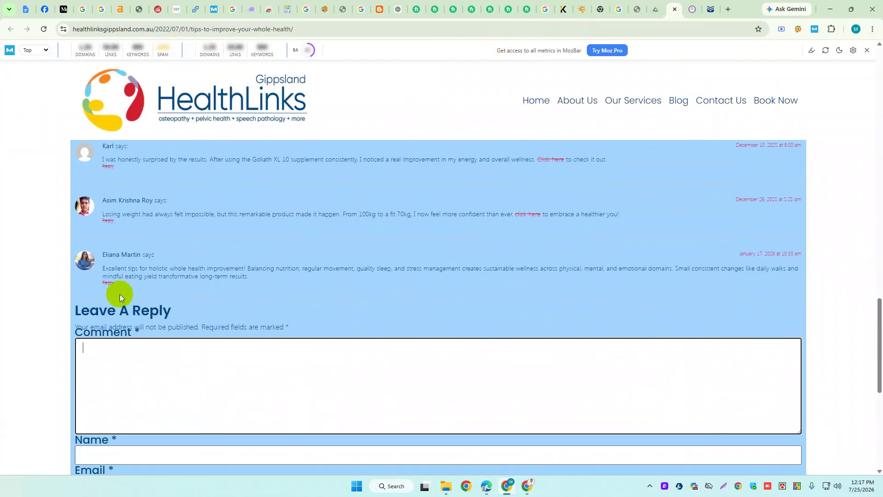
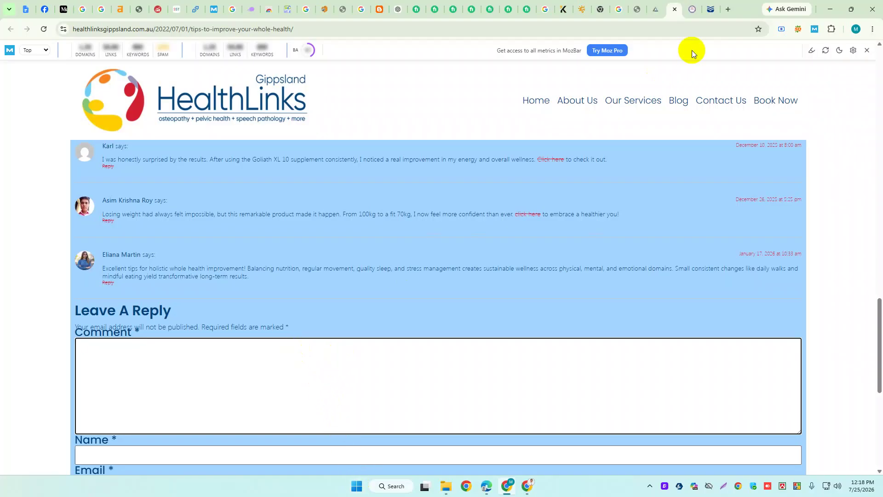
Go to the seohireme.blogspot.com blog's home page and open its newest post, the Bangla health article.
{"action": "left_click", "coordinate": [726, 8]}
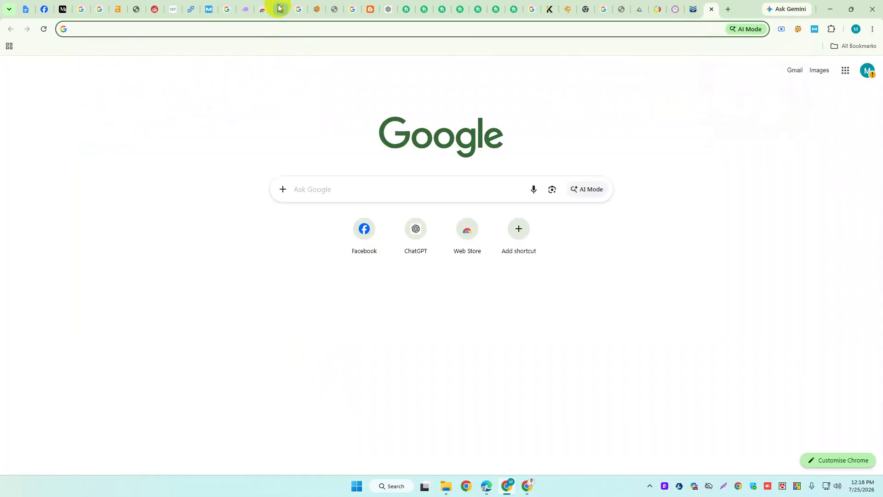
{"action": "left_click", "coordinate": [279, 8]}
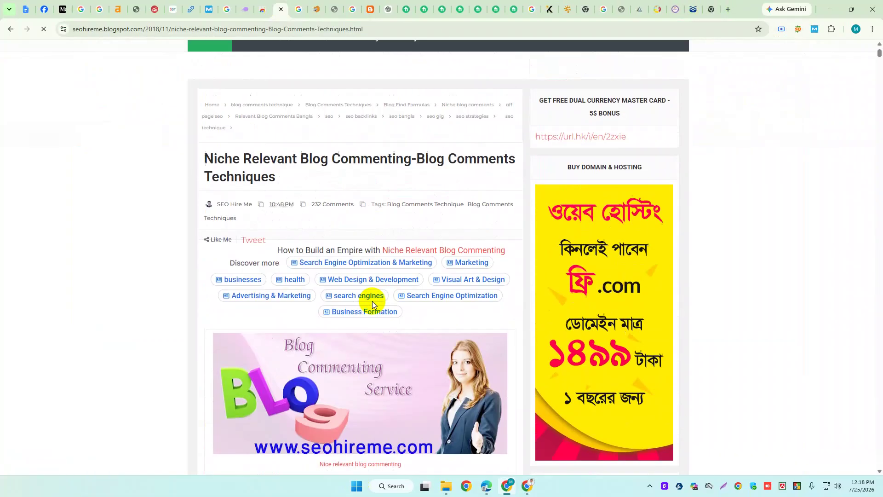
{"action": "mouse_move", "coordinate": [294, 135]}
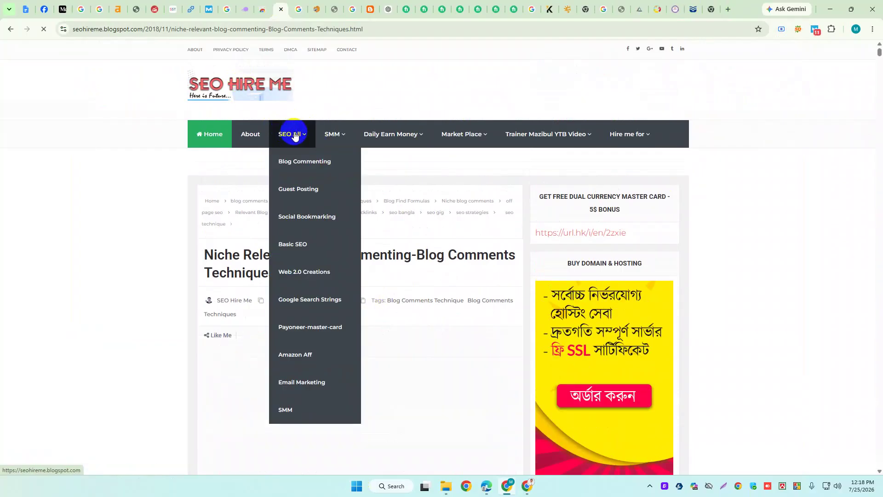
{"action": "mouse_move", "coordinate": [468, 155]}
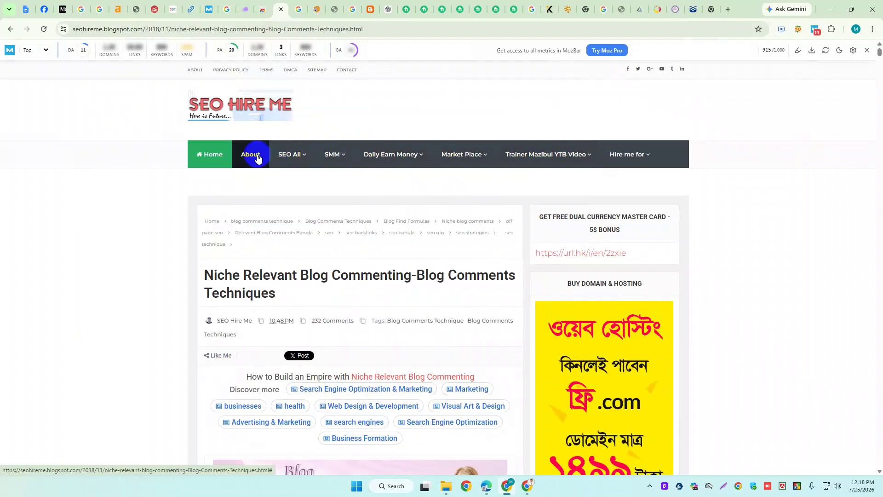
{"action": "left_click", "coordinate": [208, 154]}
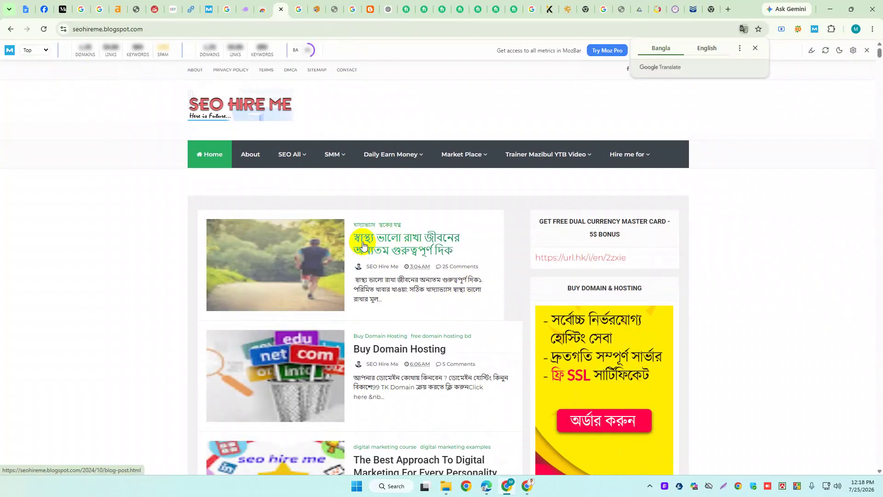
{"action": "left_click", "coordinate": [395, 255]}
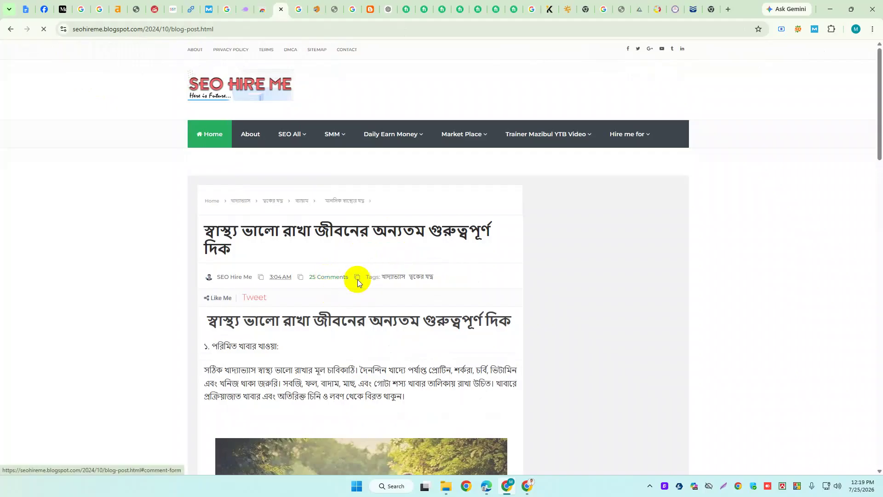
Copy the full web address of the Bangla health article.
{"action": "left_click", "coordinate": [228, 29]}
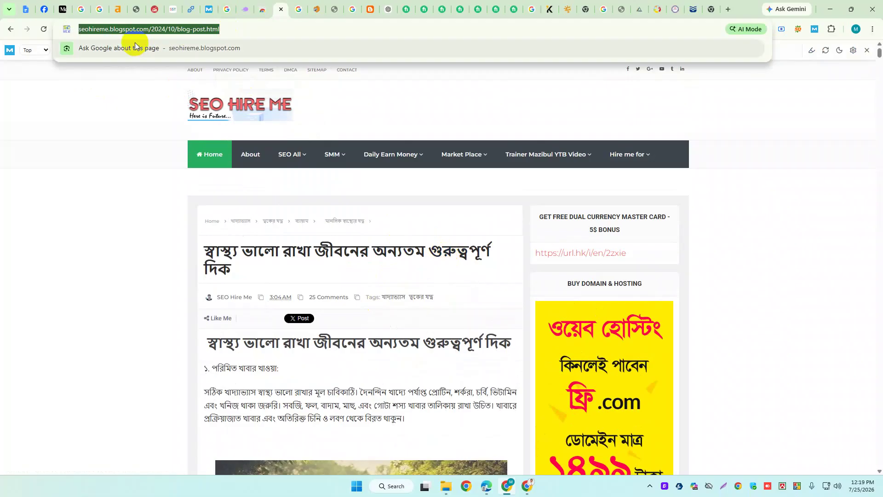
{"action": "right_click", "coordinate": [118, 33]}
{"action": "left_click", "coordinate": [183, 118]}
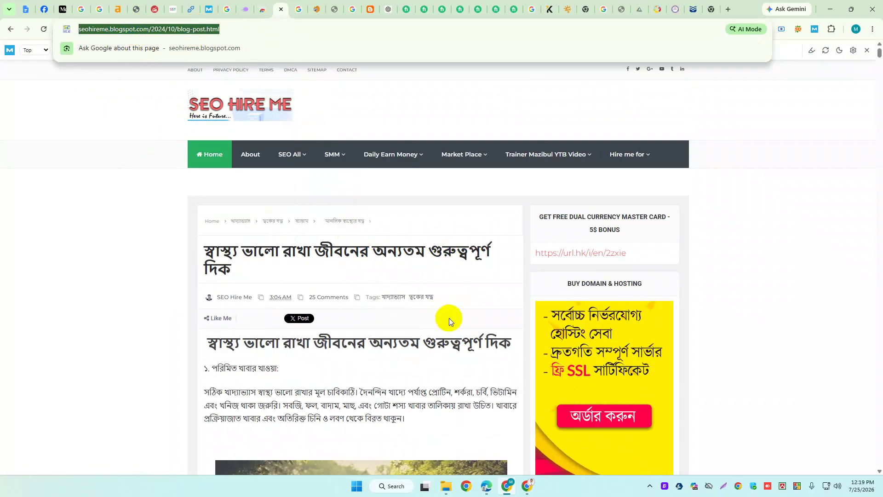
Examine the Bangla health article's title, its body sections on exercise and mental health, and the sidebar content.
{"action": "scroll", "coordinate": [451, 321], "scroll_direction": "down", "scroll_amount": 6}
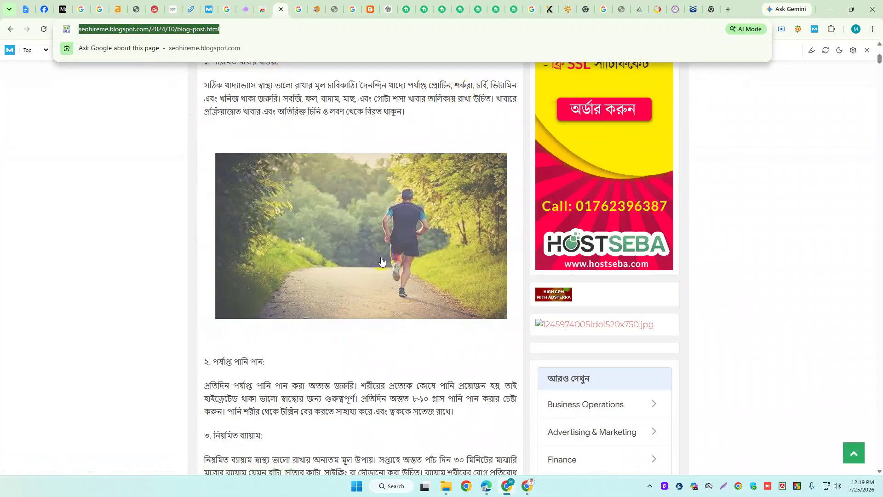
{"action": "scroll", "coordinate": [368, 223], "scroll_direction": "down", "scroll_amount": 6}
{"action": "left_click_drag", "start_coordinate": [224, 166], "coordinate": [381, 179]}
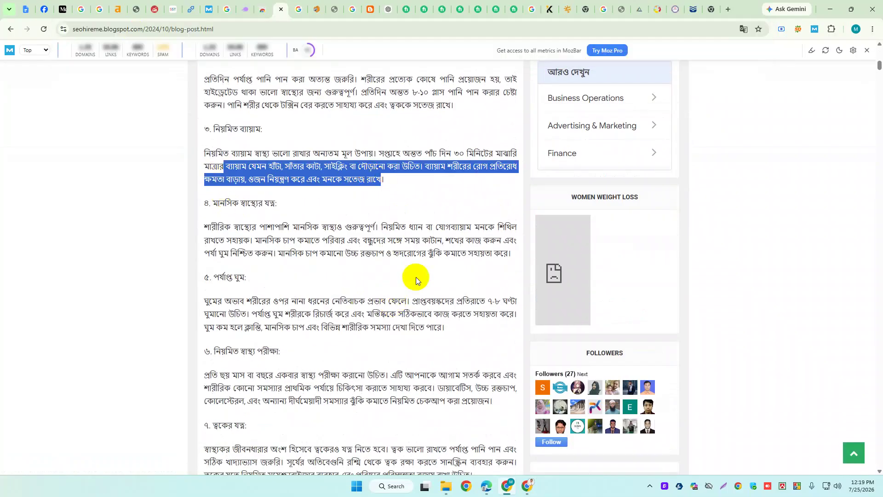
{"action": "key", "text": "Home"}
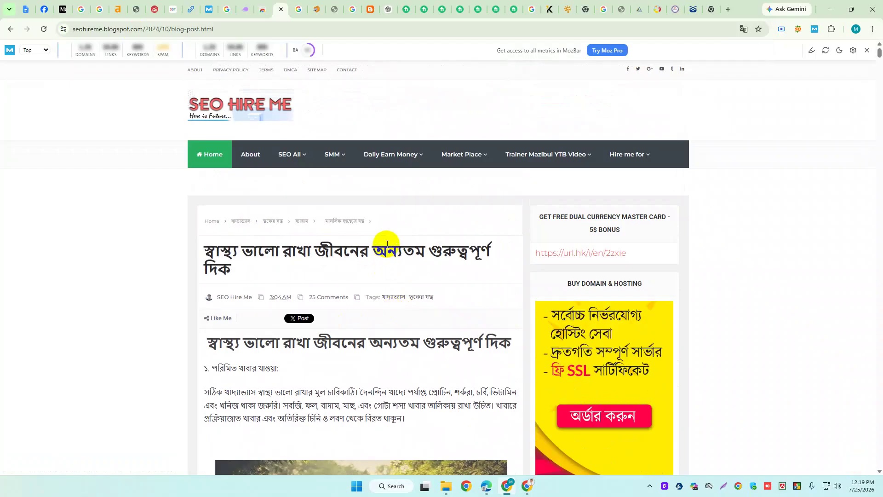
{"action": "triple_click", "coordinate": [387, 244]}
{"action": "triple_click", "coordinate": [386, 244]}
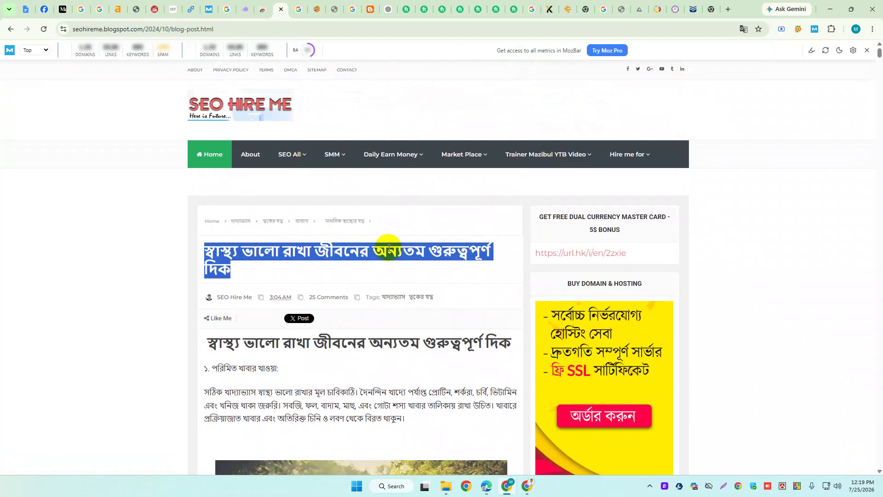
{"action": "triple_click", "coordinate": [388, 248]}
{"action": "scroll", "coordinate": [604, 329], "scroll_direction": "down", "scroll_amount": 13}
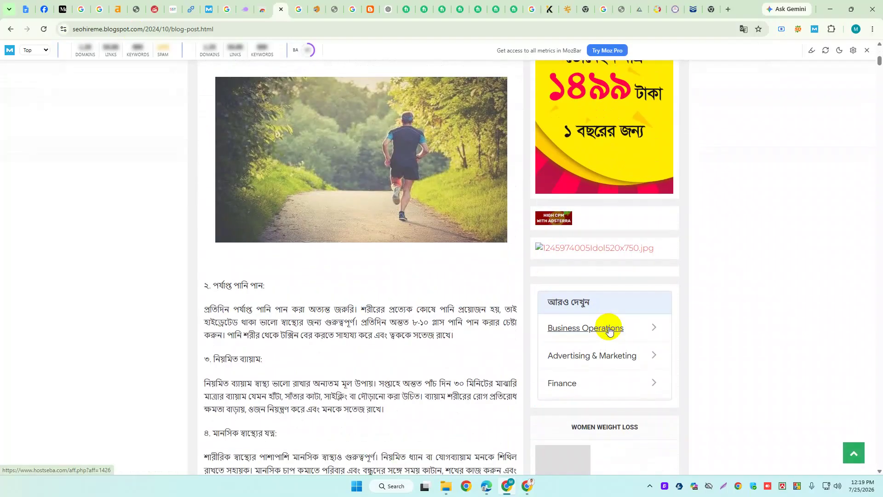
{"action": "scroll", "coordinate": [604, 322], "scroll_direction": "down", "scroll_amount": 5}
{"action": "scroll", "coordinate": [221, 252], "scroll_direction": "up", "scroll_amount": 20}
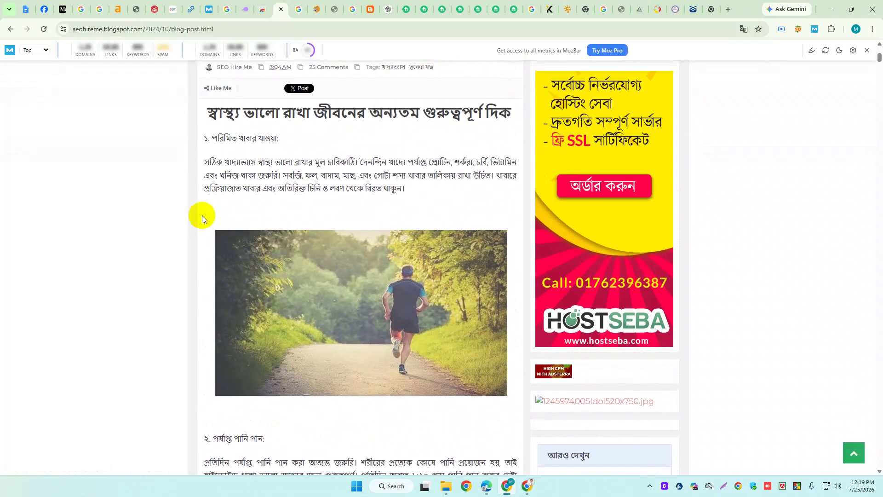
Return to the seohireme blog's home page and look through its listed posts and sidebar banners.
{"action": "mouse_move", "coordinate": [192, 186]}
{"action": "left_click", "coordinate": [223, 109]}
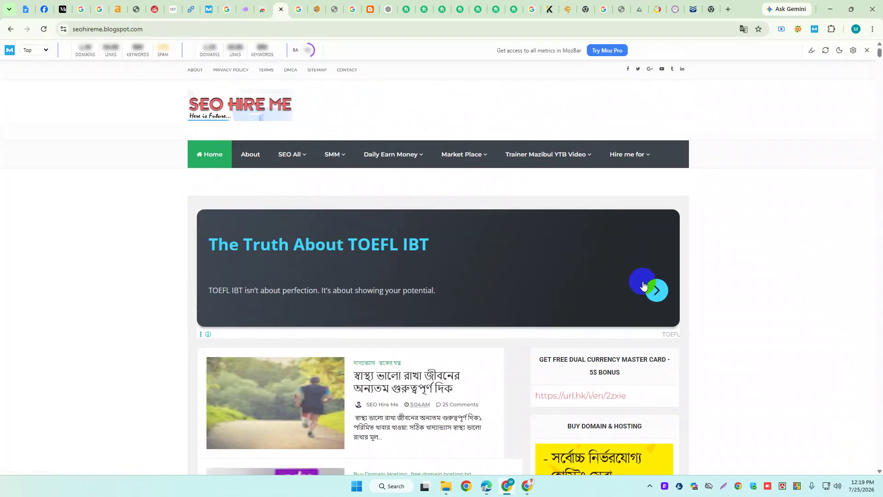
{"action": "scroll", "coordinate": [525, 275], "scroll_direction": "down", "scroll_amount": 1}
{"action": "scroll", "coordinate": [520, 279], "scroll_direction": "down", "scroll_amount": 5}
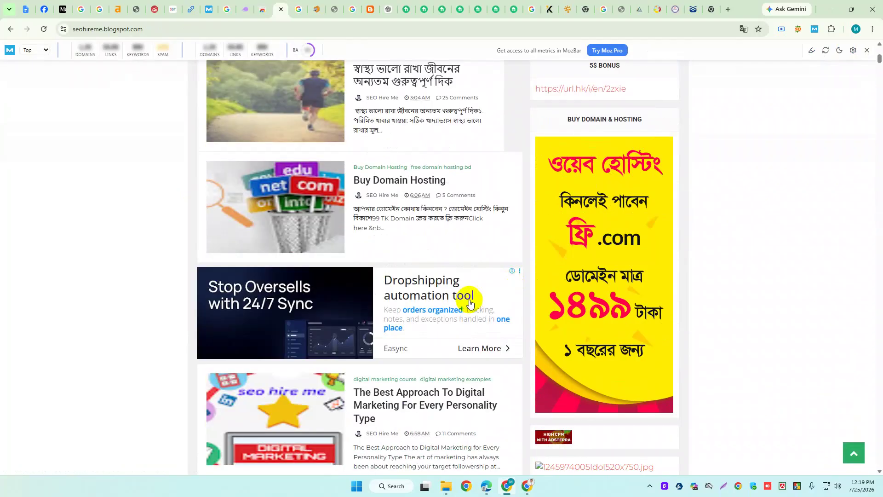
{"action": "scroll", "coordinate": [470, 297], "scroll_direction": "down", "scroll_amount": 3}
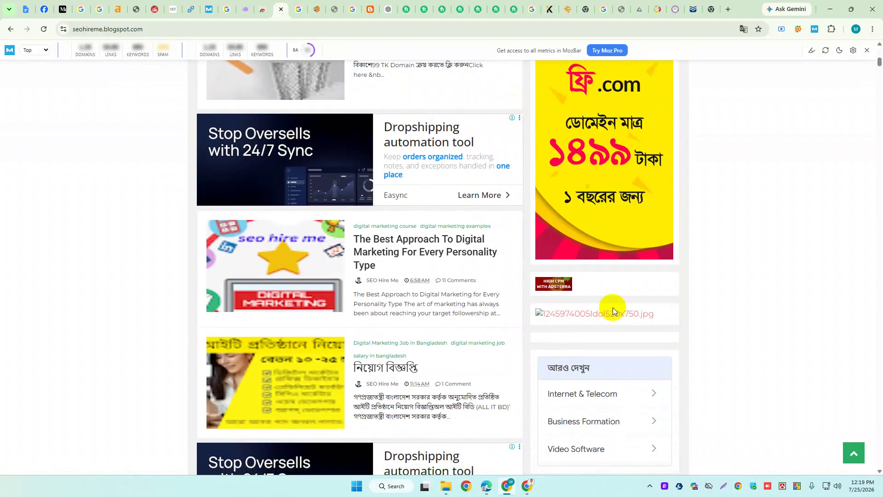
{"action": "left_click", "coordinate": [569, 324]}
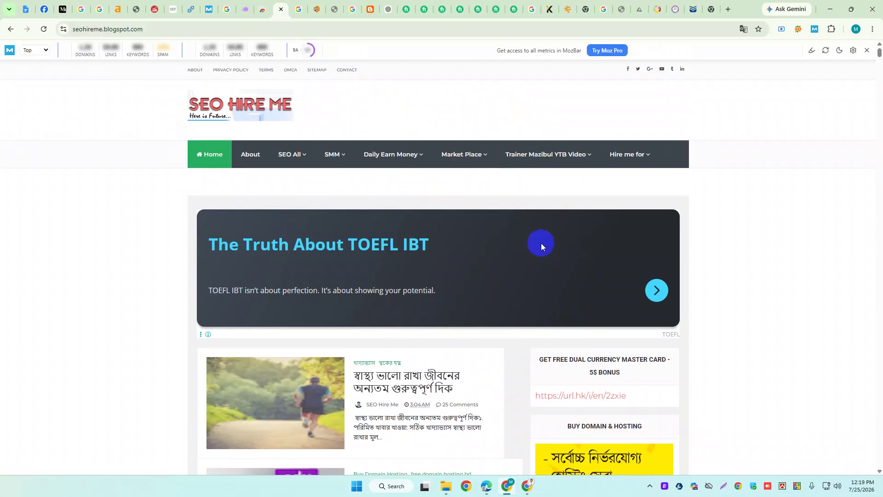
Enlarge the blog's home page to 125% and review the post listings and their comment counts.
{"action": "key", "text": "ctrl+plus"}
{"action": "key", "text": "ctrl+plus"}
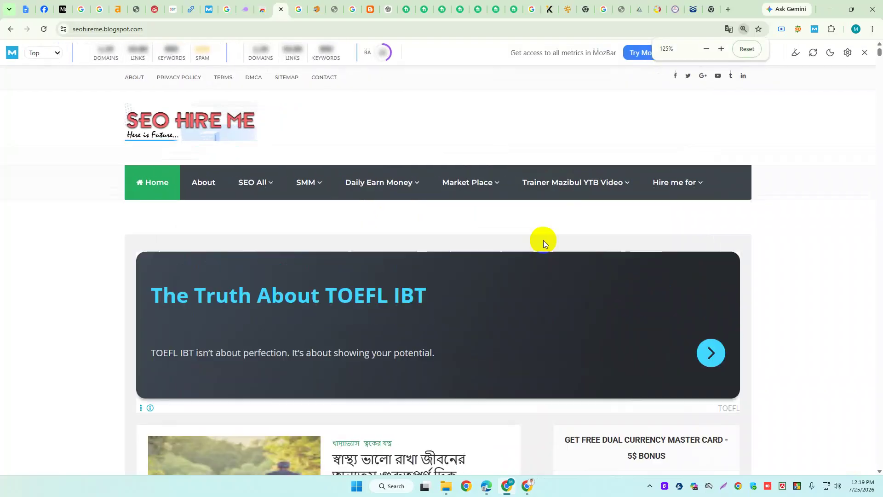
{"action": "scroll", "coordinate": [543, 240], "scroll_direction": "down", "scroll_amount": 7}
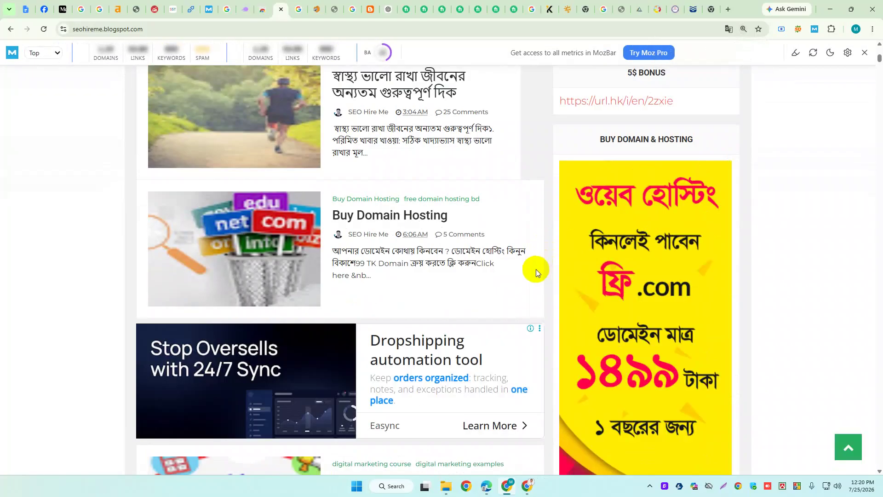
{"action": "scroll", "coordinate": [536, 271], "scroll_direction": "down", "scroll_amount": 5}
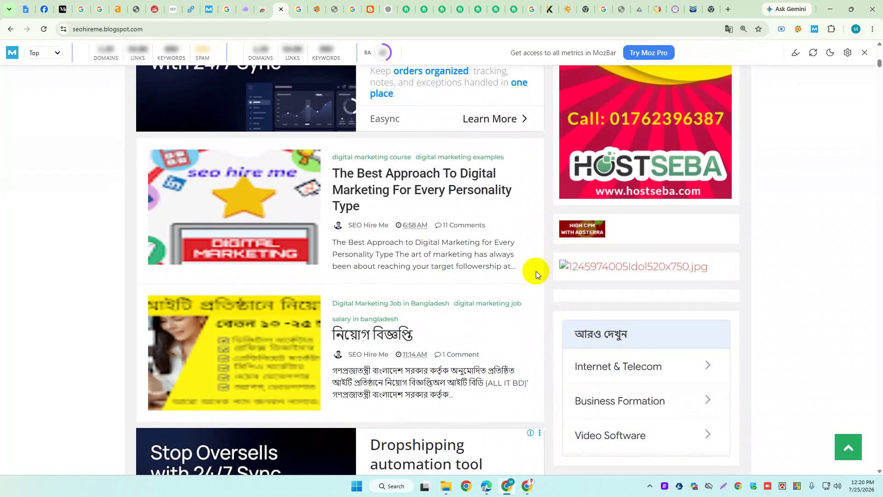
{"action": "scroll", "coordinate": [360, 295], "scroll_direction": "up", "scroll_amount": 5}
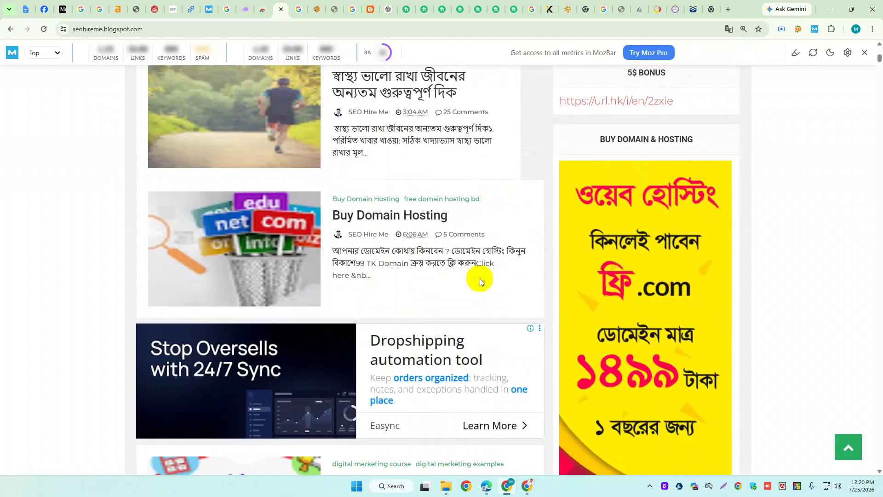
{"action": "scroll", "coordinate": [457, 237], "scroll_direction": "up", "scroll_amount": 6}
{"action": "scroll", "coordinate": [457, 239], "scroll_direction": "up", "scroll_amount": 2}
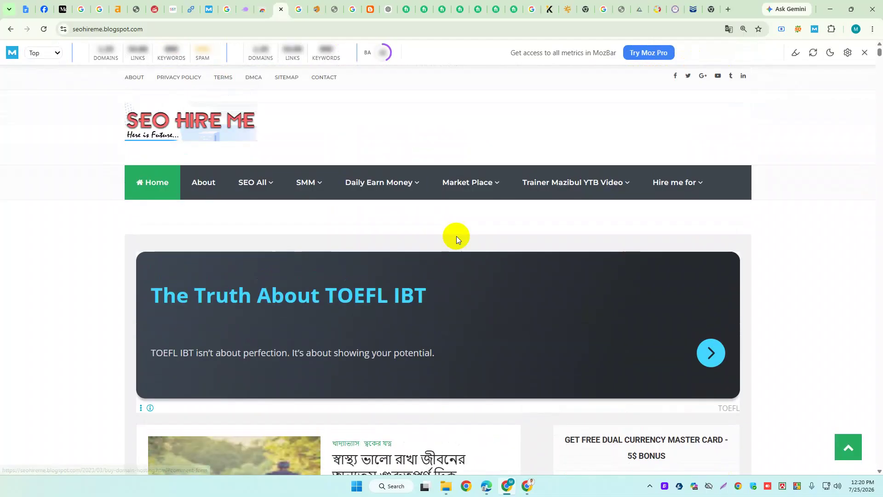